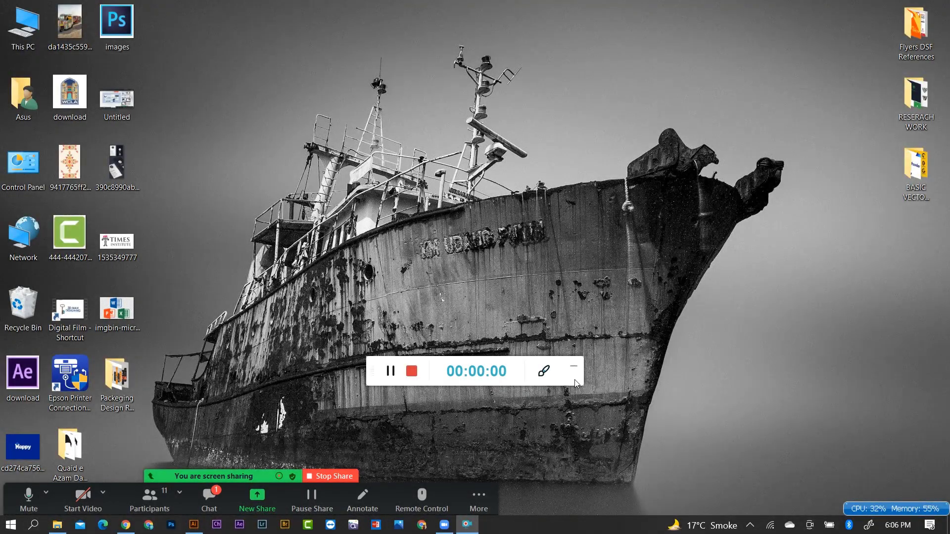
# Refresh the desktop to reach the Packaging Design References DSF folder with four reference images
pyautogui.moveTo(574, 379); pyautogui.dragTo(941, 514)
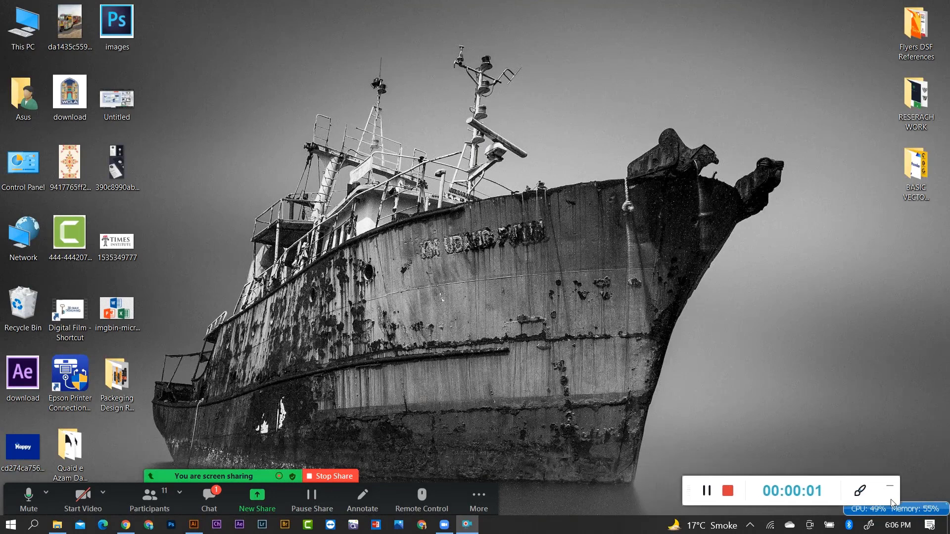
pyautogui.rightClick(325, 292)
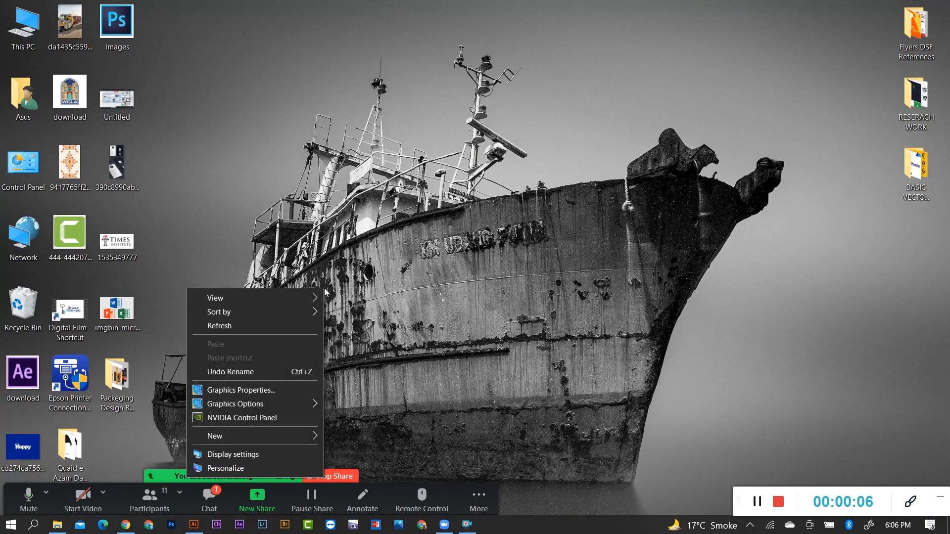
pyautogui.click(266, 325)
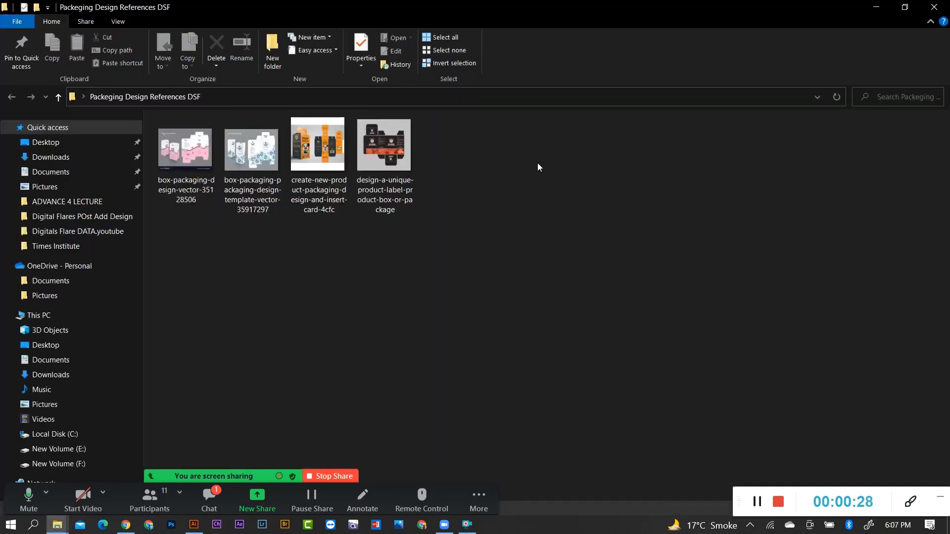
# Preview the pink heart box reference in Photos, close it and minimize the folder
pyautogui.doubleClick(198, 160)
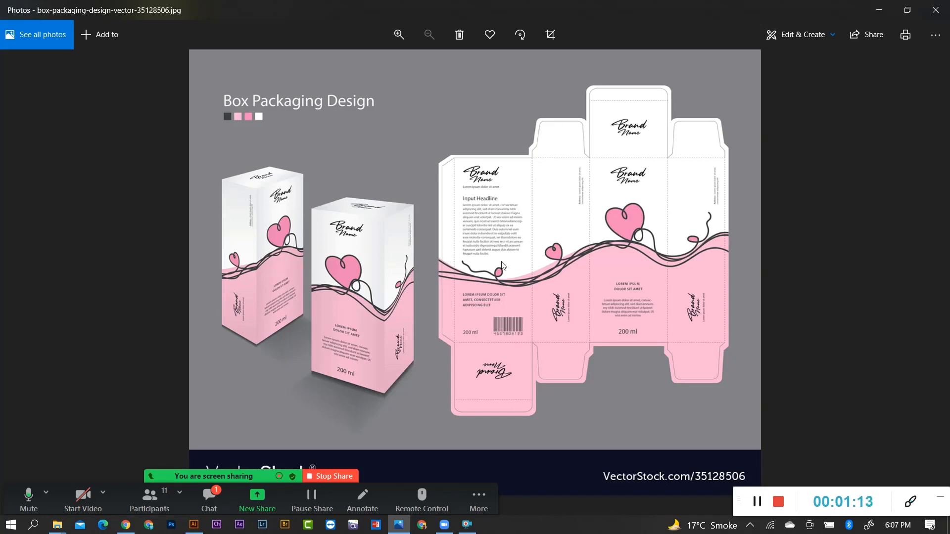
pyautogui.click(935, 10)
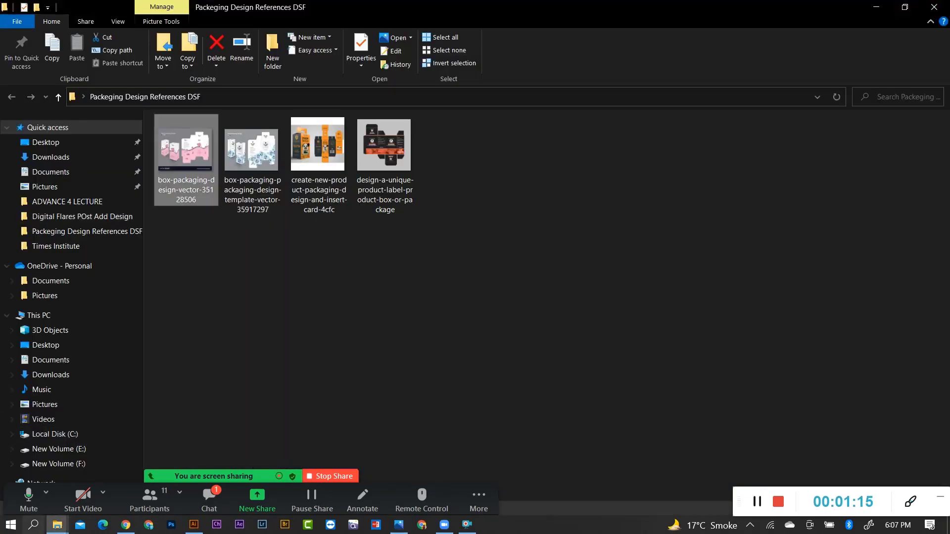
pyautogui.click(876, 7)
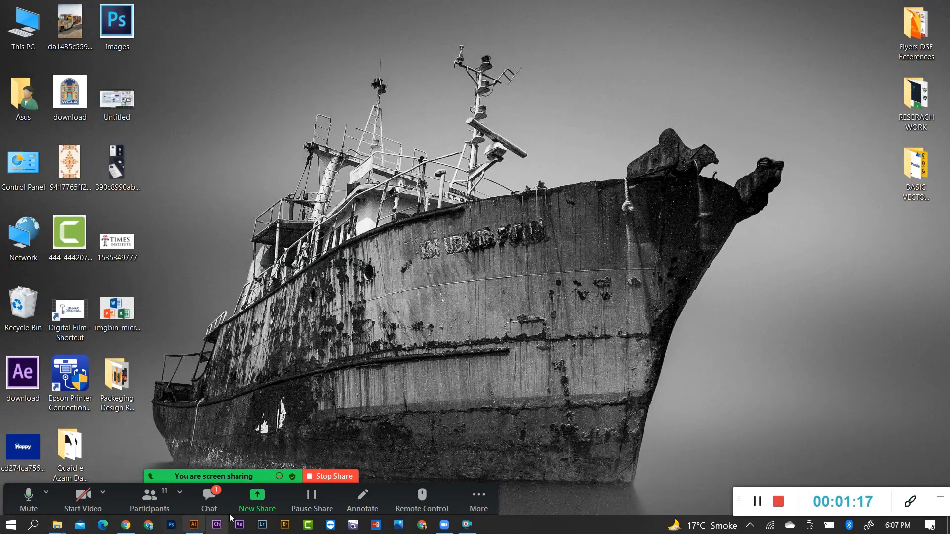
# Restore the Packaging Design DSF file and zoom around its labelled example box dieline
pyautogui.click(194, 525)
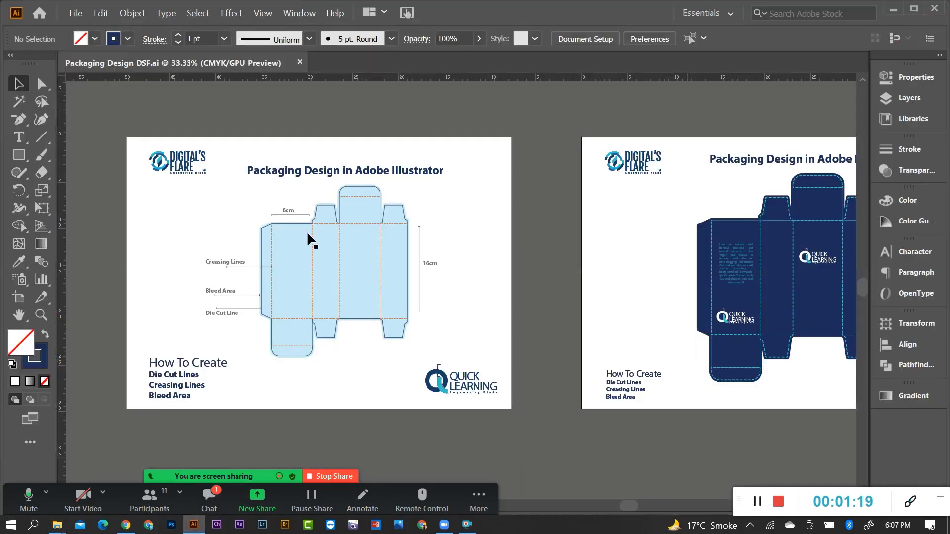
pyautogui.scroll(3, 243, 259)
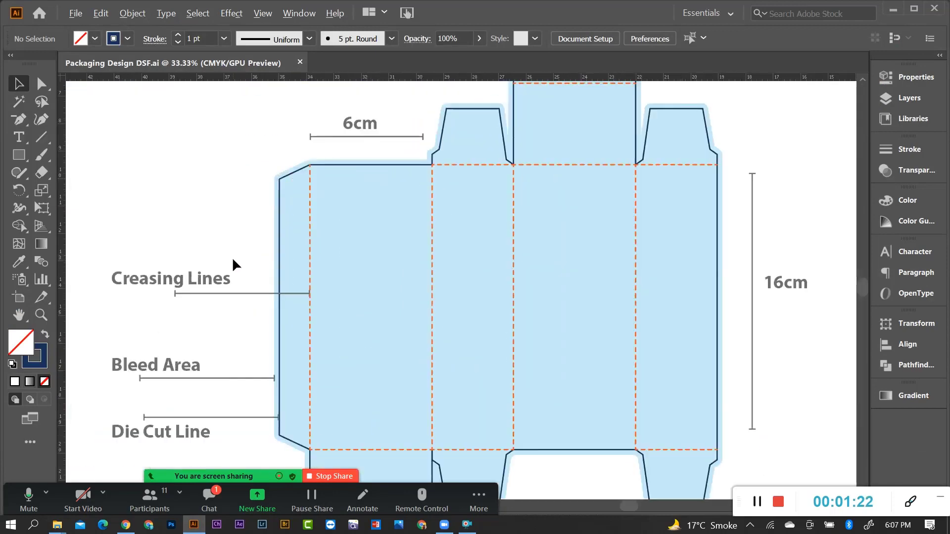
pyautogui.scroll(-1, 238, 262)
pyautogui.scroll(-1, 299, 242)
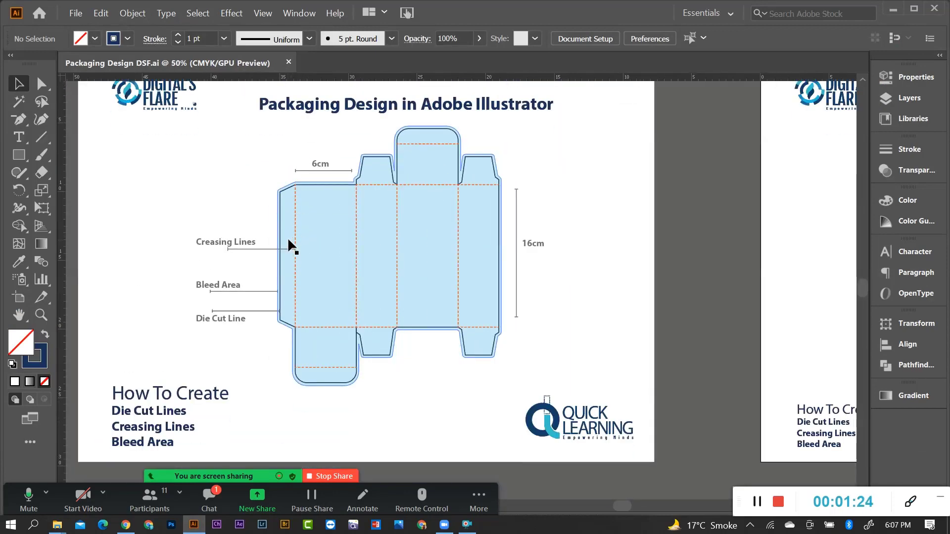
pyautogui.scroll(2, 242, 270)
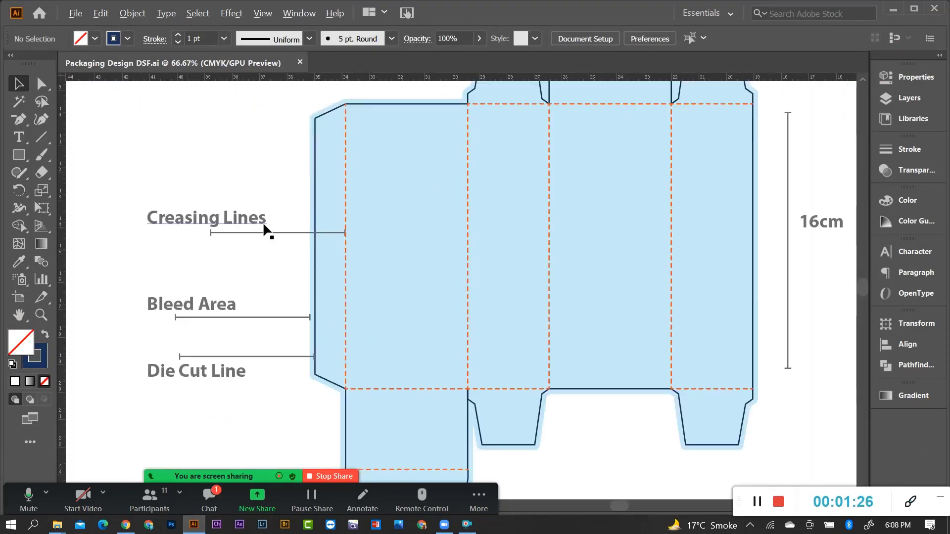
pyautogui.scroll(-1, 252, 257)
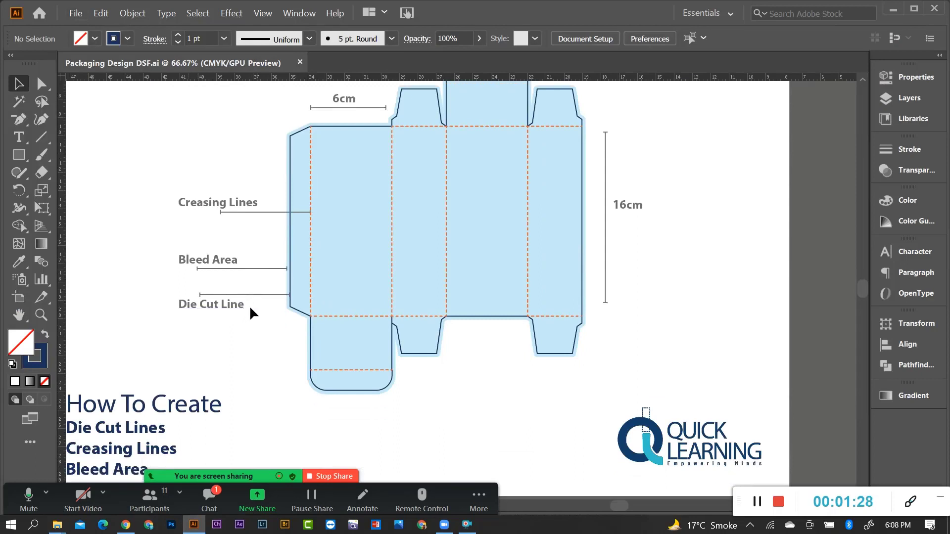
pyautogui.scroll(2, 220, 316)
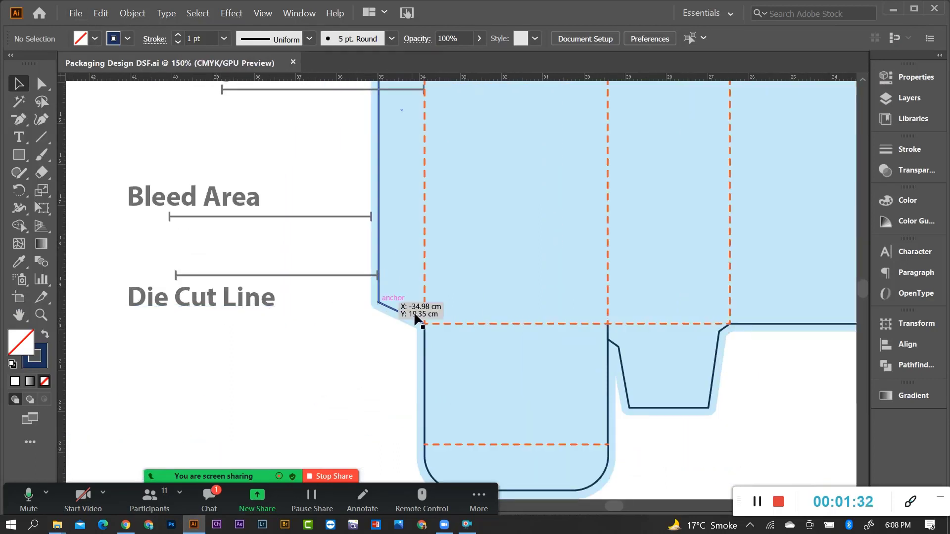
pyautogui.scroll(-1, 356, 336)
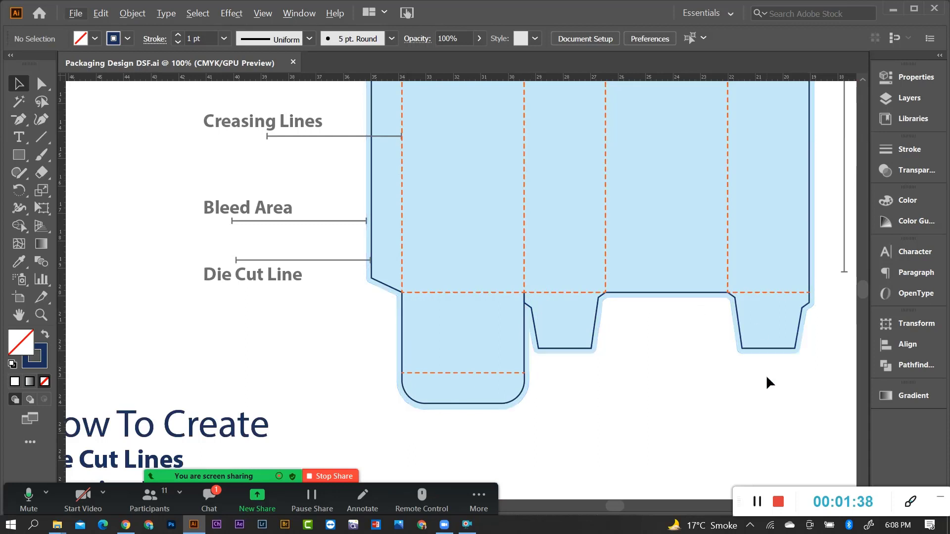
pyautogui.scroll(1, 791, 339)
pyautogui.scroll(1, 782, 346)
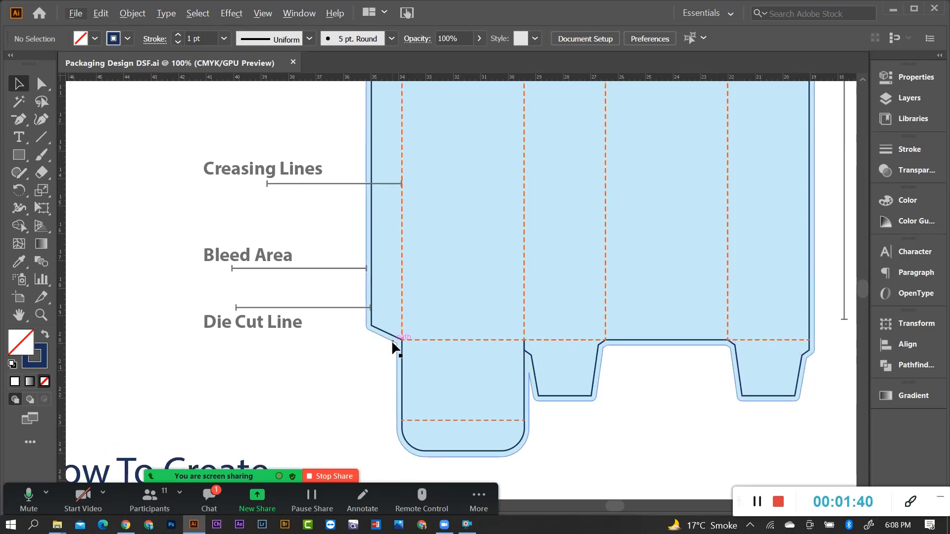
pyautogui.scroll(1, 301, 316)
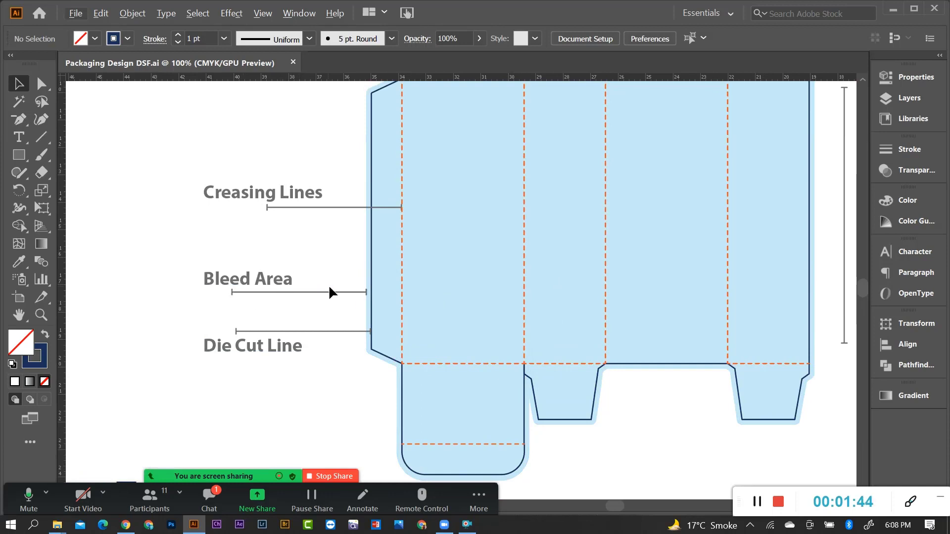
pyautogui.keyDown('alt'); pyautogui.scroll(4, 369, 300); pyautogui.keyUp('alt')
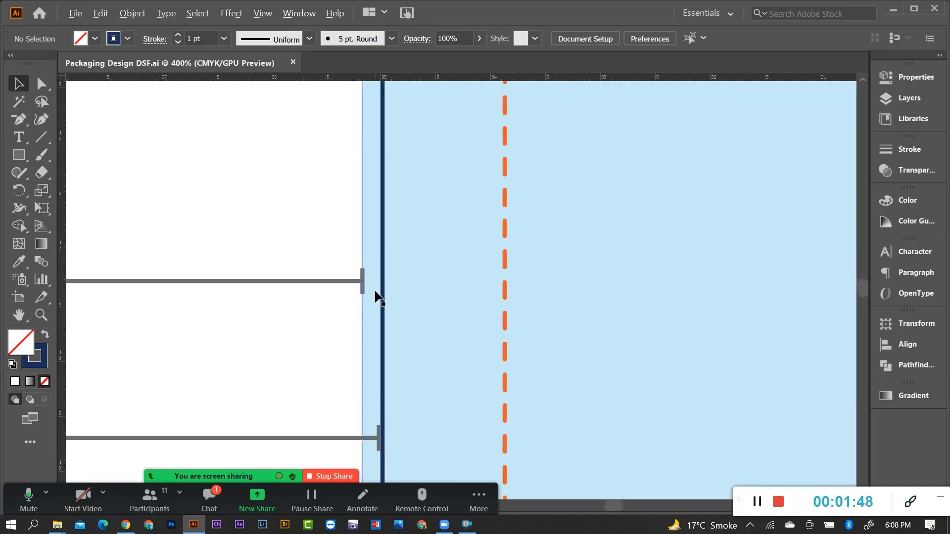
pyautogui.keyDown('alt'); pyautogui.scroll(-1, 375, 296); pyautogui.keyUp('alt')
pyautogui.keyDown('alt'); pyautogui.scroll(-3, 376, 296); pyautogui.keyUp('alt')
pyautogui.keyDown('alt'); pyautogui.scroll(-1, 376, 297); pyautogui.keyUp('alt')
pyautogui.scroll(1, 368, 302)
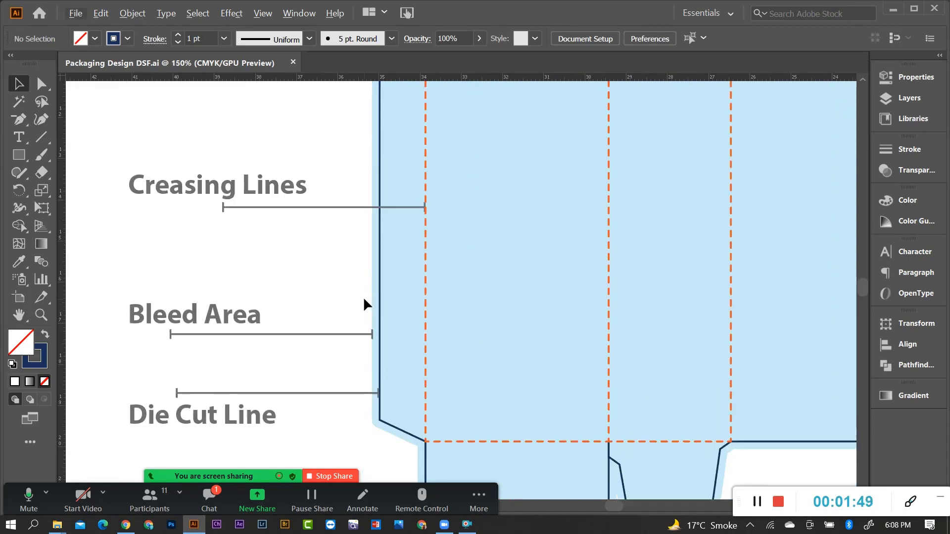
pyautogui.scroll(1, 371, 286)
pyautogui.scroll(1, 371, 254)
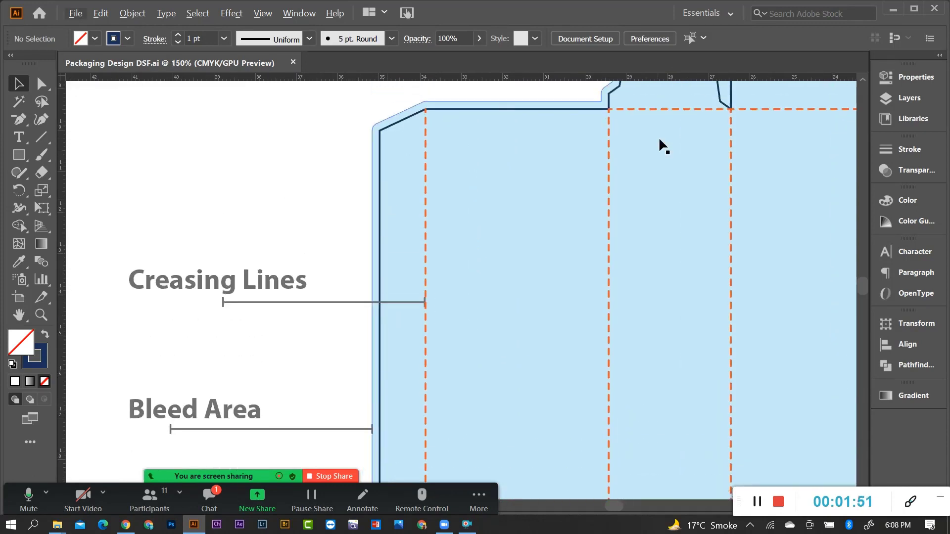
pyautogui.scroll(-1, 385, 299)
pyautogui.keyDown('alt'); pyautogui.scroll(3, 381, 287); pyautogui.keyUp('alt')
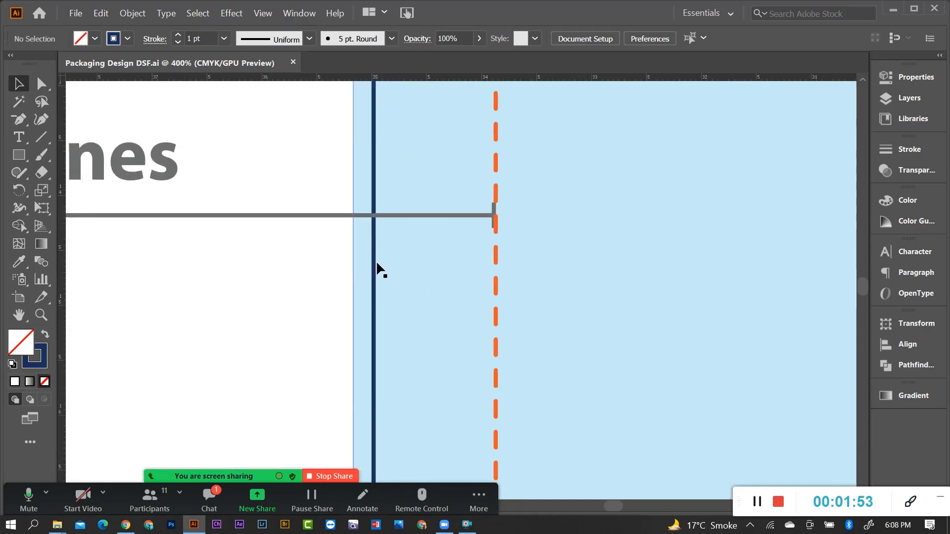
pyautogui.keyDown('alt'); pyautogui.scroll(-1, 354, 260); pyautogui.keyUp('alt')
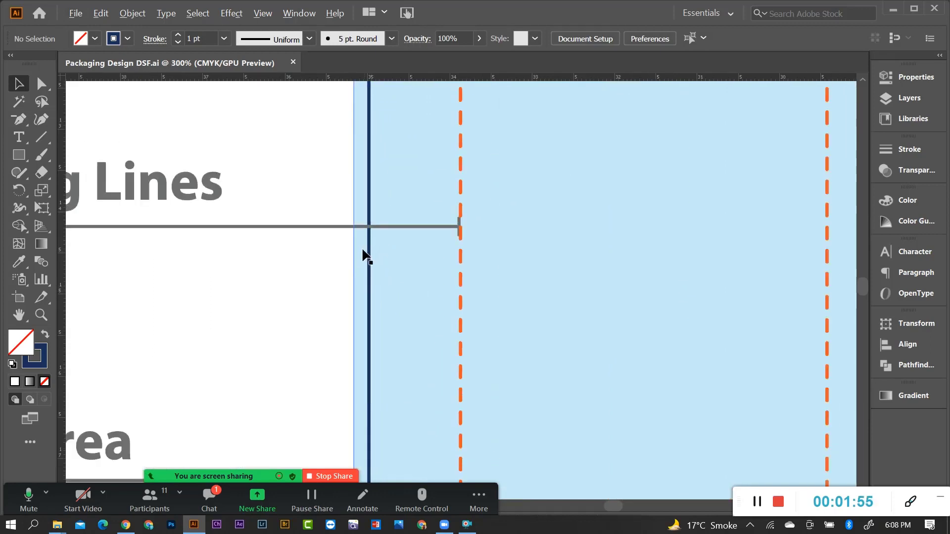
pyautogui.keyDown('alt'); pyautogui.scroll(-3, 424, 262); pyautogui.keyUp('alt')
pyautogui.scroll(-1, 343, 282)
pyautogui.keyDown('alt'); pyautogui.scroll(1, 392, 259); pyautogui.keyUp('alt')
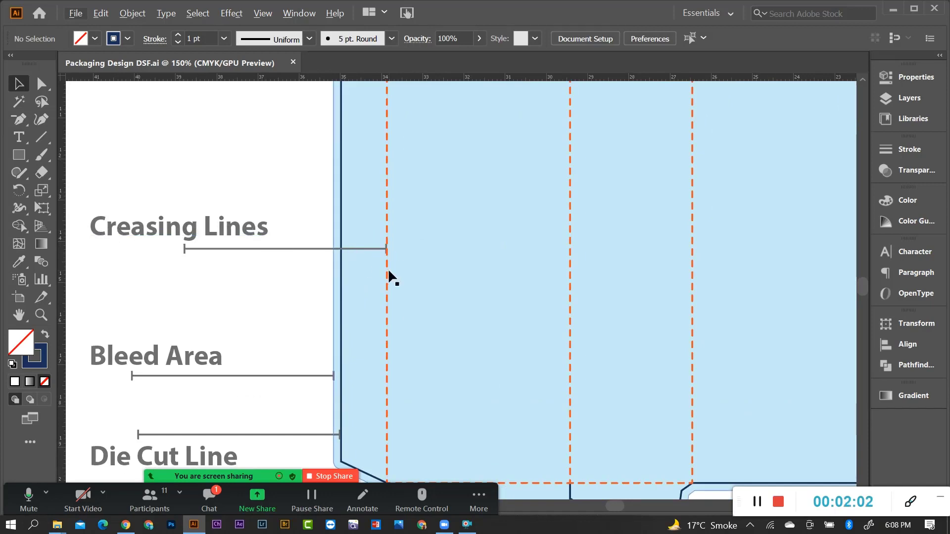
pyautogui.keyDown('alt'); pyautogui.scroll(-2, 381, 287); pyautogui.keyUp('alt')
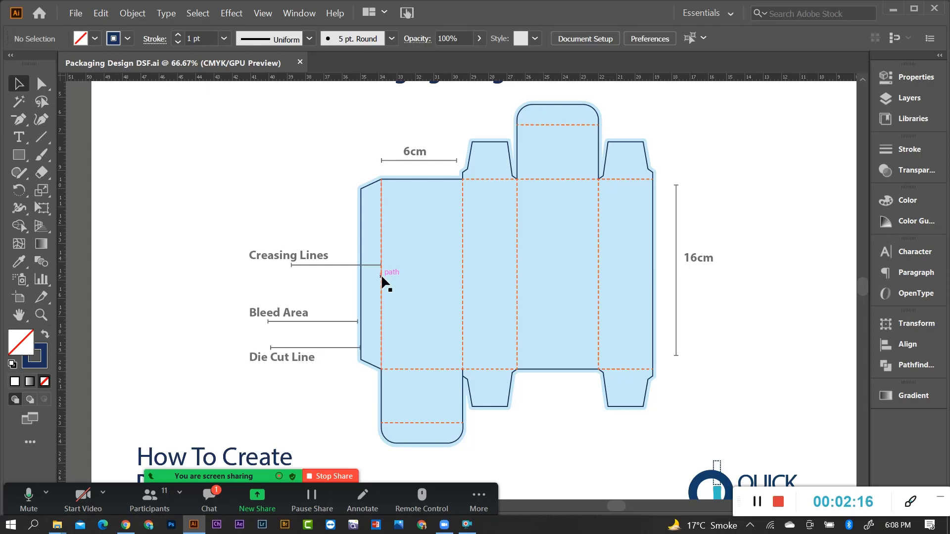
pyautogui.scroll(-1, 384, 183)
pyautogui.keyDown('alt'); pyautogui.scroll(4, 384, 174); pyautogui.keyUp('alt')
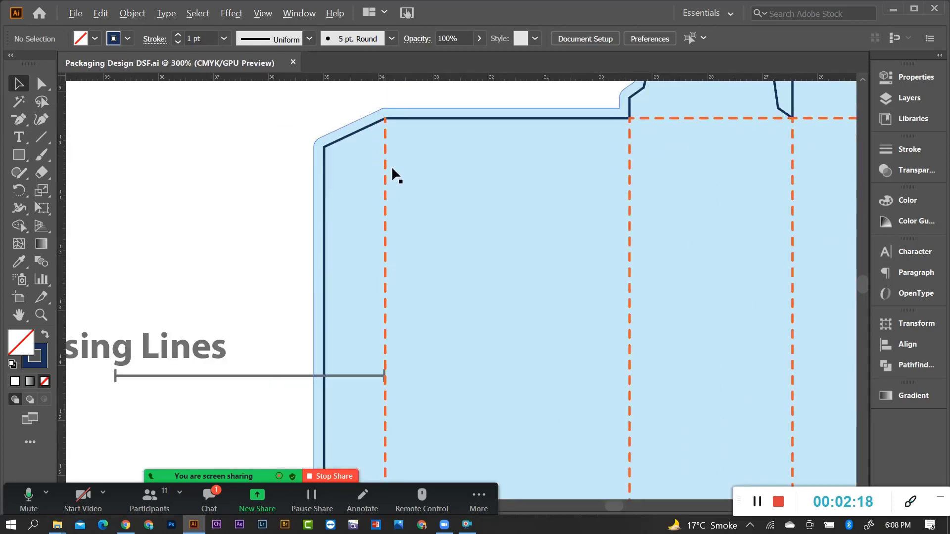
pyautogui.keyDown('alt'); pyautogui.scroll(-1, 384, 129); pyautogui.keyUp('alt')
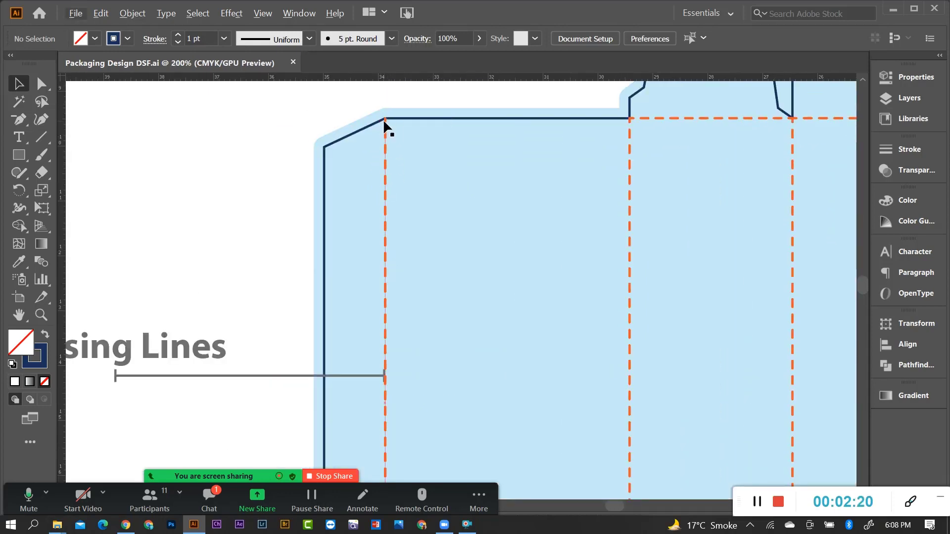
pyautogui.keyDown('alt'); pyautogui.scroll(-1, 391, 155); pyautogui.keyUp('alt')
pyautogui.scroll(-2, 391, 208)
pyautogui.scroll(-1, 384, 223)
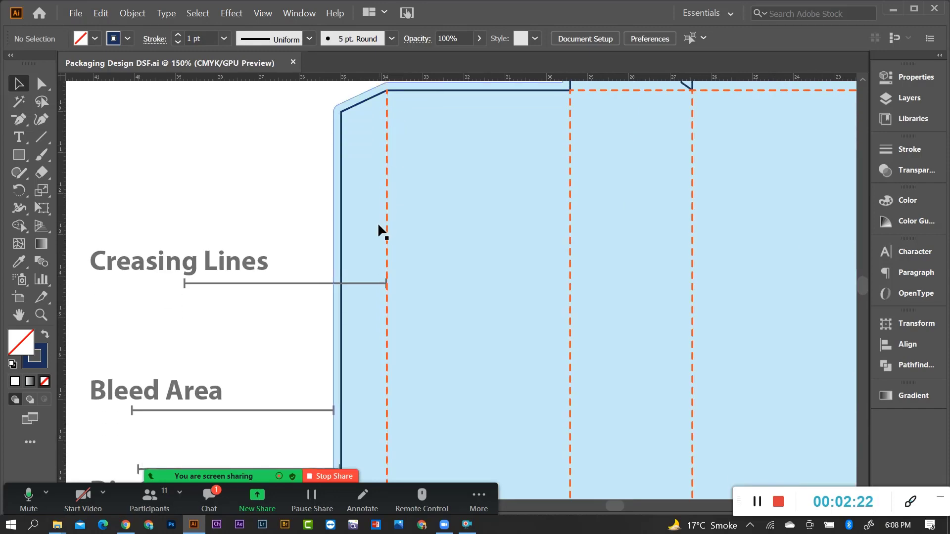
pyautogui.keyDown('alt'); pyautogui.scroll(-2, 386, 149); pyautogui.keyUp('alt')
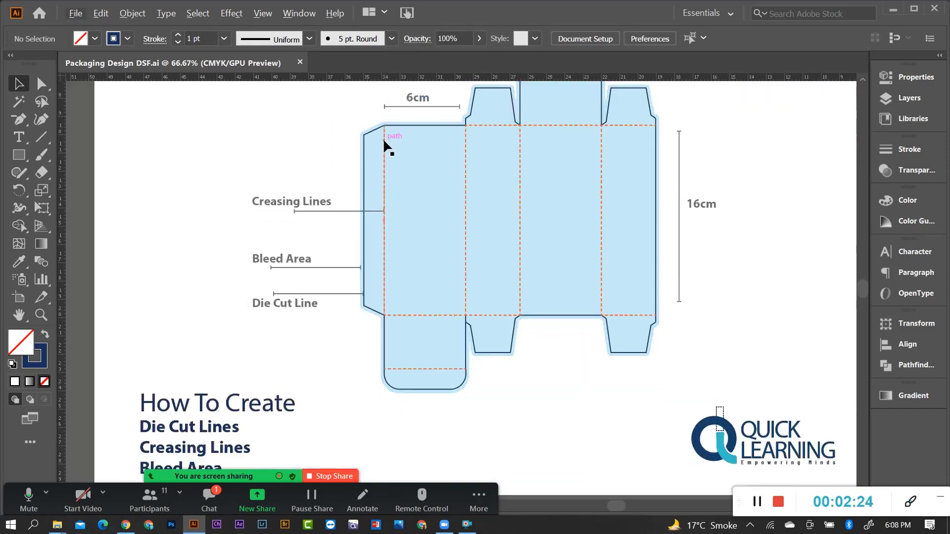
pyautogui.keyDown('alt'); pyautogui.scroll(2, 384, 146); pyautogui.keyUp('alt')
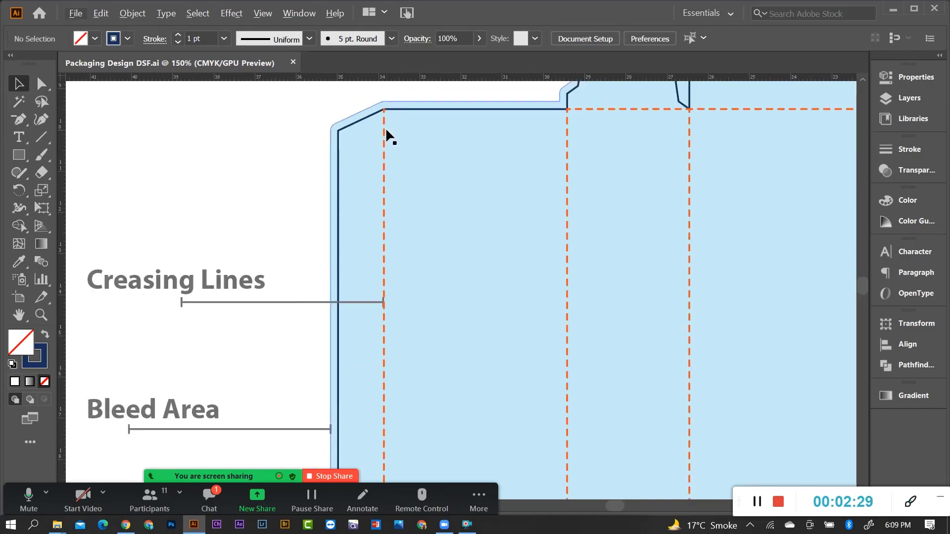
pyautogui.scroll(-1, 389, 136)
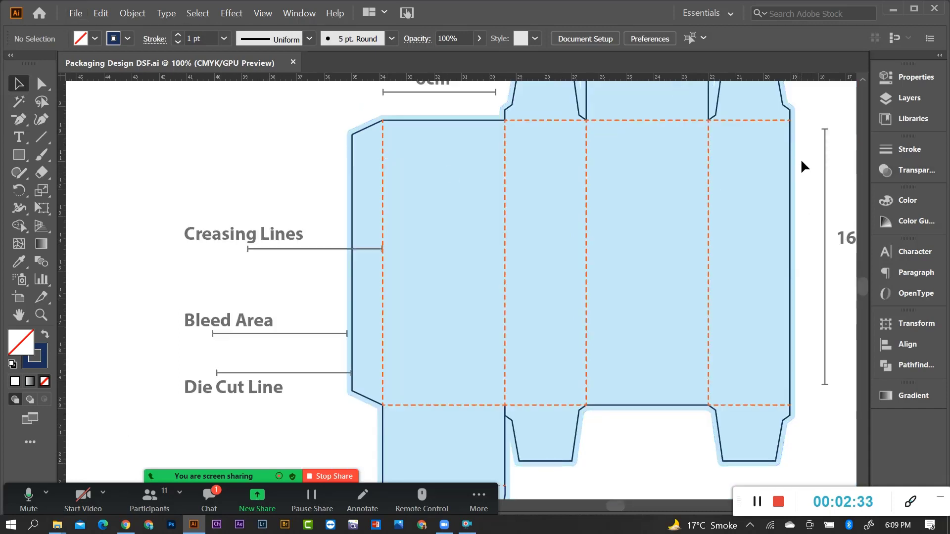
pyautogui.scroll(2, 805, 167)
pyautogui.scroll(2, 628, 126)
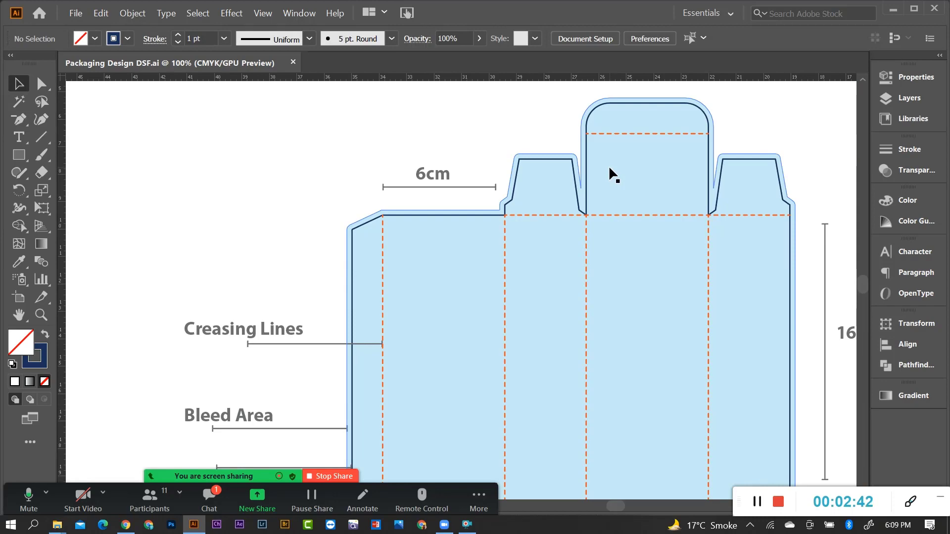
pyautogui.scroll(-2, 441, 250)
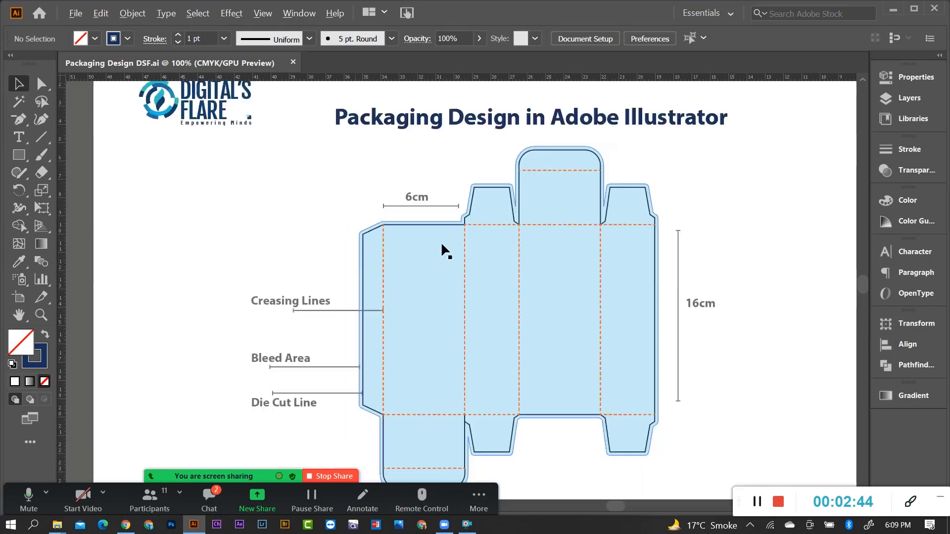
pyautogui.scroll(-1, 504, 267)
pyautogui.scroll(2, 491, 272)
pyautogui.scroll(1, 487, 270)
pyautogui.scroll(-2, 487, 270)
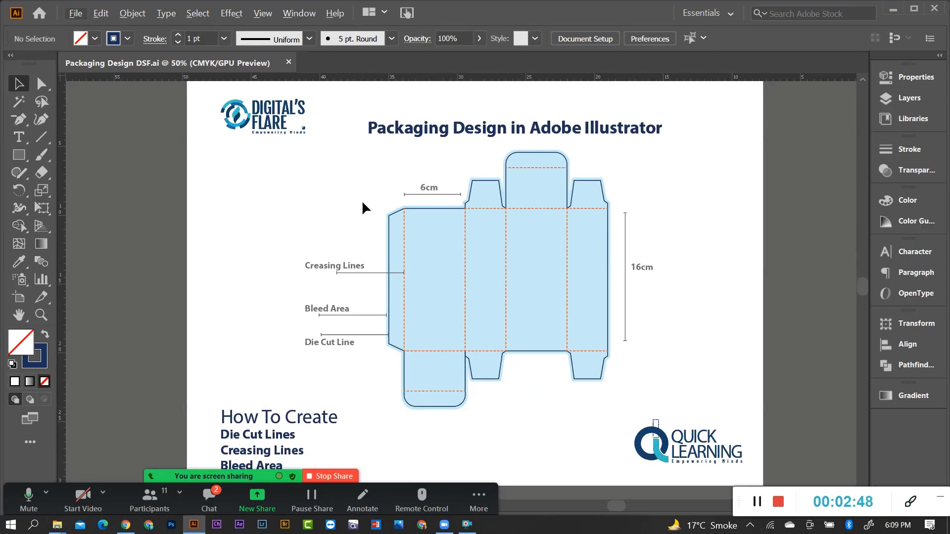
pyautogui.scroll(-1, 289, 234)
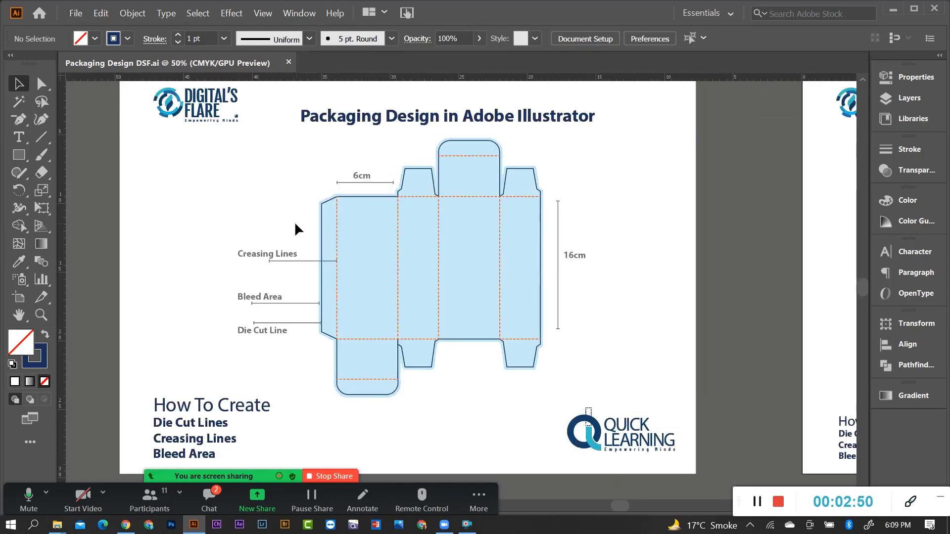
pyautogui.scroll(-1, 294, 221)
pyautogui.scroll(-1, 312, 235)
pyautogui.scroll(-1, 403, 237)
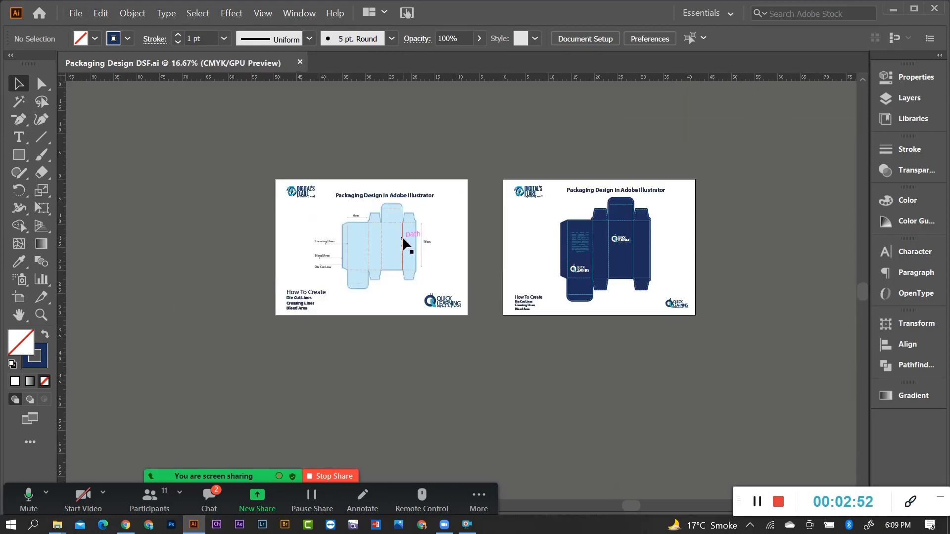
pyautogui.scroll(1, 402, 215)
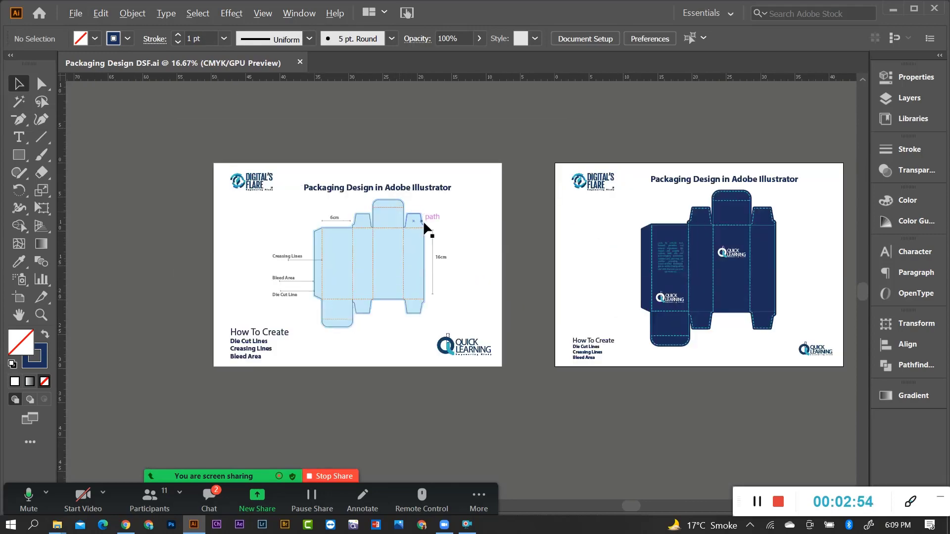
pyautogui.scroll(1, 346, 235)
pyautogui.scroll(1, 348, 236)
pyautogui.scroll(-1, 396, 228)
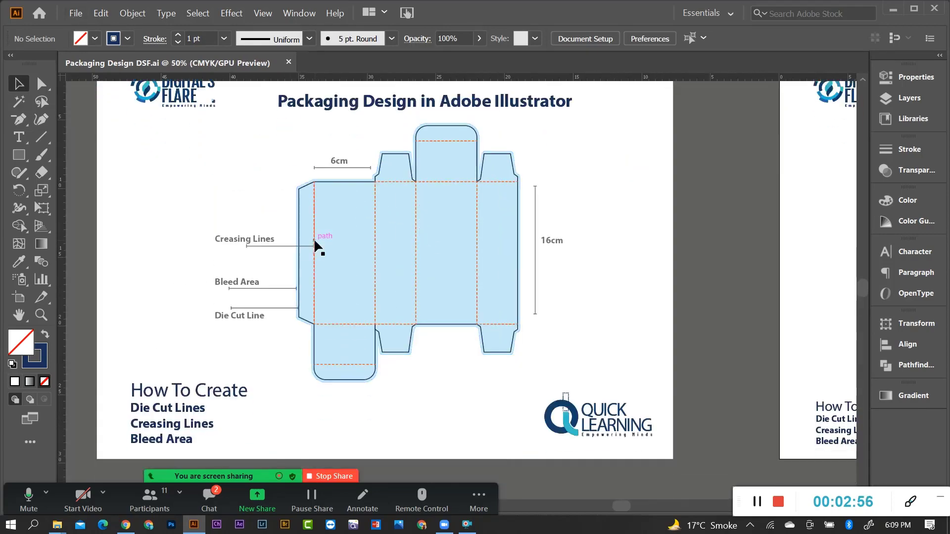
pyautogui.scroll(-1, 319, 247)
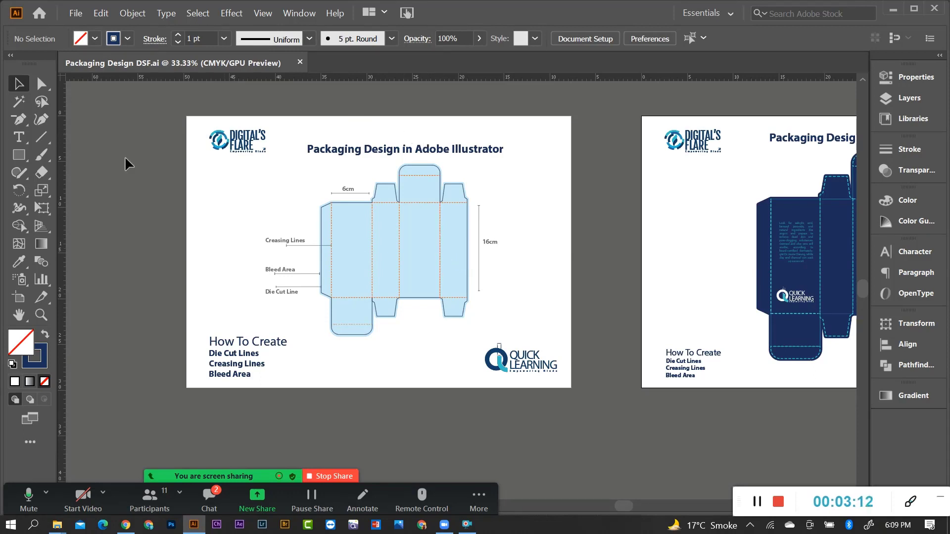
# Start a new A3 landscape print document
pyautogui.click(75, 13)
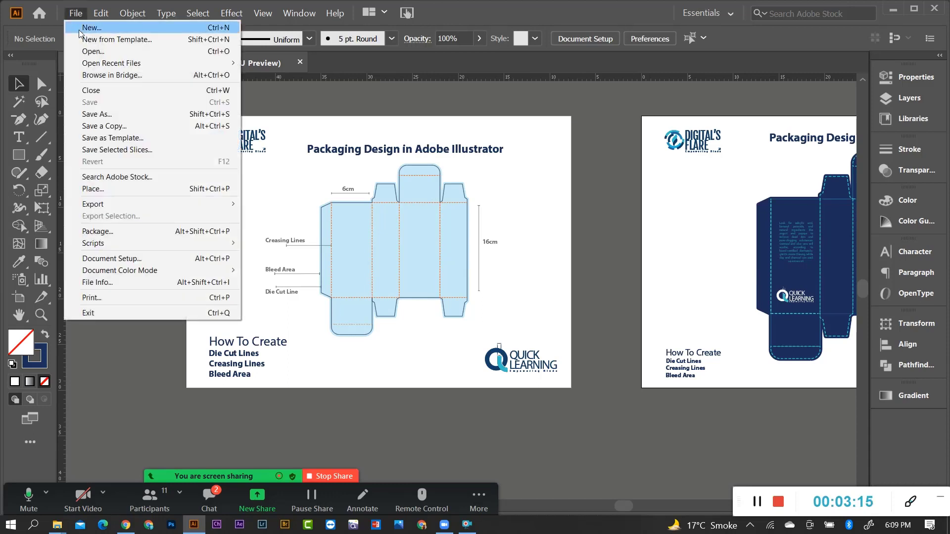
pyautogui.click(79, 25)
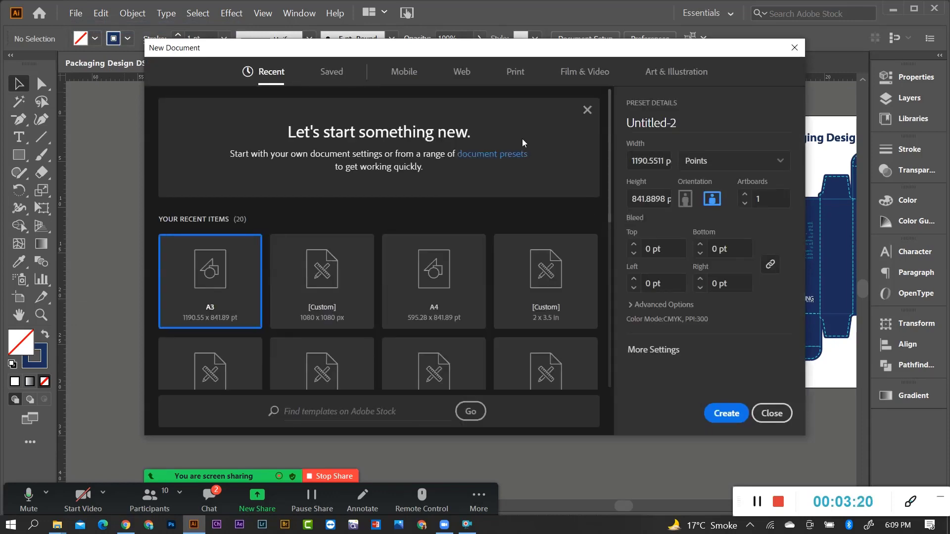
pyautogui.click(515, 74)
pyautogui.click(206, 297)
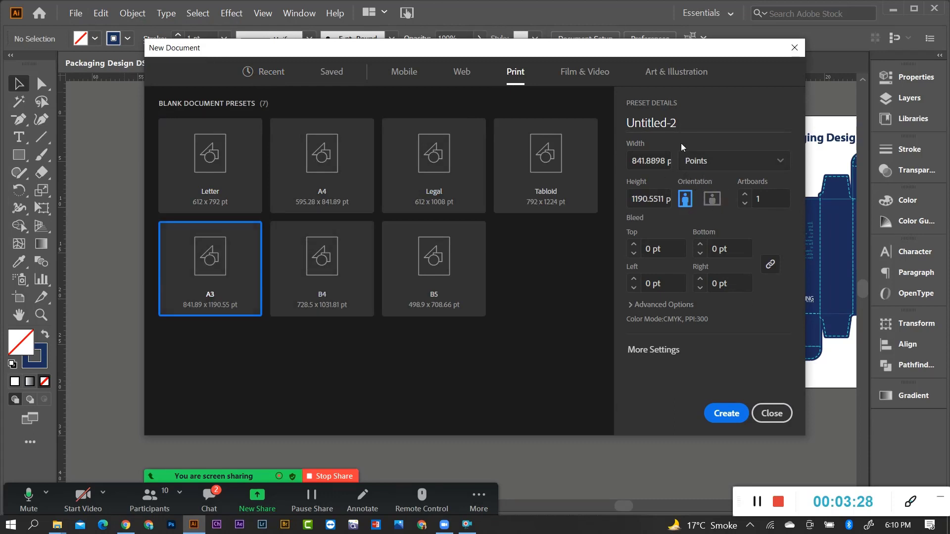
pyautogui.click(711, 198)
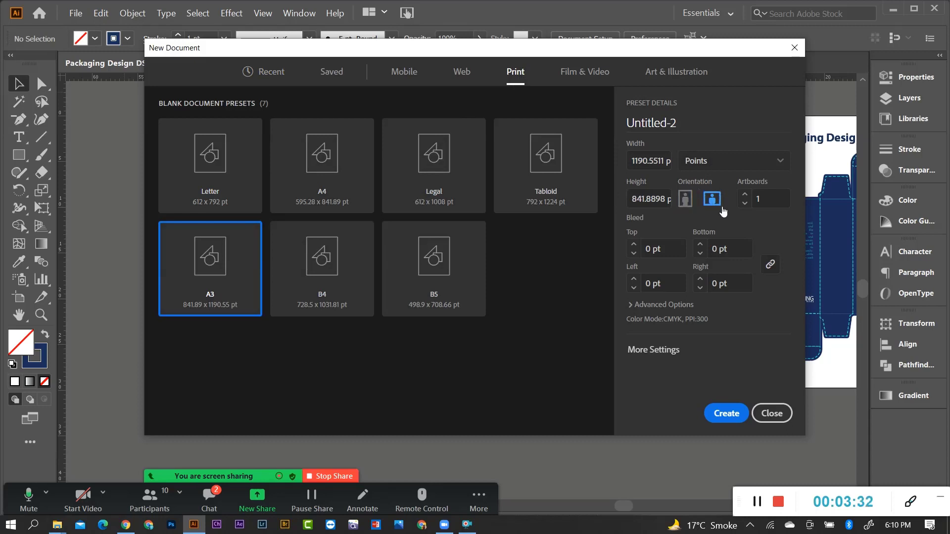
# Name the document 'Packaging Design DSF', fixing the typos in the name
pyautogui.moveTo(677, 123); pyautogui.dragTo(569, 124)
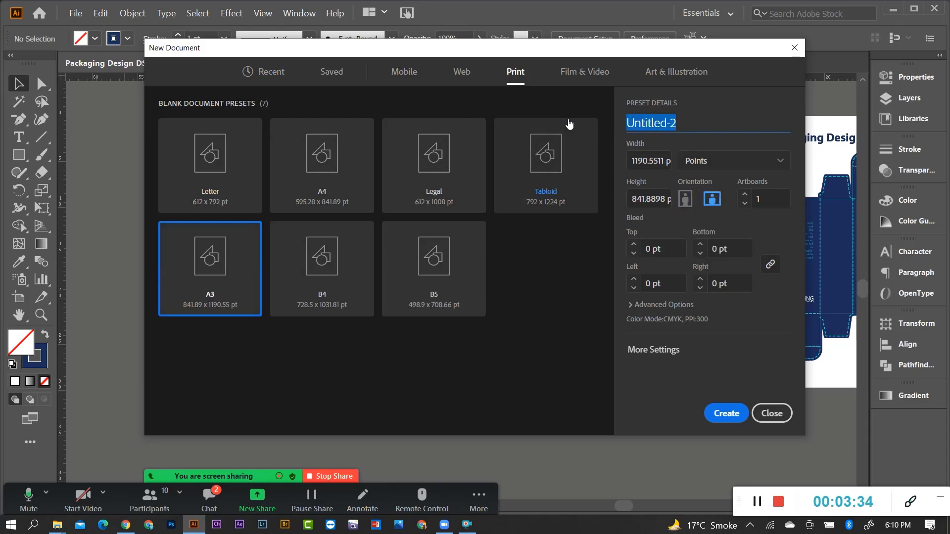
pyautogui.write('Pac')
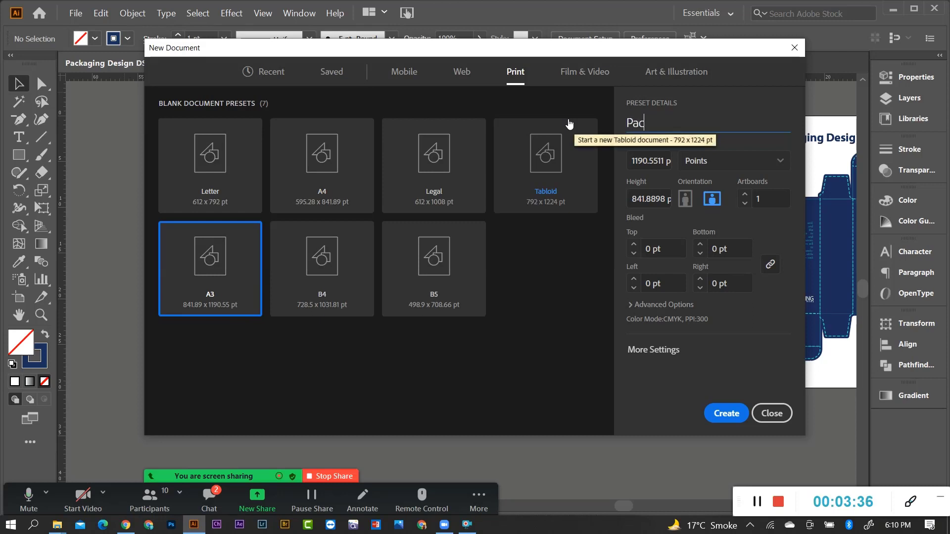
pyautogui.write('kging ')
pyautogui.write('DEs')
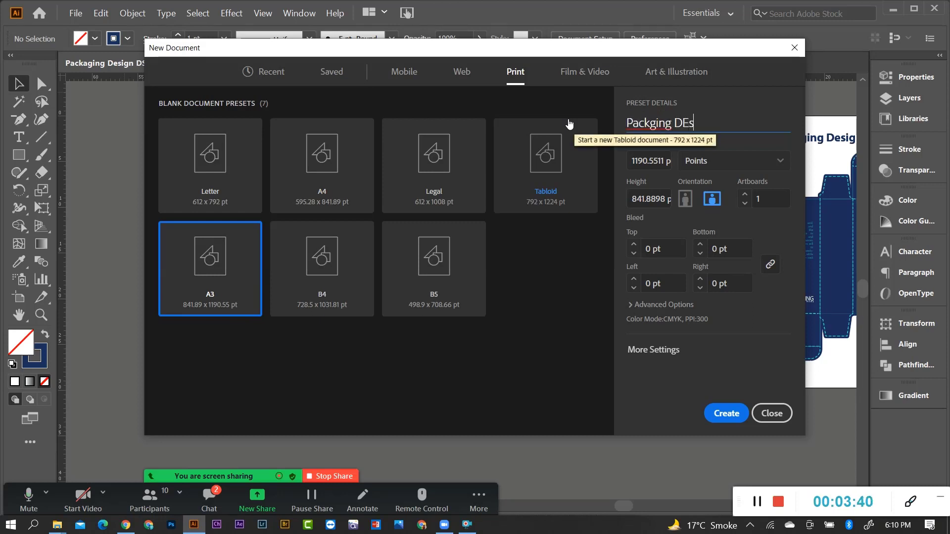
pyautogui.write('ign DSF')
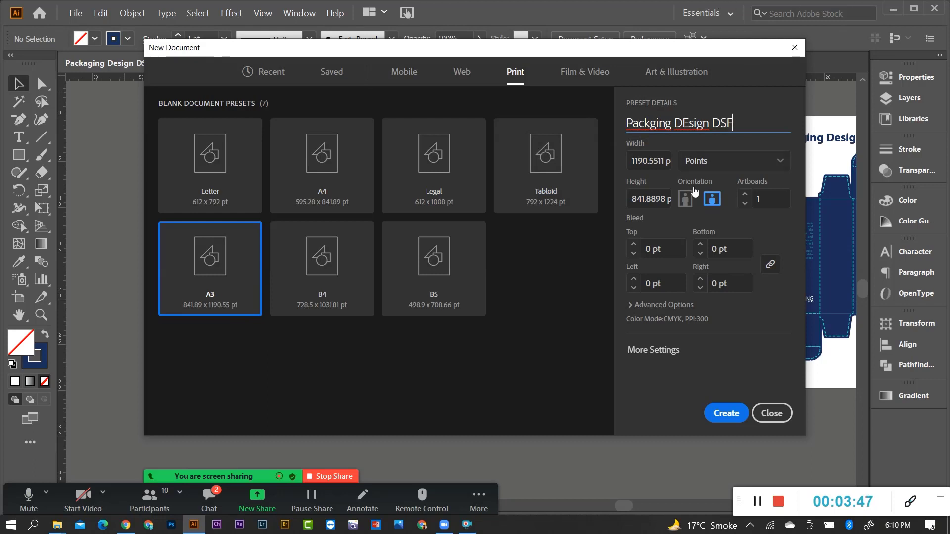
pyautogui.hotkey('ctrl', 'a')
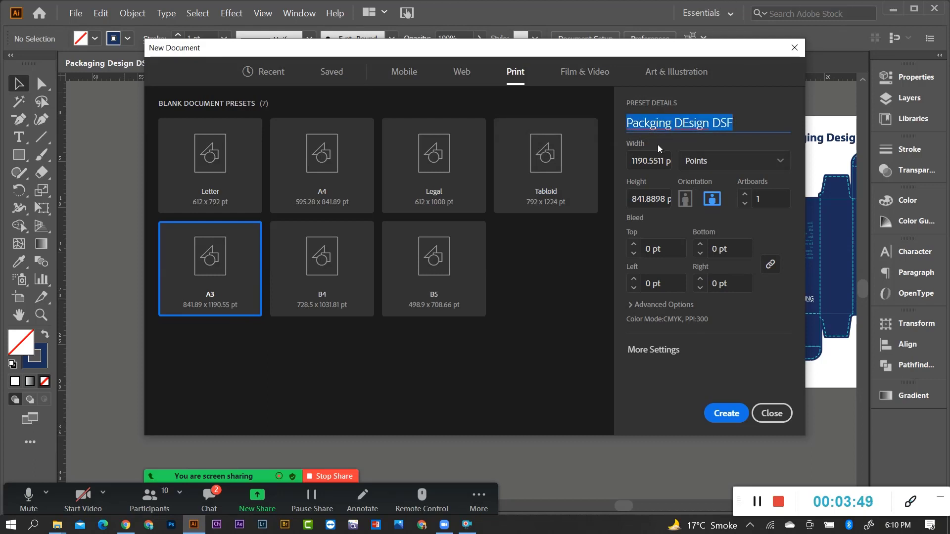
pyautogui.click(652, 123)
pyautogui.write('a')
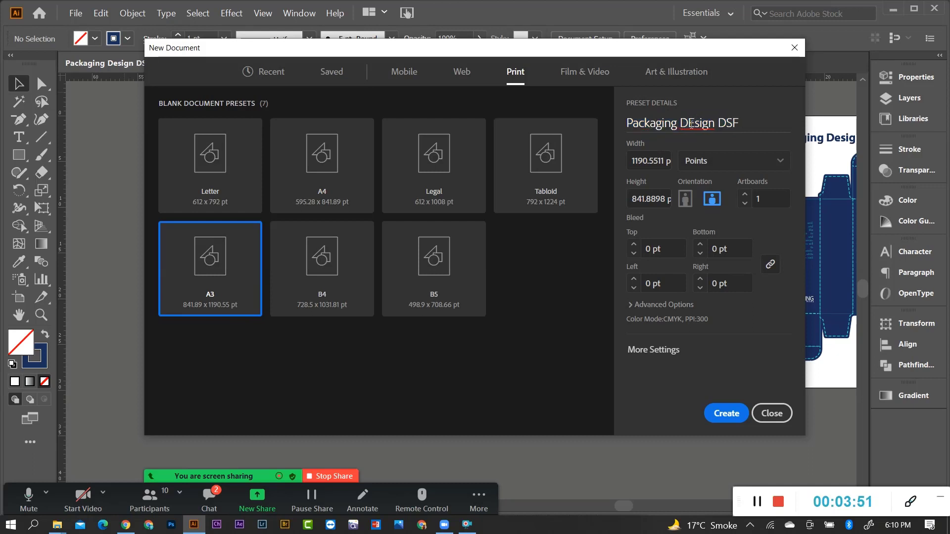
pyautogui.doubleClick(692, 124)
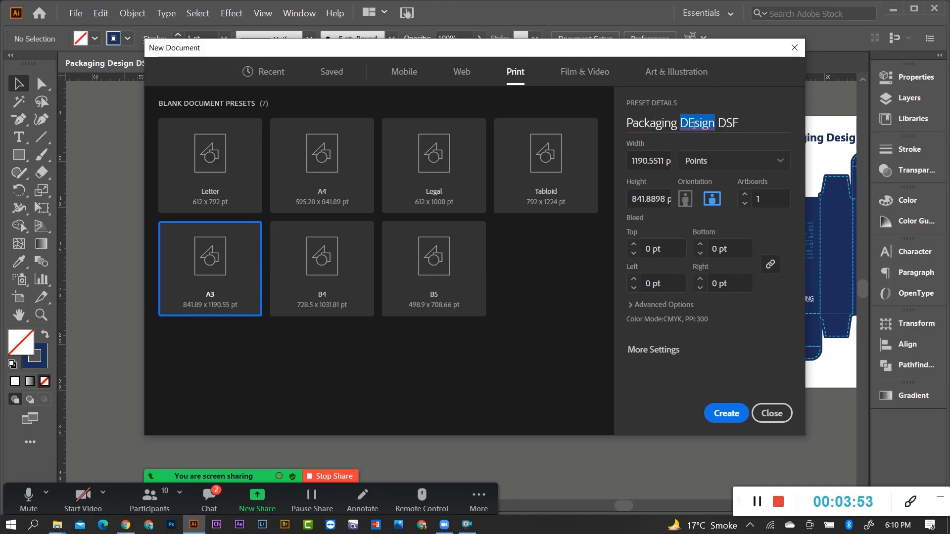
pyautogui.click(693, 124)
pyautogui.press('BackSpace')
pyautogui.write('e')
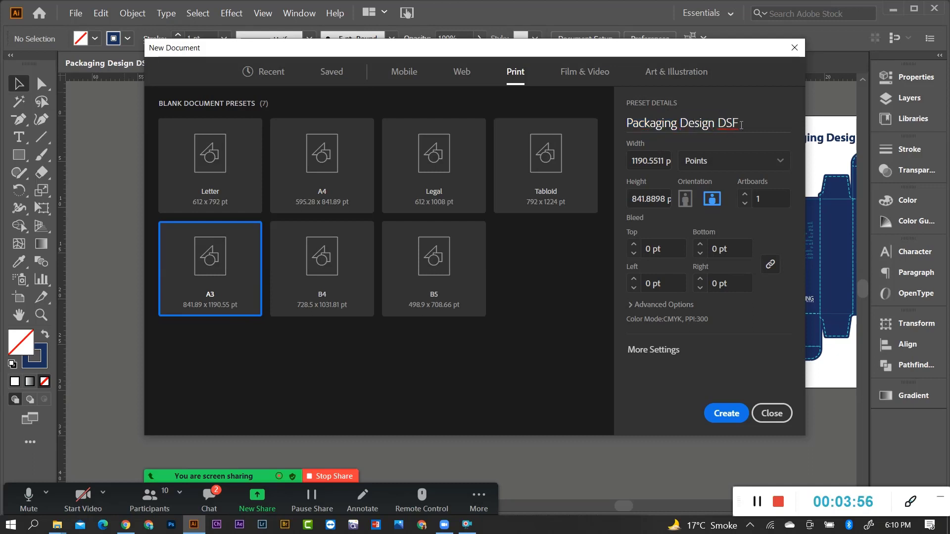
# Create the A3 landscape document and zoom its blank artboard to 50%
pyautogui.click(725, 415)
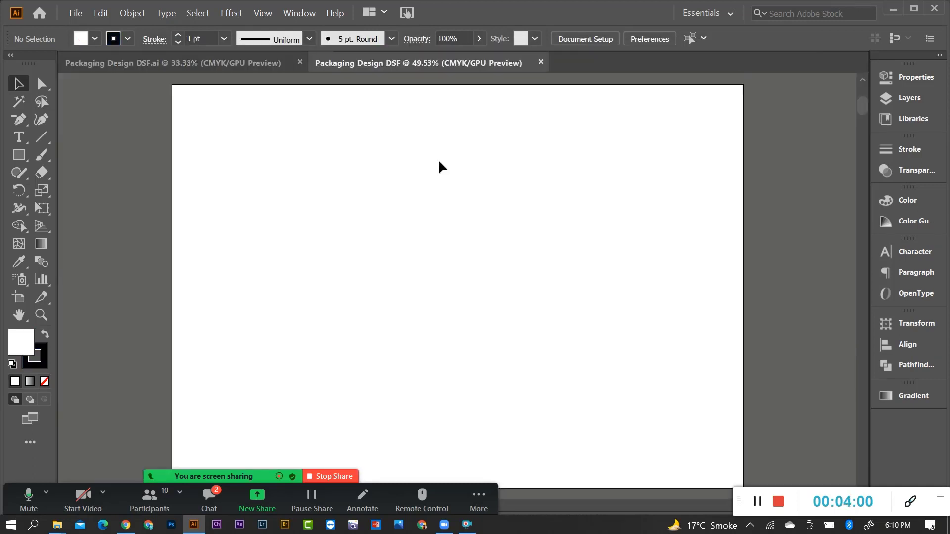
pyautogui.scroll(-2, 408, 189)
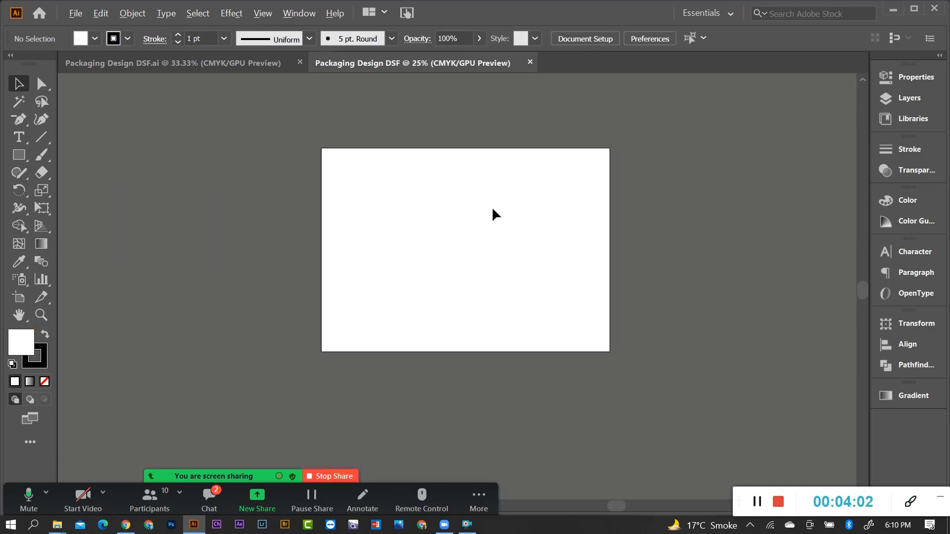
pyautogui.scroll(4, 441, 173)
pyautogui.scroll(-1, 450, 174)
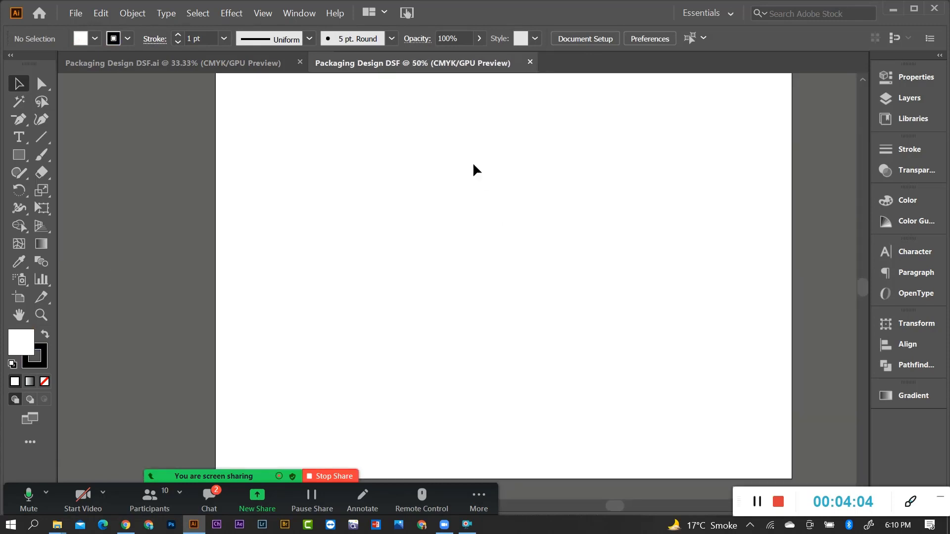
pyautogui.scroll(-1, 473, 162)
pyautogui.scroll(1, 469, 191)
pyautogui.scroll(2, 473, 198)
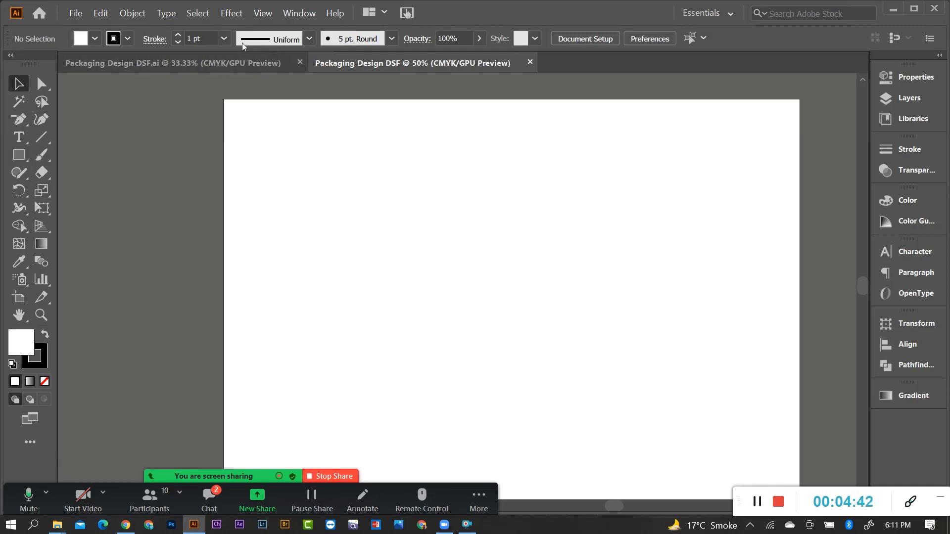
# Copy the DIGITAL'S FLARE logo into the new page's top-left corner
pyautogui.click(247, 63)
pyautogui.click(267, 180)
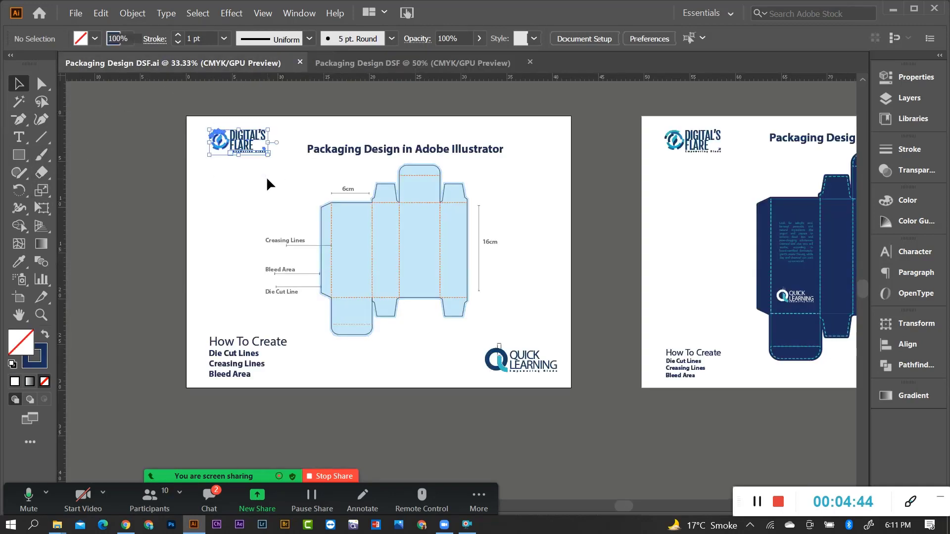
pyautogui.click(370, 71)
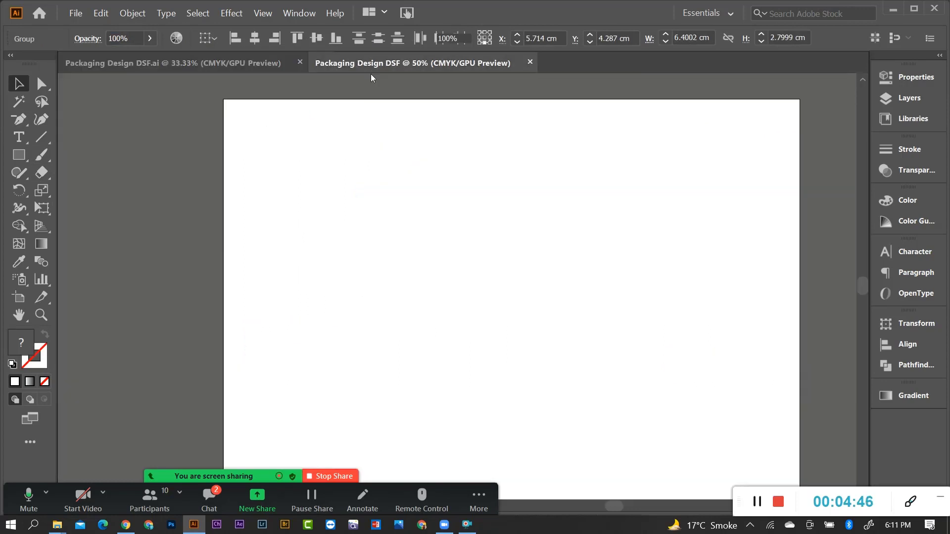
pyautogui.hotkey('ctrl', 'v')
pyautogui.moveTo(459, 291); pyautogui.dragTo(290, 141)
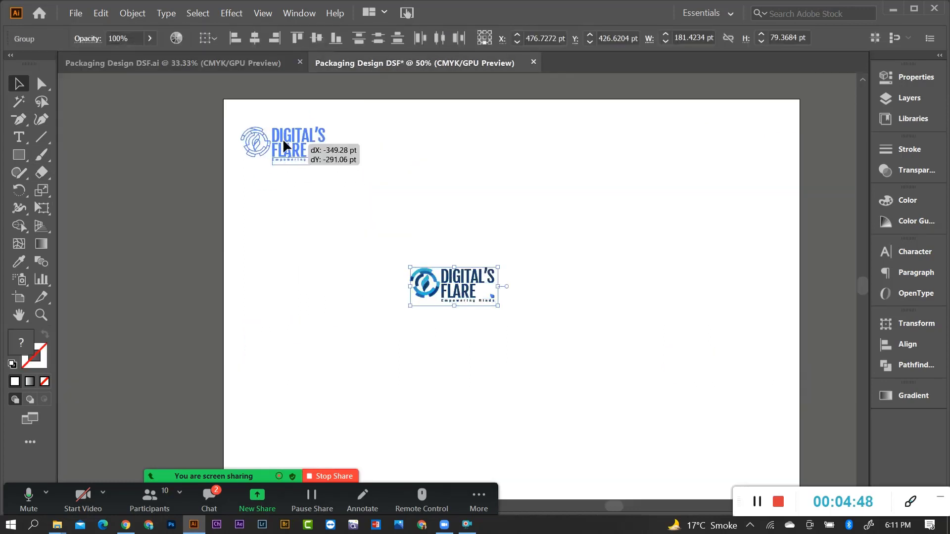
pyautogui.click(243, 103)
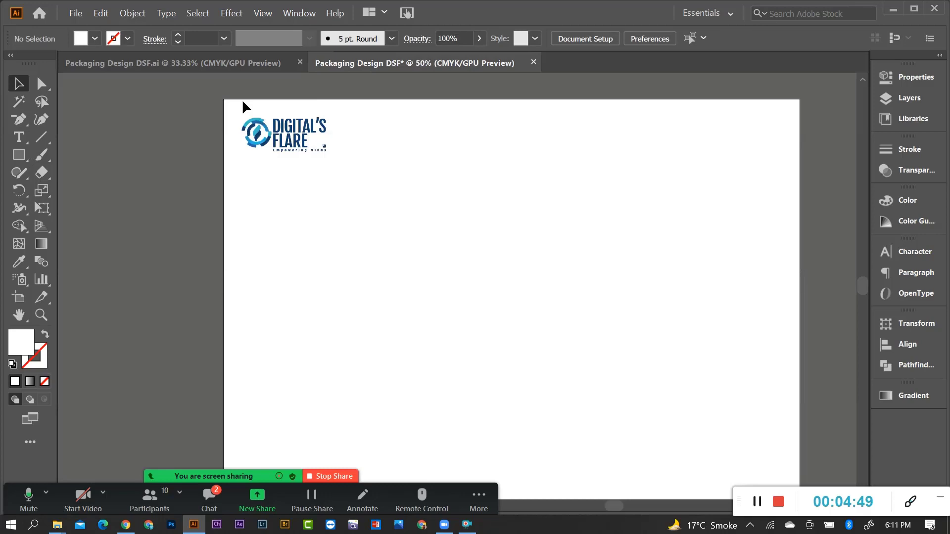
# Copy the page title and How To Create text block into the new document
pyautogui.click(210, 66)
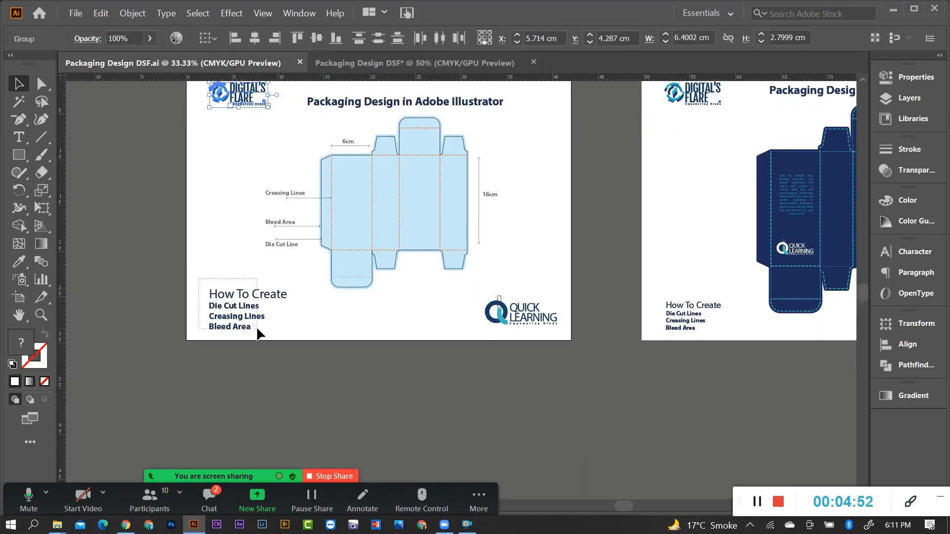
pyautogui.click(256, 326)
pyautogui.keyDown('shift'); pyautogui.click(368, 103); pyautogui.keyUp('shift')
pyautogui.click(365, 139)
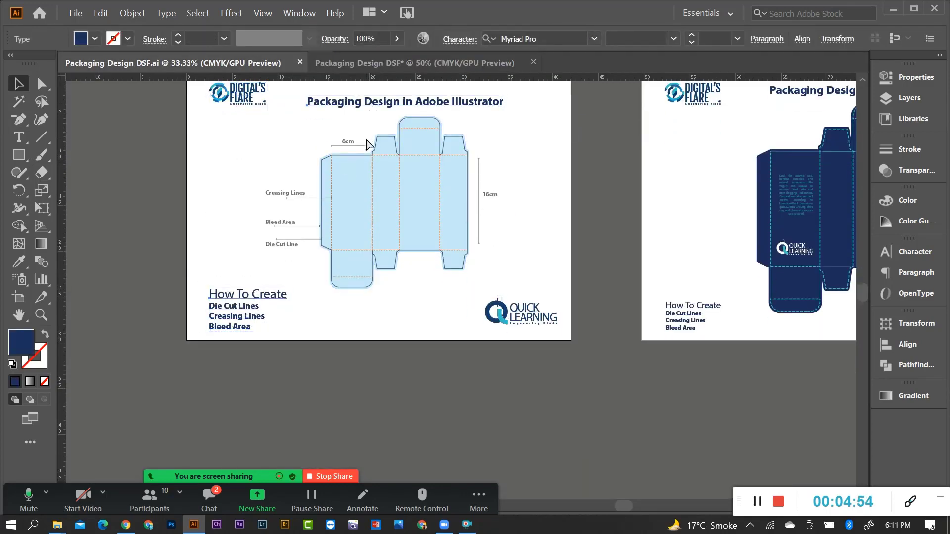
pyautogui.click(381, 66)
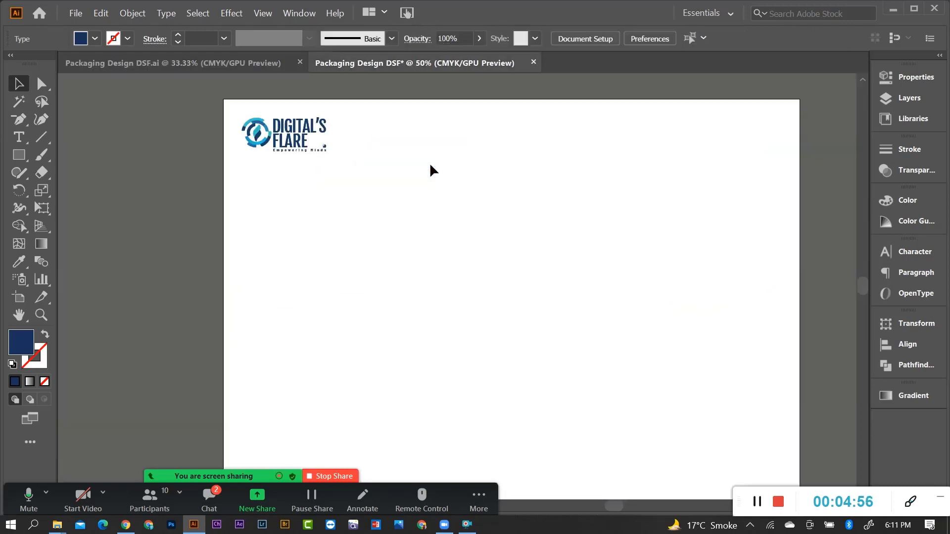
pyautogui.hotkey('ctrl', 'v')
pyautogui.click(420, 225)
# Place the How To Create block bottom-left and the title toward the top centre
pyautogui.hotkey('ctrl', '-')
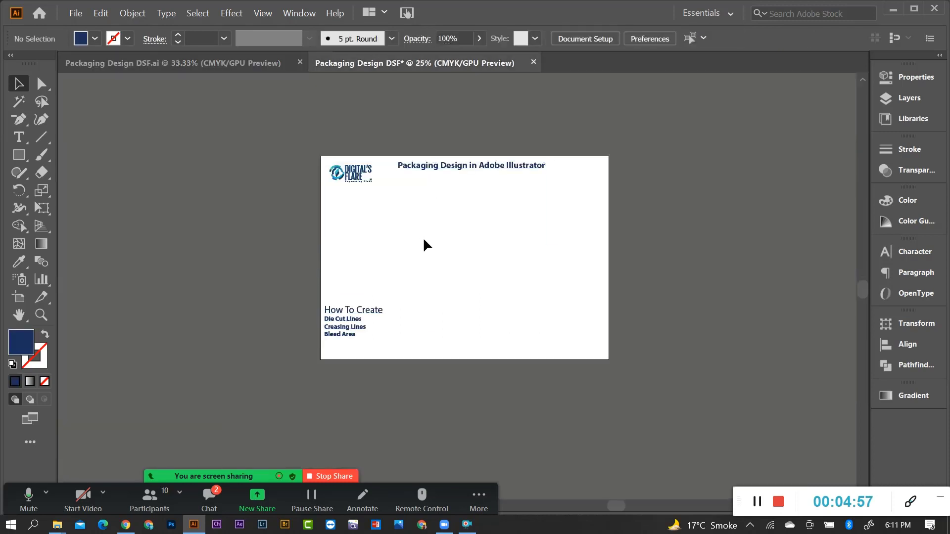
pyautogui.click(321, 309)
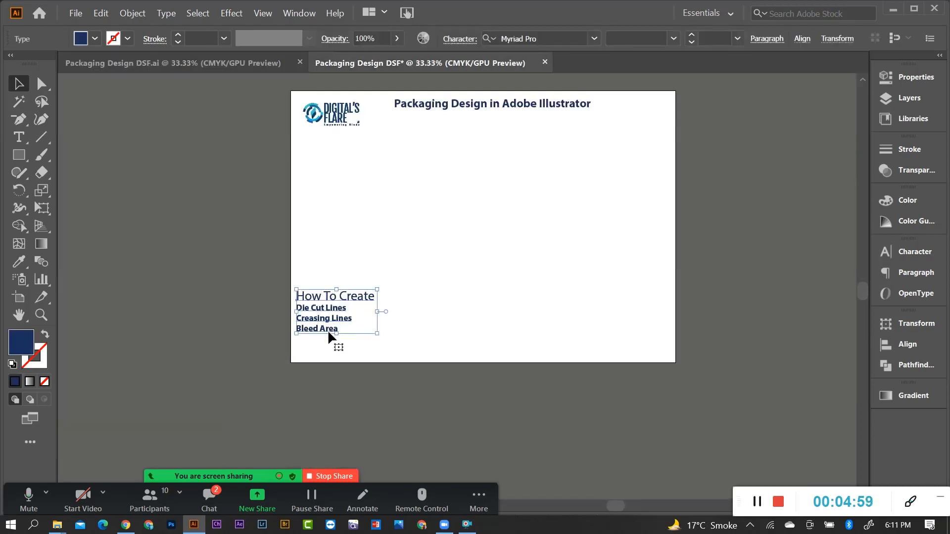
pyautogui.moveTo(327, 330); pyautogui.dragTo(328, 348)
pyautogui.click(457, 208)
pyautogui.moveTo(475, 110); pyautogui.dragTo(494, 118)
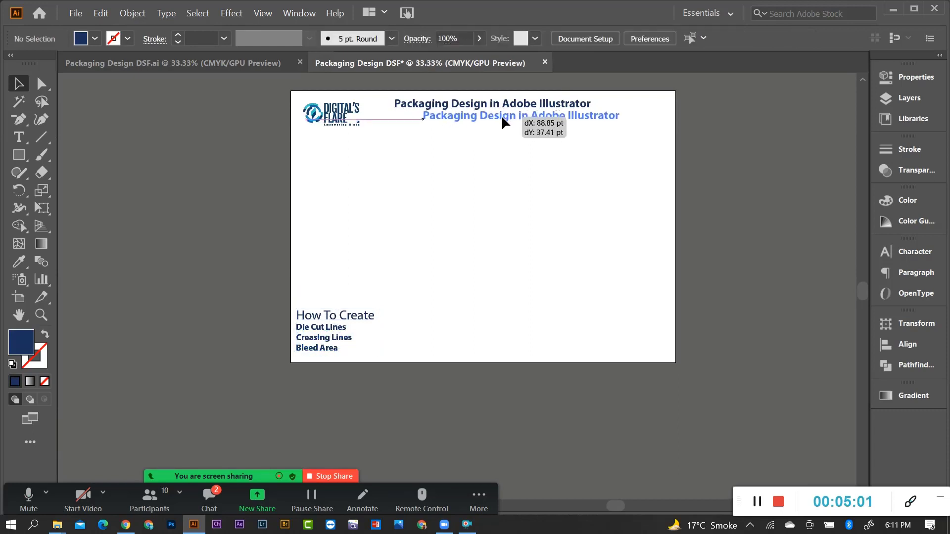
pyautogui.click(561, 198)
# Zoom to 33.33% so the whole artboard fits and pick the Rectangle tool
pyautogui.scroll(1, 558, 201)
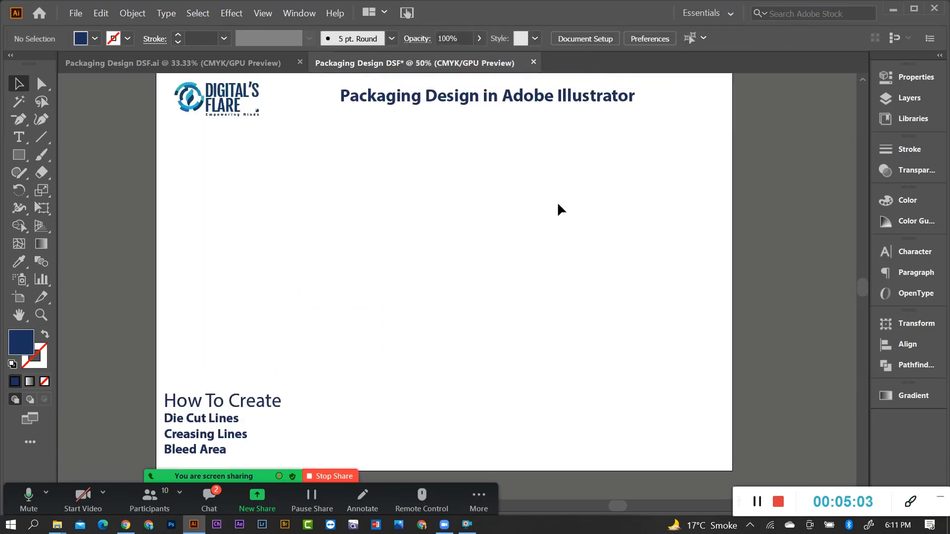
pyautogui.scroll(-2, 376, 232)
pyautogui.scroll(2, 361, 220)
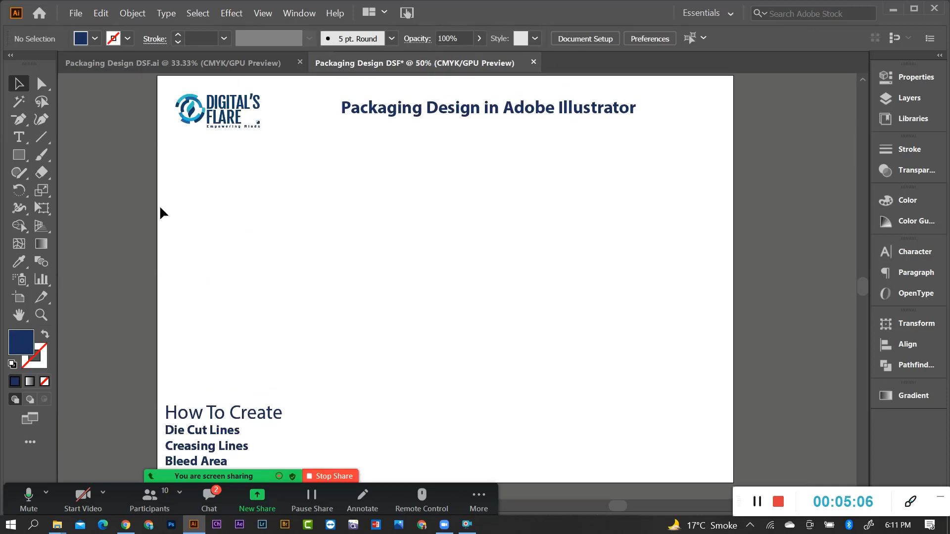
pyautogui.scroll(-1, 160, 205)
pyautogui.click(18, 155)
pyautogui.scroll(-1, 238, 208)
pyautogui.scroll(1, 319, 234)
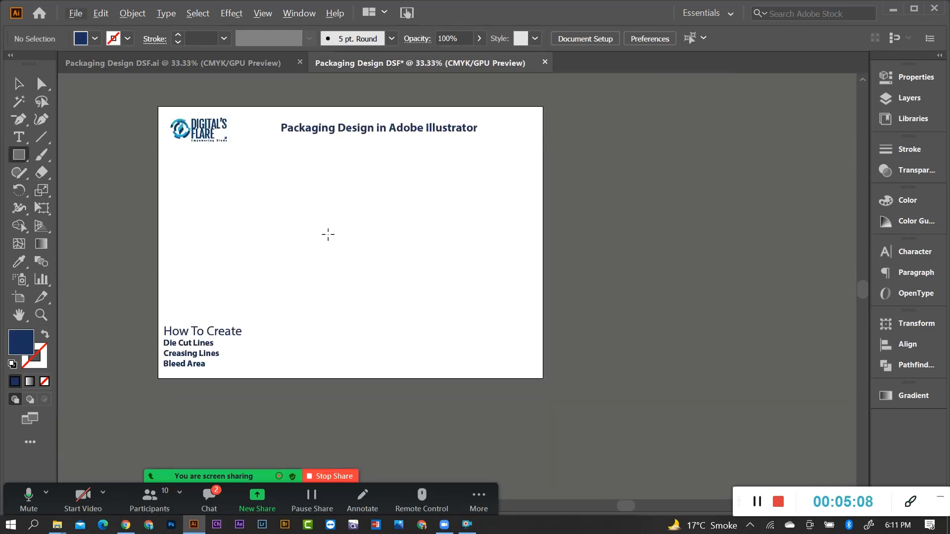
pyautogui.scroll(1, 320, 228)
pyautogui.scroll(1, 289, 213)
pyautogui.scroll(-1, 414, 213)
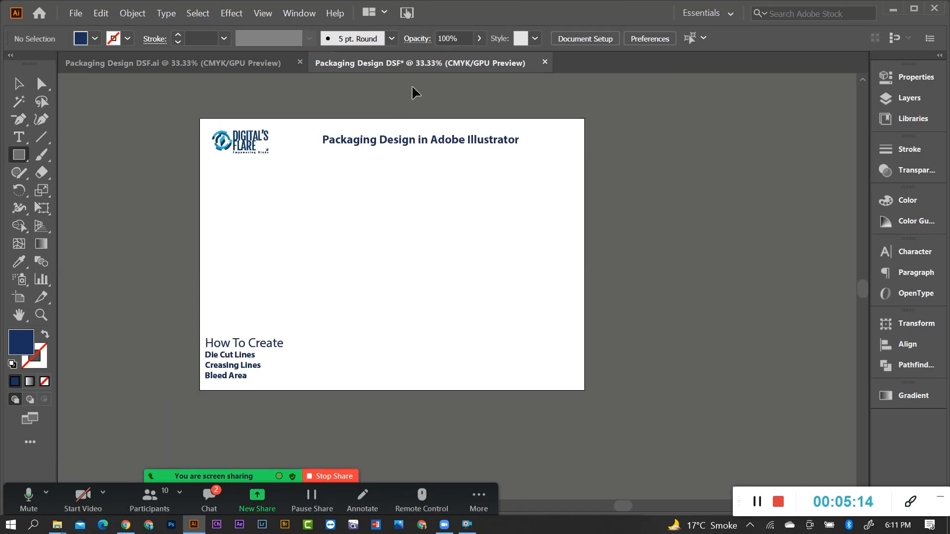
# Show rulers measured in centimetres and select the Rectangle Tool from the shape flyout
pyautogui.hotkey('ctrl', 'r')
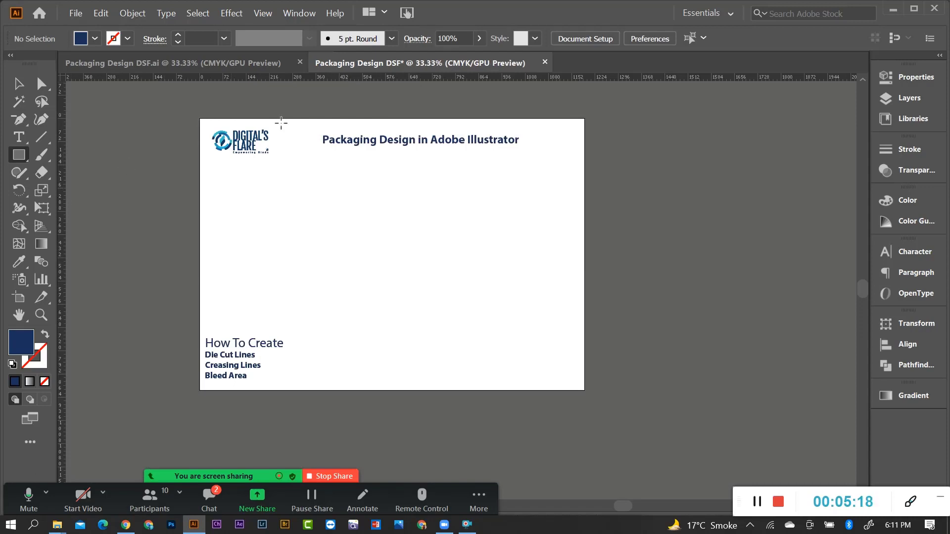
pyautogui.rightClick(629, 79)
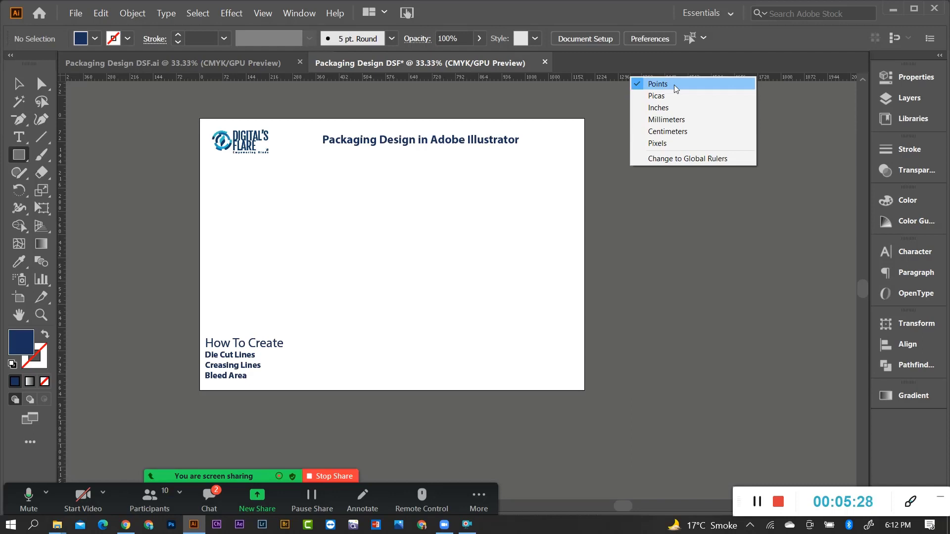
pyautogui.click(693, 134)
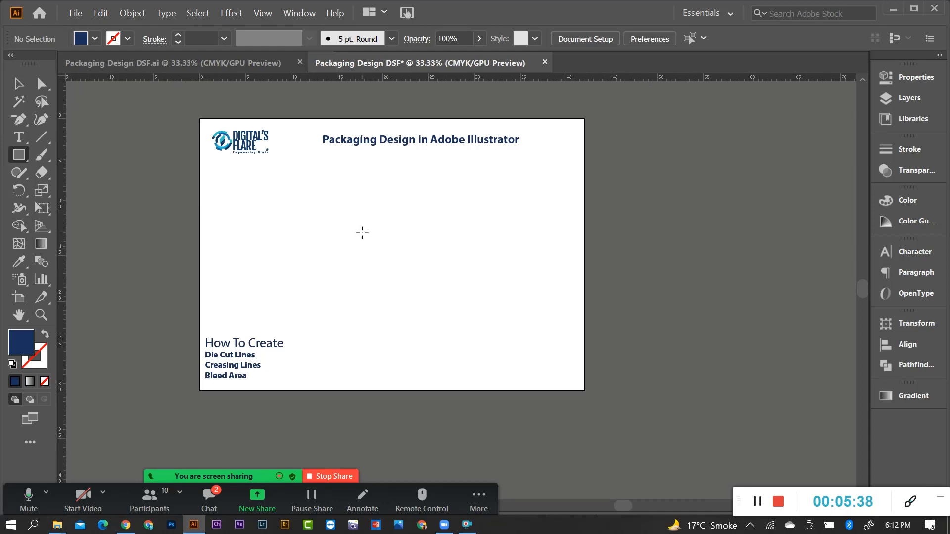
pyautogui.click(17, 156)
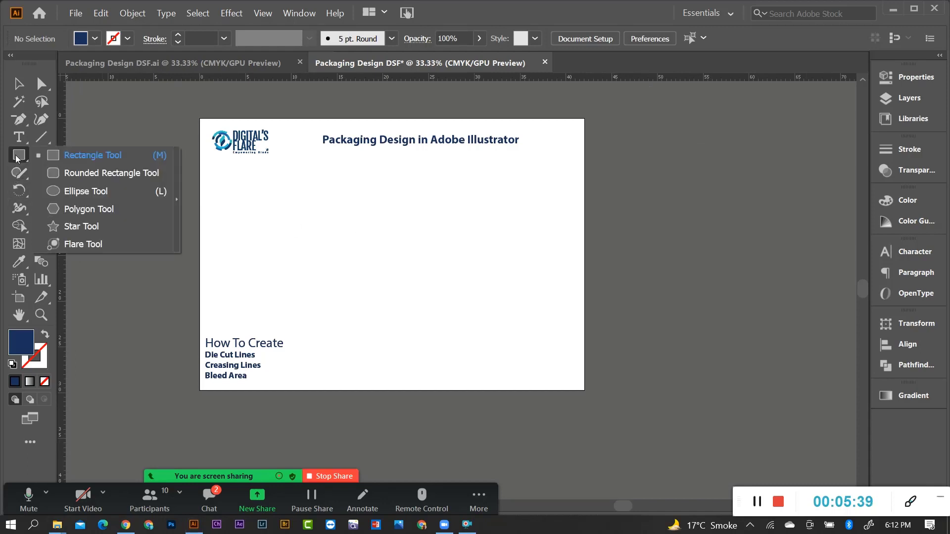
pyautogui.click(78, 157)
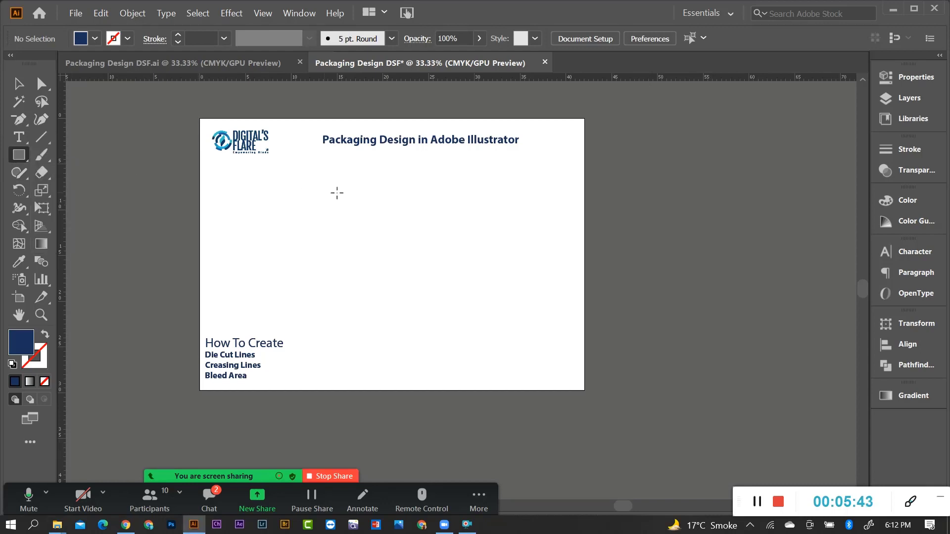
# Make a wrongly sized 15 cm wide rectangle, then delete it
pyautogui.click(377, 195)
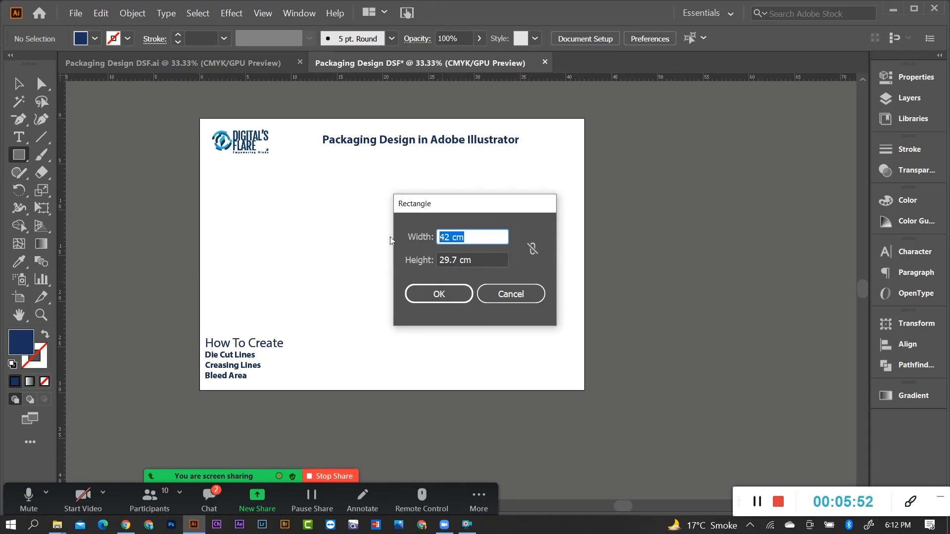
pyautogui.write('15')
pyautogui.press('Tab')
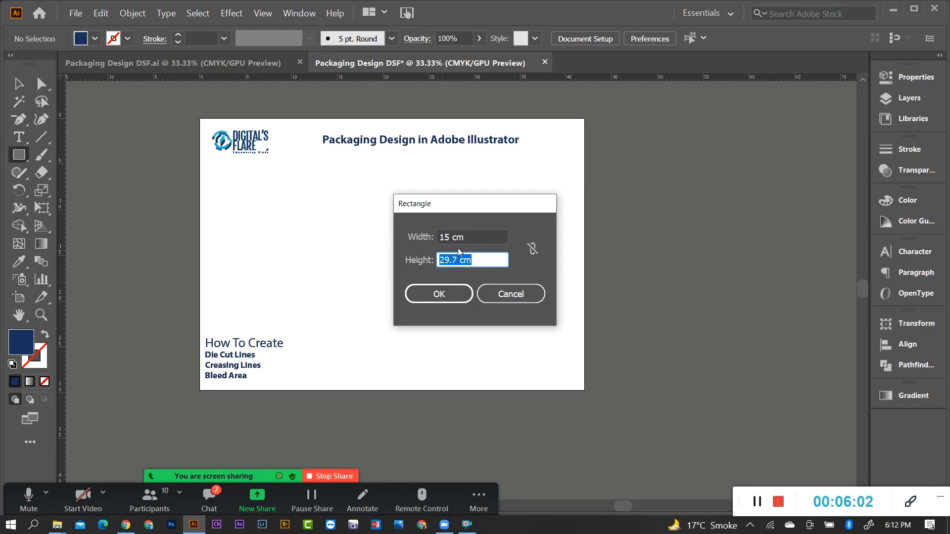
pyautogui.write('6')
pyautogui.click(455, 291)
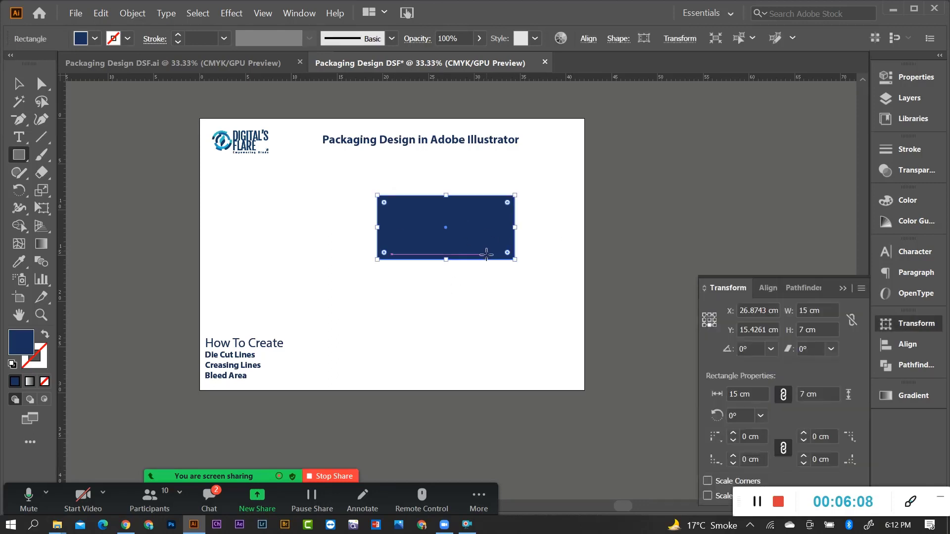
pyautogui.press('Delete')
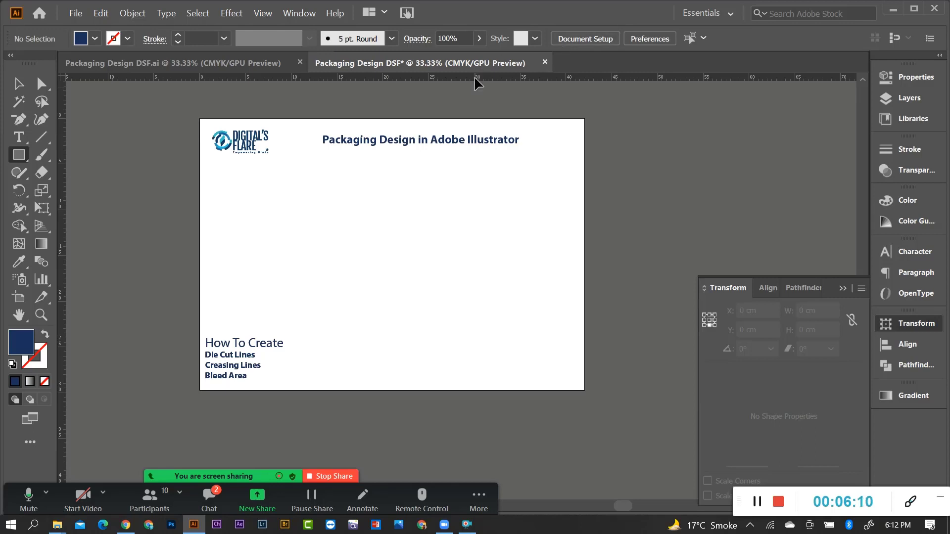
# Enter width 7 cm and height 15 cm for a new rectangle
pyautogui.click(386, 262)
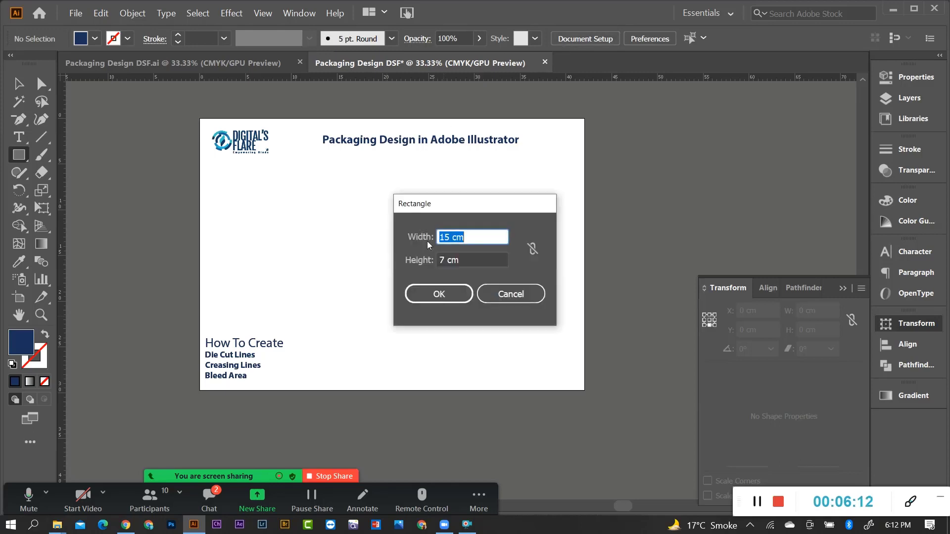
pyautogui.press('Tab')
pyautogui.write('1')
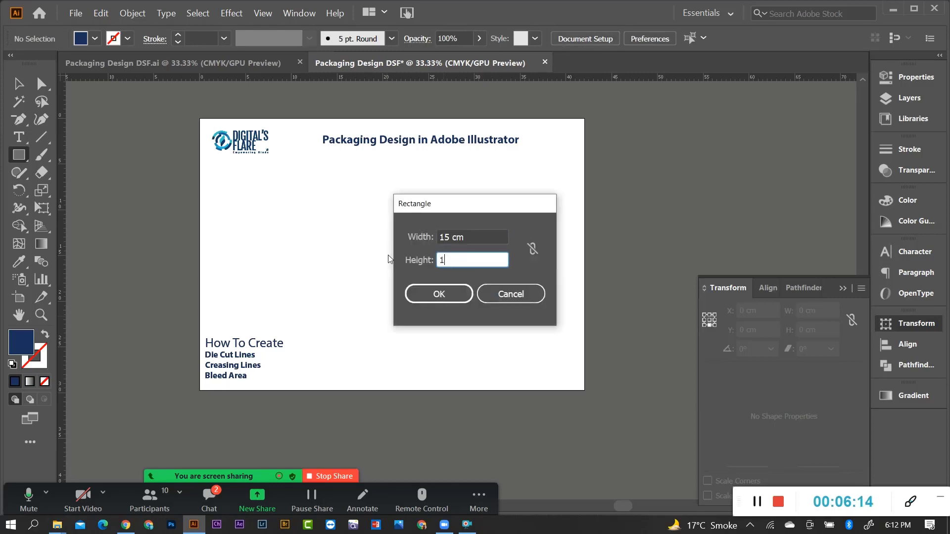
pyautogui.write('5')
pyautogui.press('Tab')
pyautogui.write('7')
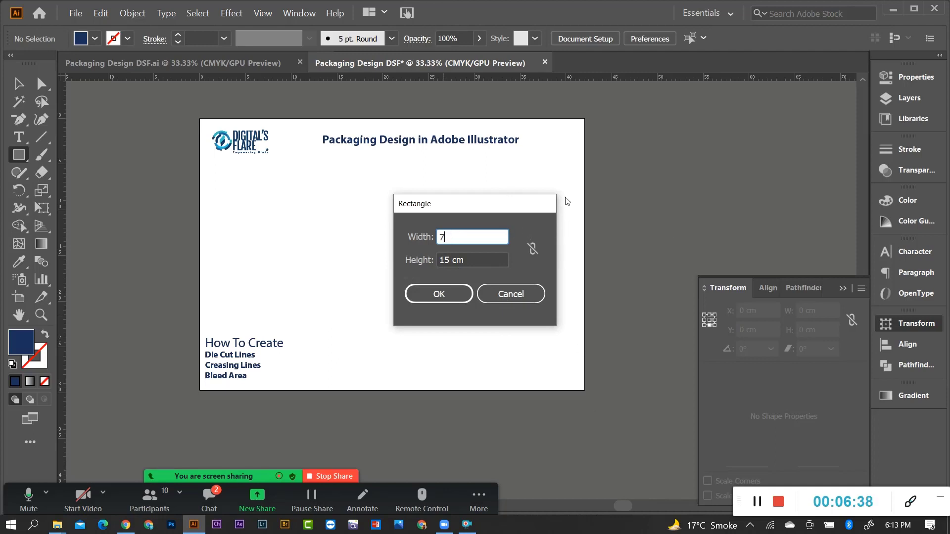
# Create the 7 × 15 cm rectangle, move it toward centre and make it an outline
pyautogui.click(428, 298)
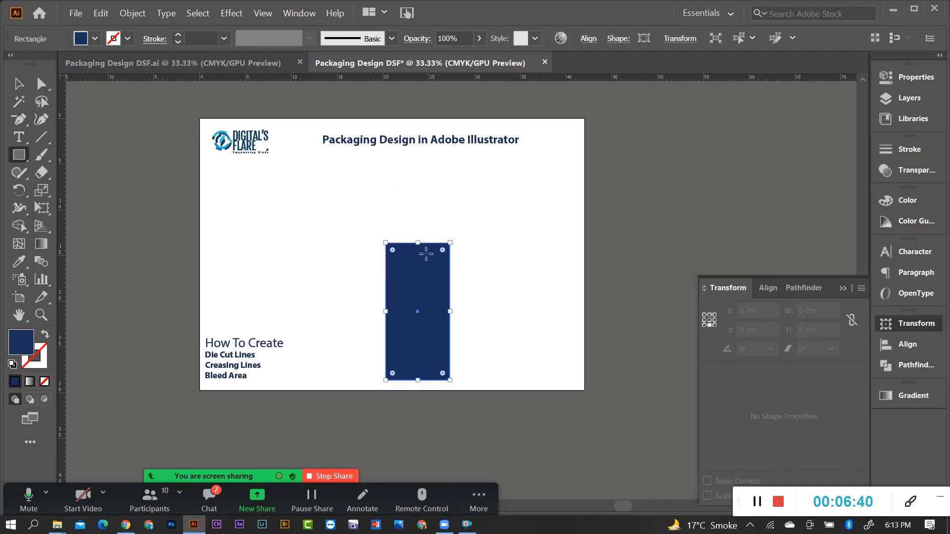
pyautogui.press('v')
pyautogui.hotkey('ctrl', '+')
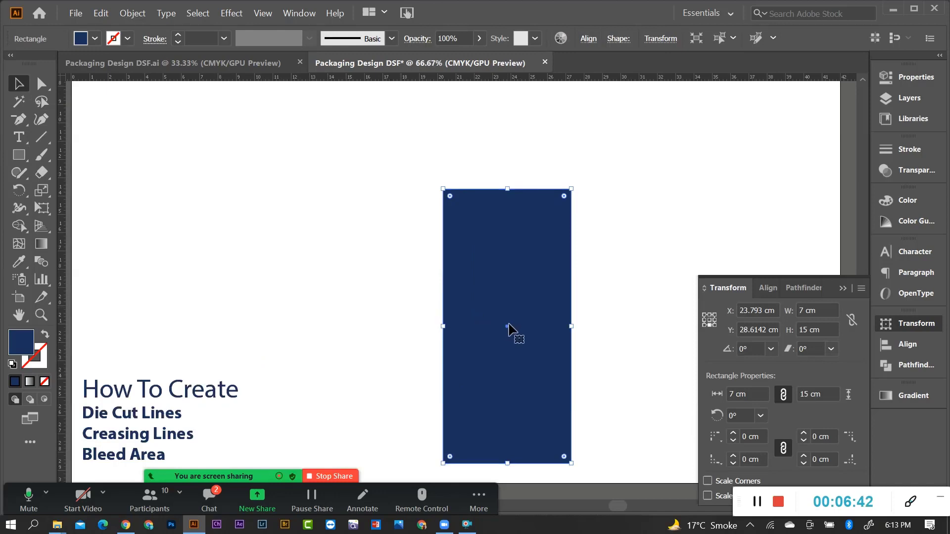
pyautogui.scroll(-1, 500, 328)
pyautogui.moveTo(502, 321); pyautogui.dragTo(438, 214)
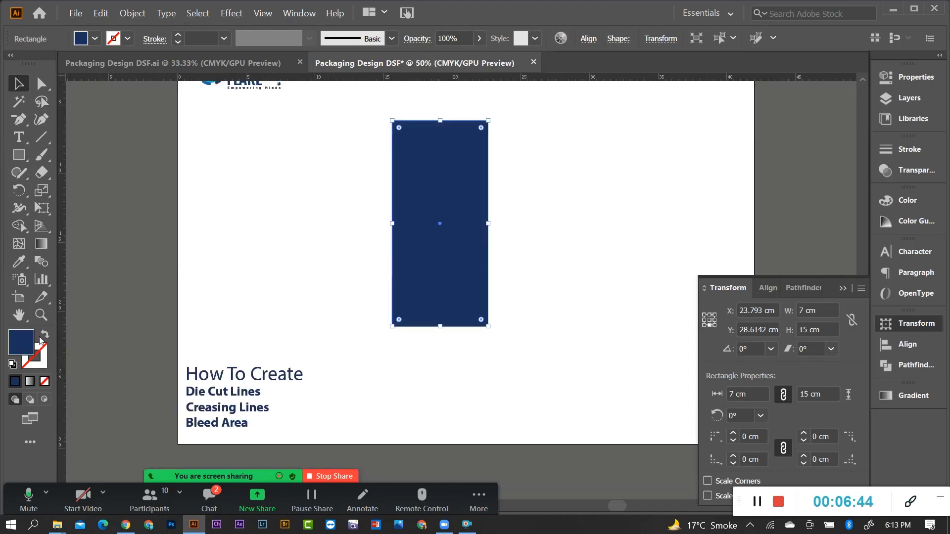
pyautogui.hotkey('shift', 'x')
pyautogui.scroll(1, 458, 287)
pyautogui.scroll(1, 468, 269)
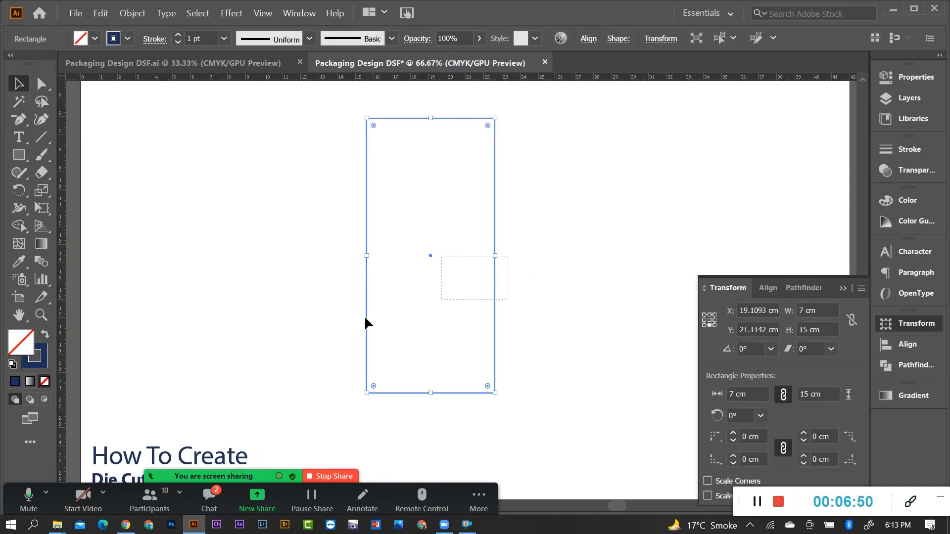
# Nudge the rectangle down and place a copy flush against its right side
pyautogui.scroll(-1, 366, 322)
pyautogui.click(472, 266)
pyautogui.scroll(1, 464, 293)
pyautogui.moveTo(463, 292)
pyautogui.mouseDown()
pyautogui.moveTo(458, 314)
pyautogui.moveTo(479, 319)
pyautogui.mouseUp()
pyautogui.click(414, 319)
pyautogui.scroll(-1, 429, 320)
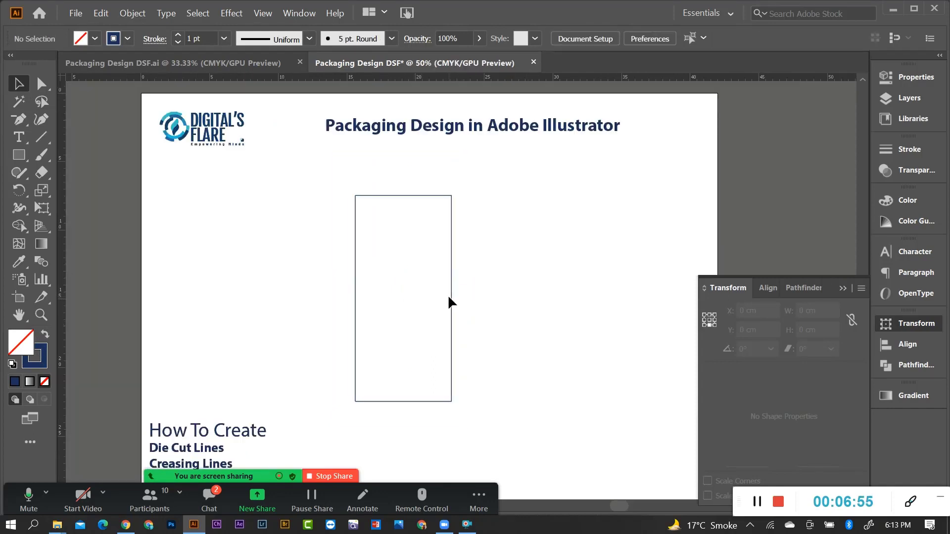
pyautogui.moveTo(451, 299); pyautogui.dragTo(552, 303)
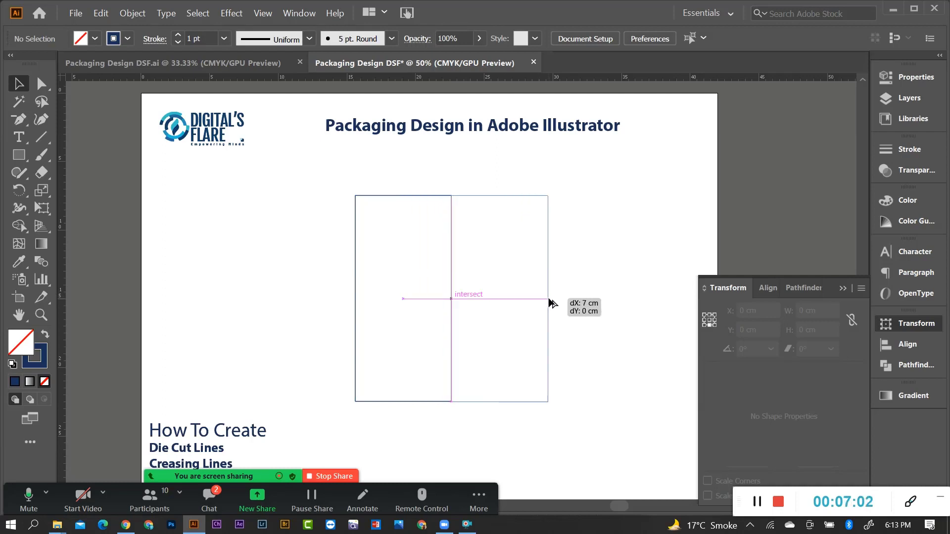
pyautogui.moveTo(549, 300); pyautogui.dragTo(548, 297)
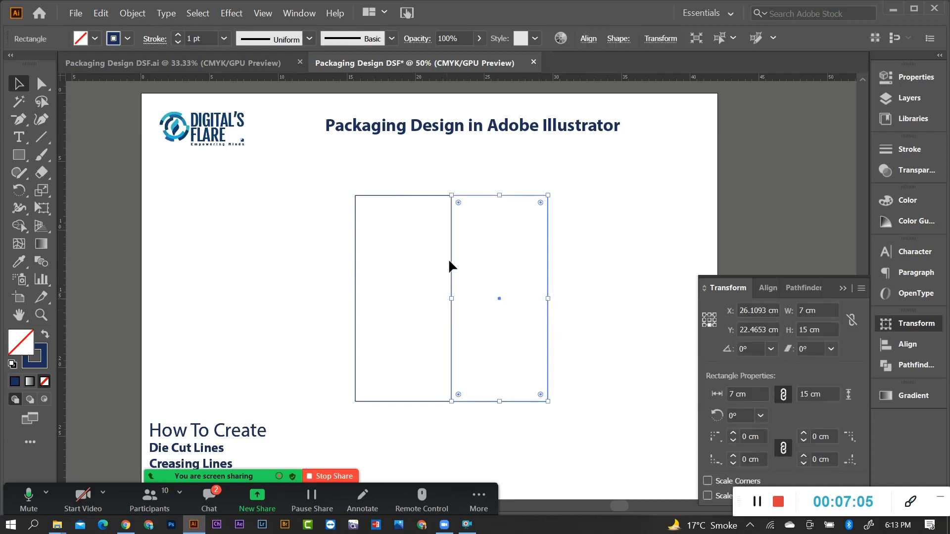
# Narrow the copied rectangle to 5 cm wide, anchored at its top-left corner
pyautogui.click(670, 42)
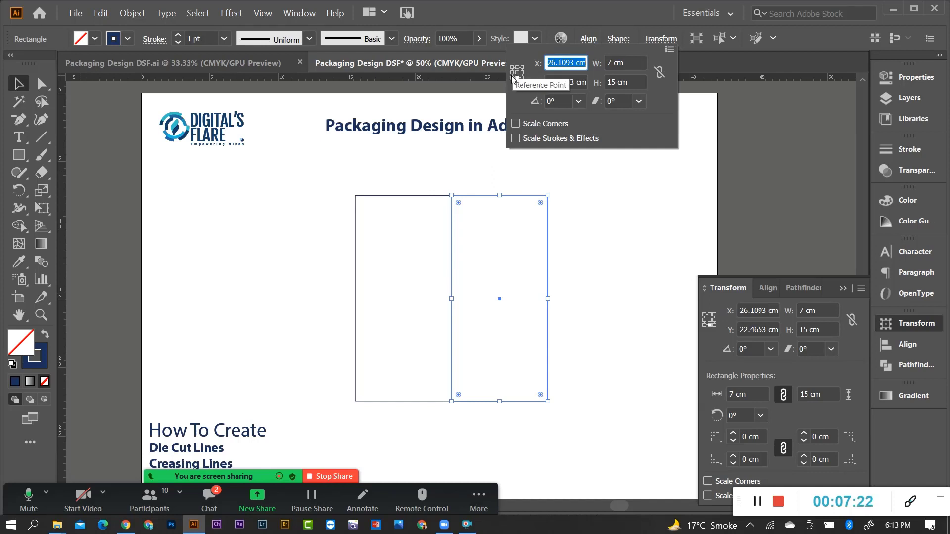
pyautogui.click(512, 72)
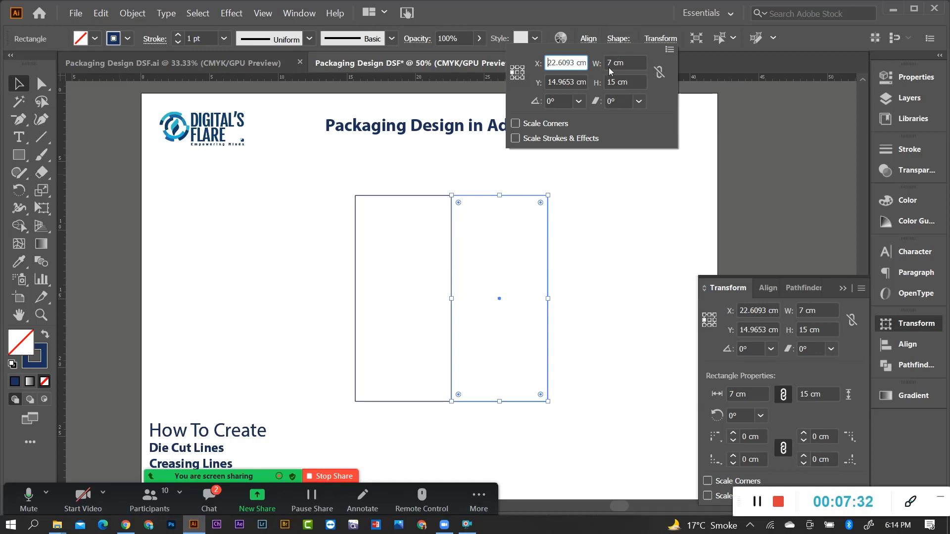
pyautogui.press('Tab')
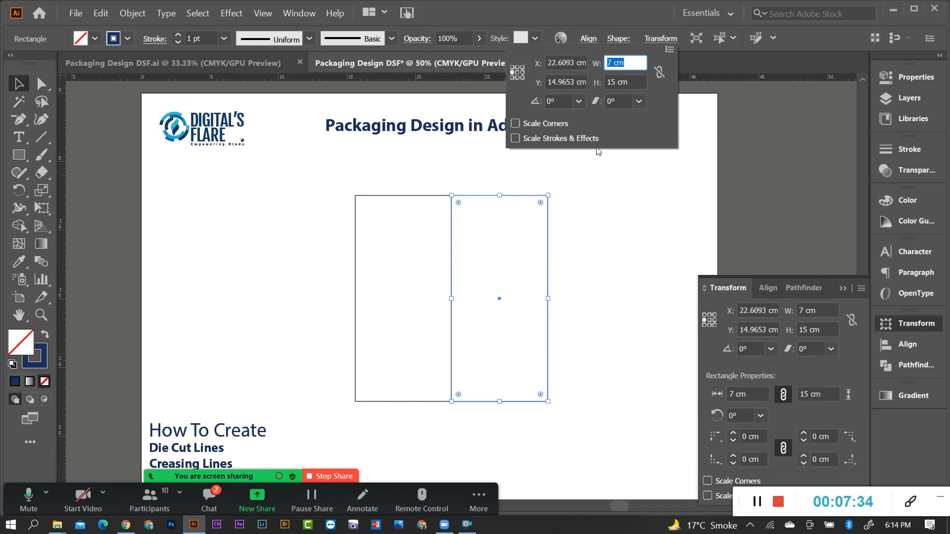
pyautogui.write('5')
pyautogui.press('Return')
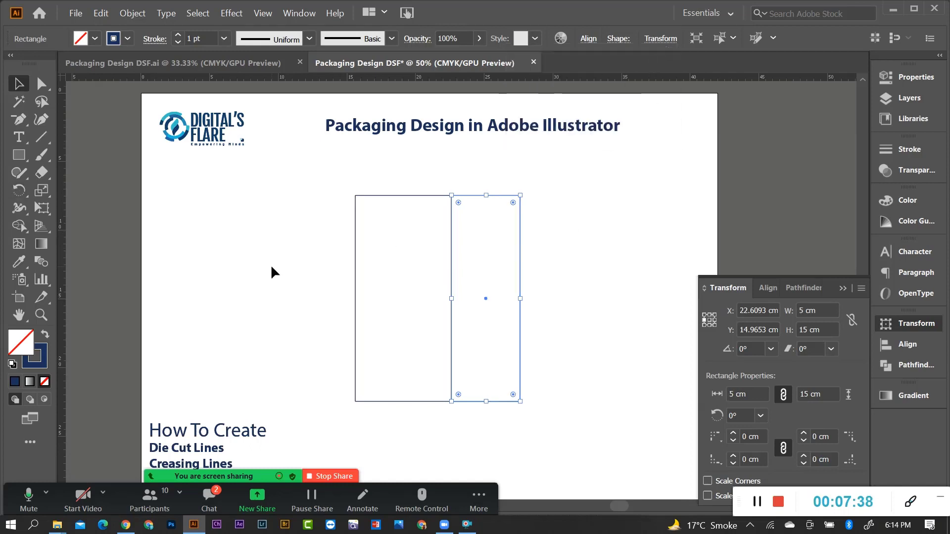
pyautogui.click(271, 272)
# Duplicate the two panel rectangles to the right to form a row of four panels
pyautogui.moveTo(398, 300)
pyautogui.mouseDown()
pyautogui.moveTo(458, 313)
pyautogui.moveTo(387, 321)
pyautogui.mouseUp()
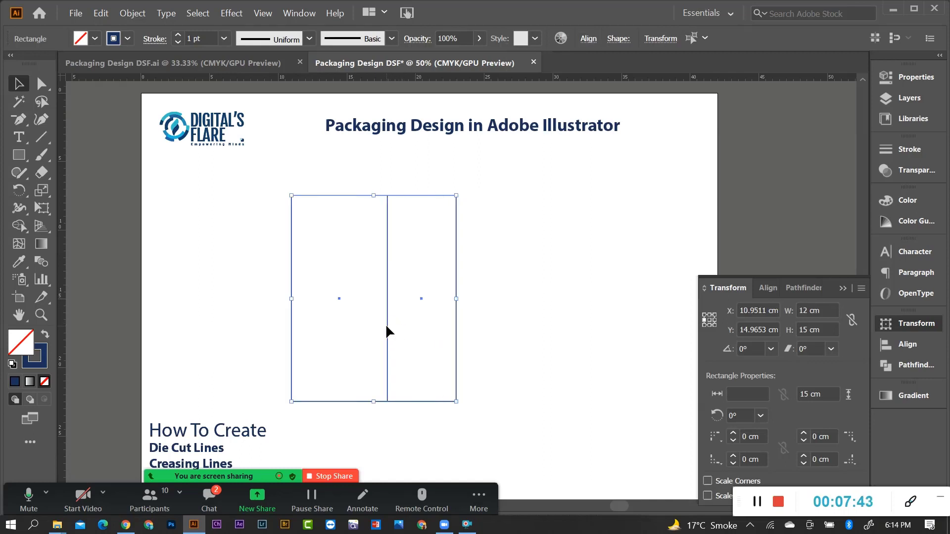
pyautogui.moveTo(386, 326); pyautogui.dragTo(552, 332)
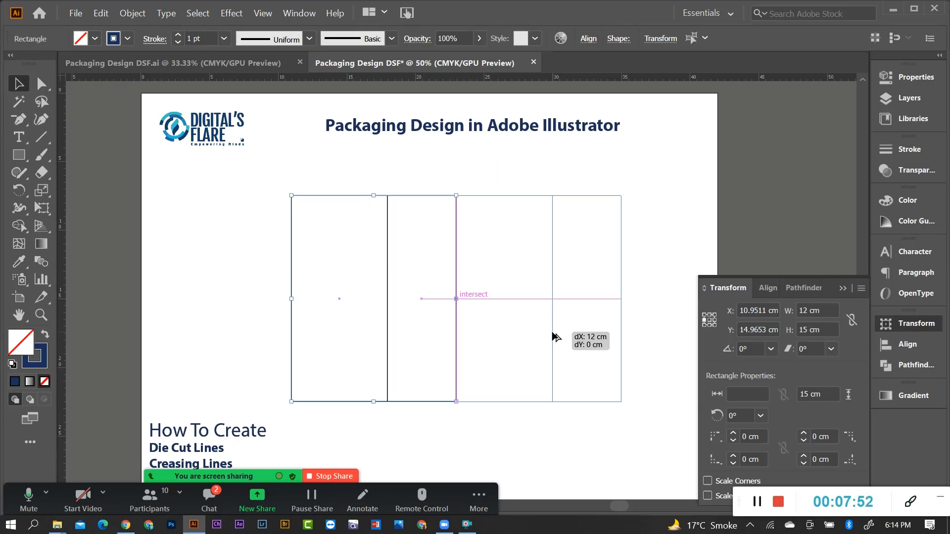
pyautogui.moveTo(552, 332); pyautogui.dragTo(552, 332)
pyautogui.click(512, 390)
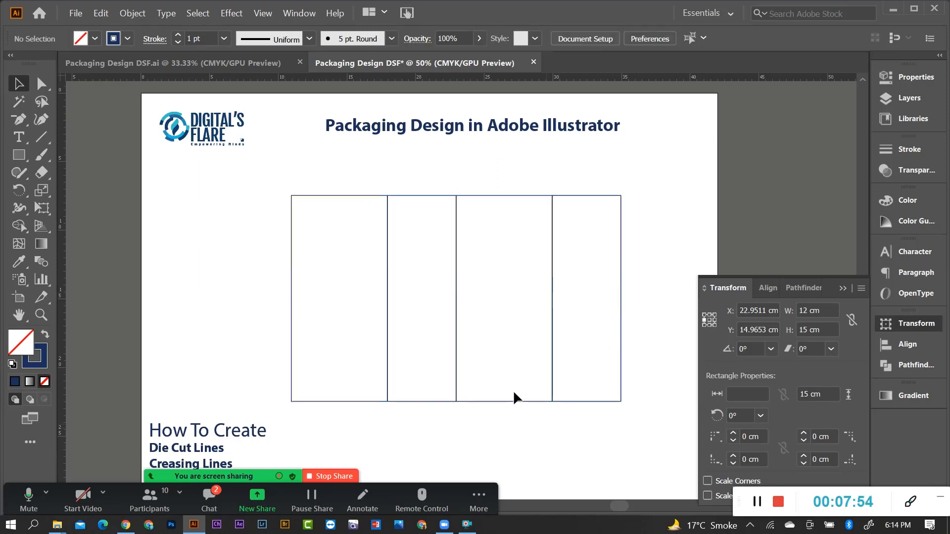
# Move the four-panel strip lower, into the middle of the artboard below the title
pyautogui.scroll(-2, 462, 340)
pyautogui.hotkey('ctrl', '-')
pyautogui.hotkey('ctrl', '+')
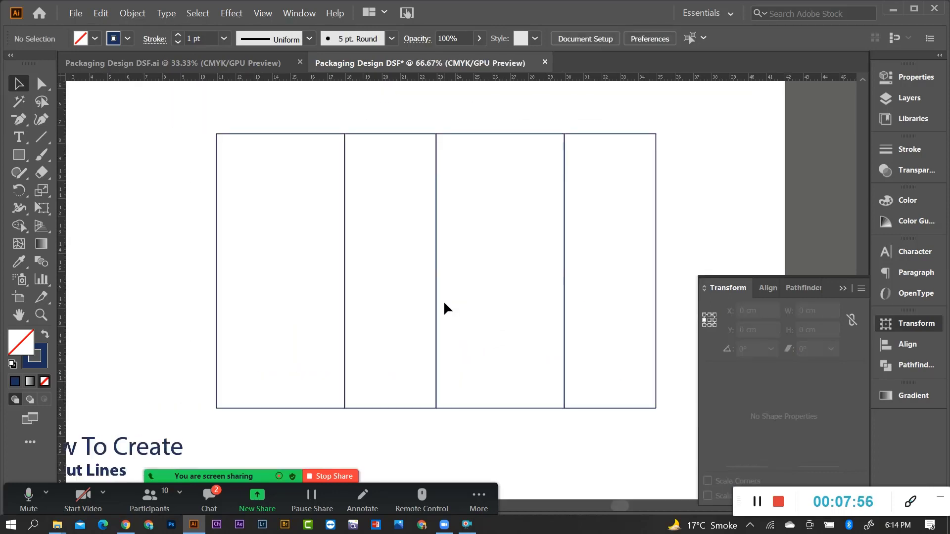
pyautogui.scroll(1, 434, 299)
pyautogui.hotkey('ctrl', '-')
pyautogui.moveTo(248, 270); pyautogui.dragTo(626, 342)
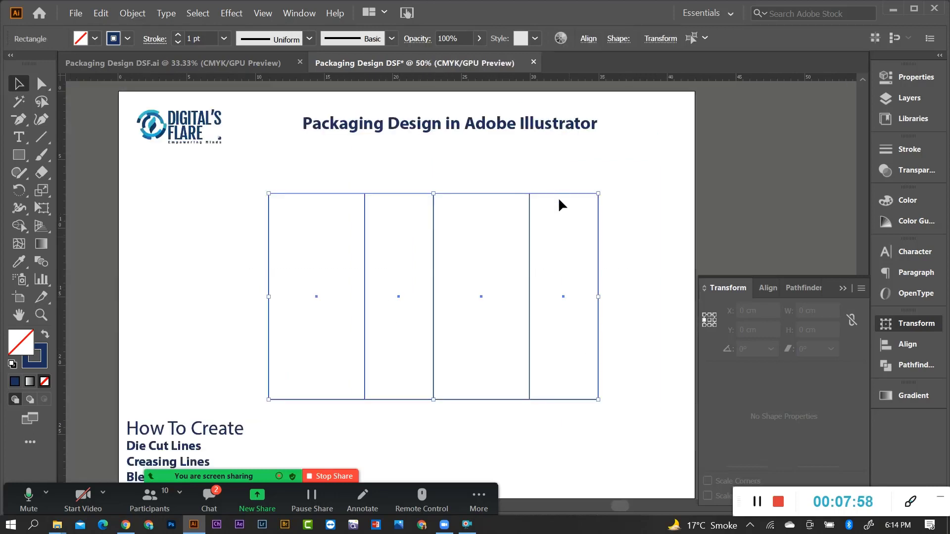
pyautogui.moveTo(473, 397); pyautogui.dragTo(473, 419)
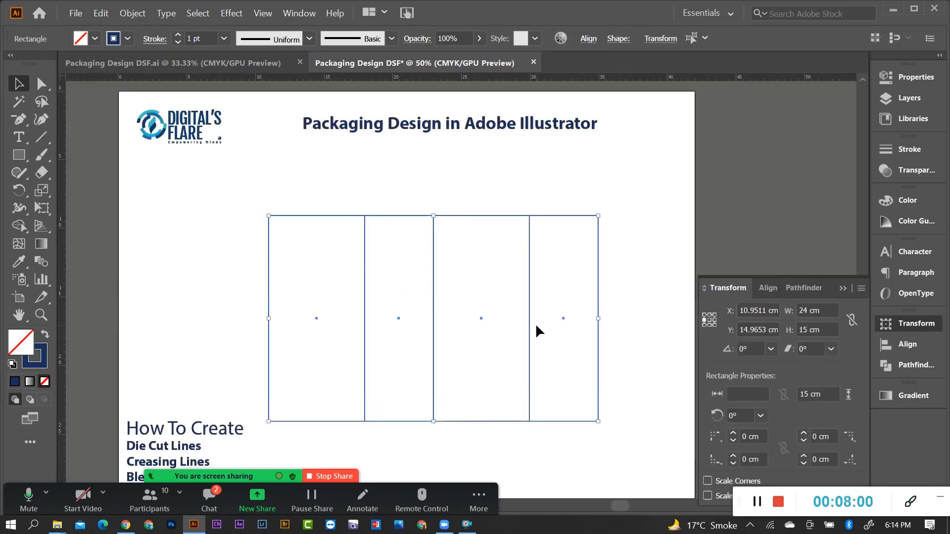
pyautogui.scroll(1, 535, 322)
pyautogui.click(484, 224)
pyautogui.scroll(-1, 483, 225)
pyautogui.moveTo(250, 253)
pyautogui.mouseDown()
pyautogui.moveTo(582, 331)
pyautogui.moveTo(545, 382)
pyautogui.mouseUp()
pyautogui.click(504, 233)
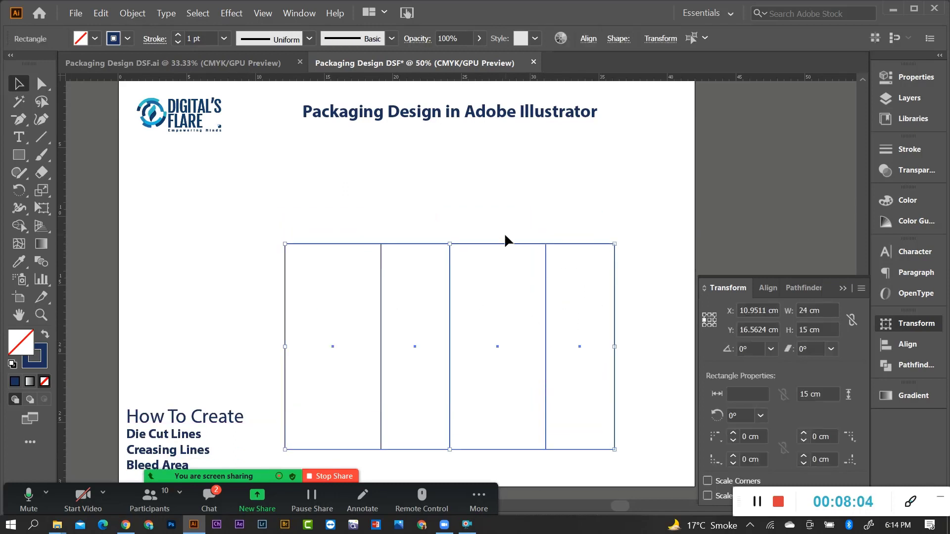
pyautogui.scroll(1, 503, 219)
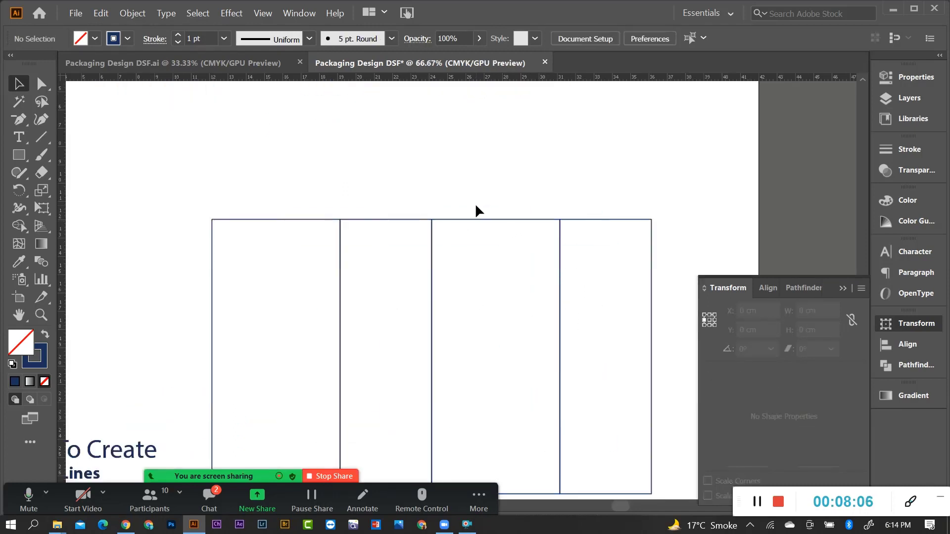
pyautogui.scroll(1, 503, 244)
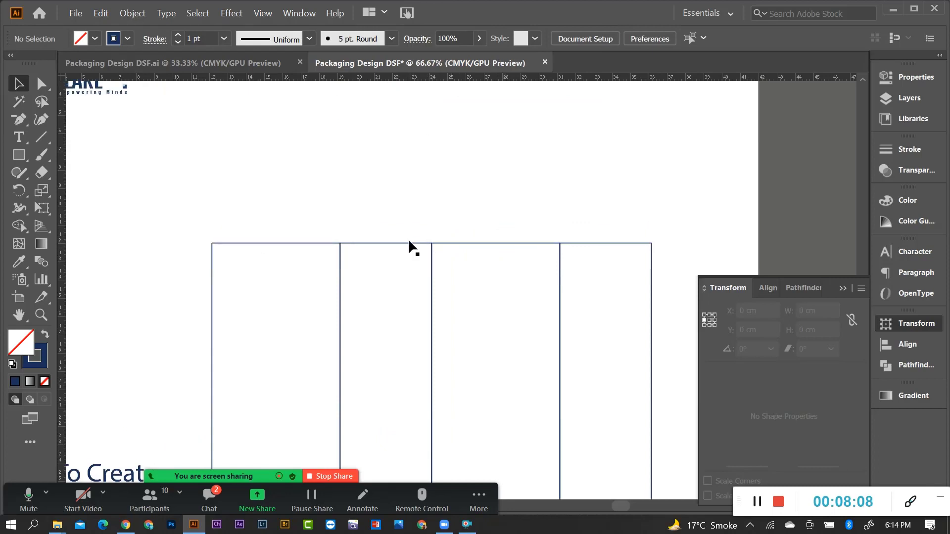
pyautogui.scroll(-1, 486, 240)
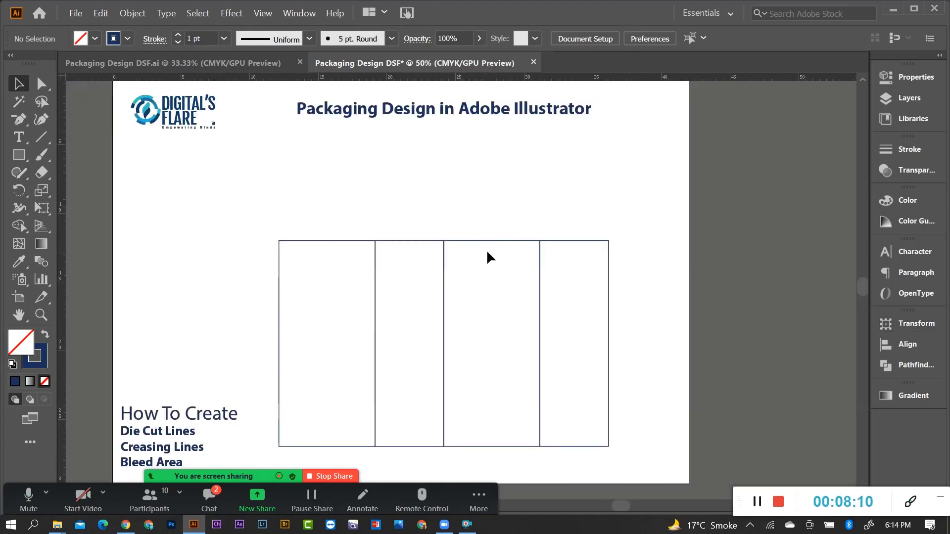
pyautogui.scroll(1, 485, 249)
# Copy the third panel straight up so the duplicate sits directly above it
pyautogui.moveTo(464, 207); pyautogui.dragTo(498, 286)
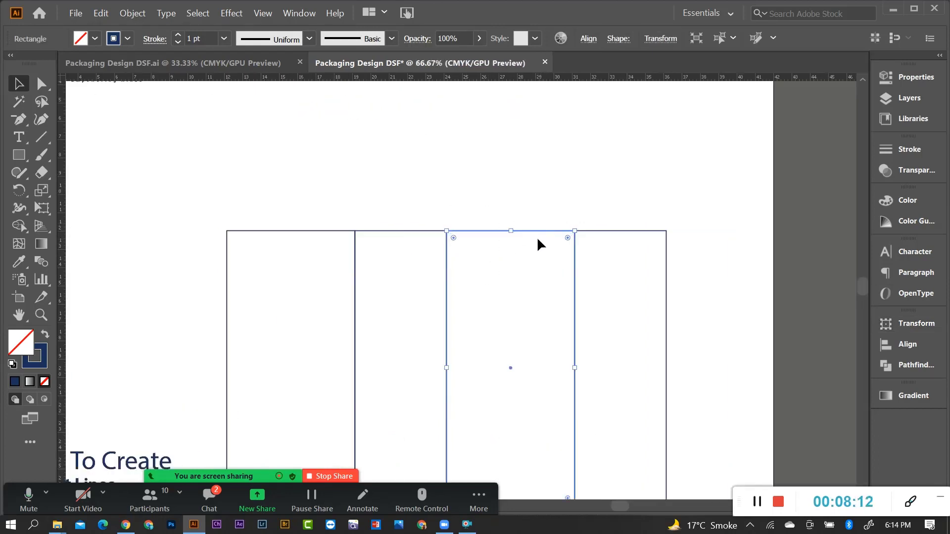
pyautogui.scroll(-1, 537, 237)
pyautogui.moveTo(518, 336); pyautogui.dragTo(507, 127)
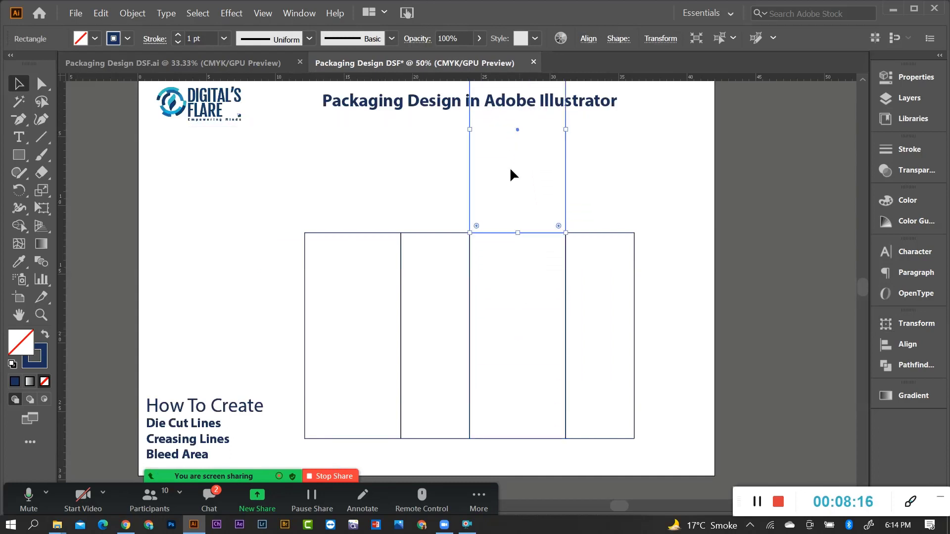
pyautogui.scroll(2, 509, 167)
pyautogui.scroll(2, 516, 222)
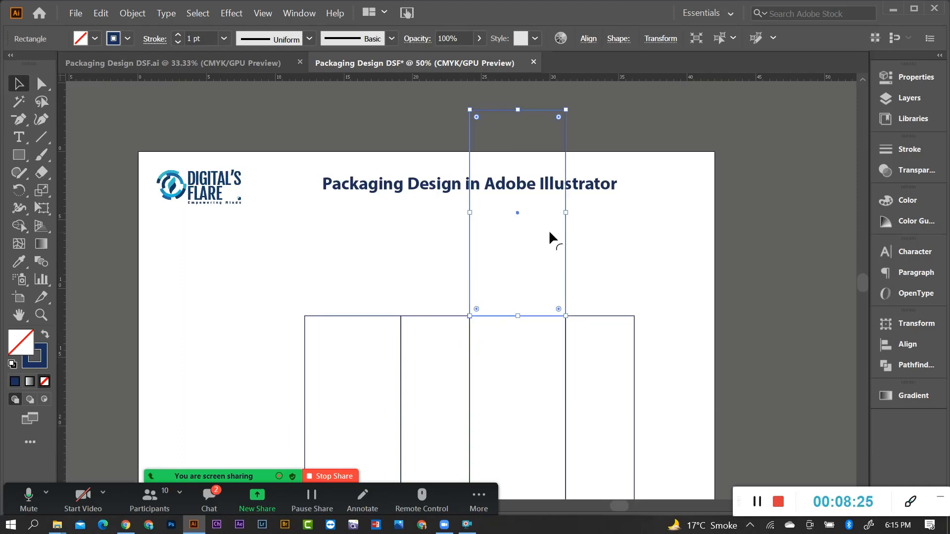
# Resize the copied panel to a height of 5 cm
pyautogui.click(661, 38)
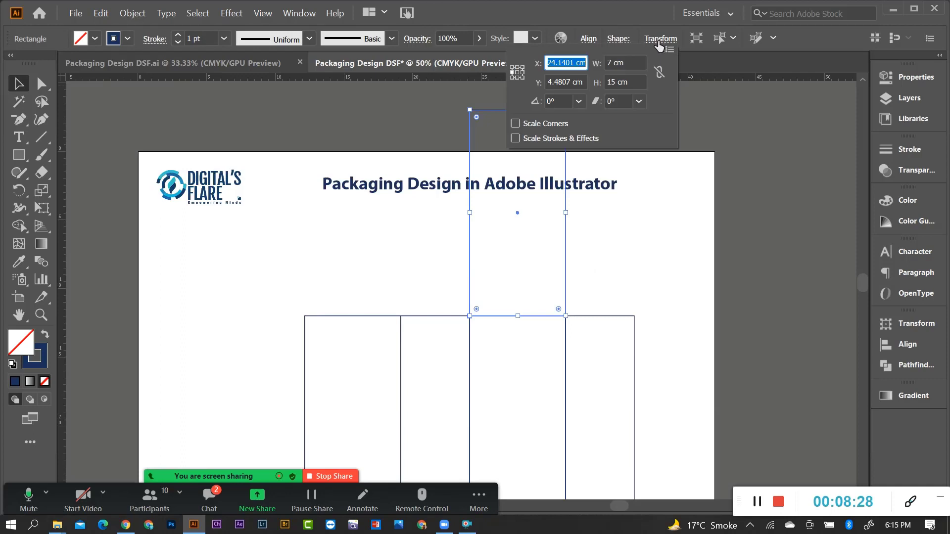
pyautogui.click(517, 73)
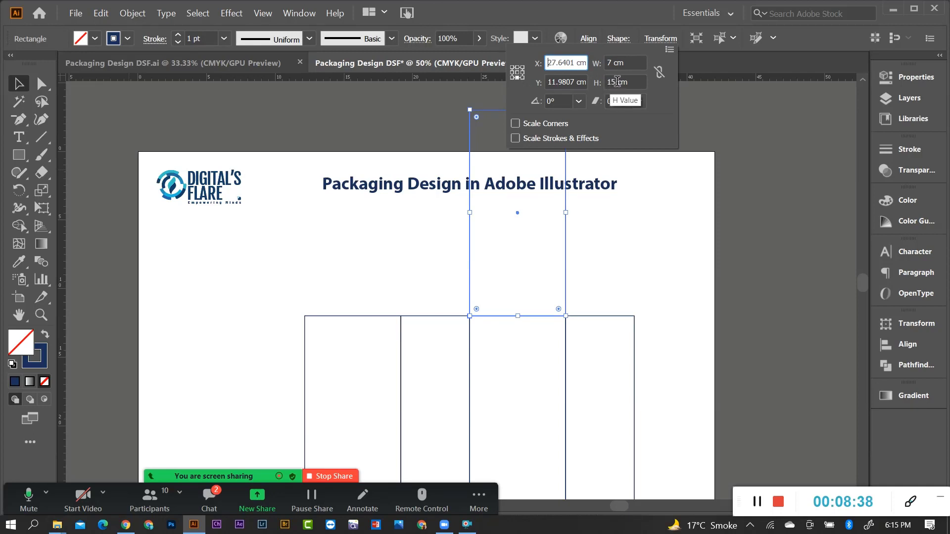
pyautogui.doubleClick(614, 82)
pyautogui.write('5cm')
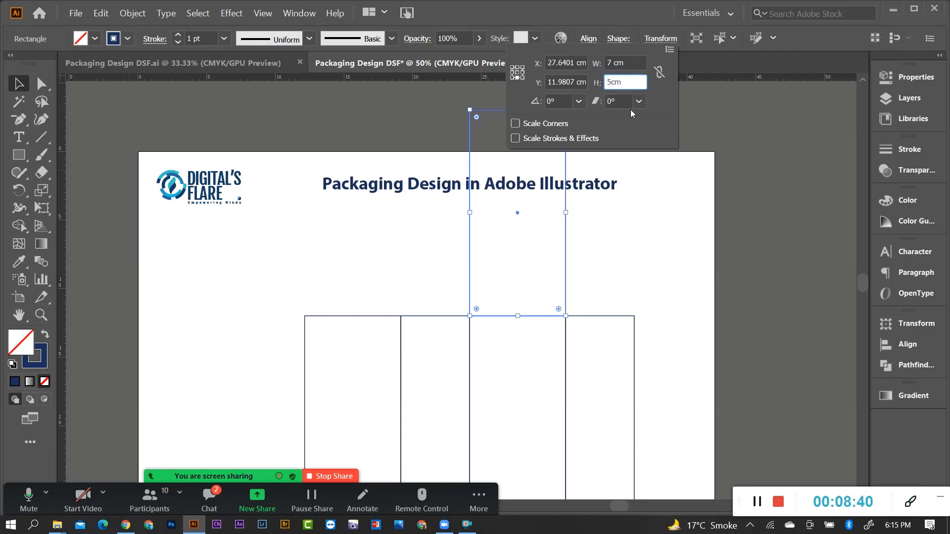
pyautogui.press('Return')
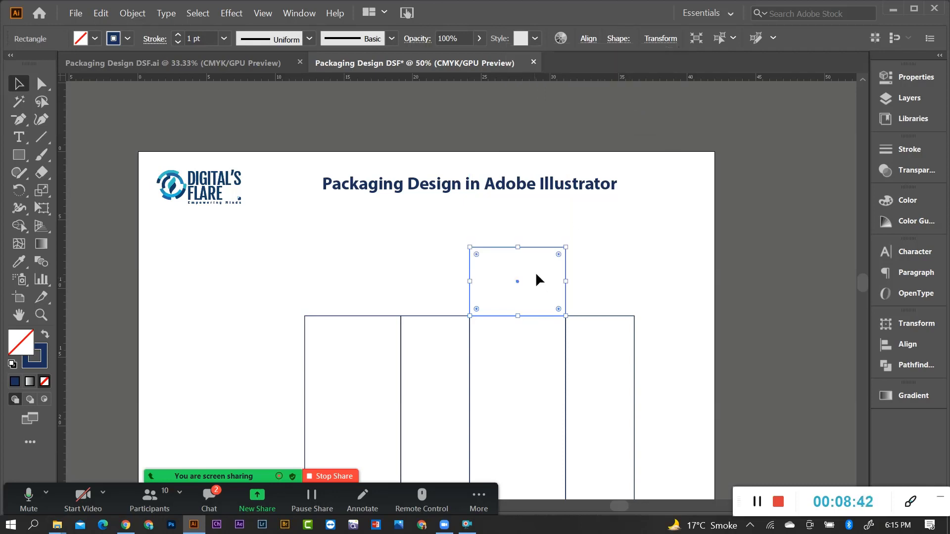
# Duplicate the 5 cm flap upward so both flaps share one edge
pyautogui.hotkey('ctrl', '=')
pyautogui.hotkey('ctrl', '=')
pyautogui.hotkey('ctrl', '=')
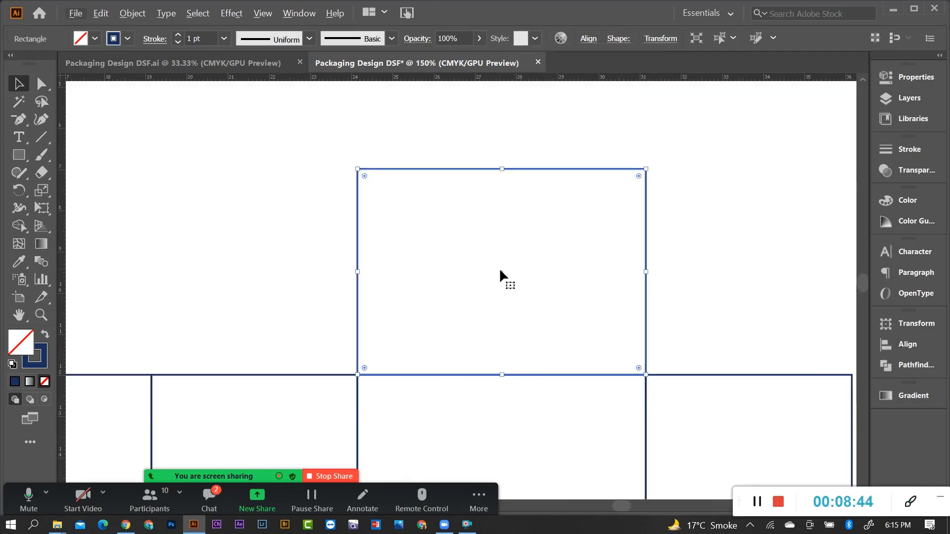
pyautogui.moveTo(499, 274); pyautogui.dragTo(498, 70)
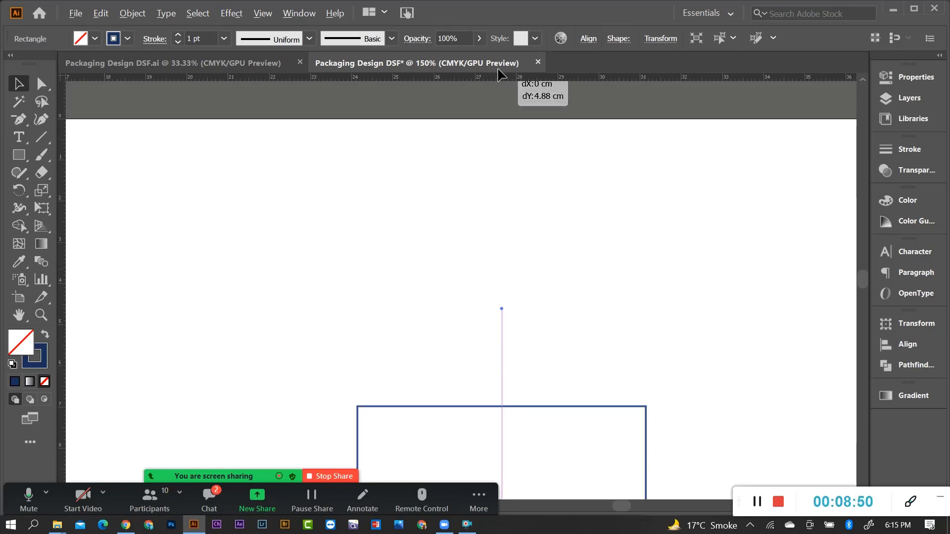
pyautogui.moveTo(498, 72); pyautogui.dragTo(501, 79)
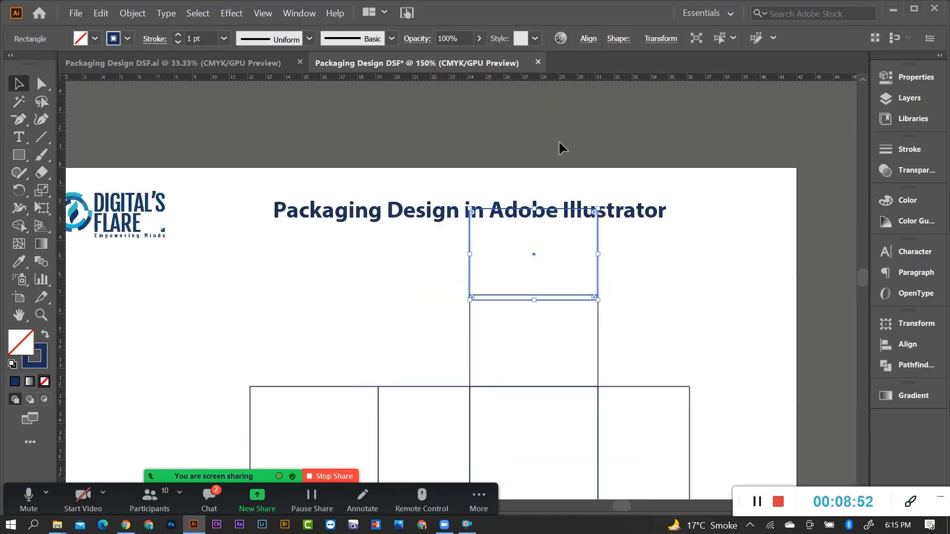
pyautogui.scroll(-3, 559, 143)
pyautogui.scroll(5, 606, 177)
pyautogui.moveTo(650, 129); pyautogui.dragTo(647, 144)
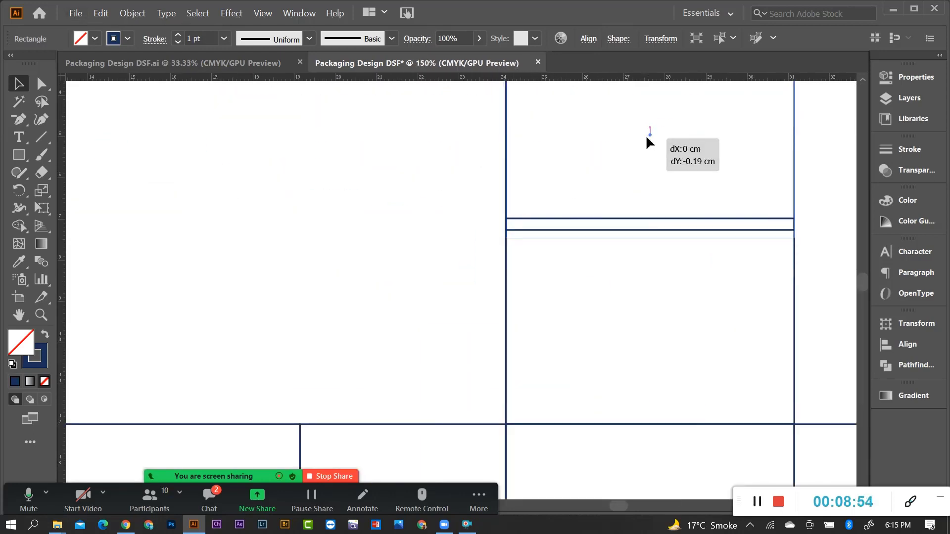
pyautogui.click(677, 274)
pyautogui.scroll(2, 728, 289)
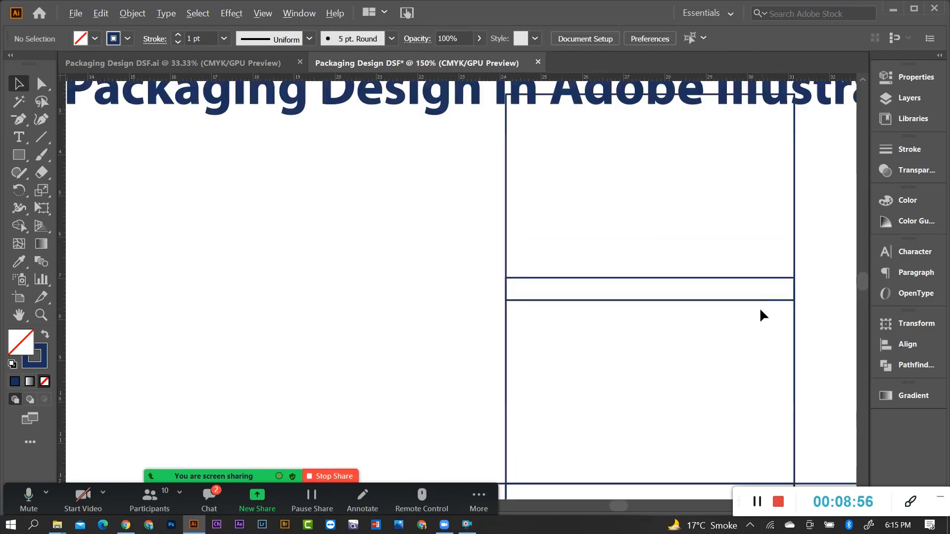
pyautogui.moveTo(629, 299); pyautogui.dragTo(647, 278)
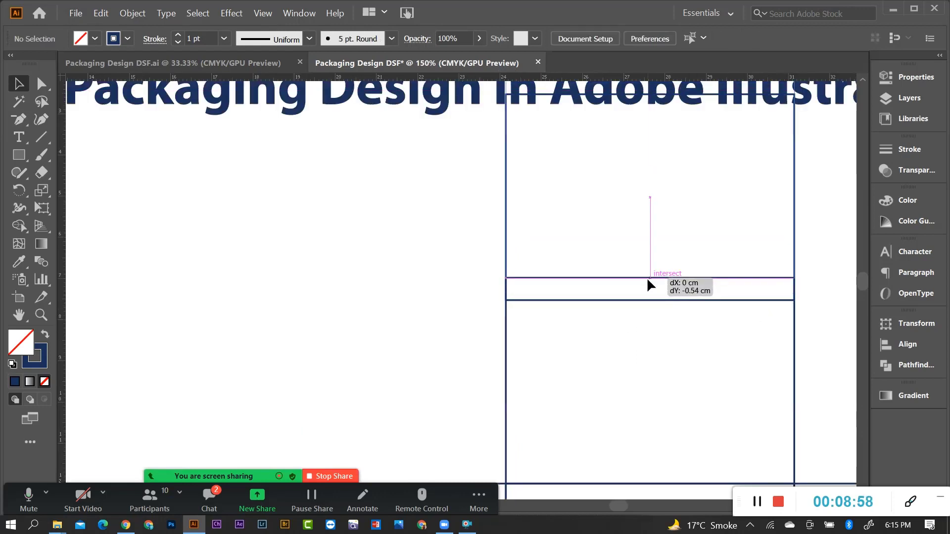
# Move the title up above the artboard
pyautogui.hotkey('ctrl', '-')
pyautogui.hotkey('ctrl', '-')
pyautogui.hotkey('ctrl', '-')
pyautogui.moveTo(445, 251); pyautogui.dragTo(433, 168)
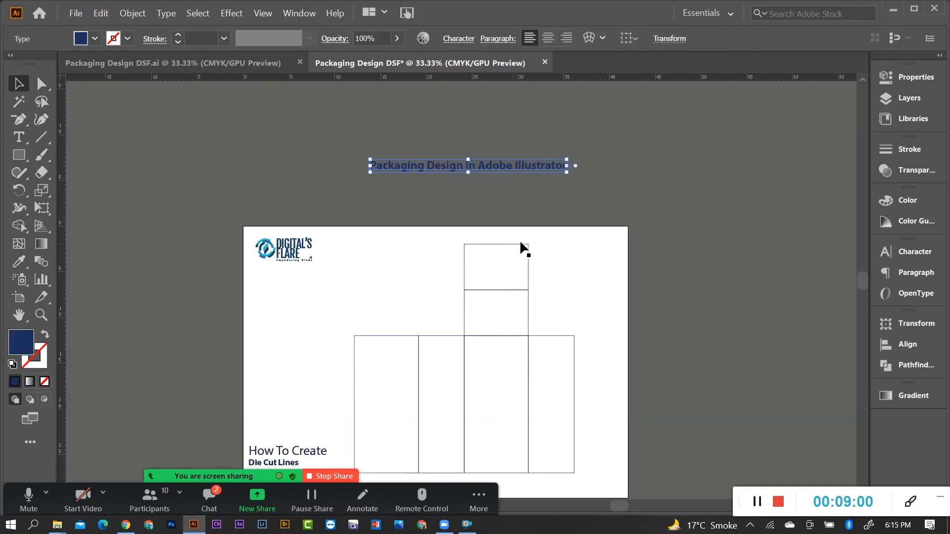
pyautogui.scroll(-1, 486, 275)
pyautogui.keyDown('alt'); pyautogui.scroll(2, 500, 248); pyautogui.keyUp('alt')
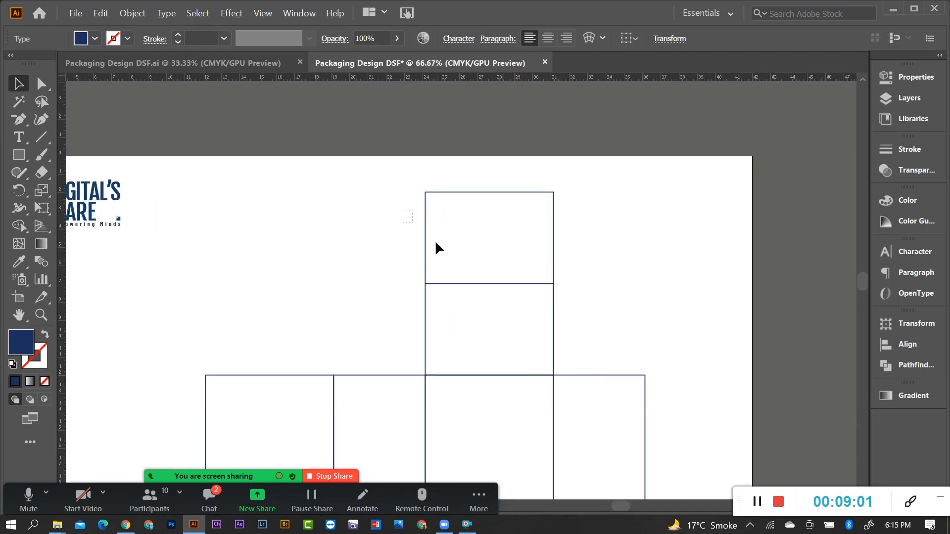
# Set the topmost flap's height to 1.5 cm
pyautogui.click(498, 261)
pyautogui.keyDown('alt'); pyautogui.scroll(2, 497, 258); pyautogui.keyUp('alt')
pyautogui.click(621, 291)
pyautogui.keyDown('alt'); pyautogui.scroll(2, 490, 295); pyautogui.keyUp('alt')
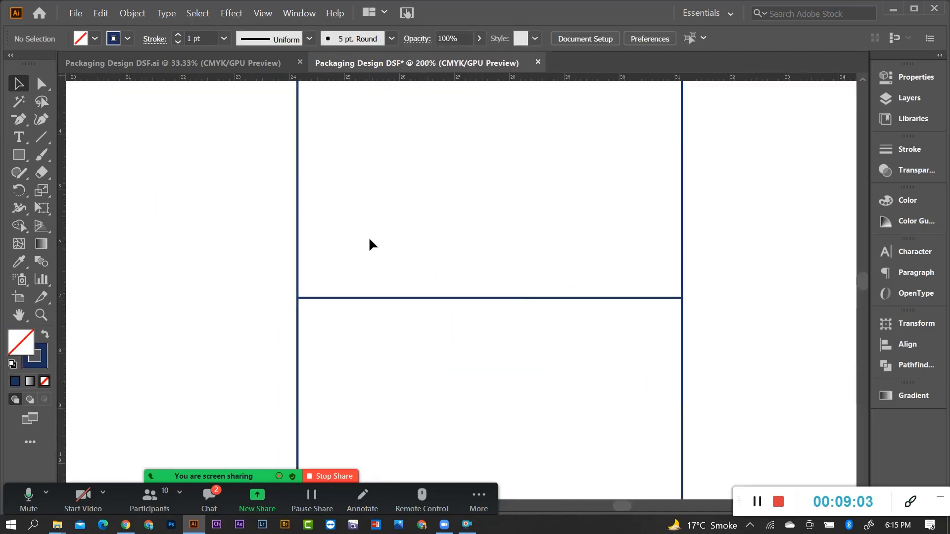
pyautogui.moveTo(282, 209)
pyautogui.mouseDown()
pyautogui.moveTo(390, 250)
pyautogui.moveTo(467, 250)
pyautogui.mouseUp()
pyautogui.scroll(1, 471, 250)
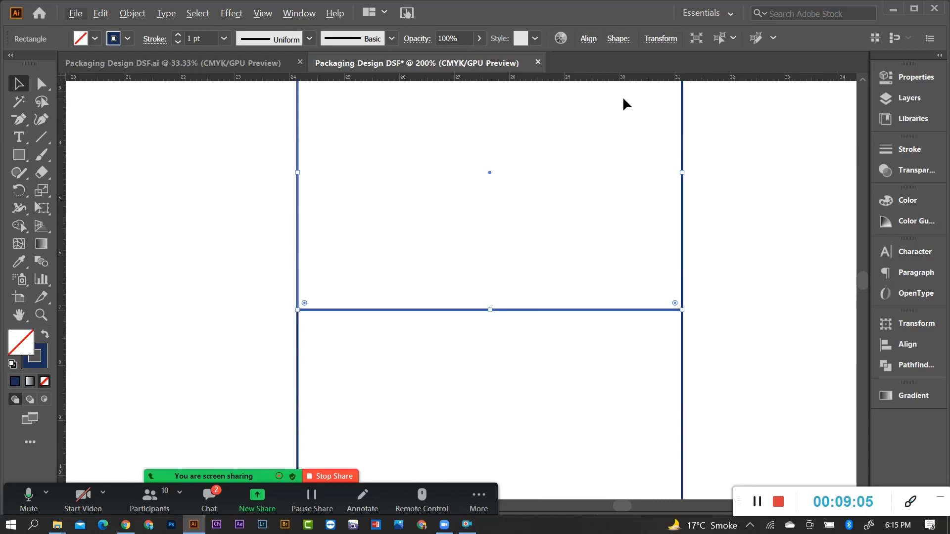
pyautogui.scroll(3, 603, 201)
pyautogui.click(661, 38)
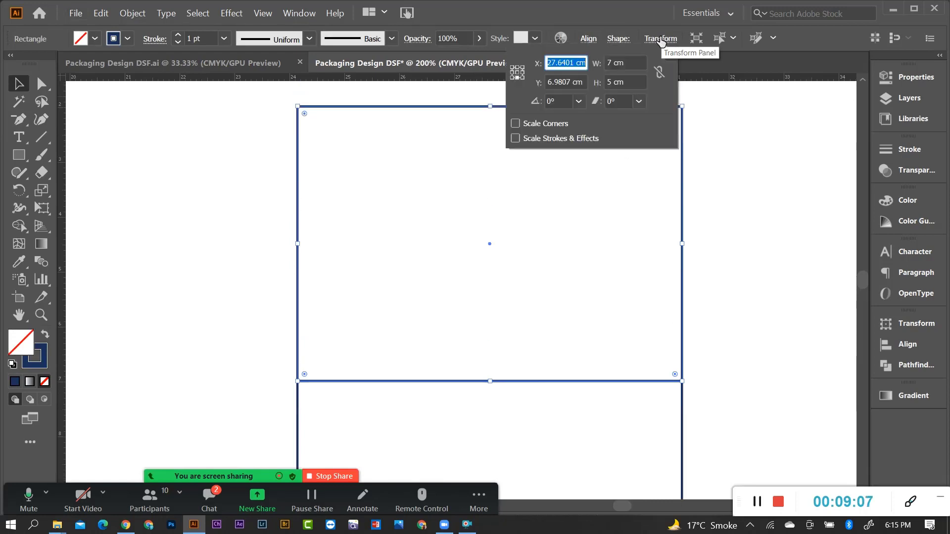
pyautogui.click(629, 82)
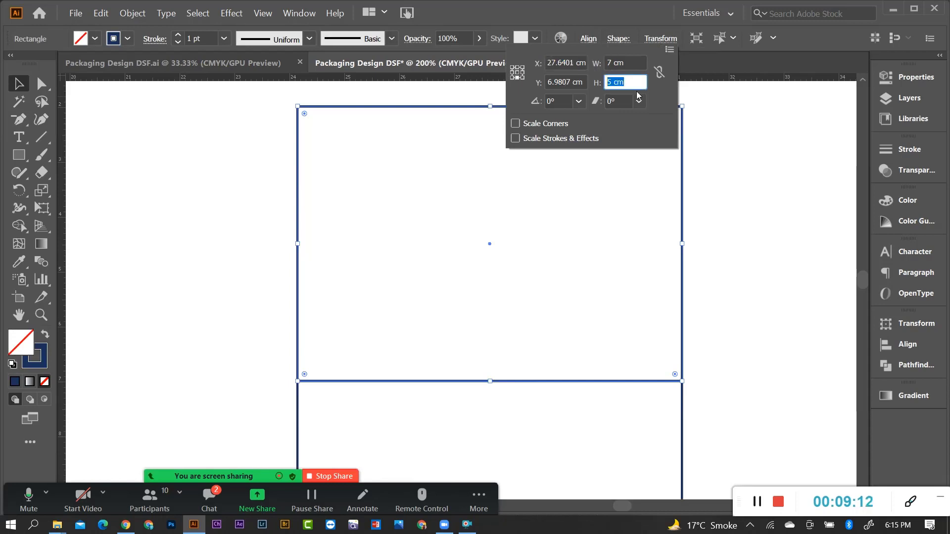
pyautogui.write('1.5')
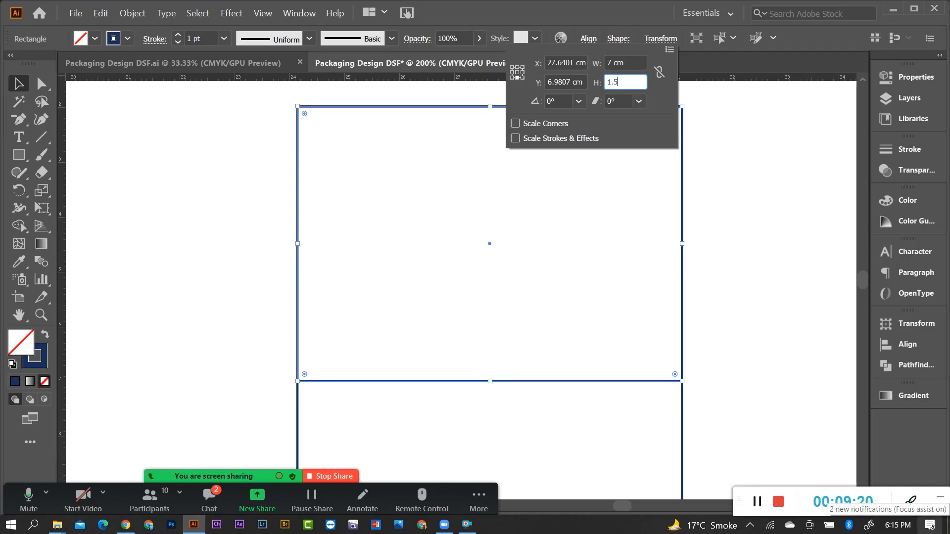
pyautogui.press('Return')
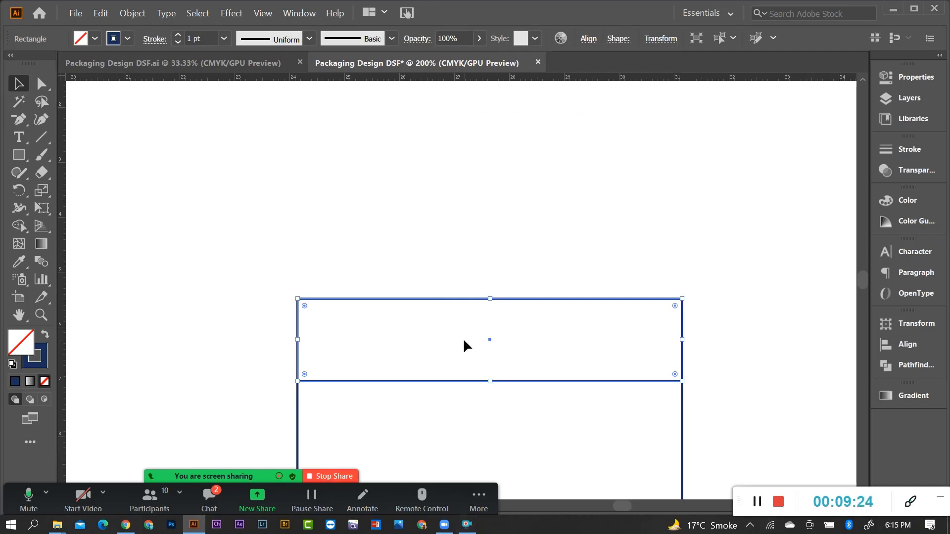
pyautogui.hotkey('ctrl', '-')
pyautogui.hotkey('ctrl', '-')
pyautogui.hotkey('ctrl', '-')
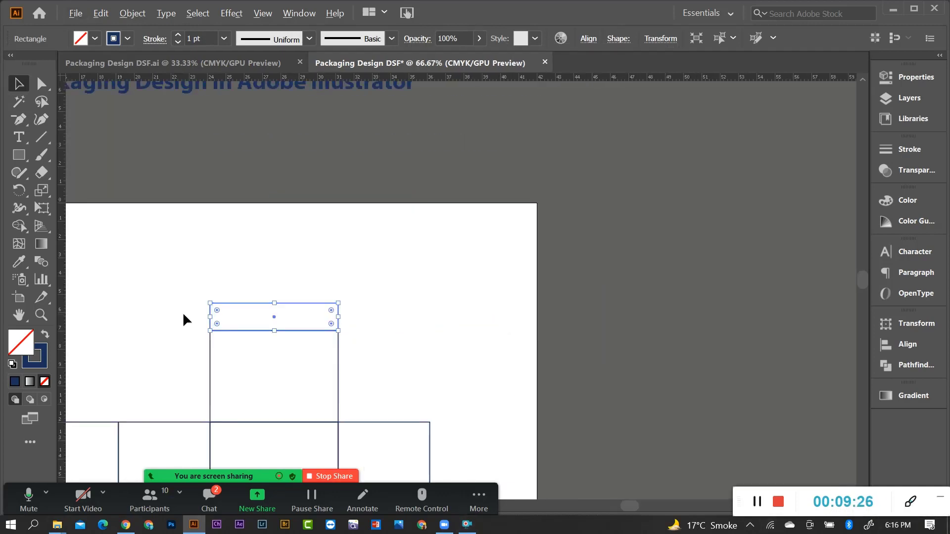
# Round the 1.5 cm flap's two top corners using the Direct Selection live-corner widget
pyautogui.scroll(3, 213, 312)
pyautogui.scroll(1, 206, 276)
pyautogui.scroll(-2, 206, 276)
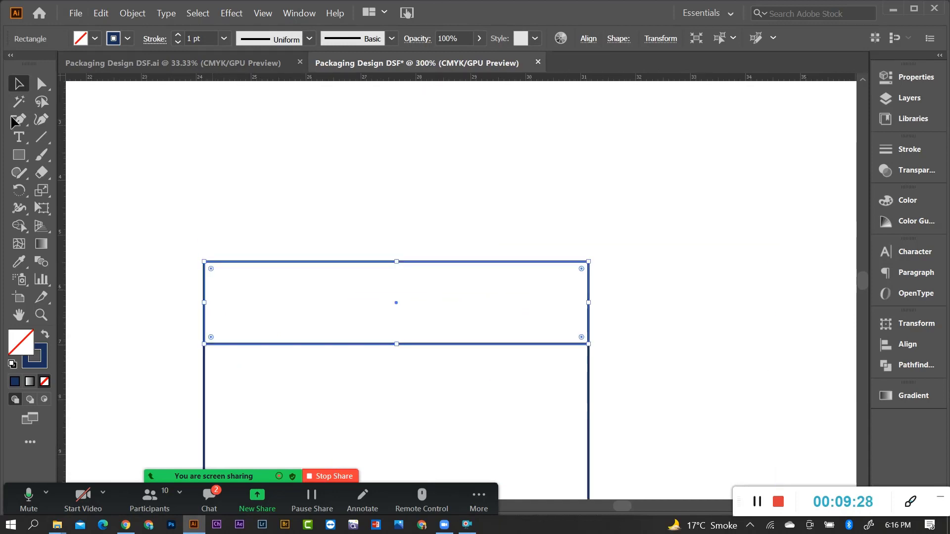
pyautogui.click(43, 84)
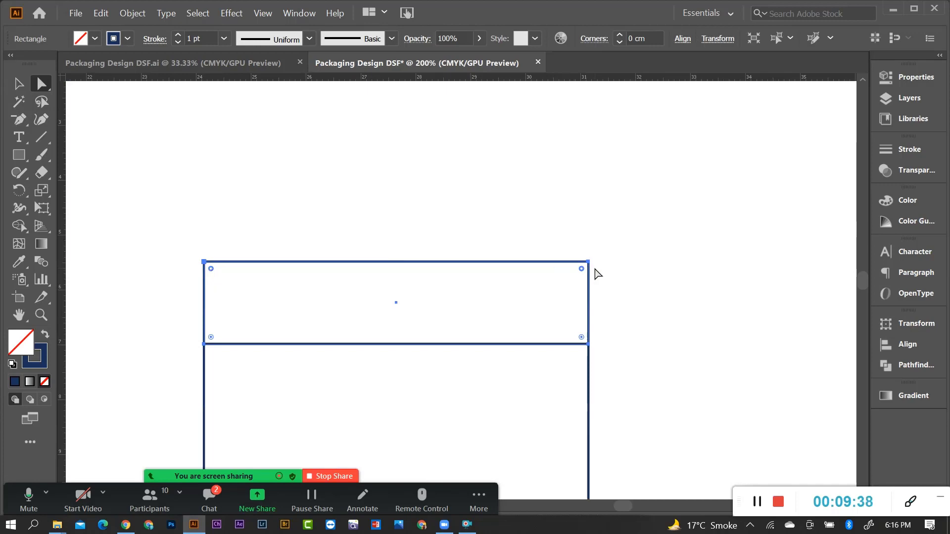
pyautogui.moveTo(581, 270); pyautogui.dragTo(546, 367)
pyautogui.click(460, 252)
pyautogui.keyDown('alt'); pyautogui.scroll(-3, 495, 262); pyautogui.keyUp('alt')
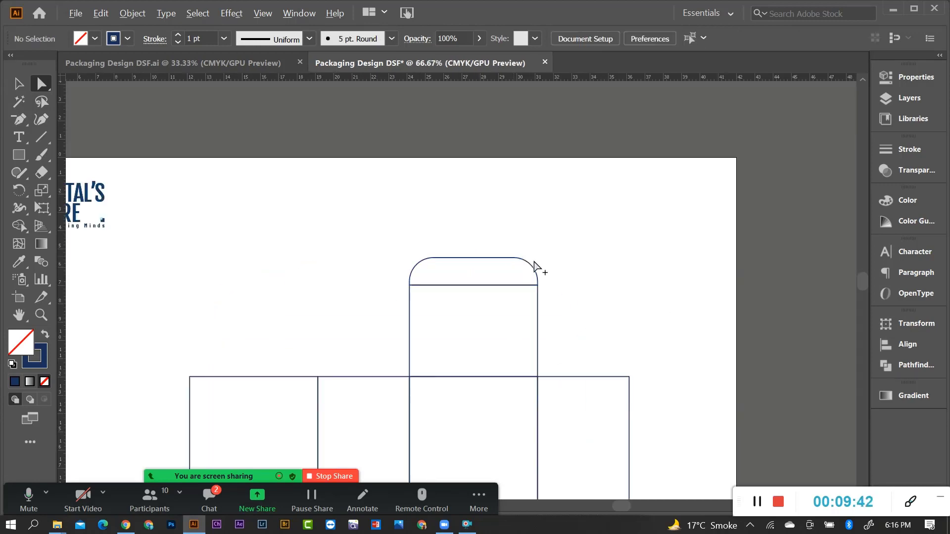
pyautogui.keyDown('alt'); pyautogui.scroll(-2, 532, 271); pyautogui.keyUp('alt')
pyautogui.keyDown('alt'); pyautogui.scroll(2, 519, 208); pyautogui.keyUp('alt')
pyautogui.keyDown('alt'); pyautogui.scroll(-1, 520, 208); pyautogui.keyUp('alt')
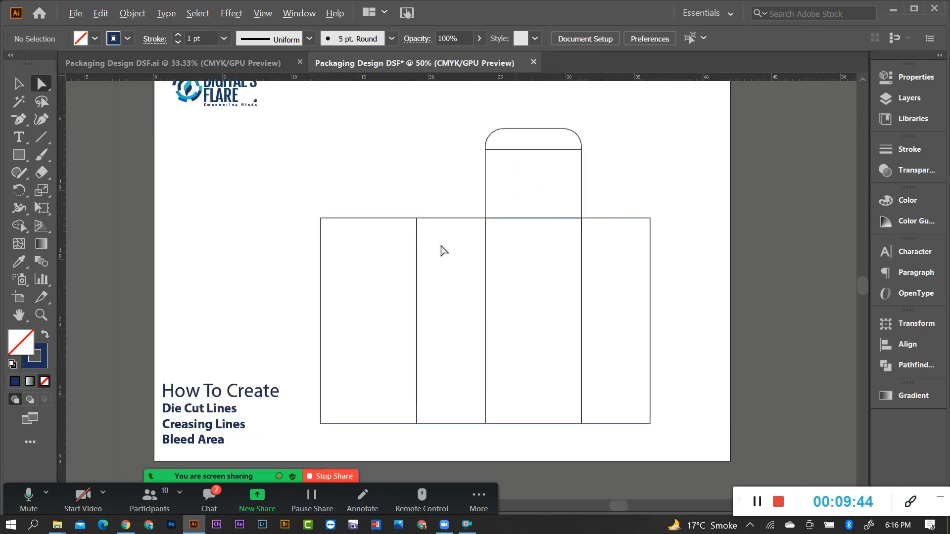
pyautogui.keyDown('alt'); pyautogui.scroll(1, 471, 250); pyautogui.keyUp('alt')
pyautogui.keyDown('alt'); pyautogui.scroll(-1, 460, 255); pyautogui.keyUp('alt')
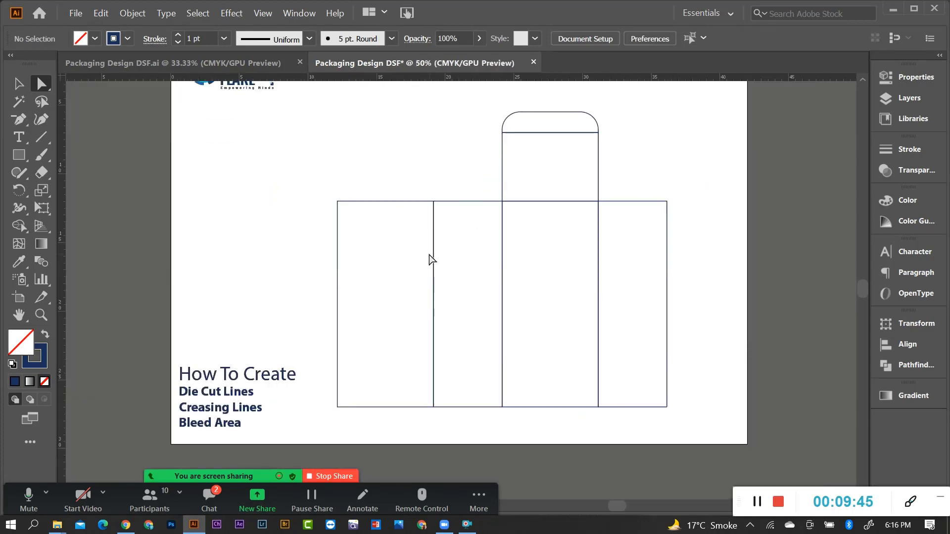
pyautogui.keyDown('alt'); pyautogui.scroll(1, 346, 267); pyautogui.keyUp('alt')
pyautogui.keyDown('alt'); pyautogui.scroll(1, 376, 264); pyautogui.keyUp('alt')
pyautogui.keyDown('alt'); pyautogui.scroll(-2, 381, 261); pyautogui.keyUp('alt')
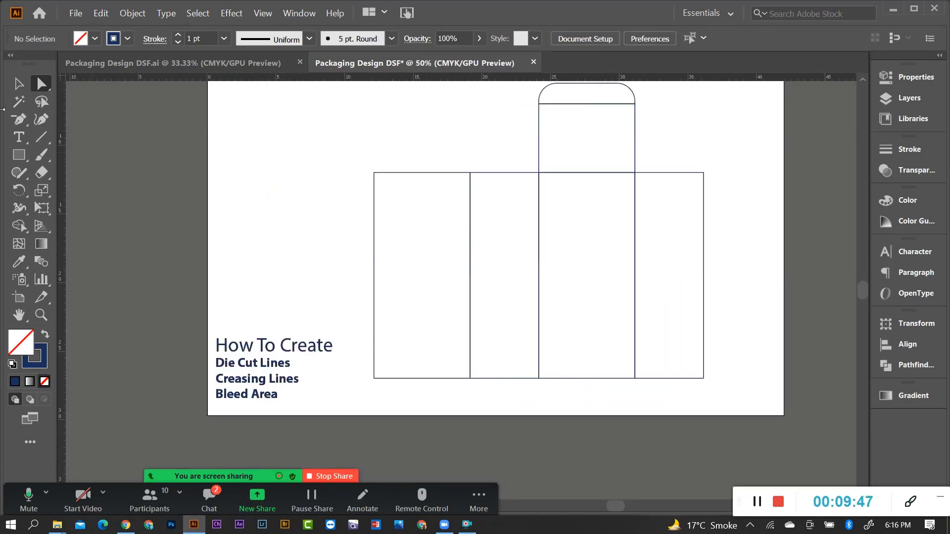
# Duplicate the left panel to the left of the row
pyautogui.press('v')
pyautogui.moveTo(374, 228); pyautogui.dragTo(279, 230)
pyautogui.keyDown('alt'); pyautogui.scroll(-1, 266, 216); pyautogui.keyUp('alt')
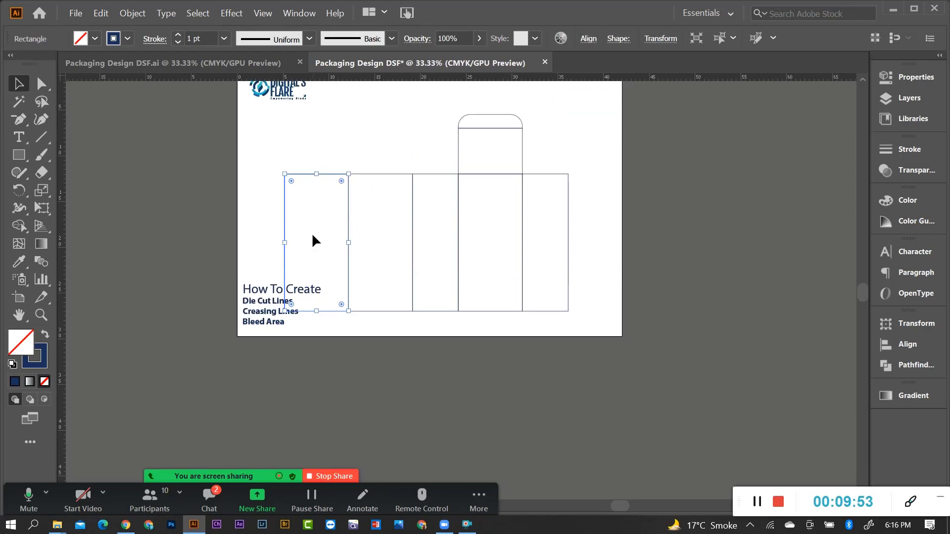
pyautogui.keyDown('alt'); pyautogui.scroll(2, 313, 236); pyautogui.keyUp('alt')
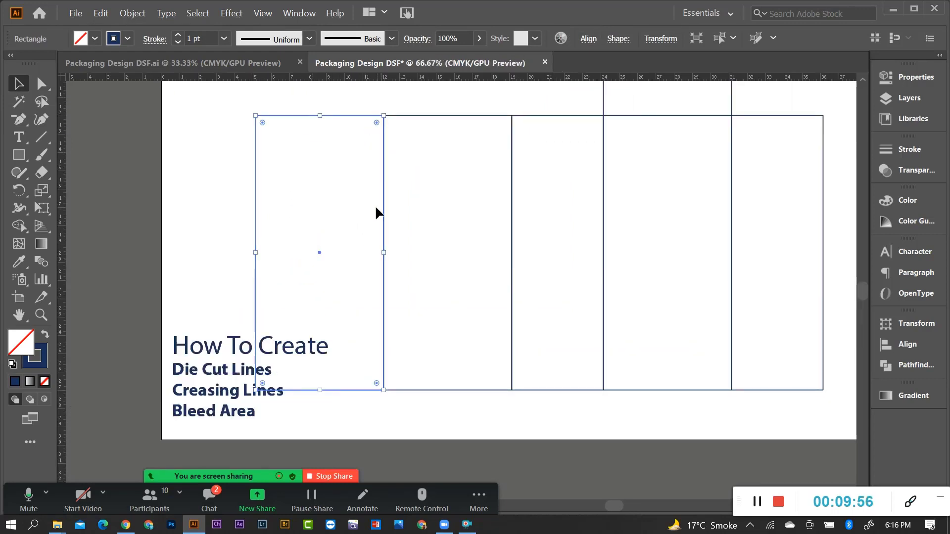
# Narrow the copy to 1 cm wide, keeping its right edge against the first panel
pyautogui.click(660, 38)
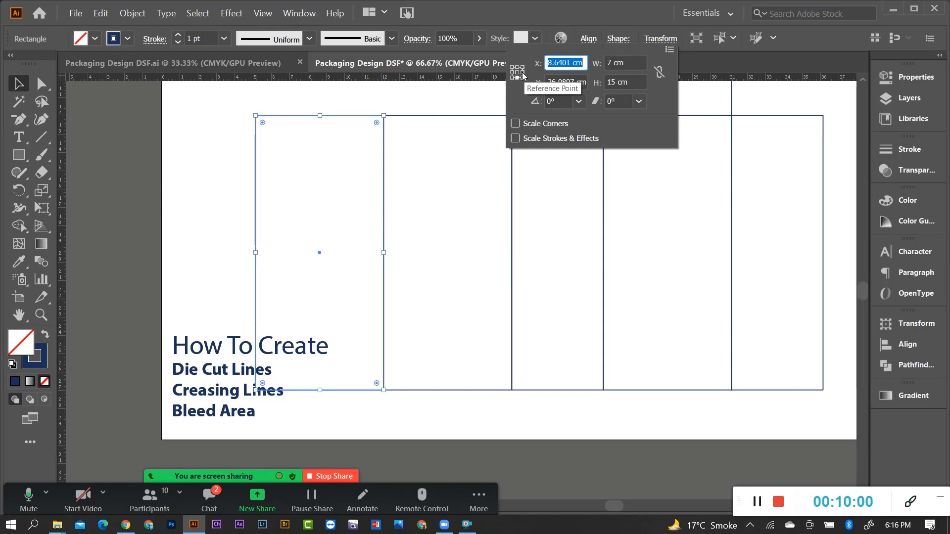
pyautogui.click(523, 74)
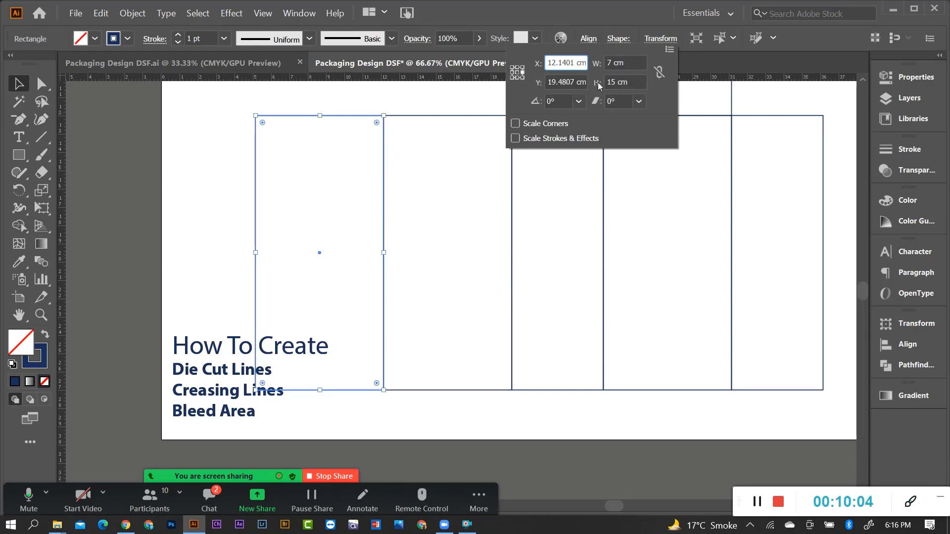
pyautogui.click(614, 63)
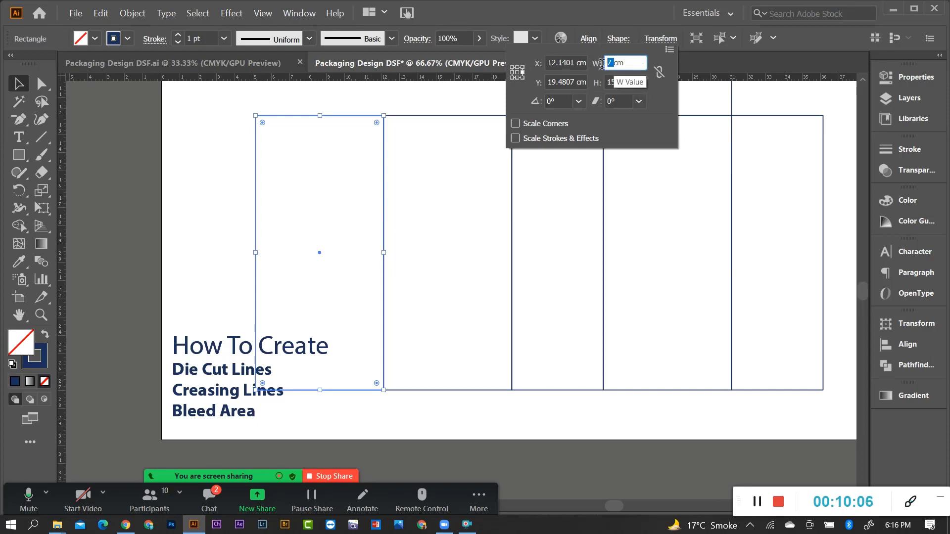
pyautogui.write('1.5')
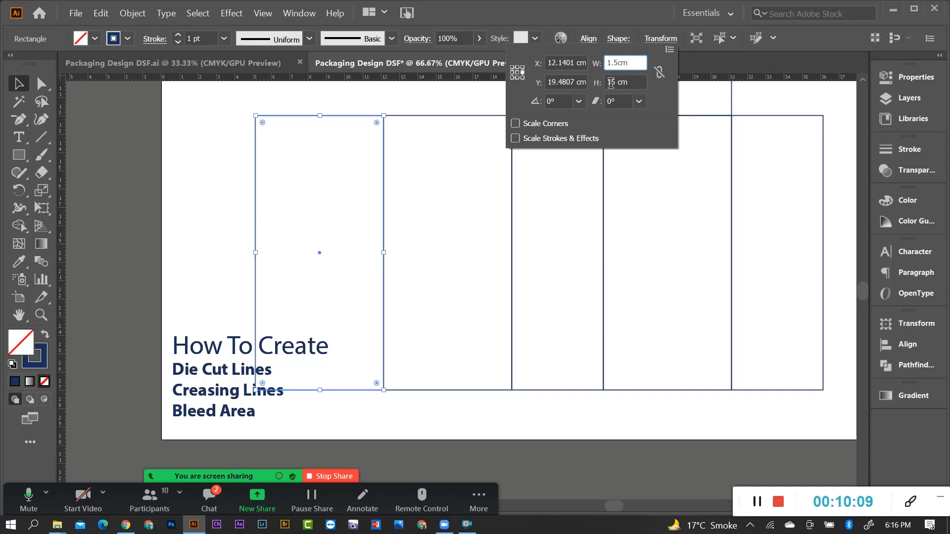
pyautogui.press('Return')
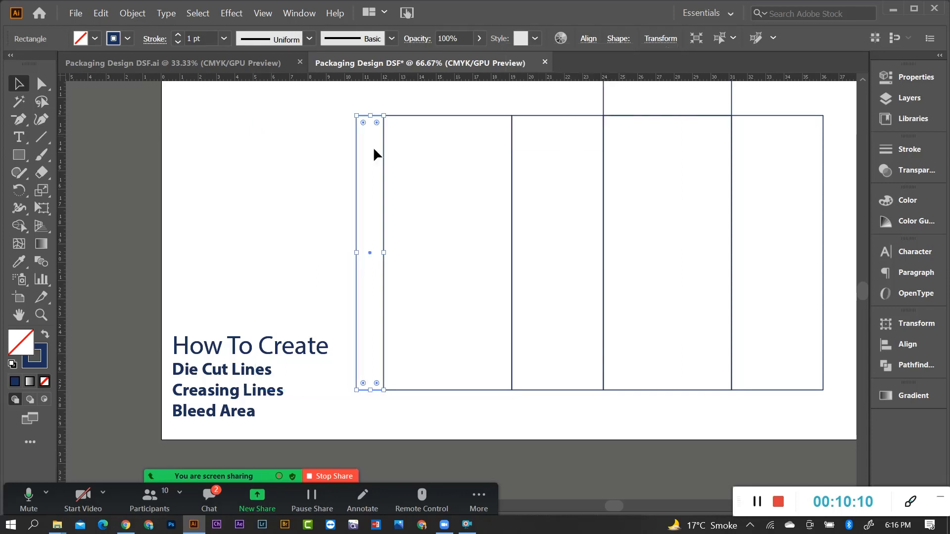
pyautogui.scroll(1, 361, 129)
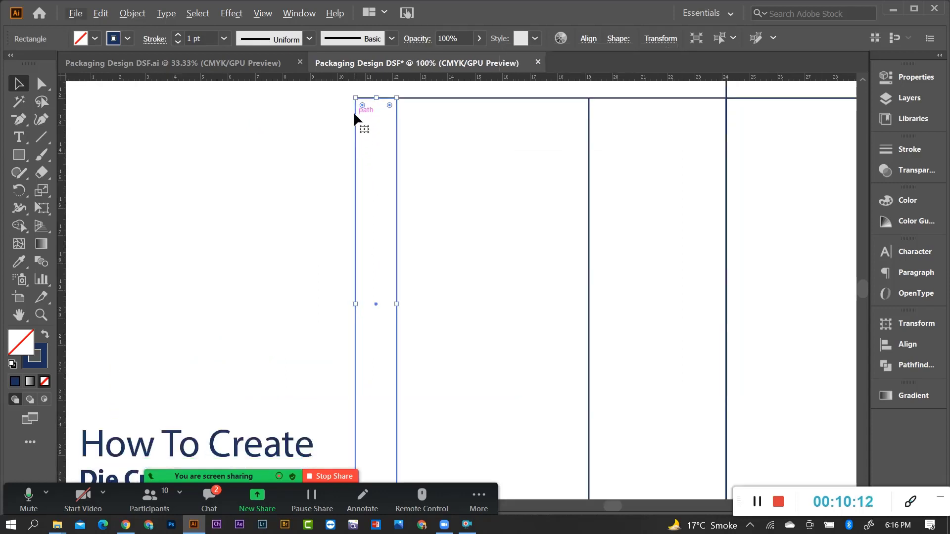
pyautogui.click(363, 126)
pyautogui.scroll(-1, 369, 137)
# Lower the strip's top-left anchor with Shift+Down to slant its top edge
pyautogui.click(382, 121)
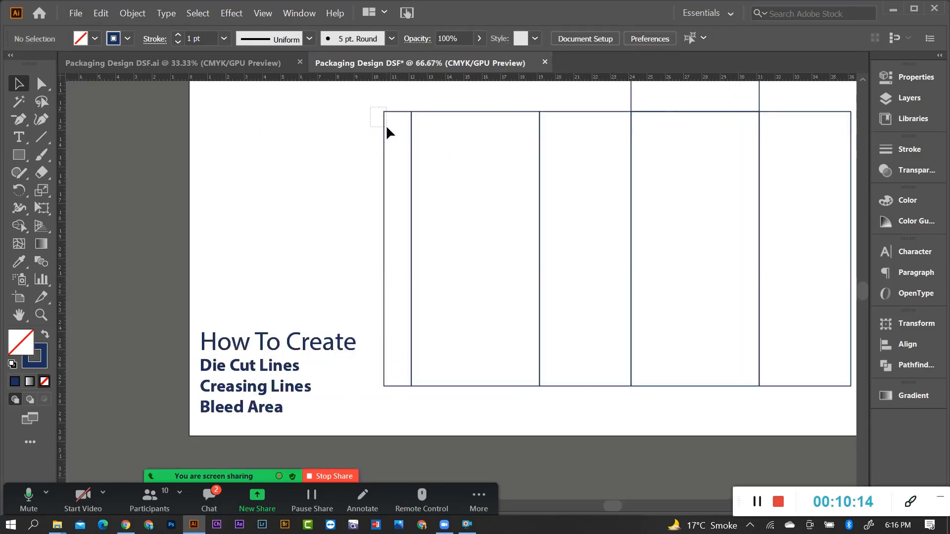
pyautogui.scroll(1, 386, 123)
pyautogui.scroll(1, 389, 120)
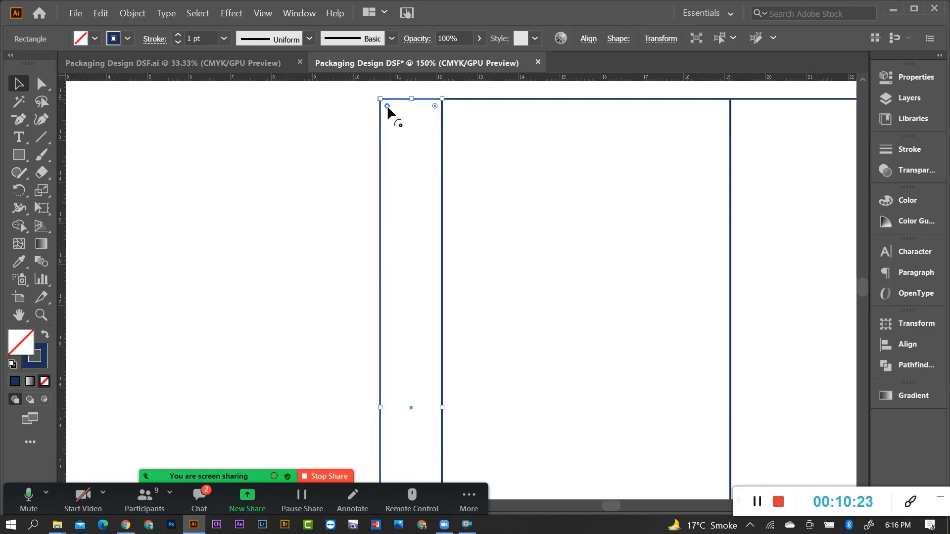
pyautogui.hotkey('shift', 'Down')
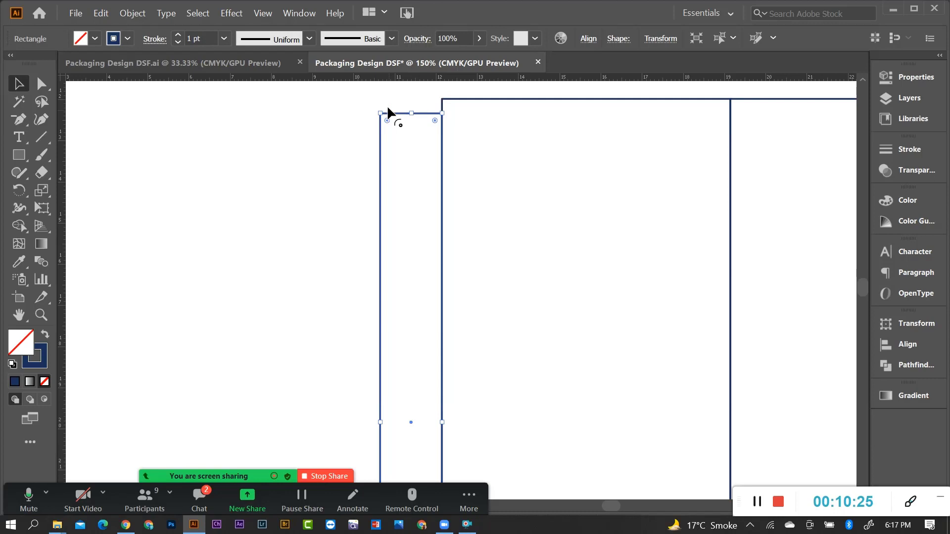
pyautogui.hotkey('shift', 'Up')
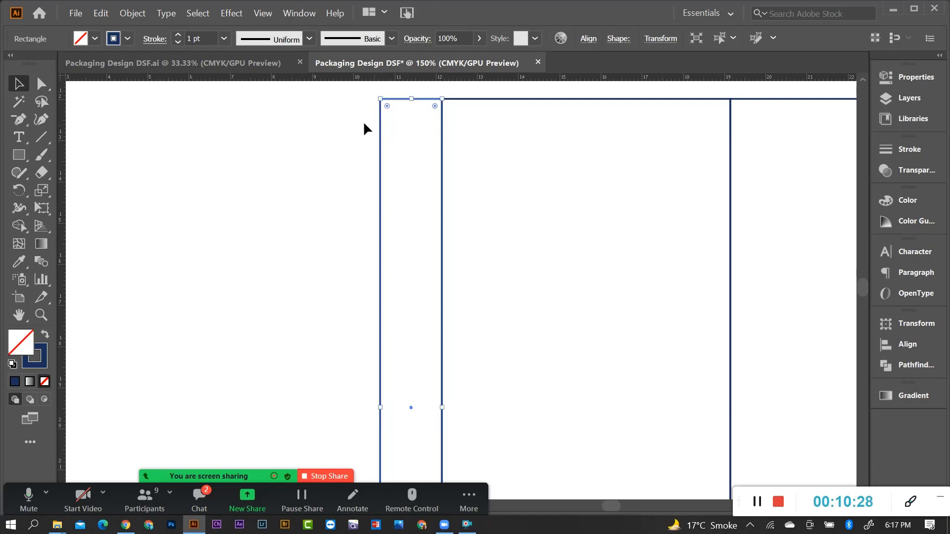
pyautogui.click(42, 83)
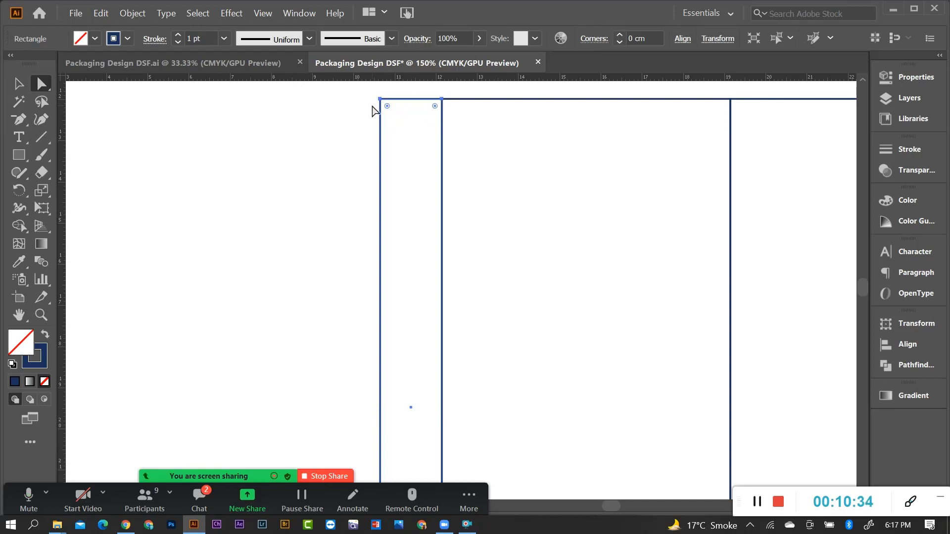
pyautogui.scroll(1, 373, 109)
pyautogui.moveTo(375, 108); pyautogui.dragTo(397, 148)
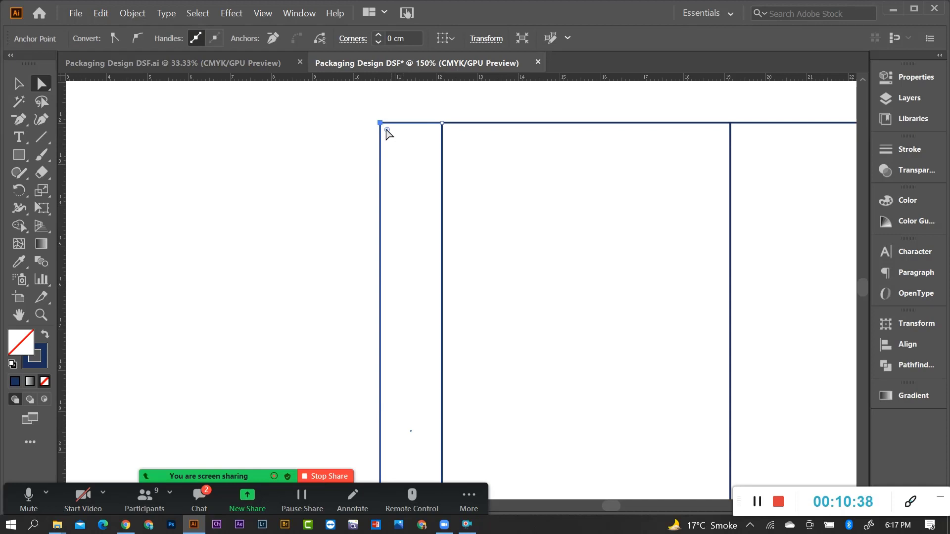
pyautogui.hotkey('shift', 'Down')
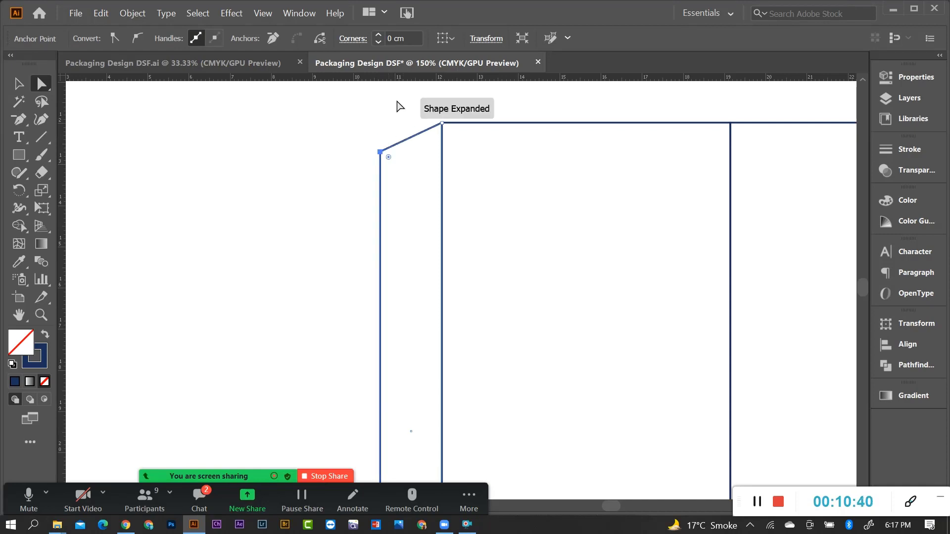
# Raise the strip's bottom-left anchor with Shift+Up to slant its bottom edge
pyautogui.scroll(-1, 360, 240)
pyautogui.scroll(-2, 360, 240)
pyautogui.scroll(-2, 401, 244)
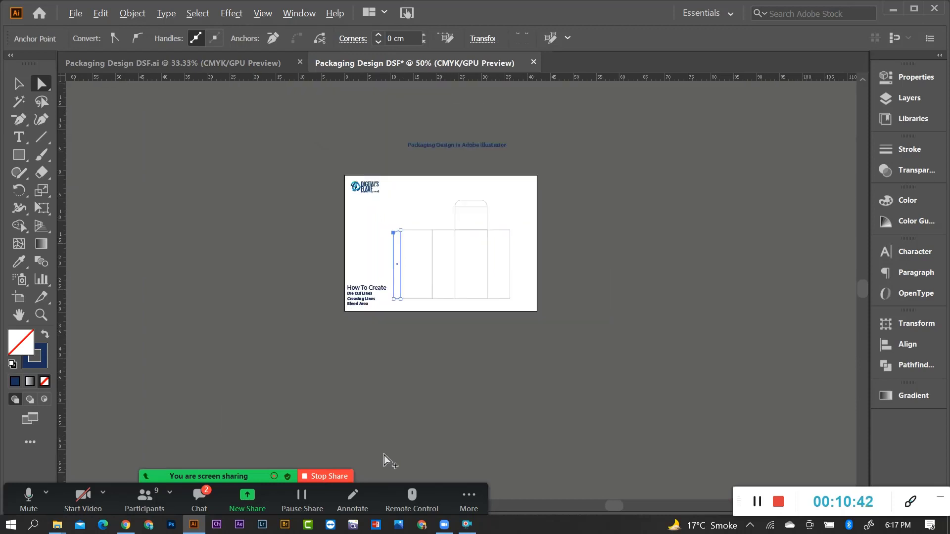
pyautogui.scroll(3, 404, 246)
pyautogui.moveTo(394, 230); pyautogui.dragTo(418, 252)
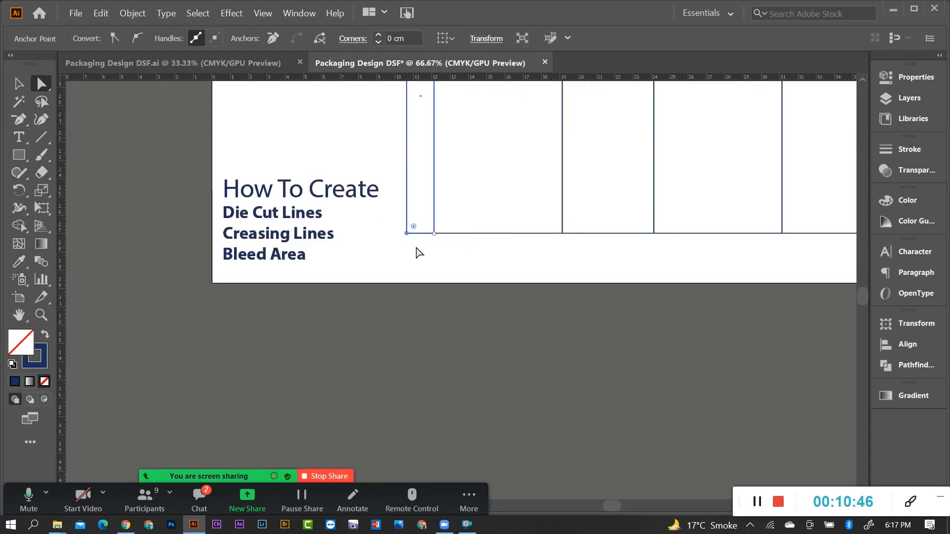
pyautogui.hotkey('shift', 'Up')
pyautogui.hotkey('shift', 'Up')
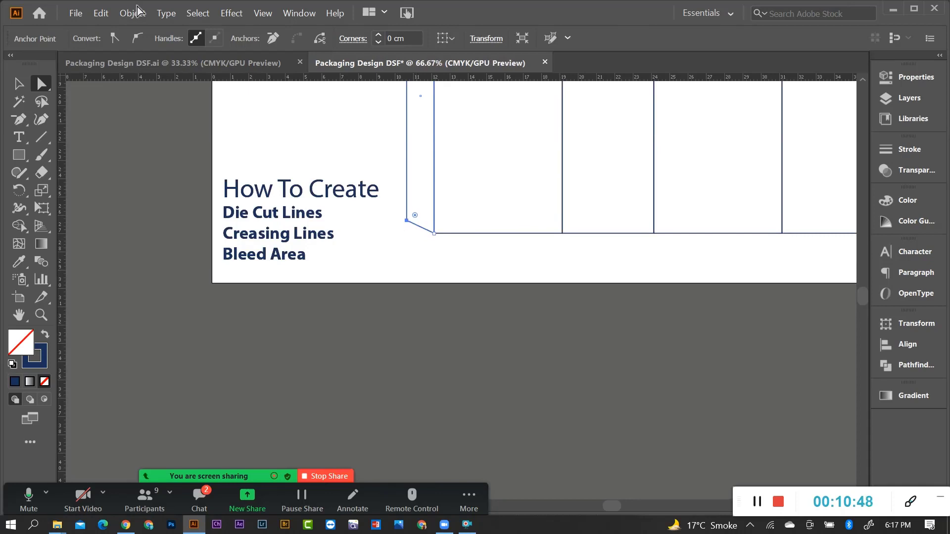
pyautogui.scroll(3, 376, 173)
# Return to the Selection tool and zoom out to review the whole box dieline
pyautogui.press('v')
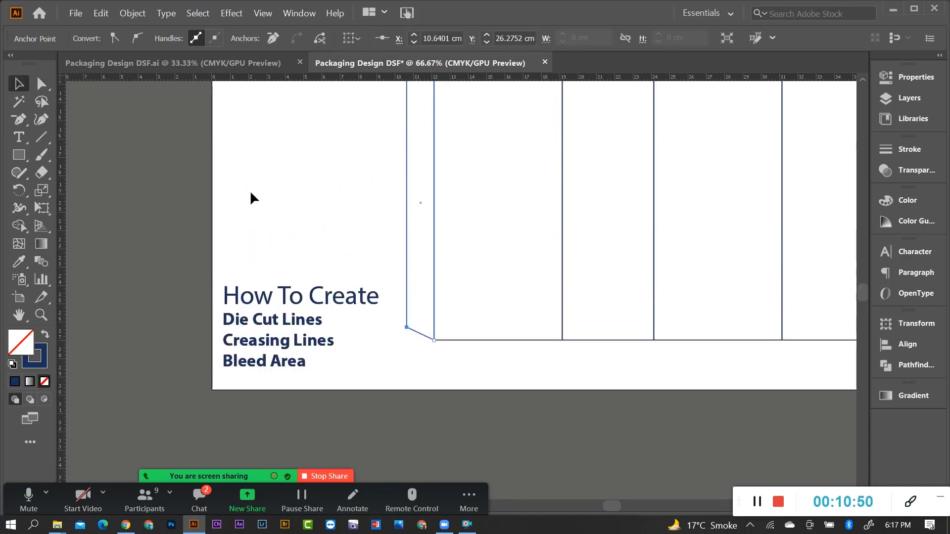
pyautogui.hotkey('ctrl', '-')
pyautogui.hotkey('ctrl', '-')
pyautogui.scroll(1, 369, 262)
pyautogui.scroll(2, 361, 237)
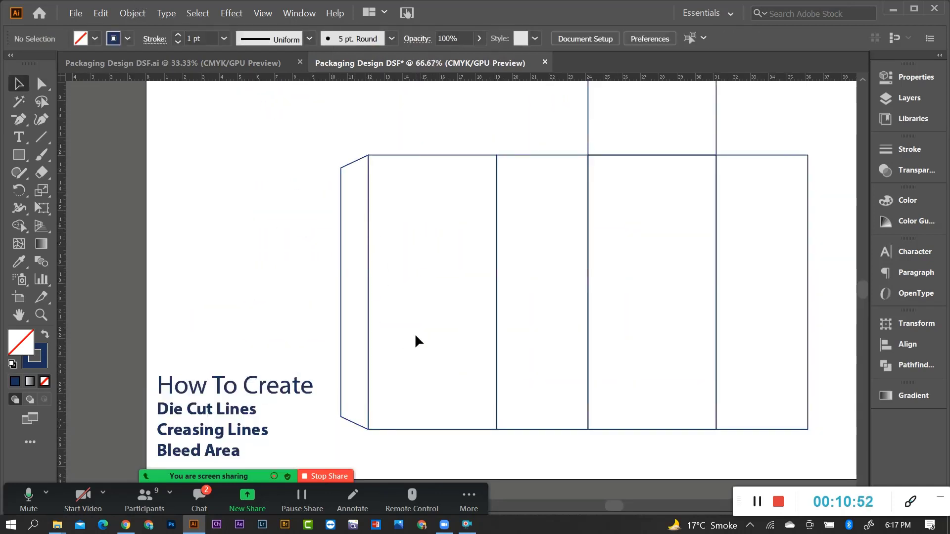
pyautogui.scroll(-1, 285, 286)
pyautogui.scroll(-1, 447, 218)
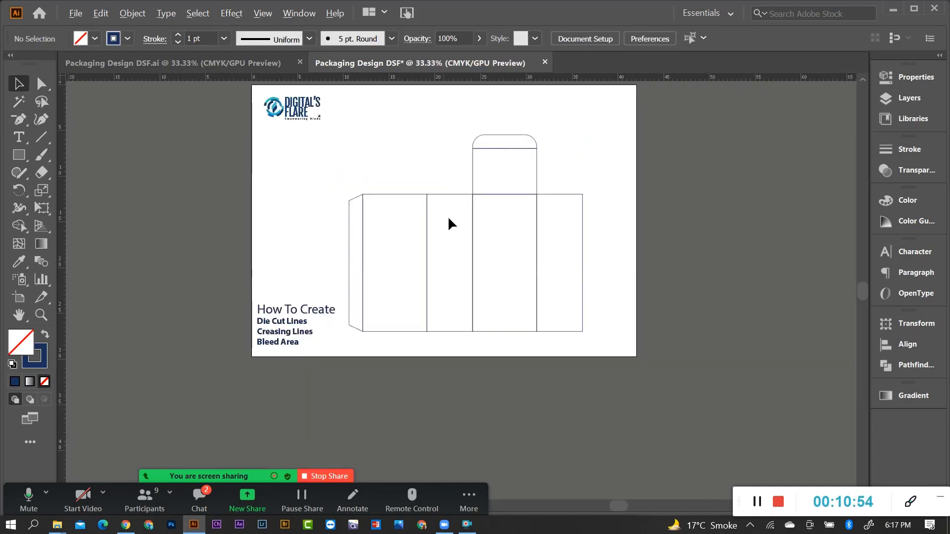
pyautogui.scroll(2, 551, 158)
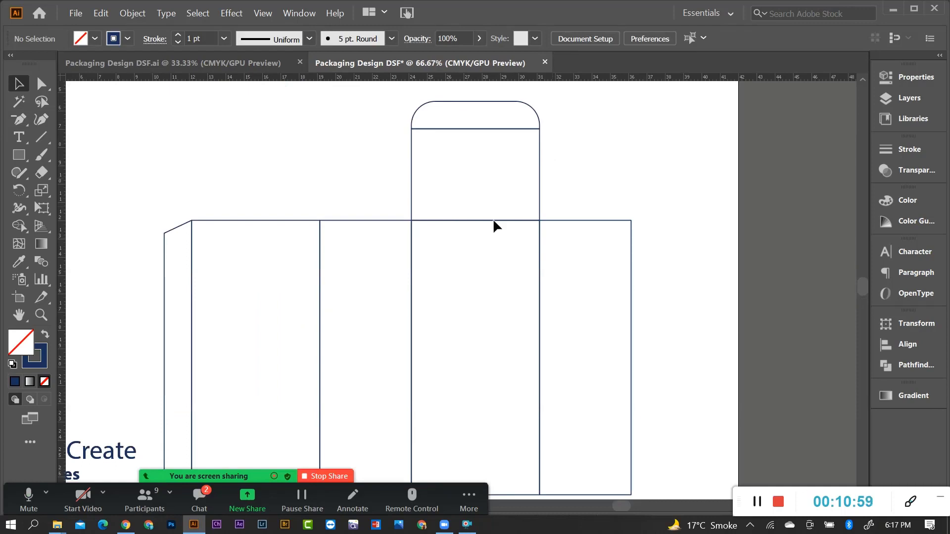
pyautogui.scroll(-1, 600, 177)
pyautogui.scroll(2, 604, 176)
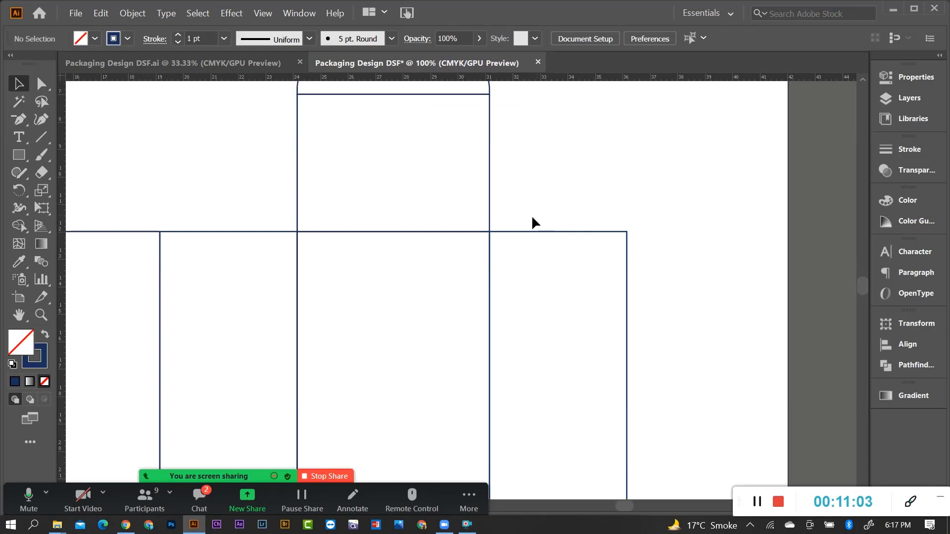
pyautogui.scroll(2, 499, 223)
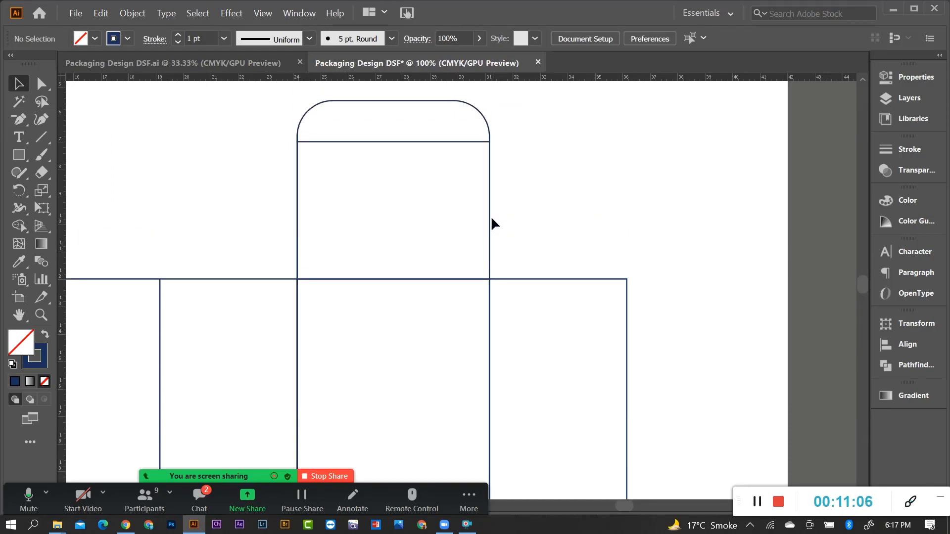
pyautogui.scroll(-1, 542, 253)
pyautogui.scroll(-3, 542, 253)
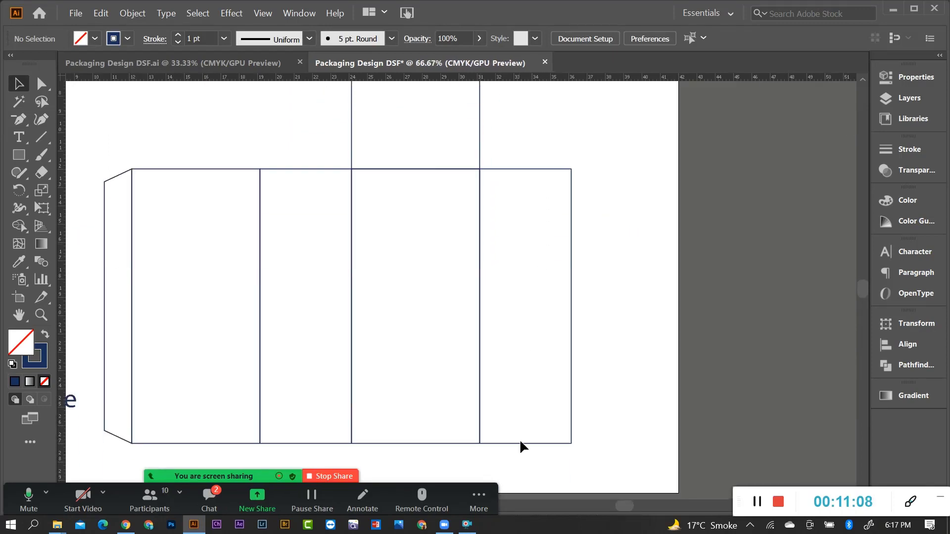
# Move the right-hand panel rectangle 15 cm up, above the box past the artboard top
pyautogui.moveTo(528, 440); pyautogui.dragTo(549, 129)
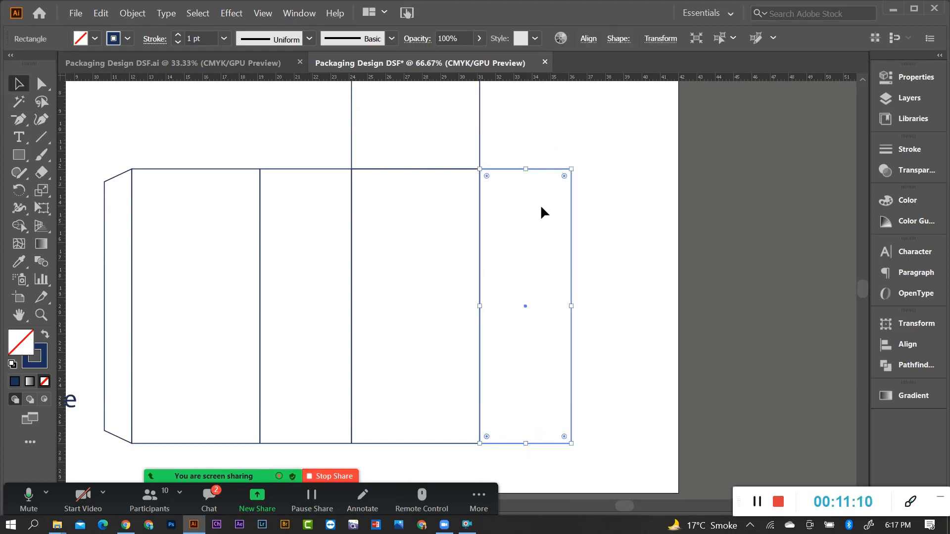
pyautogui.scroll(2, 524, 218)
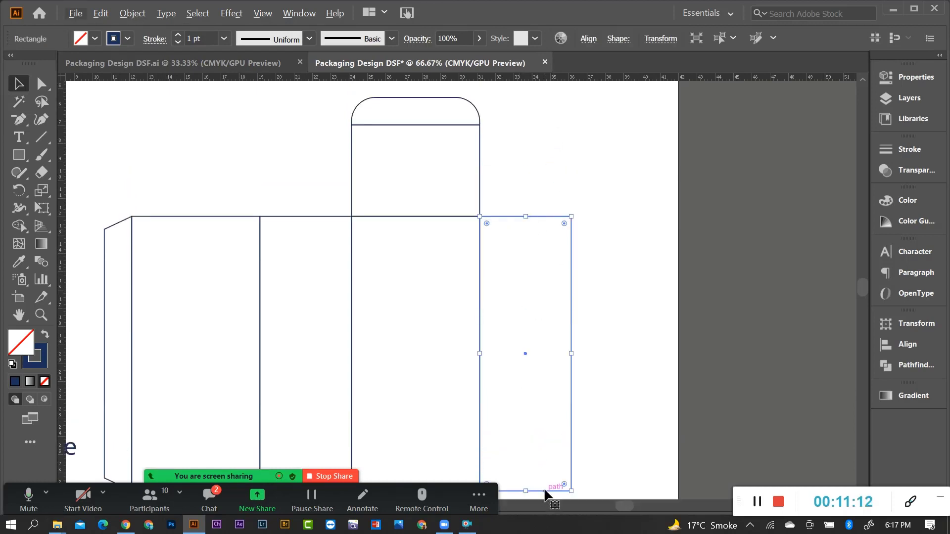
pyautogui.moveTo(544, 493); pyautogui.dragTo(556, 214)
pyautogui.scroll(2, 556, 209)
pyautogui.scroll(3, 556, 206)
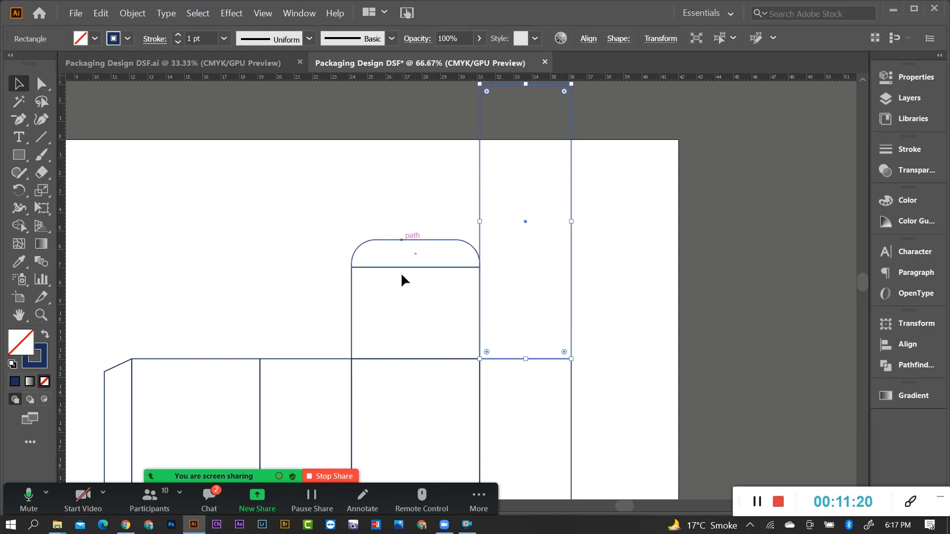
# Select the lid flap with its rounded tab to check its 7 × 6.5 cm size
pyautogui.moveTo(328, 275); pyautogui.dragTo(368, 305)
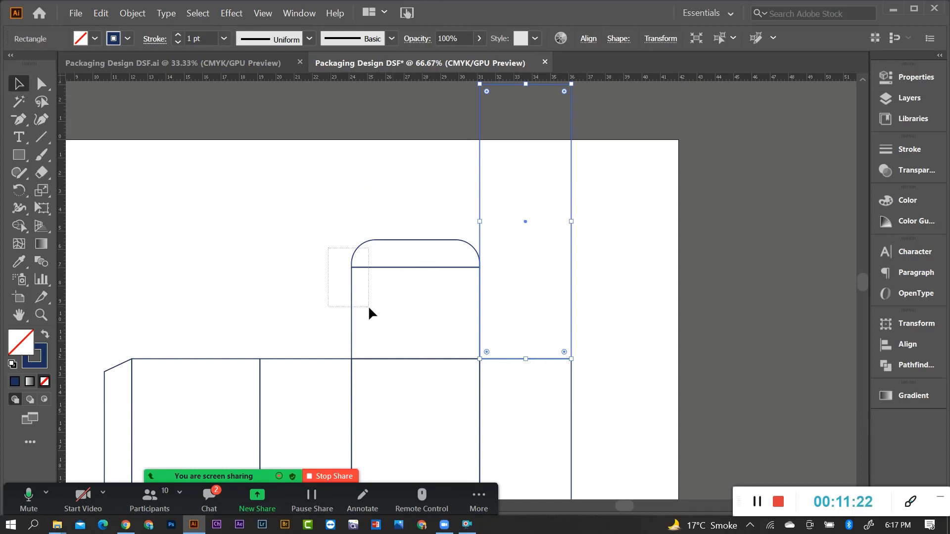
pyautogui.click(340, 259)
pyautogui.moveTo(327, 231); pyautogui.dragTo(383, 306)
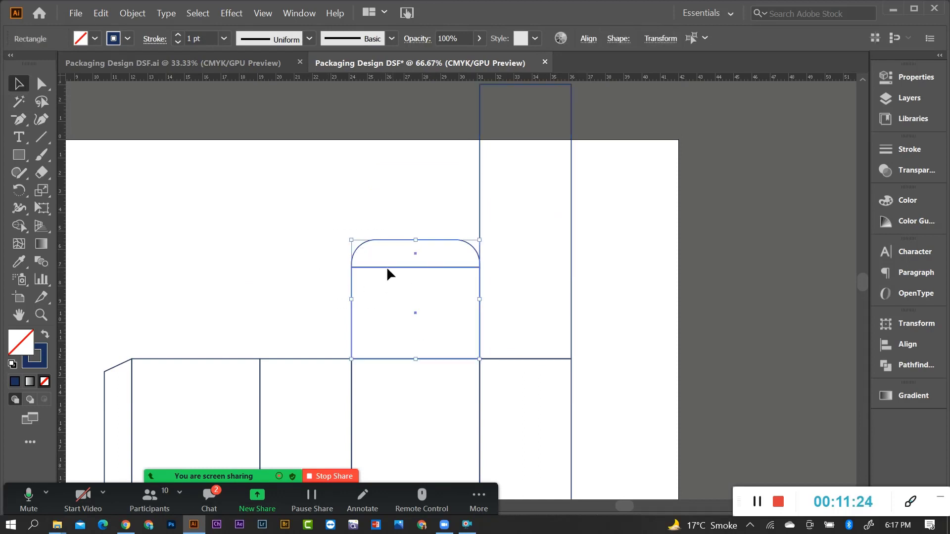
pyautogui.click(660, 39)
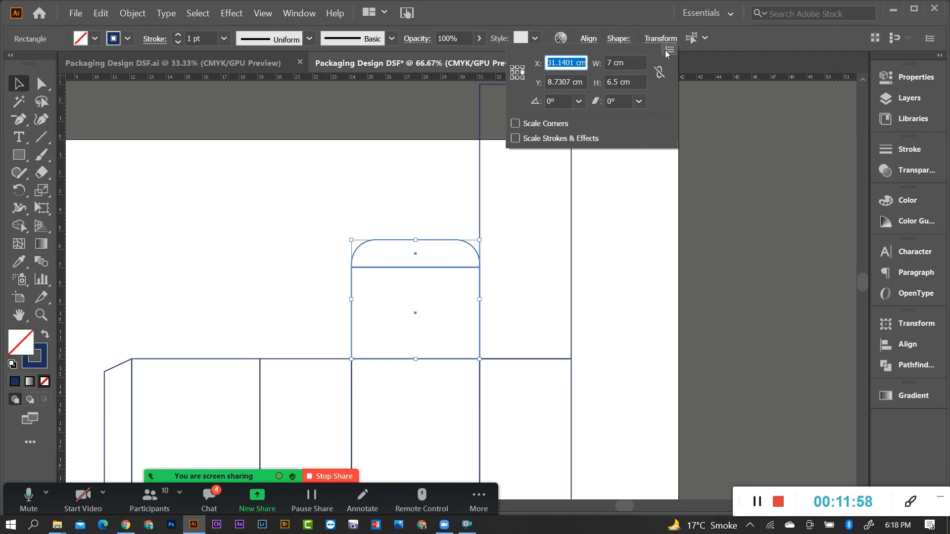
# Shorten the rectangle above the right panel to 3.2 cm high, anchored at bottom-middle
pyautogui.click(747, 162)
pyautogui.scroll(1, 529, 180)
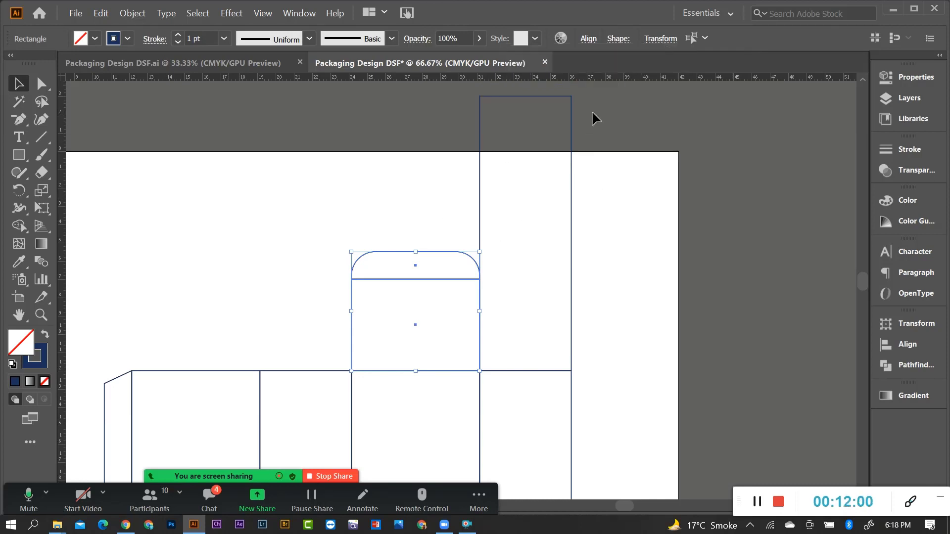
pyautogui.click(572, 153)
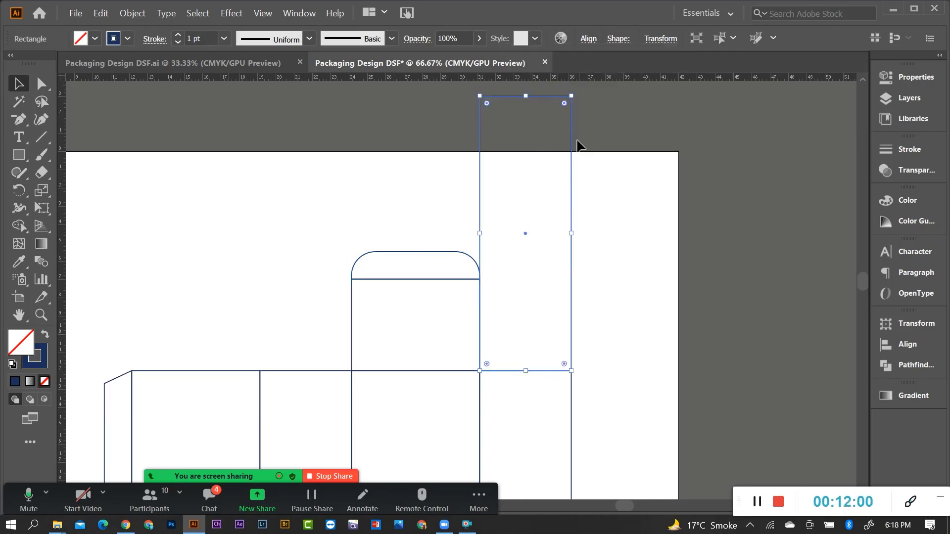
pyautogui.click(666, 42)
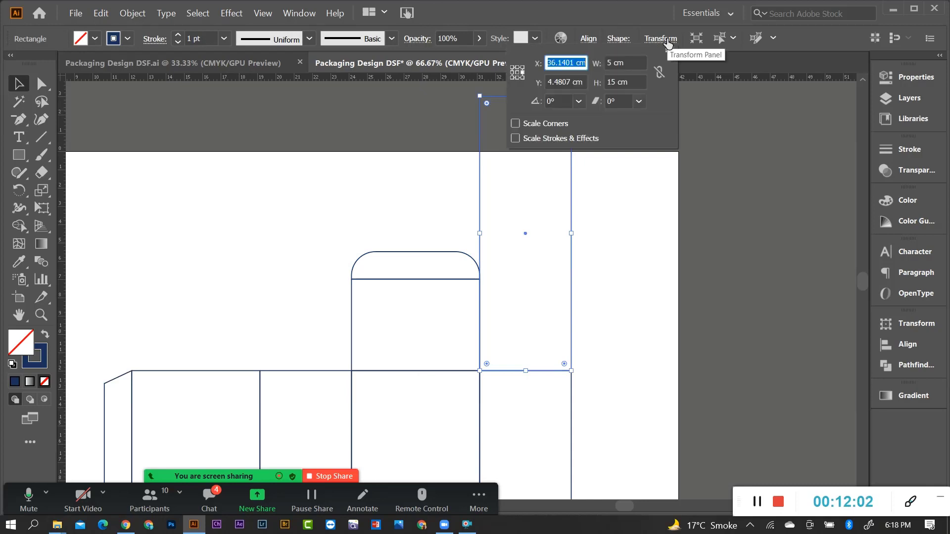
pyautogui.click(517, 78)
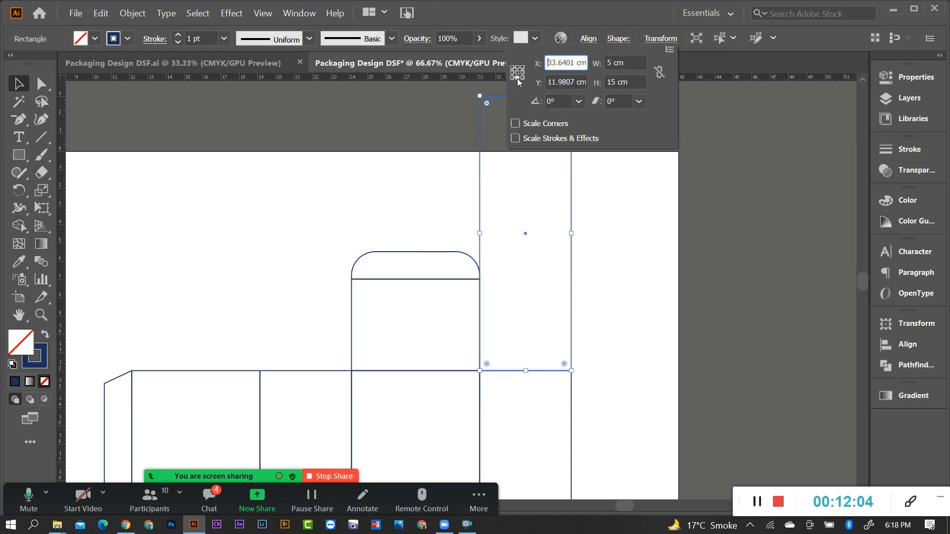
pyautogui.click(615, 83)
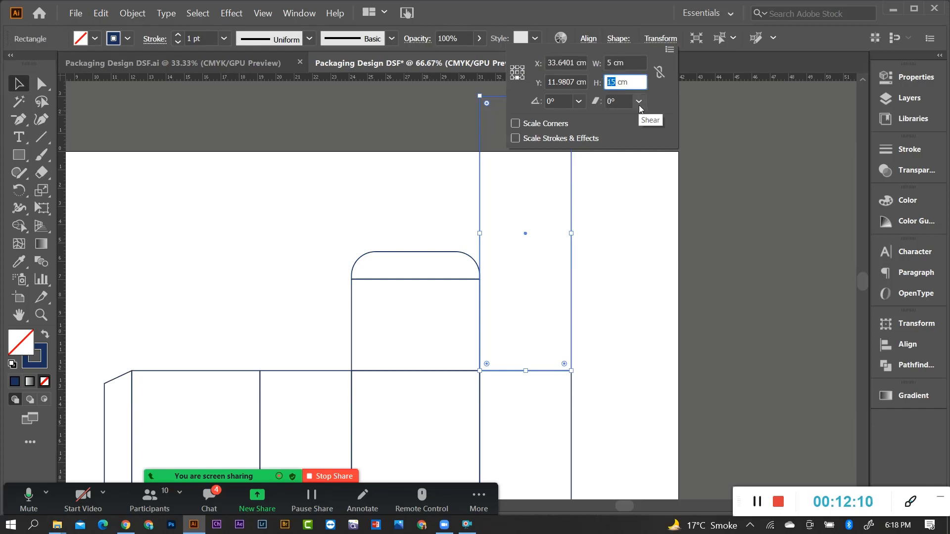
pyautogui.write('3.2')
pyautogui.press('Return')
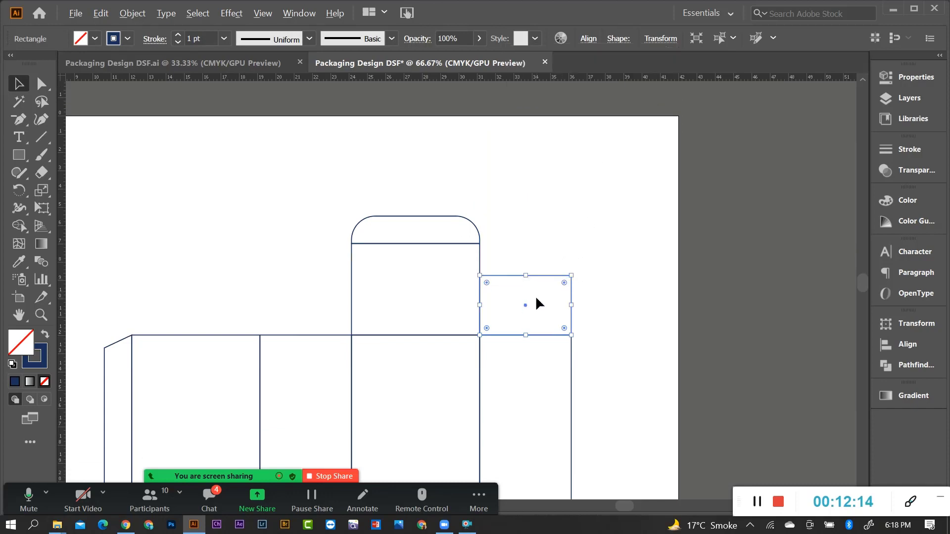
# Deselect the shortened flap rectangle and bring the area beside the box into view
pyautogui.scroll(3, 536, 296)
pyautogui.click(498, 181)
pyautogui.scroll(-1, 572, 240)
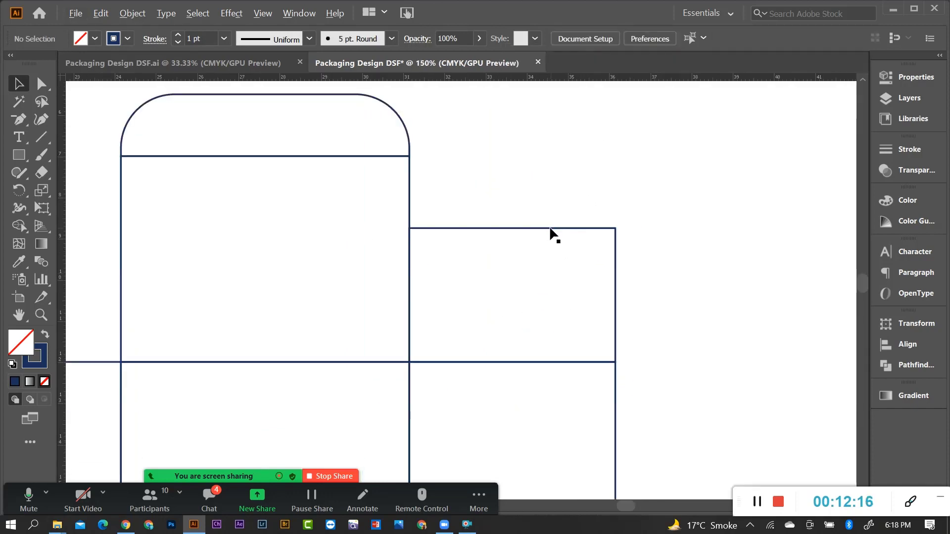
pyautogui.scroll(-2, 514, 257)
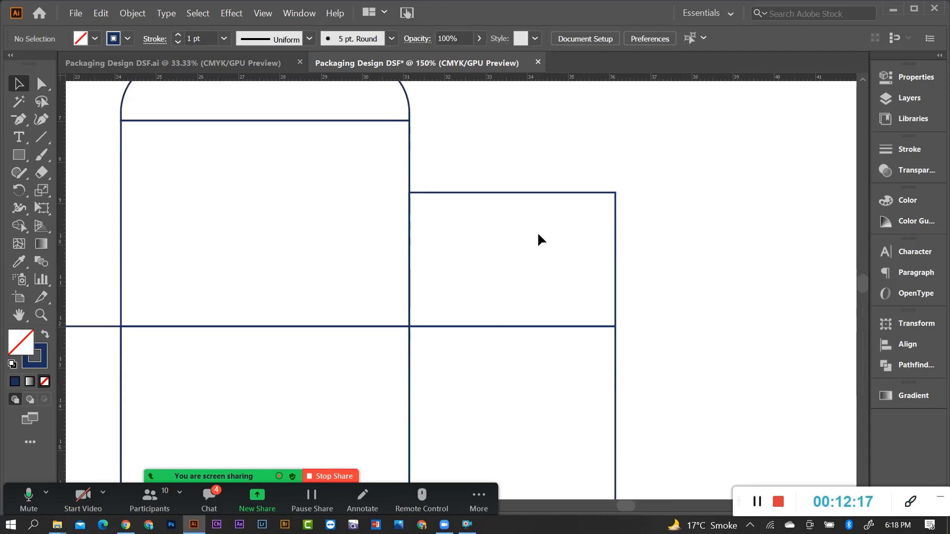
pyautogui.scroll(-1, 559, 257)
pyautogui.scroll(1, 585, 282)
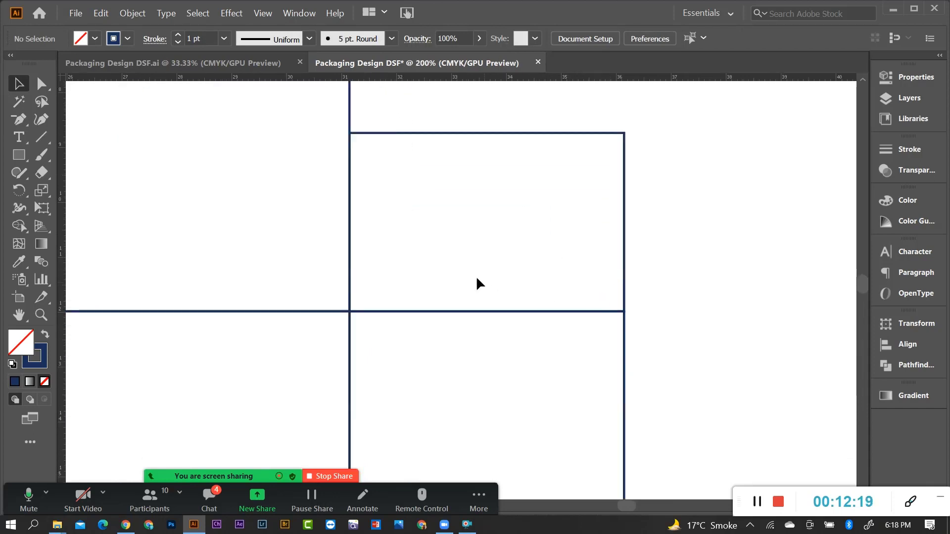
pyautogui.scroll(-1, 470, 262)
pyautogui.scroll(-1, 638, 261)
pyautogui.scroll(1, 620, 267)
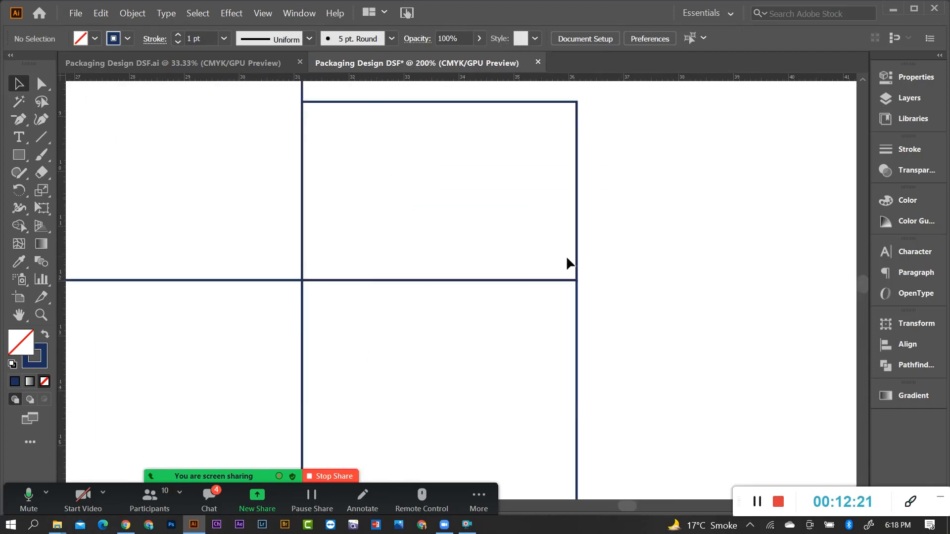
# Create a 0.5 × 0.5 cm square with the Rectangle tool, then deselect it
pyautogui.press('m')
pyautogui.click(651, 190)
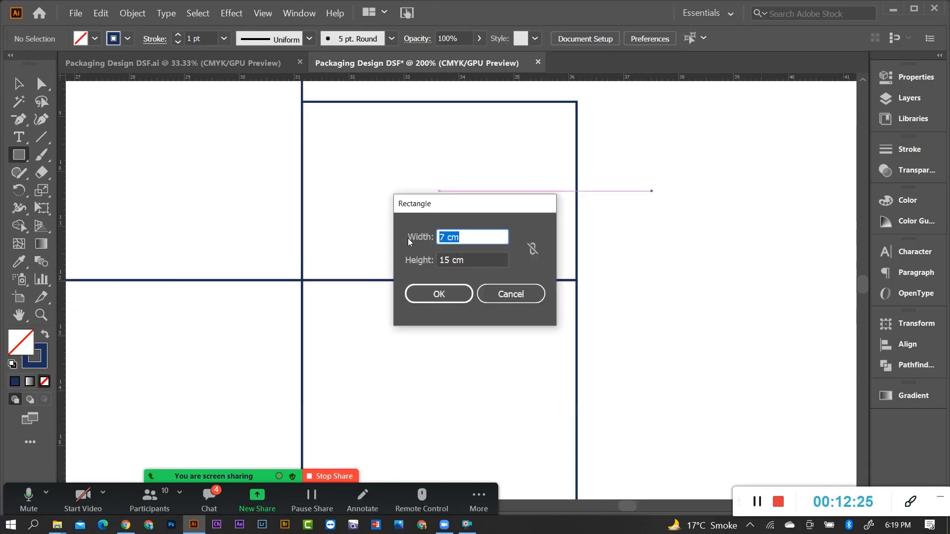
pyautogui.write('0.')
pyautogui.write('5')
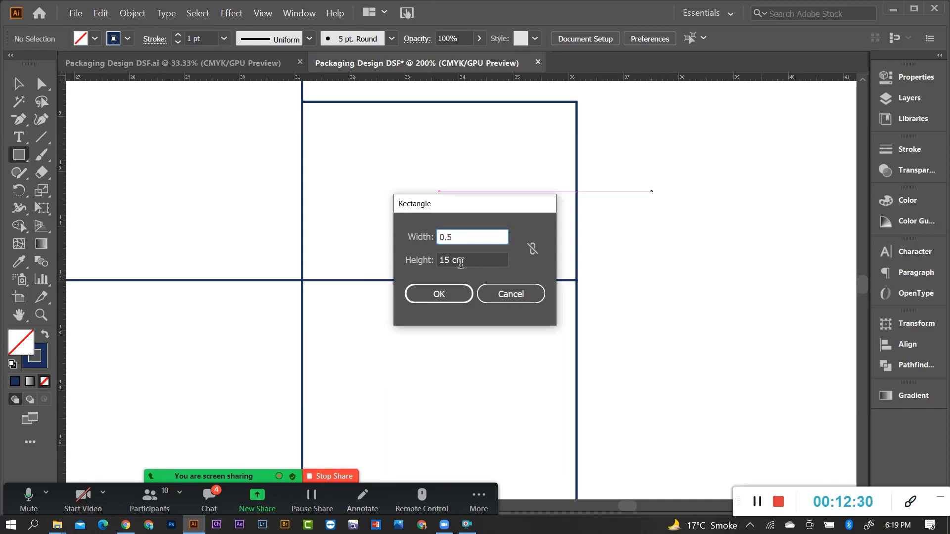
pyautogui.press('Tab')
pyautogui.write('0')
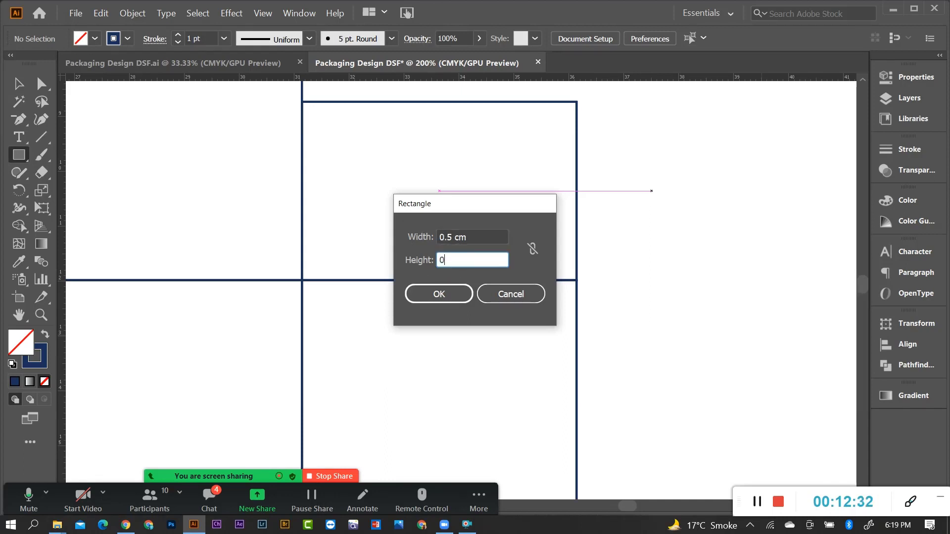
pyautogui.press('Return')
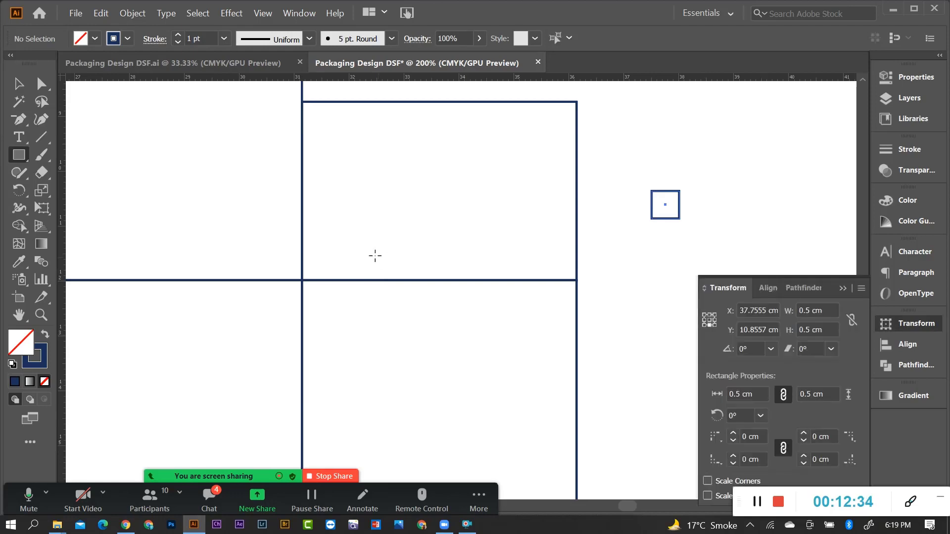
pyautogui.press('v')
pyautogui.click(400, 215)
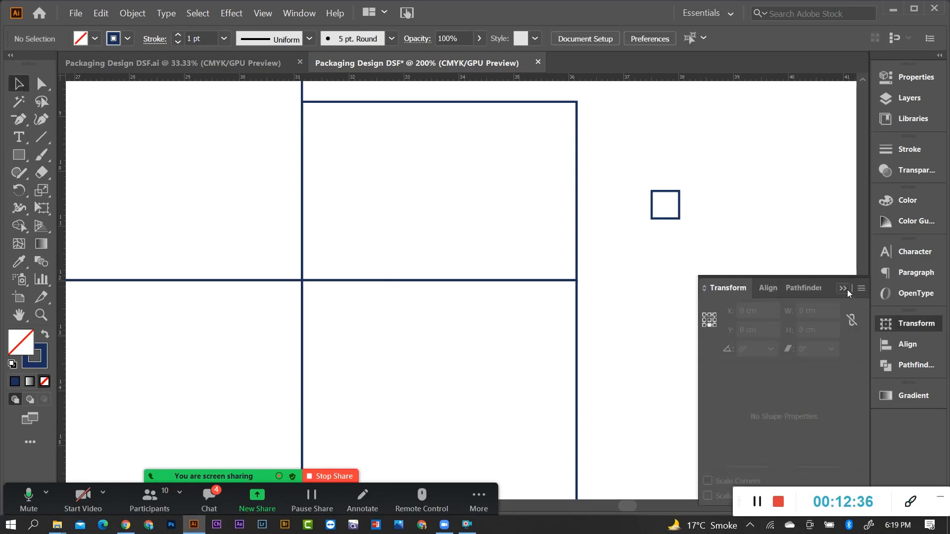
# Snap the small square into the flap's lower-right corner
pyautogui.click(844, 288)
pyautogui.scroll(2, 643, 208)
pyautogui.moveTo(653, 191); pyautogui.dragTo(442, 304)
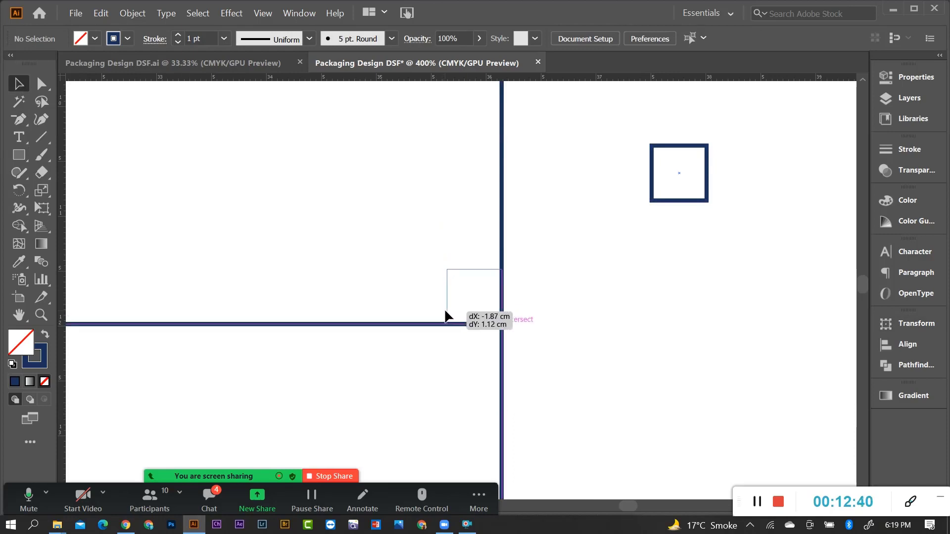
pyautogui.moveTo(443, 304); pyautogui.dragTo(448, 316)
pyautogui.scroll(-1, 720, 292)
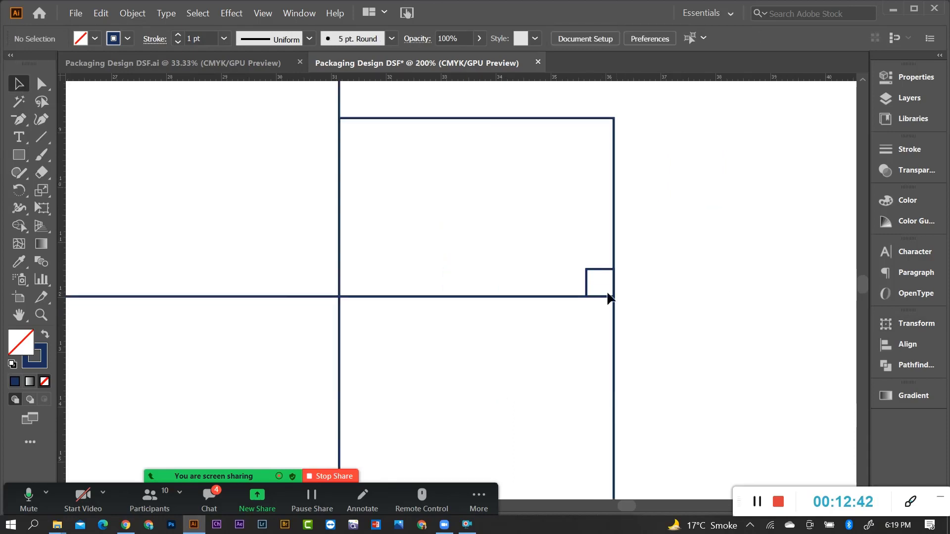
# Place a copy further left, set its height to 0.25 cm, and move it toward the left corner
pyautogui.moveTo(593, 285); pyautogui.dragTo(409, 281)
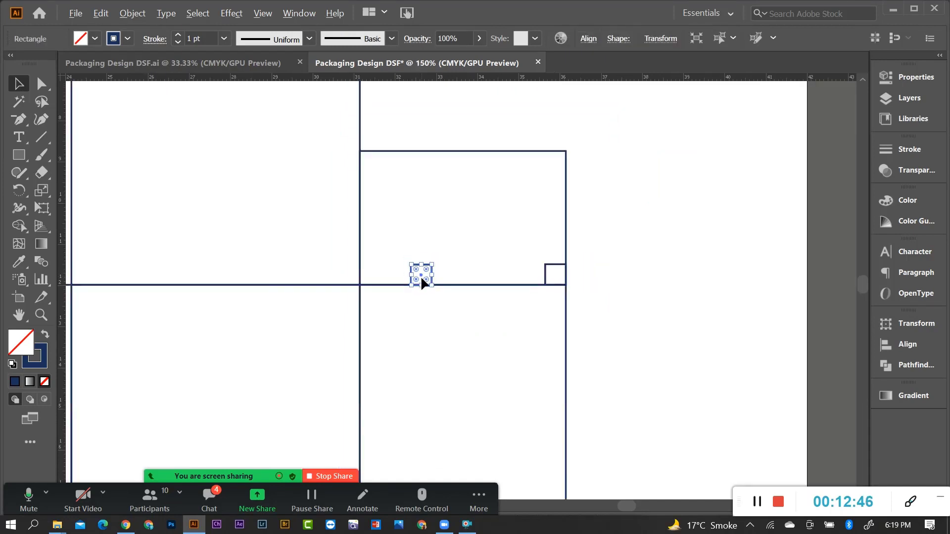
pyautogui.scroll(1, 421, 276)
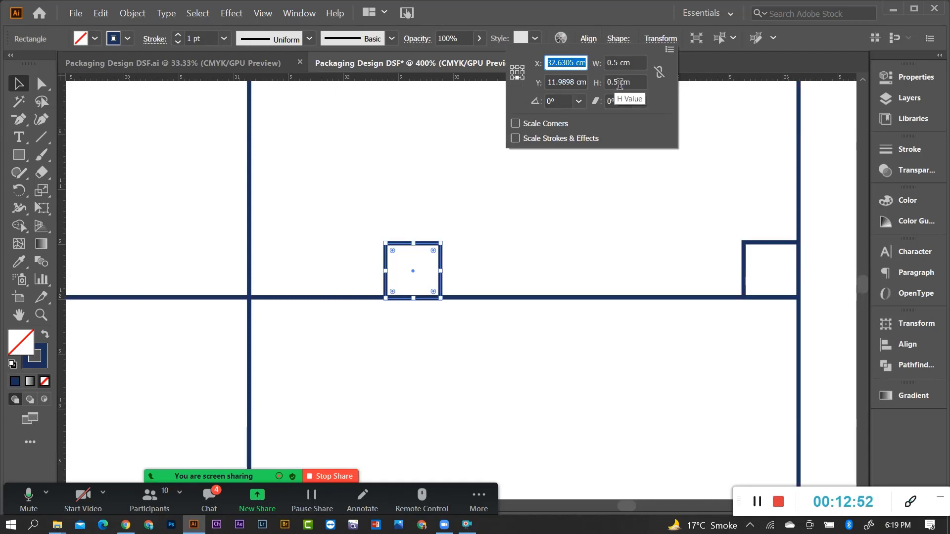
pyautogui.moveTo(618, 83); pyautogui.dragTo(603, 86)
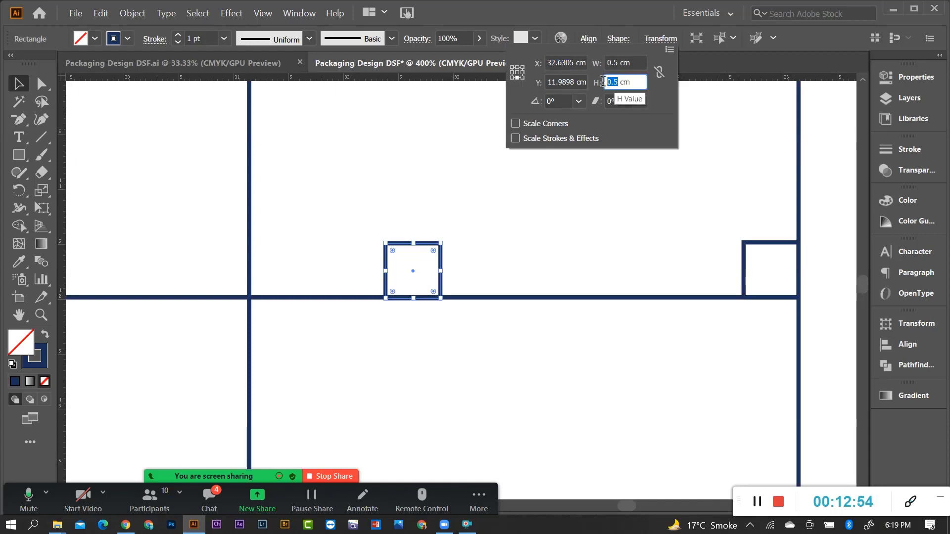
pyautogui.write('0')
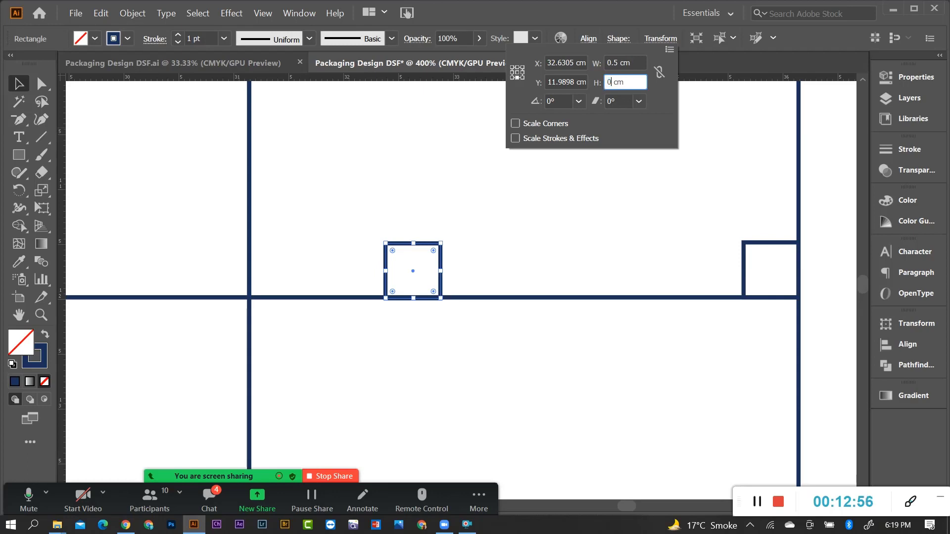
pyautogui.press('Return')
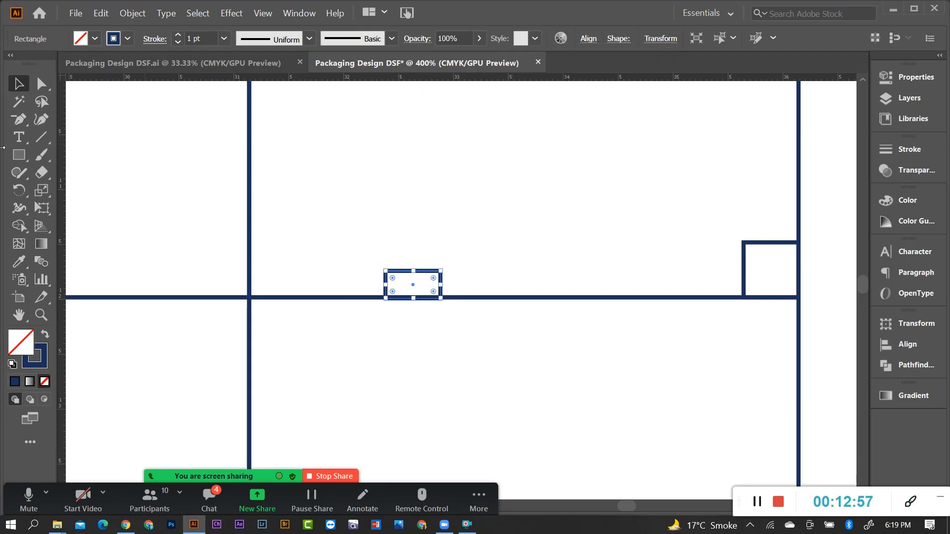
pyautogui.click(470, 223)
pyautogui.moveTo(443, 285)
pyautogui.mouseDown()
pyautogui.moveTo(304, 285)
pyautogui.moveTo(793, 219)
pyautogui.mouseUp()
# Drop the short rectangle against the left vertical line and zoom out to check both corner pieces
pyautogui.click(328, 338)
pyautogui.scroll(2, 803, 242)
pyautogui.scroll(3, 708, 239)
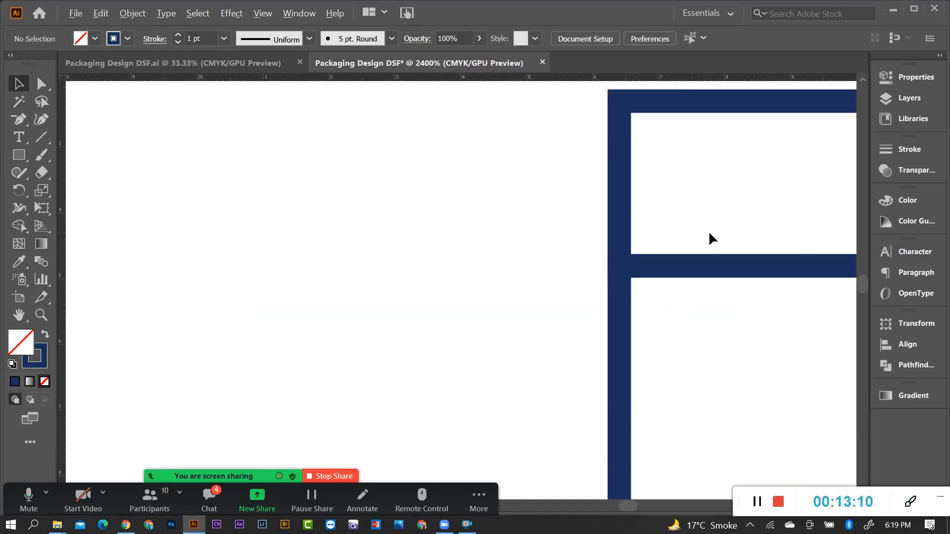
pyautogui.scroll(-2, 708, 239)
pyautogui.scroll(-2, 718, 280)
pyautogui.scroll(-1, 595, 261)
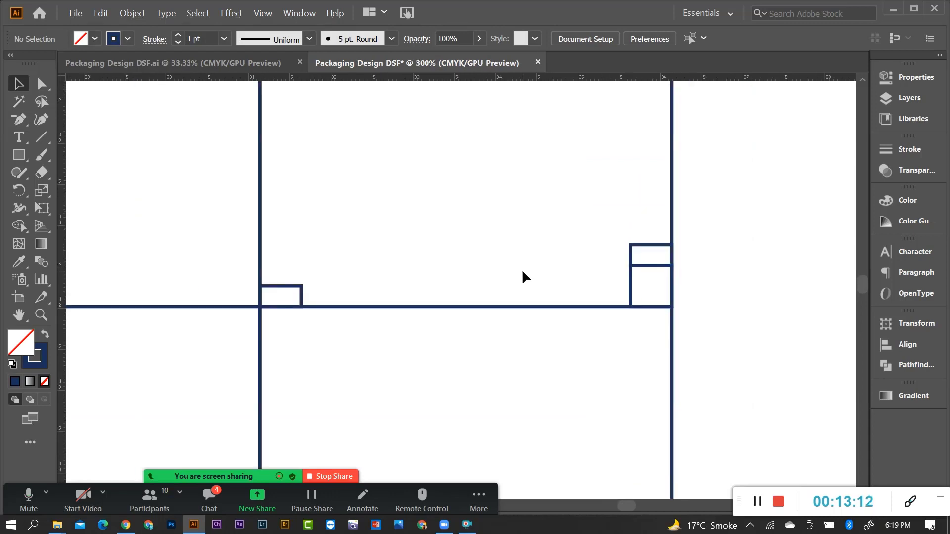
pyautogui.scroll(1, 523, 272)
pyautogui.scroll(-2, 523, 280)
pyautogui.scroll(1, 441, 299)
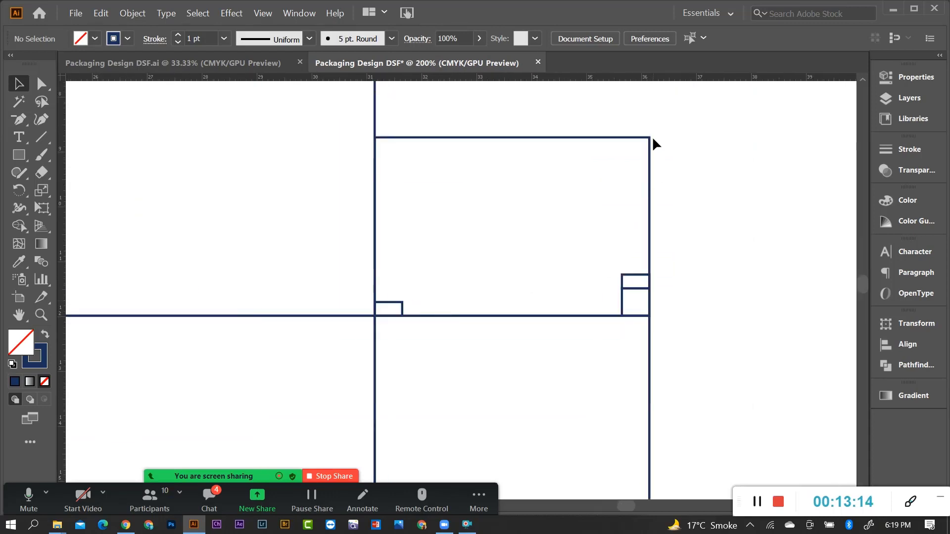
pyautogui.scroll(1, 631, 284)
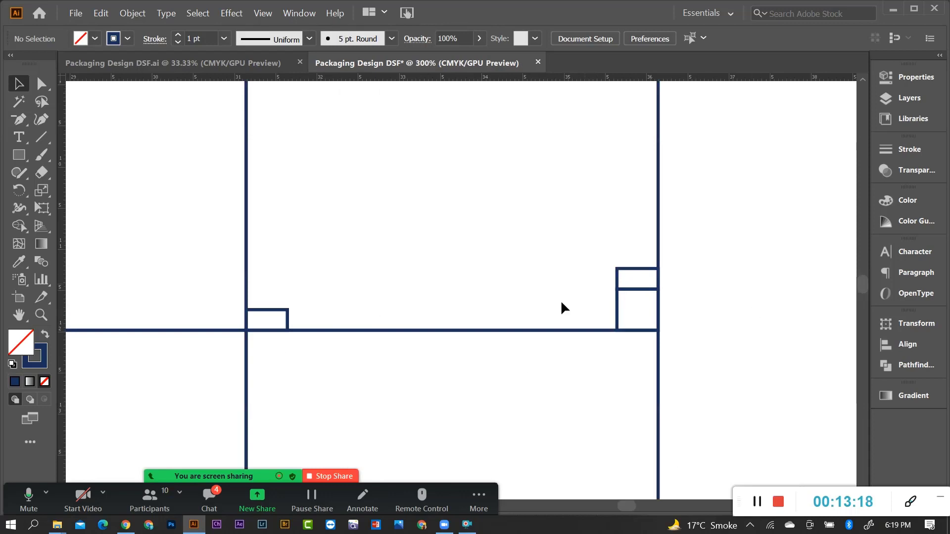
pyautogui.scroll(1, 544, 297)
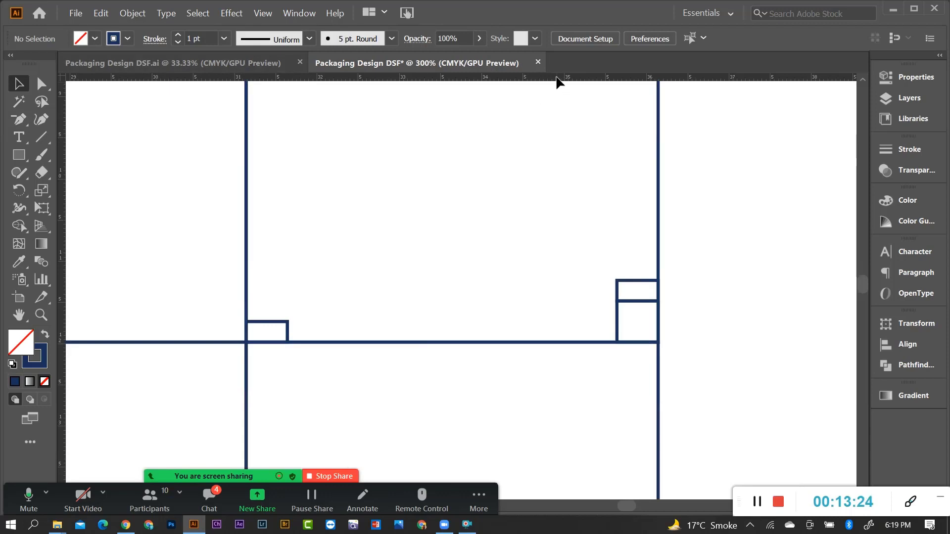
# Add a horizontal guide aligned with the small rectangle's edge
pyautogui.moveTo(556, 79); pyautogui.dragTo(559, 321)
pyautogui.scroll(3, 333, 341)
pyautogui.scroll(2, 322, 326)
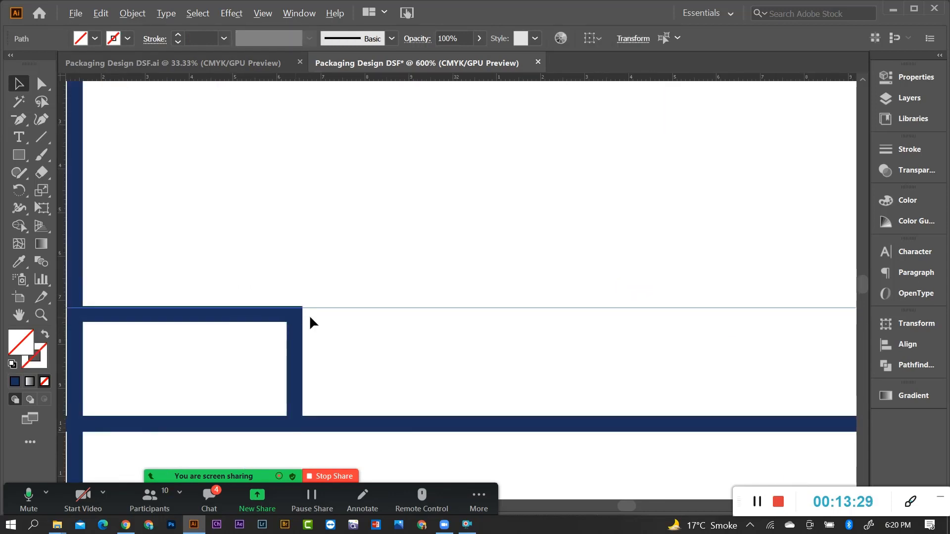
pyautogui.scroll(1, 310, 314)
pyautogui.moveTo(337, 311); pyautogui.dragTo(336, 317)
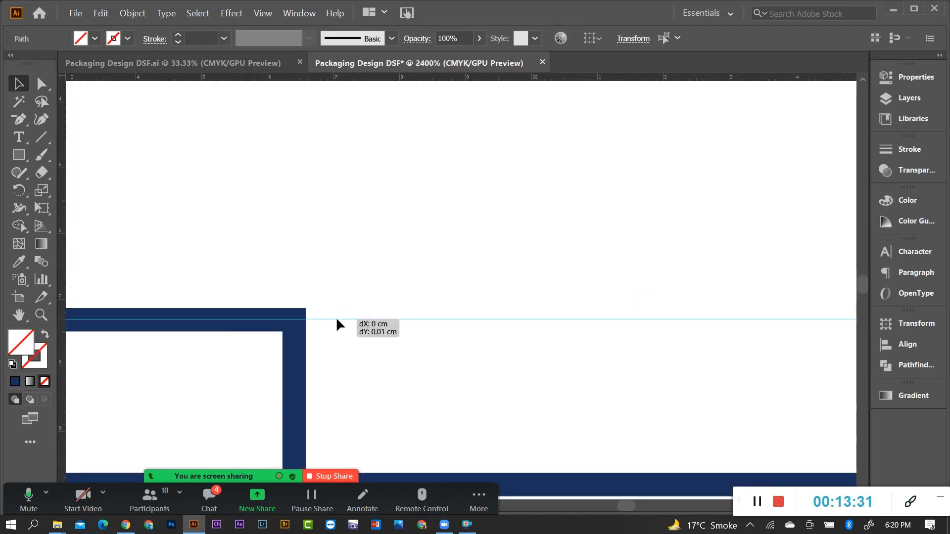
pyautogui.scroll(-5, 352, 313)
pyautogui.scroll(1, 569, 158)
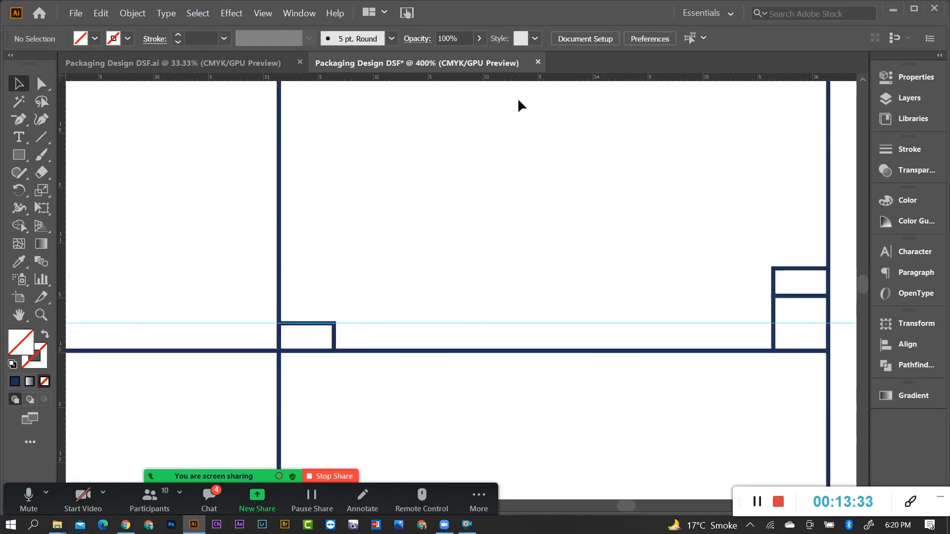
# Add a second horizontal guide along the upper rectangle's top edge
pyautogui.moveTo(530, 79)
pyautogui.mouseDown()
pyautogui.moveTo(534, 298)
pyautogui.moveTo(544, 267)
pyautogui.mouseUp()
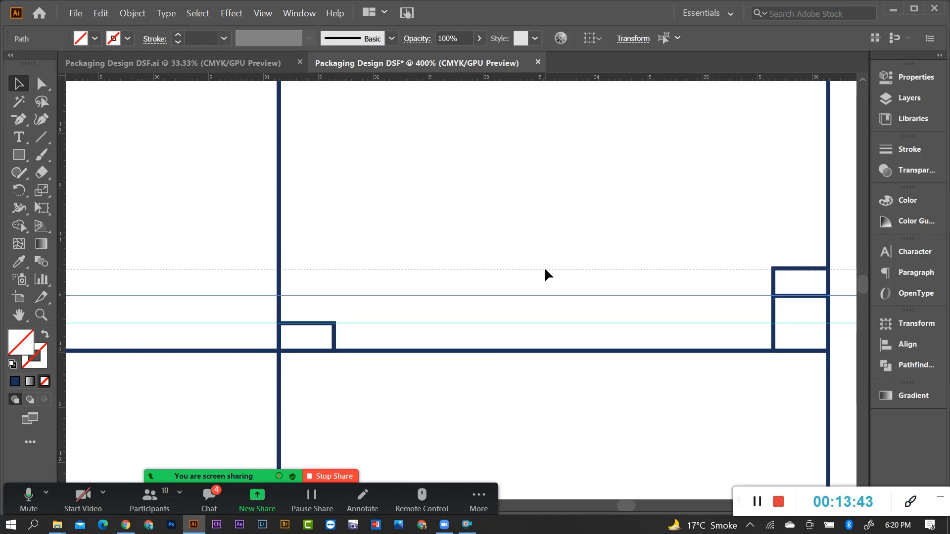
pyautogui.click(513, 249)
pyautogui.scroll(-1, 720, 272)
pyautogui.scroll(2, 696, 259)
pyautogui.scroll(2, 544, 260)
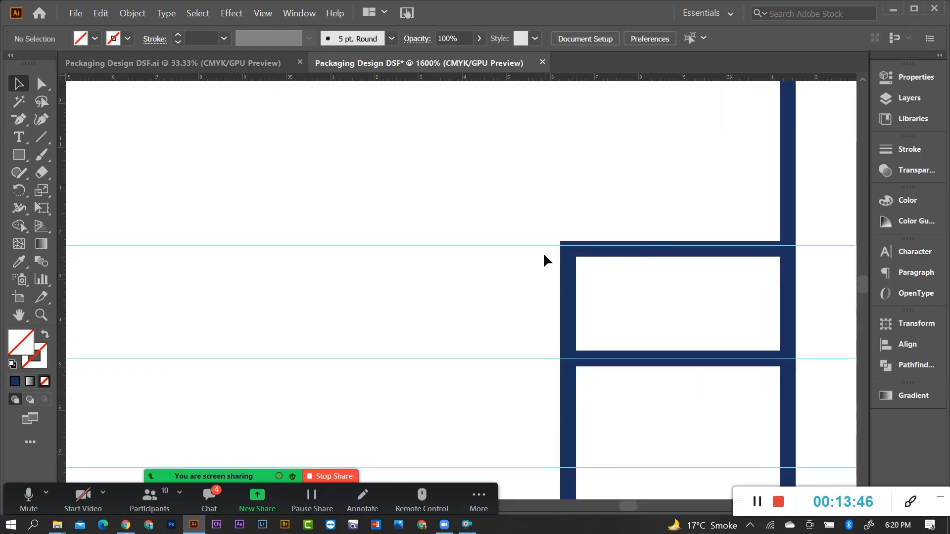
pyautogui.moveTo(542, 245); pyautogui.dragTo(541, 249)
pyautogui.scroll(-3, 545, 272)
pyautogui.scroll(-2, 554, 267)
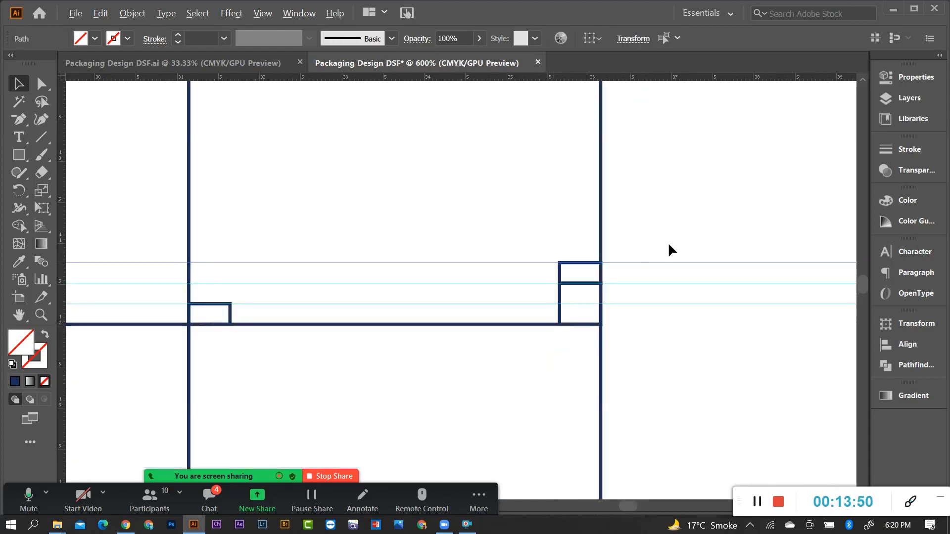
pyautogui.click(711, 268)
pyautogui.scroll(-2, 609, 297)
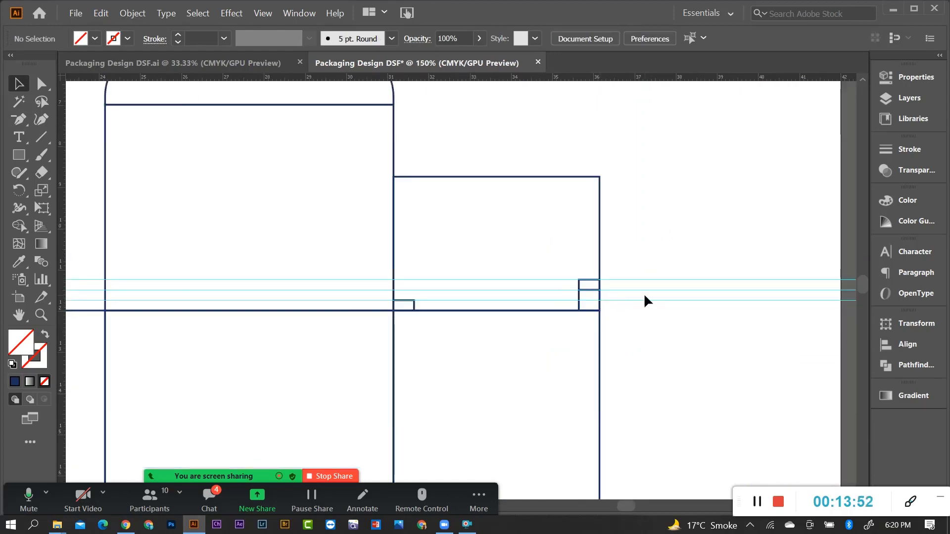
pyautogui.scroll(2, 643, 293)
# Select all the horizontal guides and lock them
pyautogui.moveTo(609, 240); pyautogui.dragTo(631, 332)
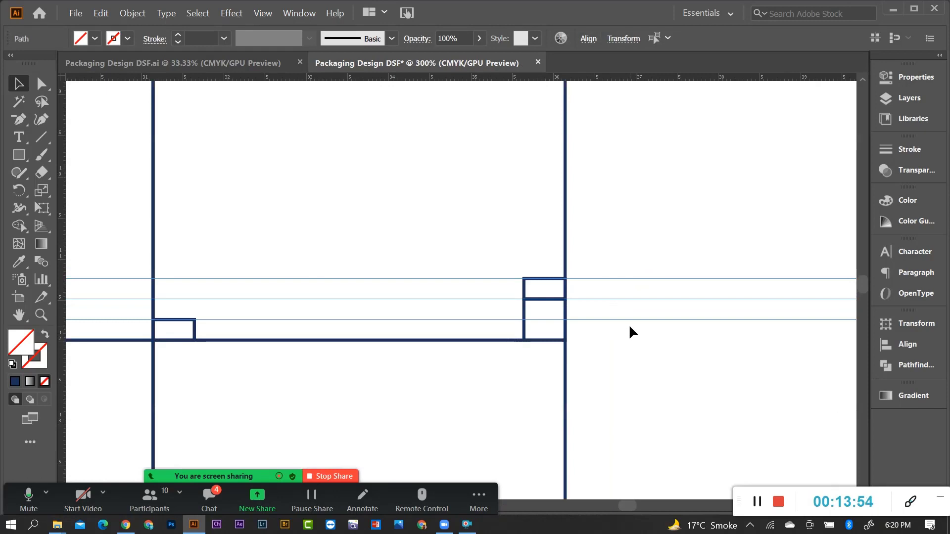
pyautogui.keyDown('shift'); pyautogui.click(634, 319); pyautogui.keyUp('shift')
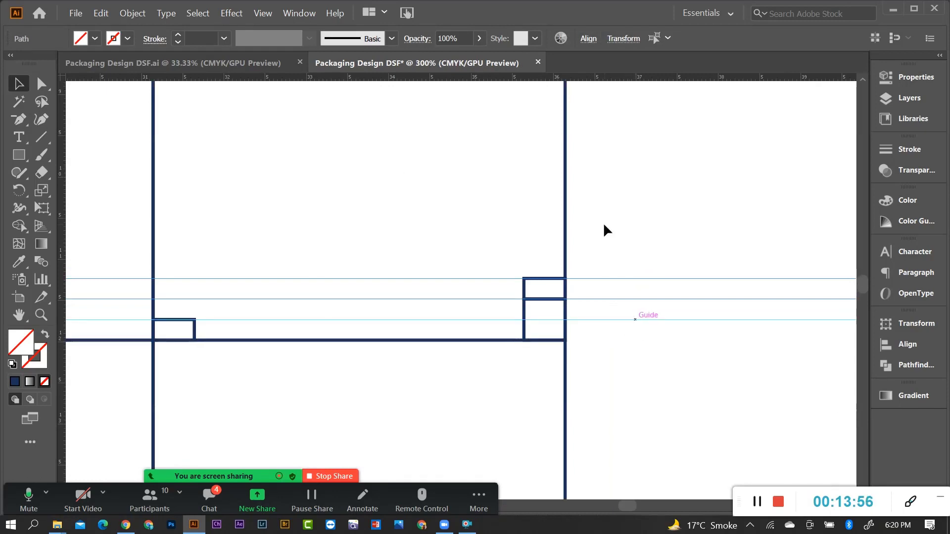
pyautogui.rightClick(637, 277)
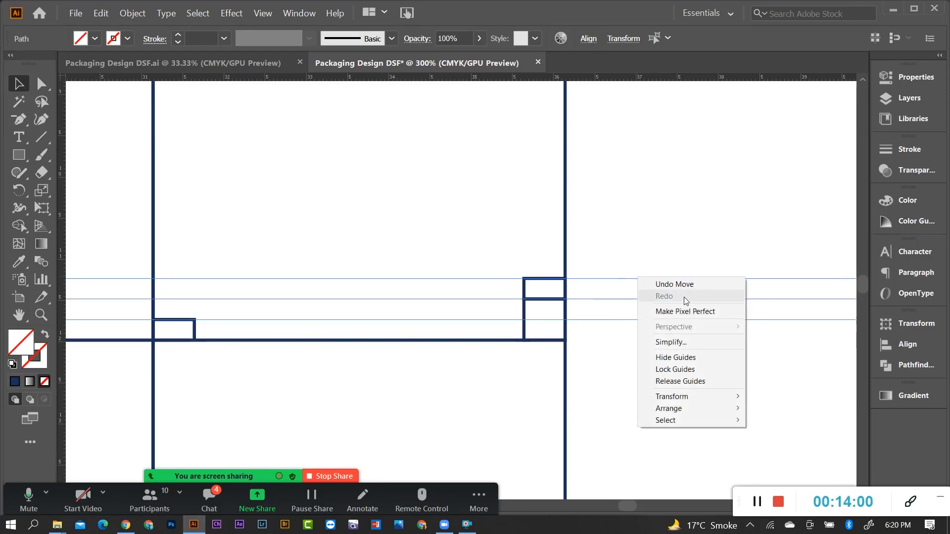
pyautogui.click(673, 370)
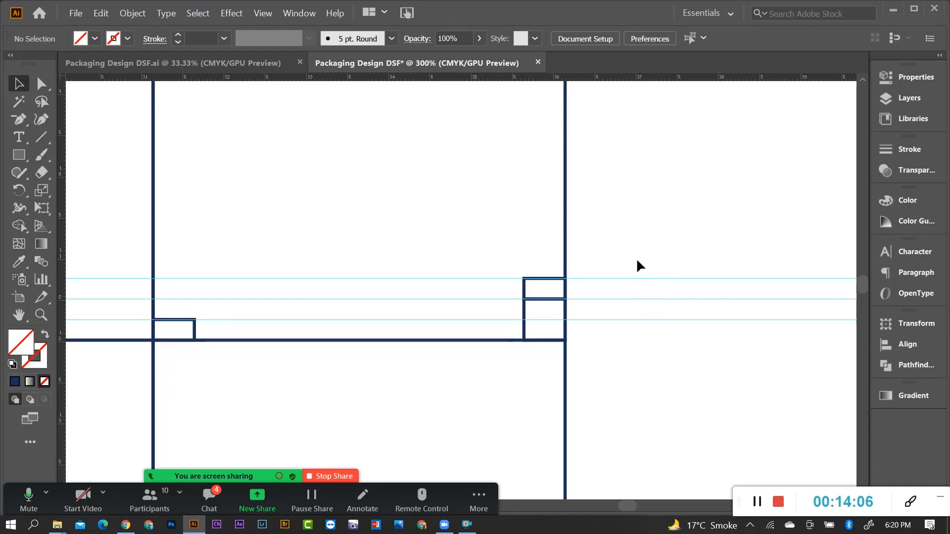
# Delete the small boxes along the fold line
pyautogui.scroll(-2, 654, 317)
pyautogui.scroll(-1, 596, 307)
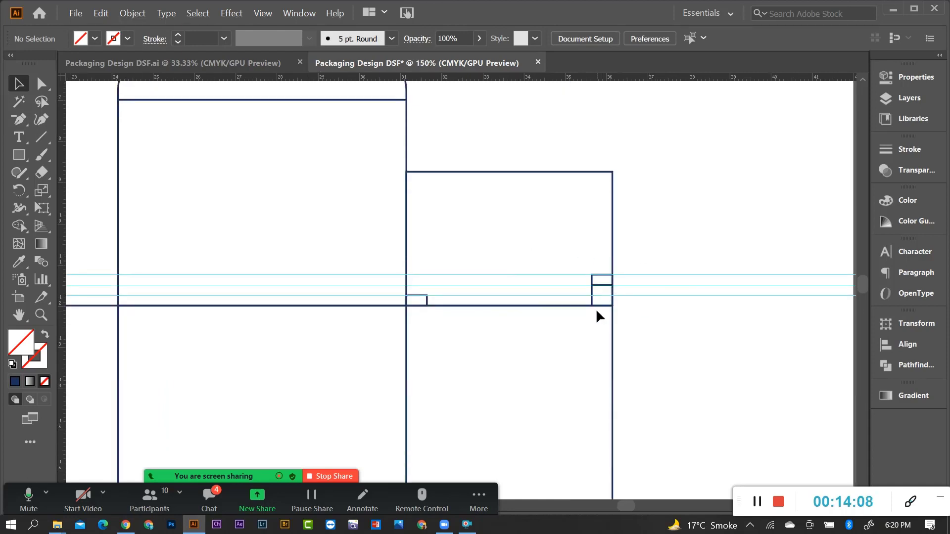
pyautogui.scroll(3, 564, 296)
pyautogui.scroll(-2, 485, 299)
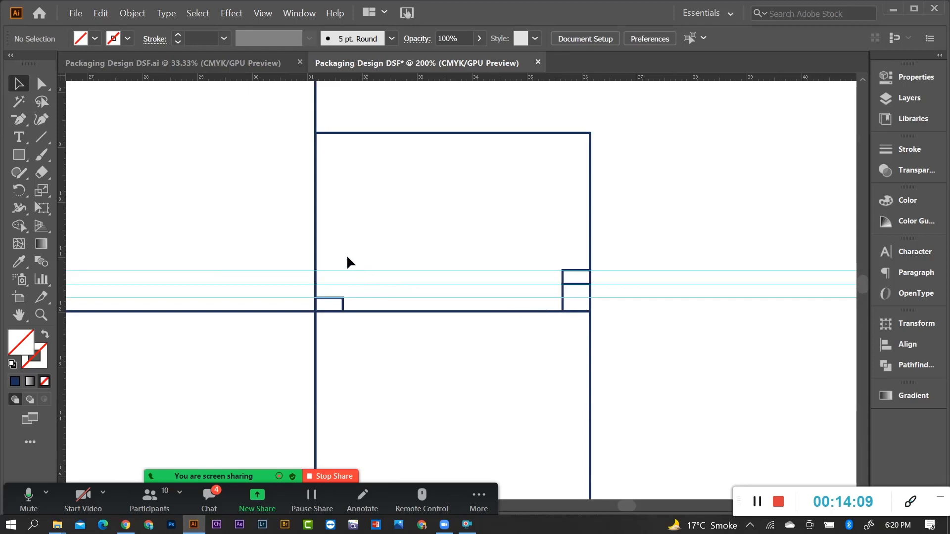
pyautogui.moveTo(340, 255); pyautogui.dragTo(578, 308)
pyautogui.press('Delete')
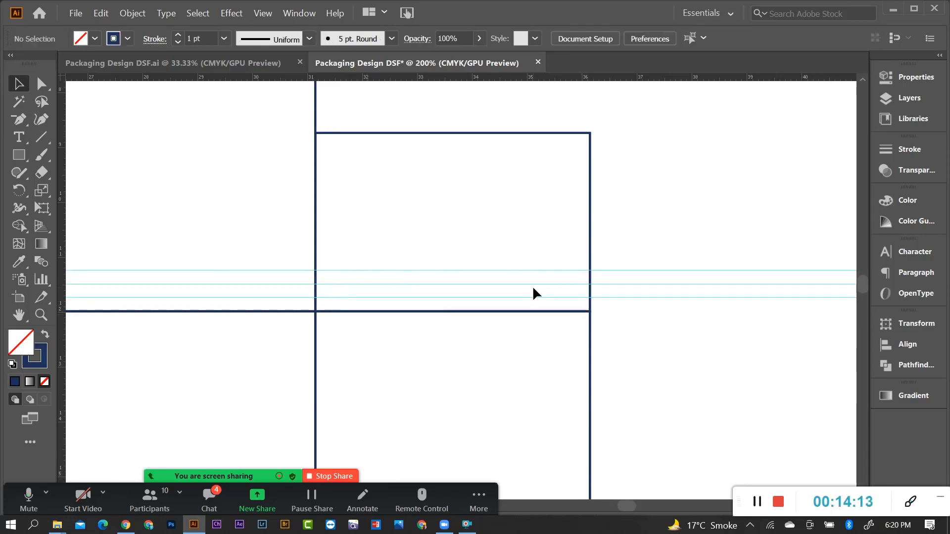
# Add anchor points where the guides cross the flap's left and right edges
pyautogui.scroll(-1, 338, 272)
pyautogui.scroll(4, 338, 280)
pyautogui.scroll(2, 284, 277)
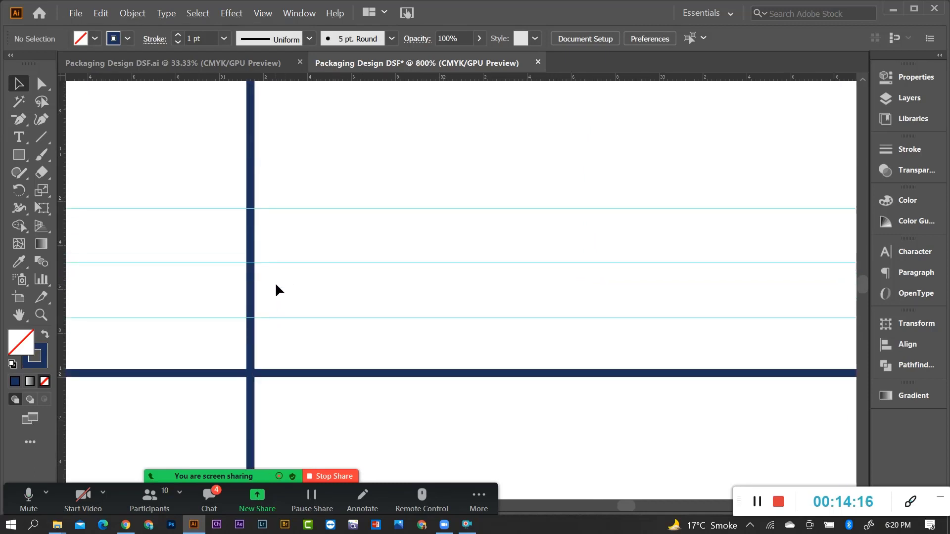
pyautogui.click(17, 123)
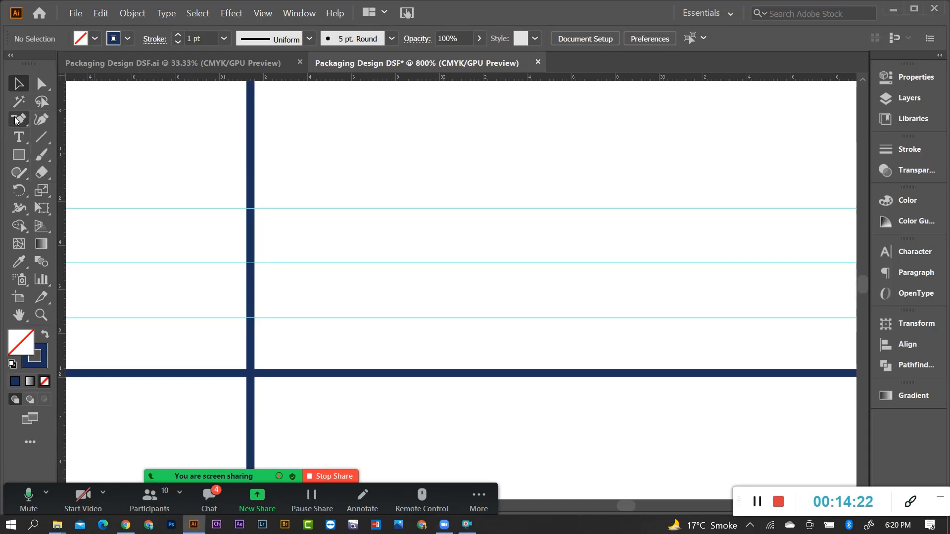
pyautogui.moveTo(16, 120); pyautogui.dragTo(71, 121)
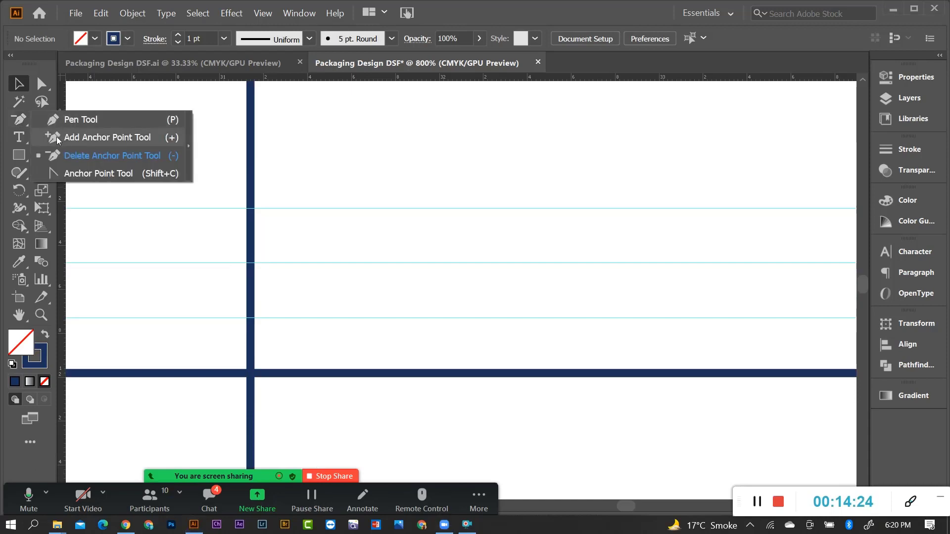
pyautogui.click(99, 136)
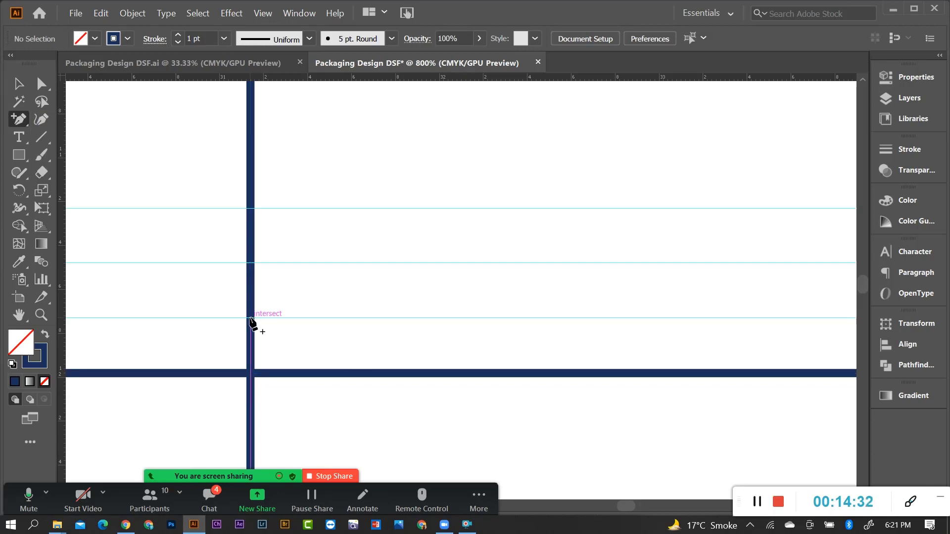
pyautogui.click(250, 320)
pyautogui.scroll(-3, 213, 332)
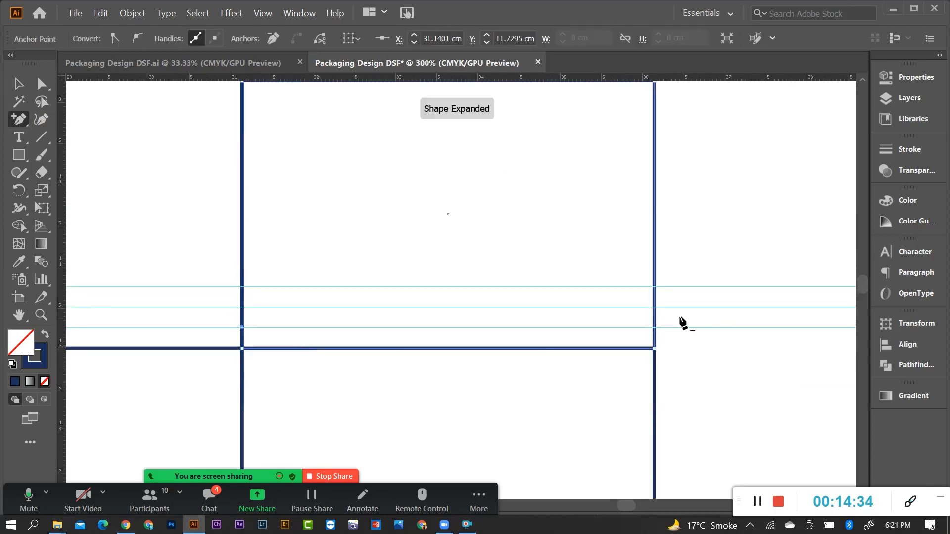
pyautogui.scroll(4, 663, 322)
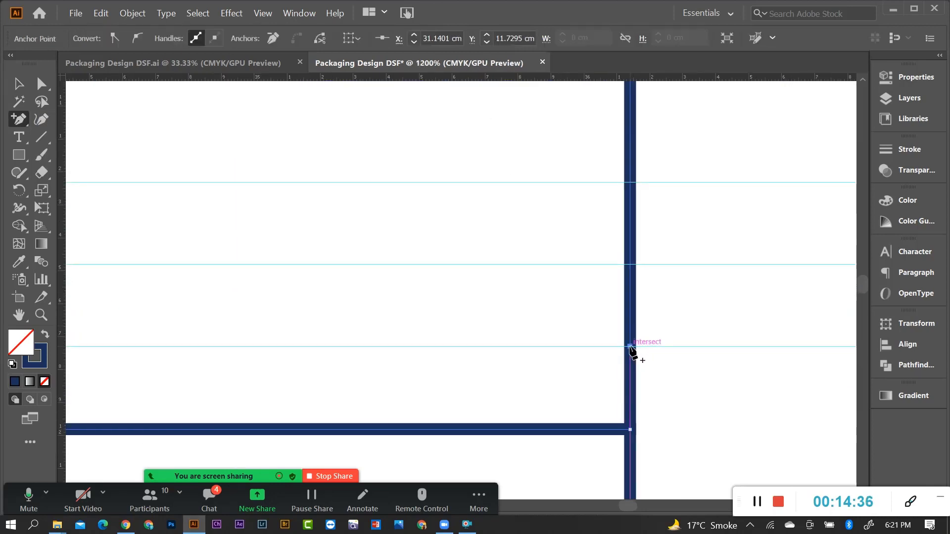
pyautogui.click(630, 346)
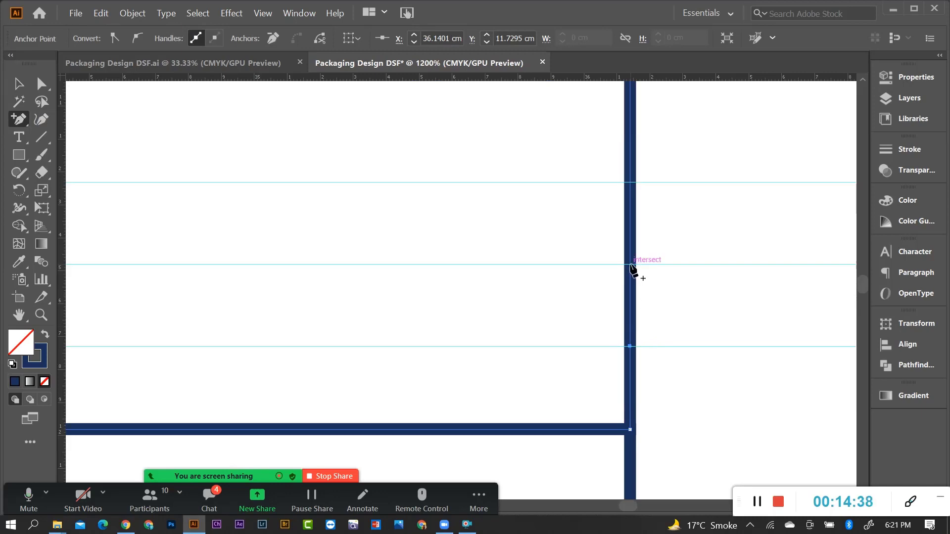
pyautogui.click(630, 265)
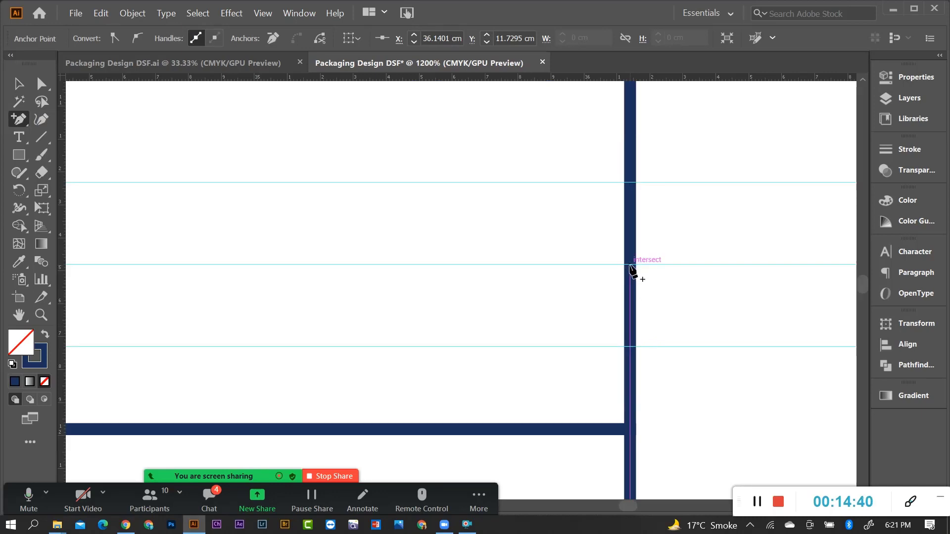
pyautogui.click(630, 182)
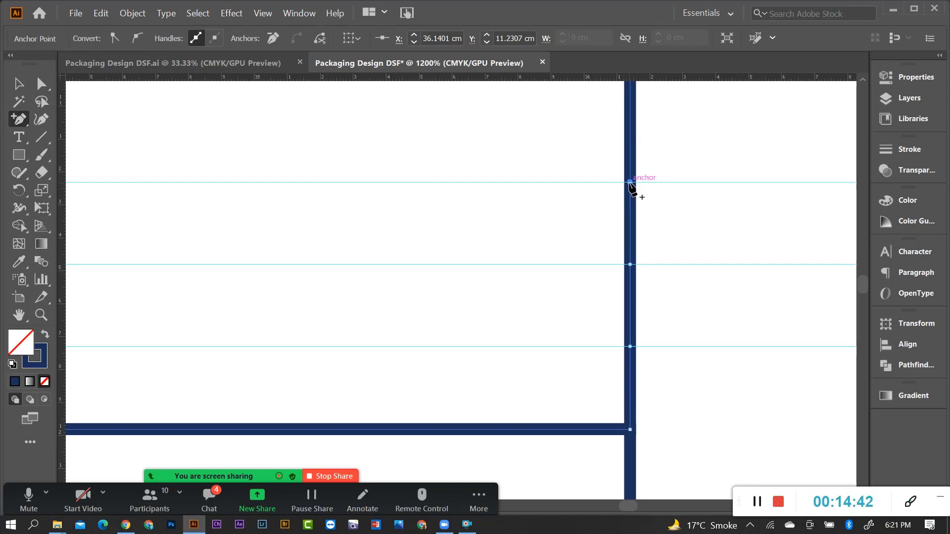
pyautogui.scroll(-1, 620, 307)
pyautogui.scroll(-1, 620, 307)
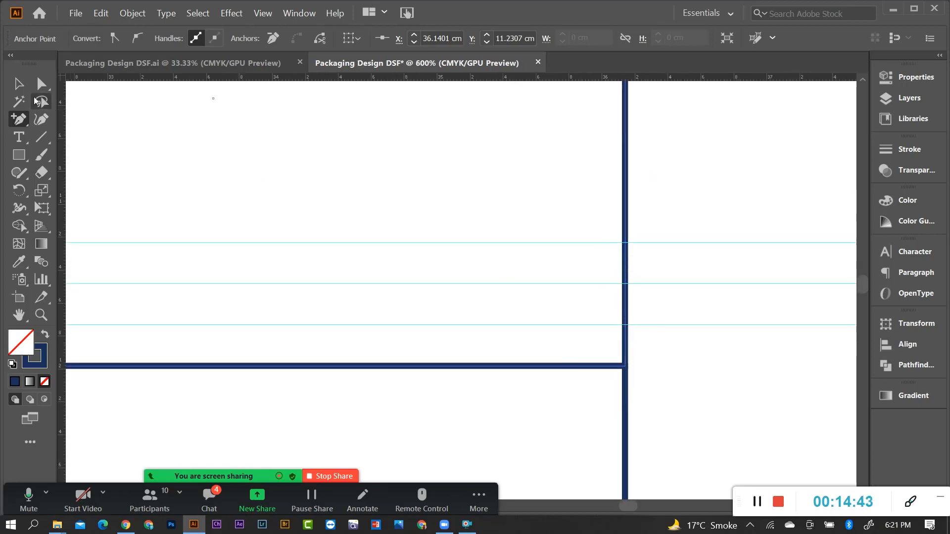
# Taper the flap's left side by nudging the lower-guide anchor and top-left corner inward
pyautogui.hotkey('ctrl', '-')
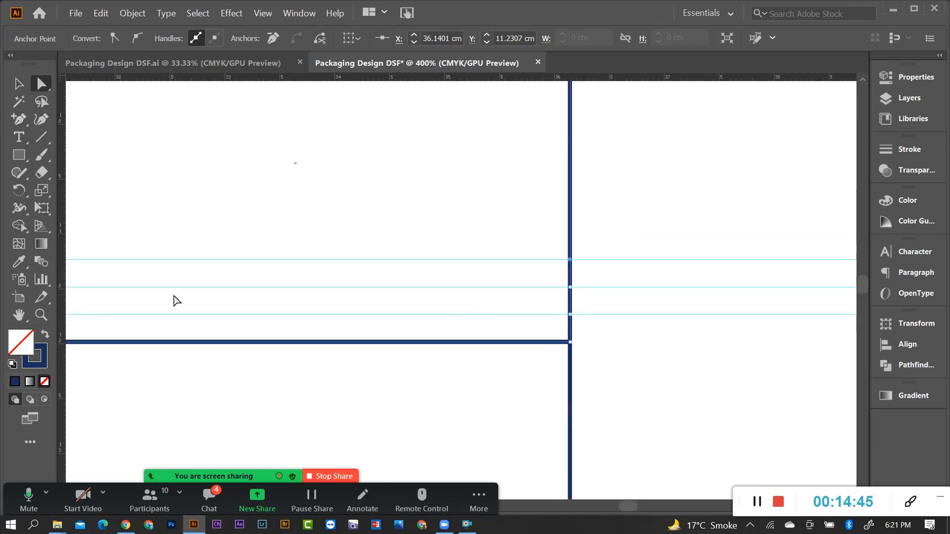
pyautogui.scroll(-1, 484, 350)
pyautogui.scroll(1, 333, 337)
pyautogui.scroll(1, 291, 333)
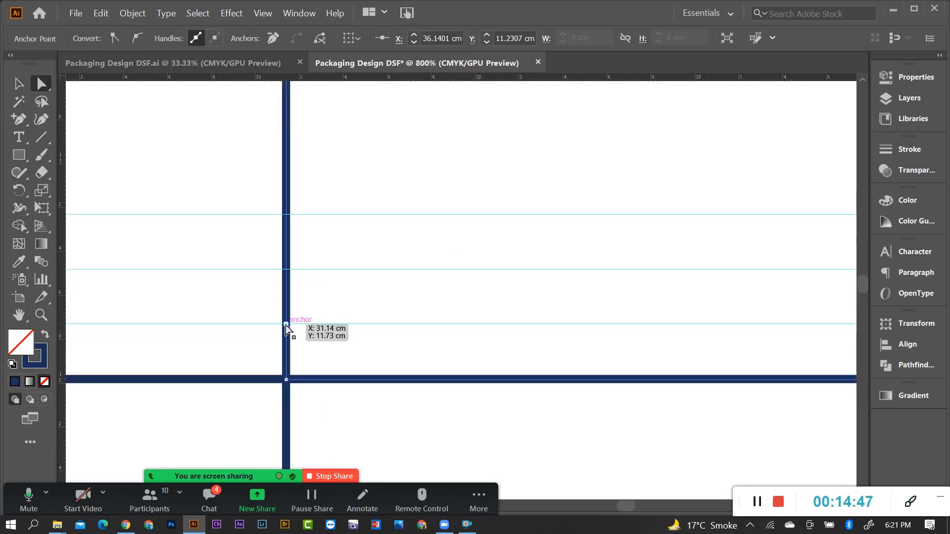
pyautogui.click(286, 325)
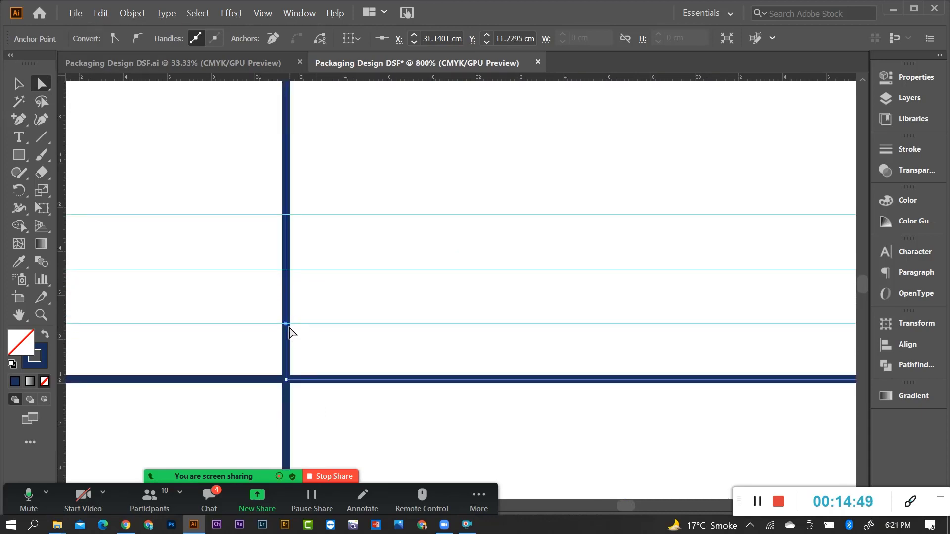
pyautogui.hotkey('shift', 'Right')
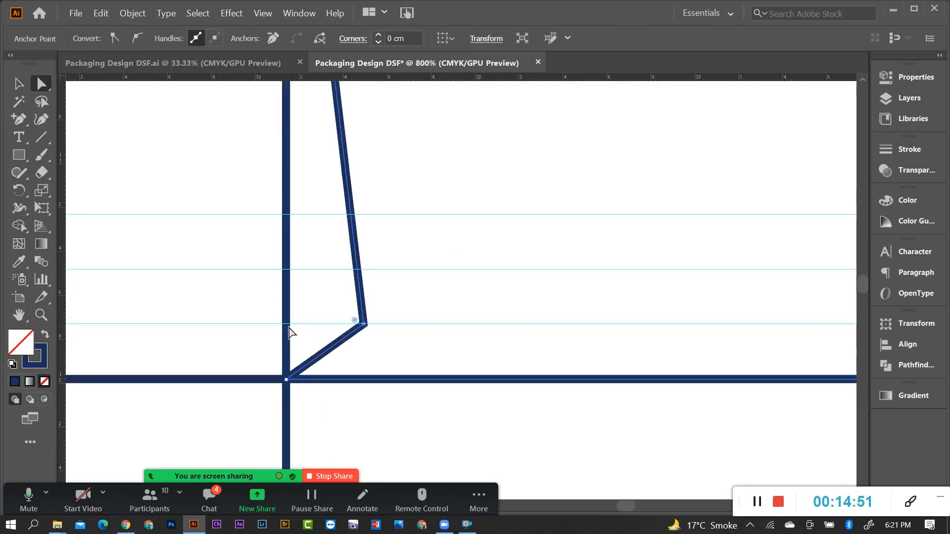
pyautogui.scroll(-1, 292, 334)
pyautogui.scroll(2, 300, 335)
pyautogui.scroll(2, 304, 272)
pyautogui.scroll(-1, 341, 222)
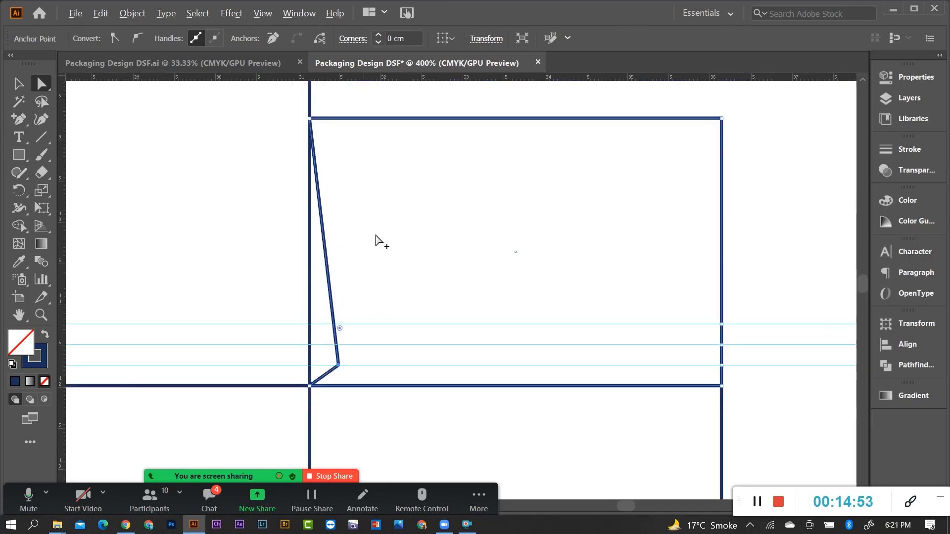
pyautogui.click(310, 119)
pyautogui.hotkey('shift', 'Right')
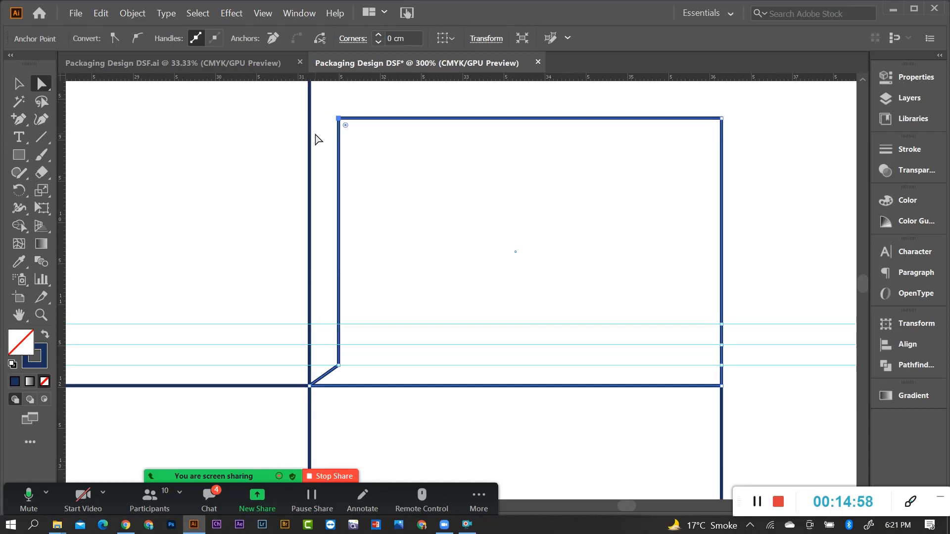
pyautogui.hotkey('shift', 'Right')
# Taper the right side by moving its guide anchor and top-right corner inward, slanting the shoulder
pyautogui.scroll(1, 749, 364)
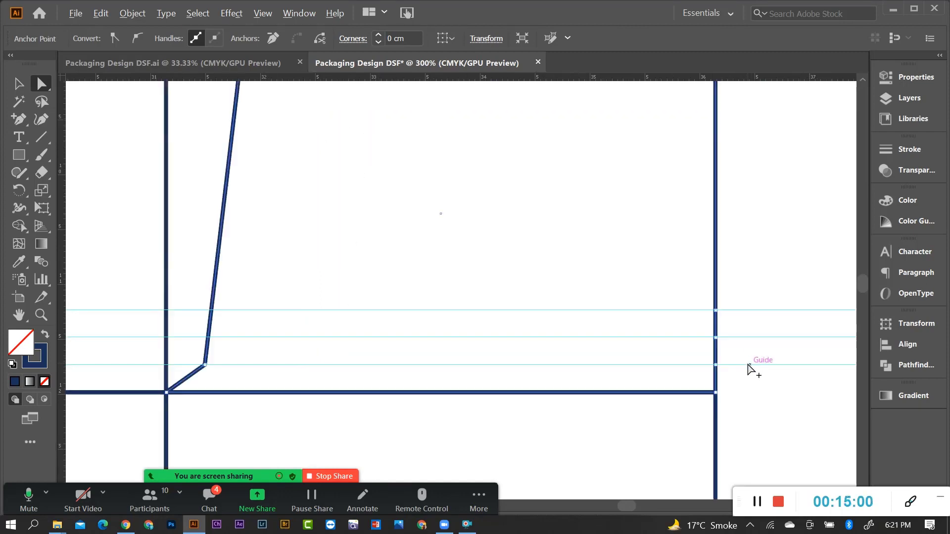
pyautogui.scroll(2, 701, 381)
pyautogui.click(685, 262)
pyautogui.scroll(-1, 682, 264)
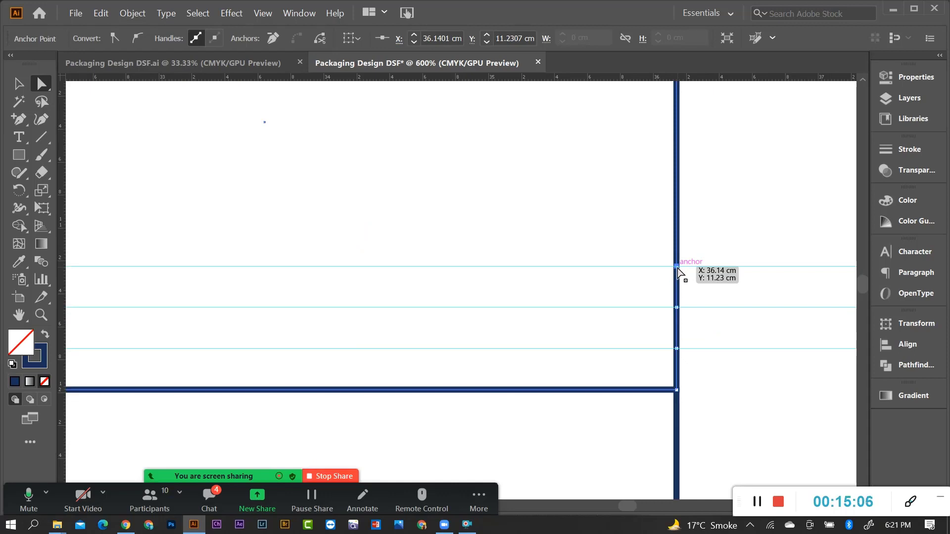
pyautogui.hotkey('shift', 'Left')
pyautogui.hotkey('shift', 'Left')
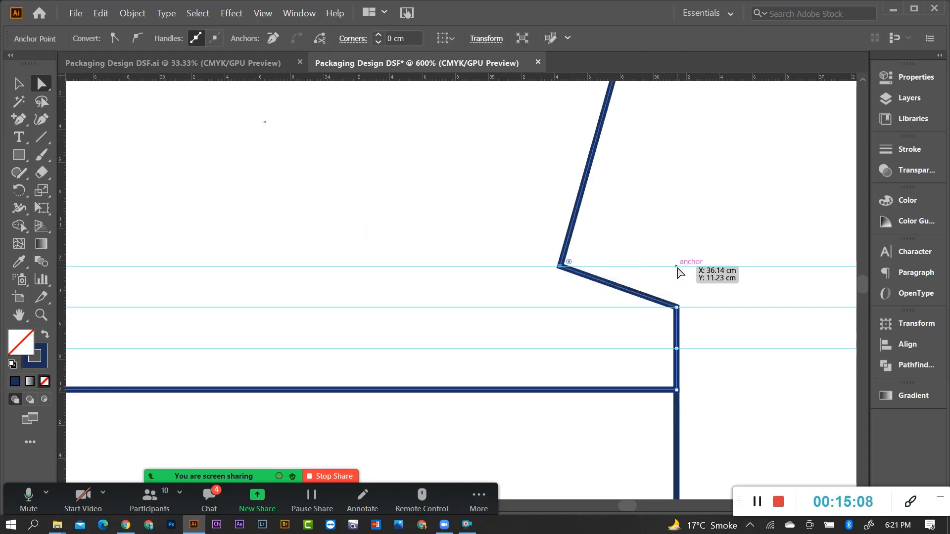
pyautogui.scroll(-3, 680, 270)
pyautogui.scroll(1, 690, 286)
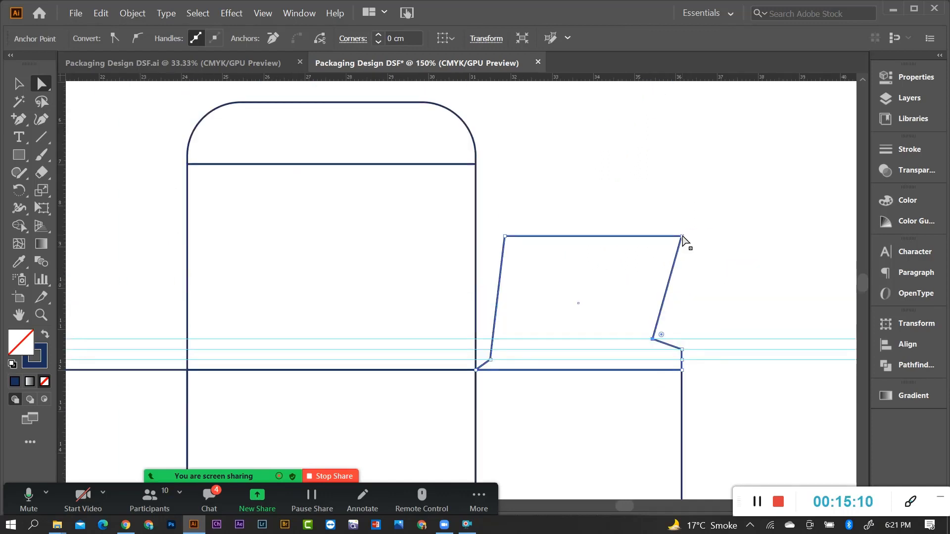
pyautogui.moveTo(687, 256); pyautogui.dragTo(677, 232)
pyautogui.hotkey('shift', 'Left')
pyautogui.hotkey('shift', 'Left')
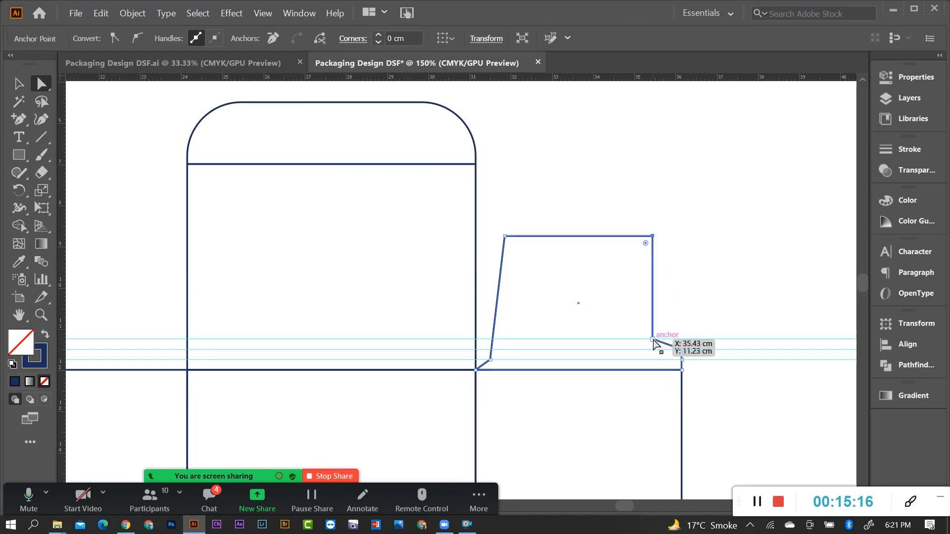
pyautogui.moveTo(653, 340); pyautogui.dragTo(667, 339)
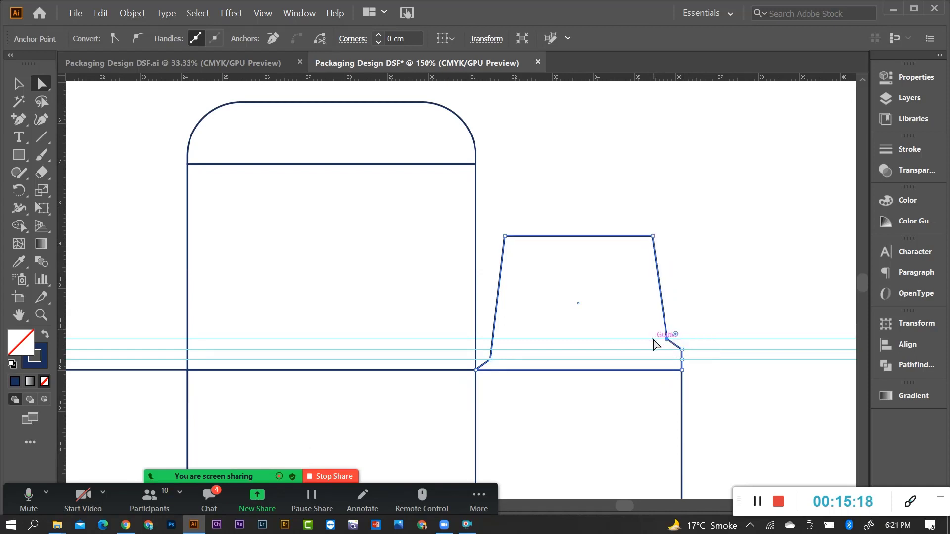
pyautogui.click(712, 244)
pyautogui.keyDown('alt'); pyautogui.scroll(-3, 604, 218); pyautogui.keyUp('alt')
# Return to the Selection tool, review the full dieline, and bring up the guide options
pyautogui.scroll(-2, 611, 257)
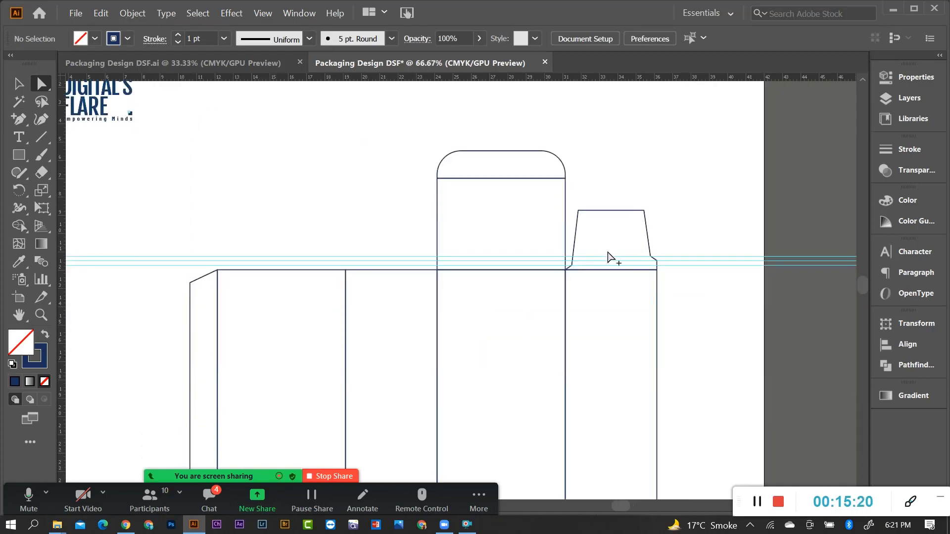
pyautogui.keyDown('alt'); pyautogui.scroll(3, 604, 250); pyautogui.keyUp('alt')
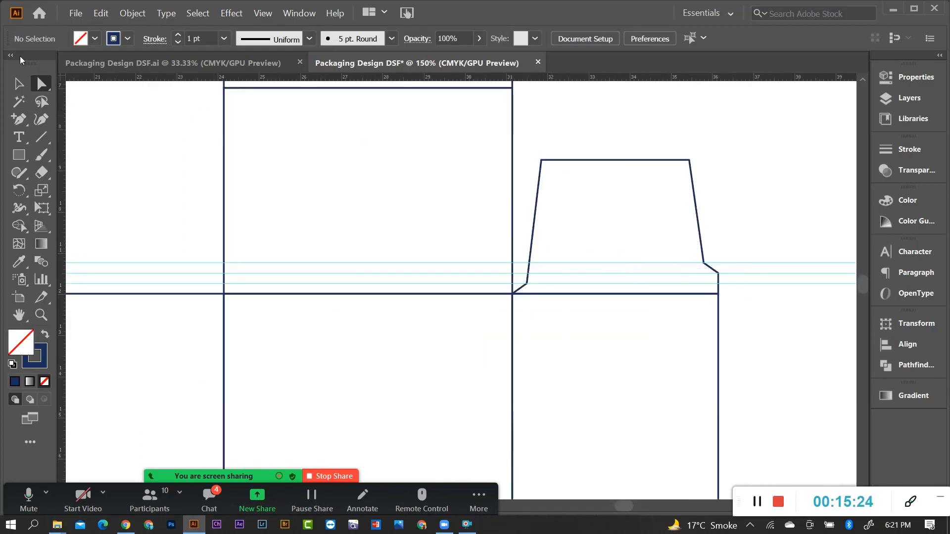
pyautogui.click(19, 83)
pyautogui.keyDown('alt'); pyautogui.scroll(-2, 628, 225); pyautogui.keyUp('alt')
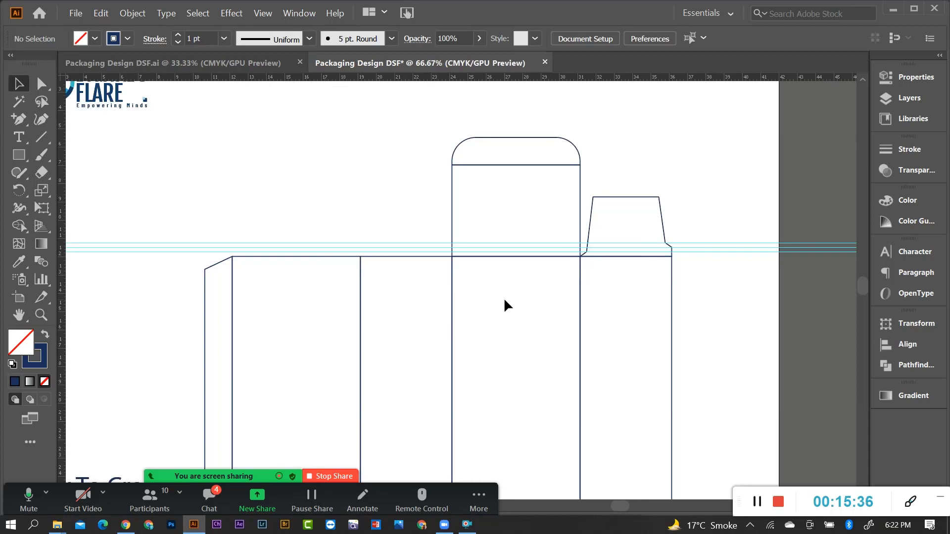
pyautogui.scroll(-2, 702, 218)
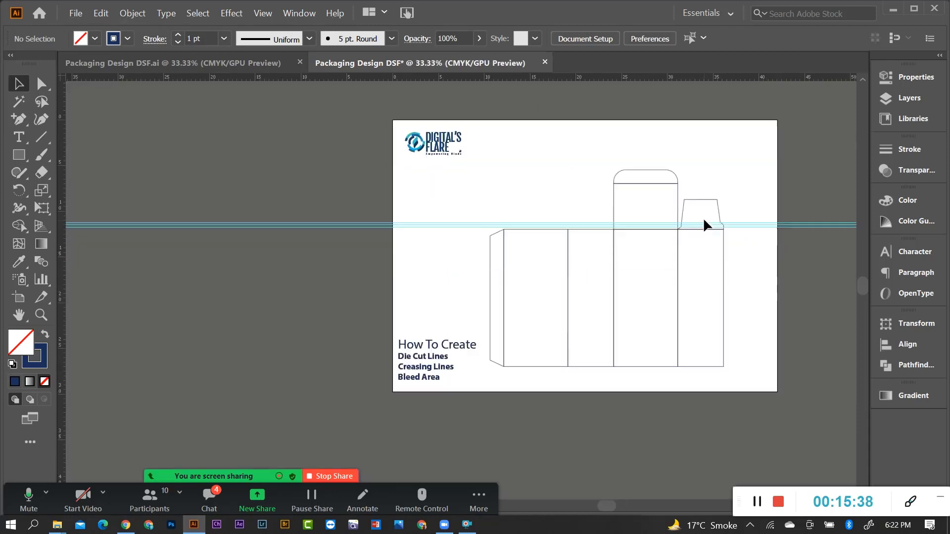
pyautogui.scroll(1, 714, 221)
pyautogui.scroll(1, 713, 222)
pyautogui.scroll(-2, 716, 184)
pyautogui.scroll(-2, 636, 197)
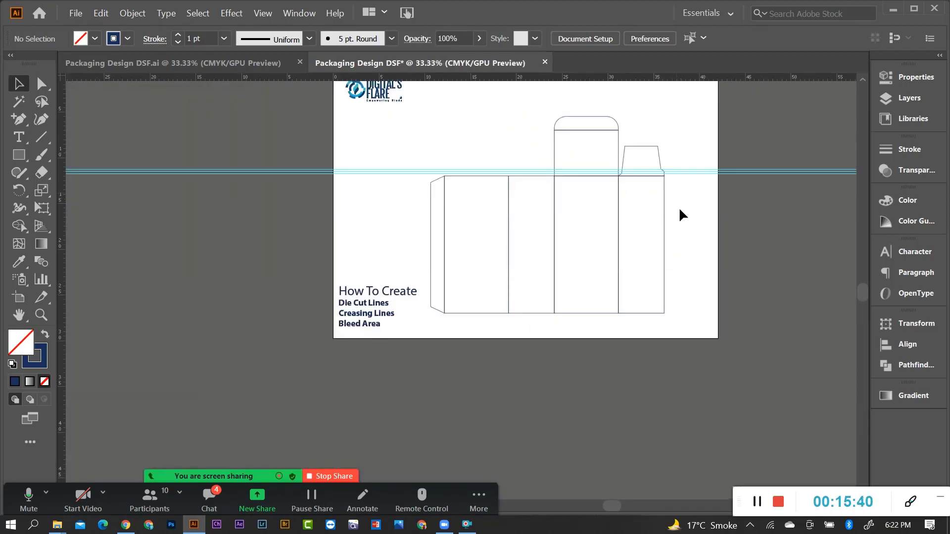
pyautogui.scroll(1, 563, 161)
pyautogui.scroll(1, 561, 156)
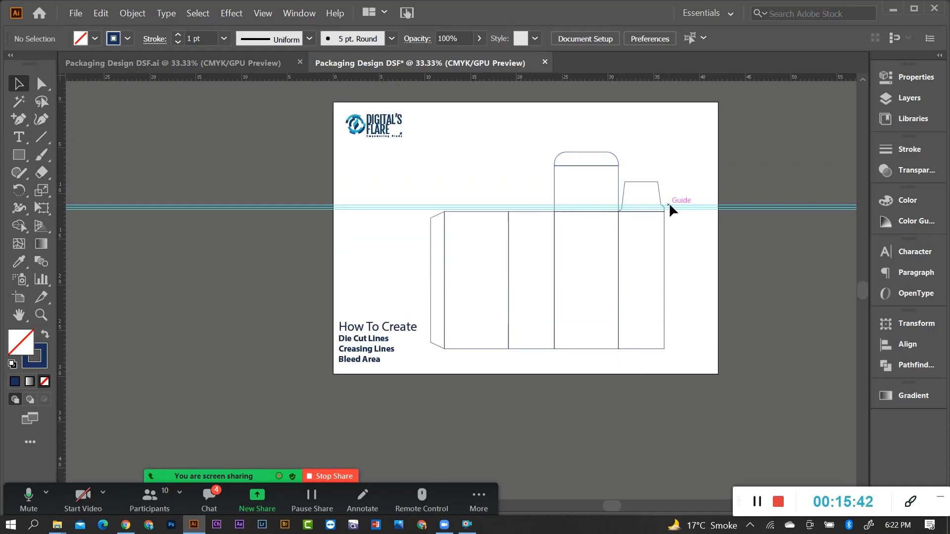
pyautogui.scroll(1, 668, 205)
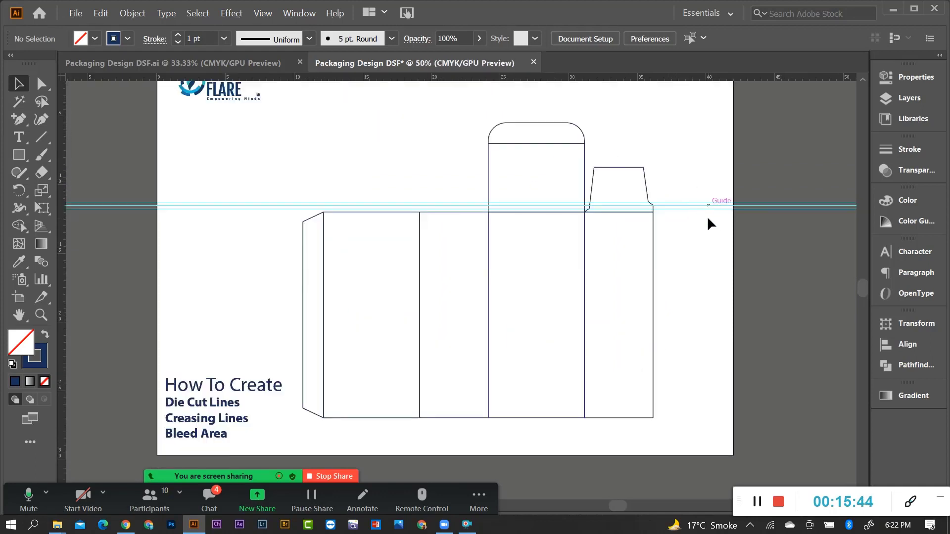
pyautogui.rightClick(708, 203)
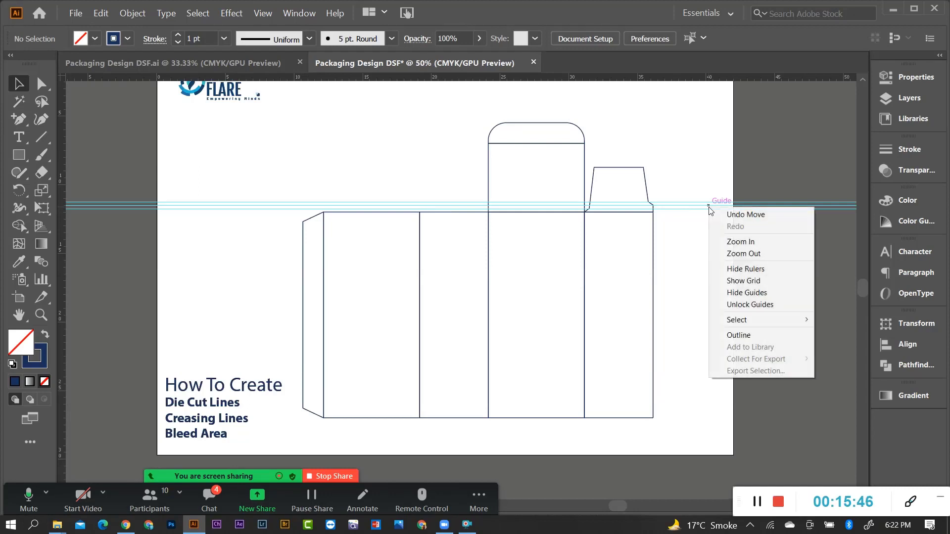
# Unlock the horizontal guides and delete them
pyautogui.click(756, 305)
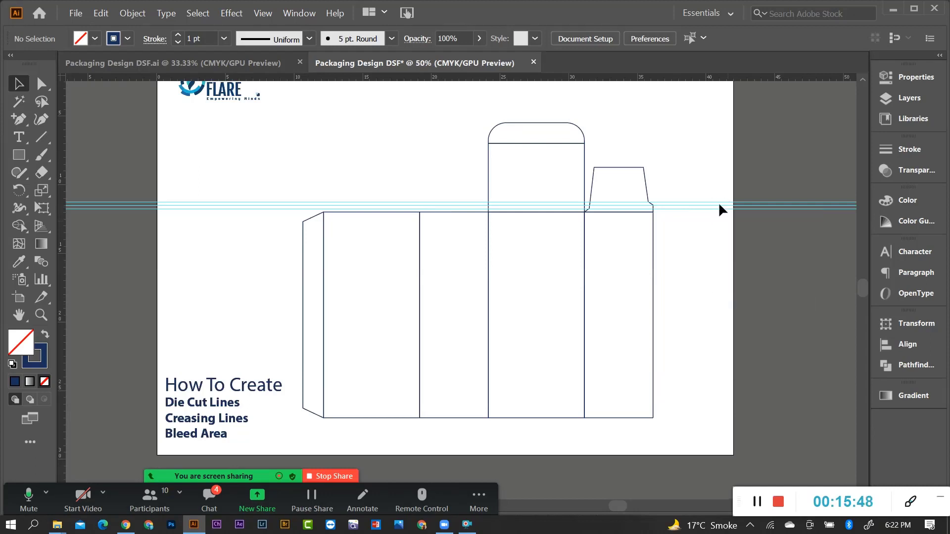
pyautogui.moveTo(721, 219); pyautogui.dragTo(721, 219)
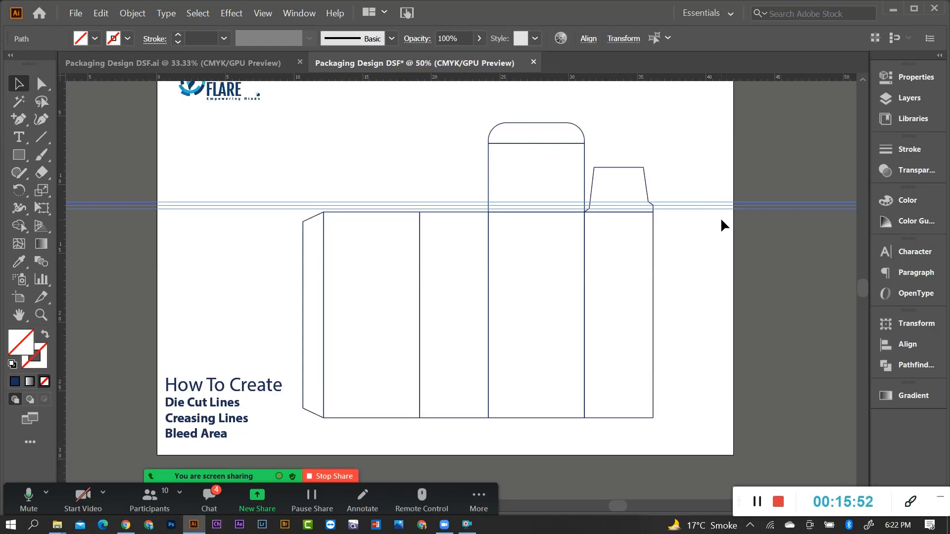
pyautogui.press('Delete')
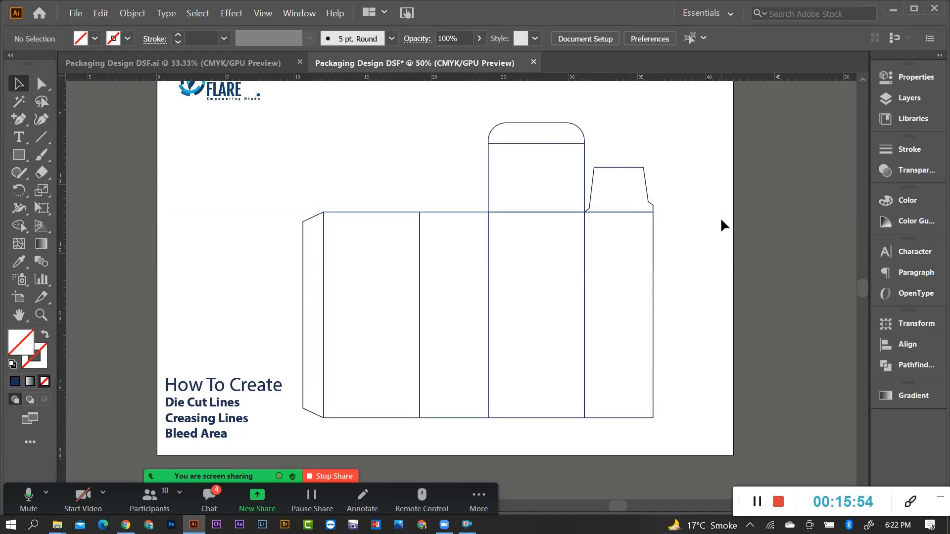
# Move the whole box dieline higher up the artboard
pyautogui.moveTo(294, 121)
pyautogui.mouseDown()
pyautogui.moveTo(604, 354)
pyautogui.moveTo(648, 406)
pyautogui.moveTo(648, 396)
pyautogui.mouseUp()
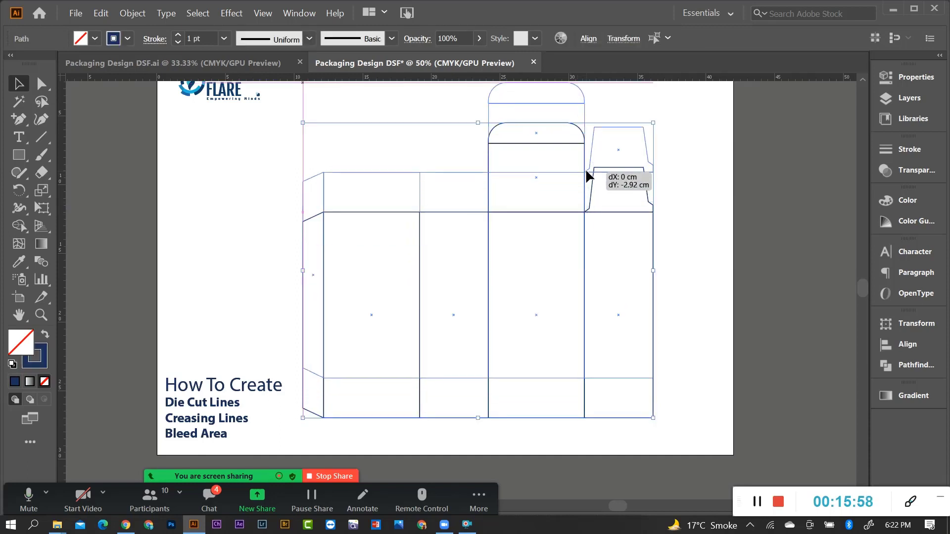
pyautogui.moveTo(580, 211); pyautogui.dragTo(593, 169)
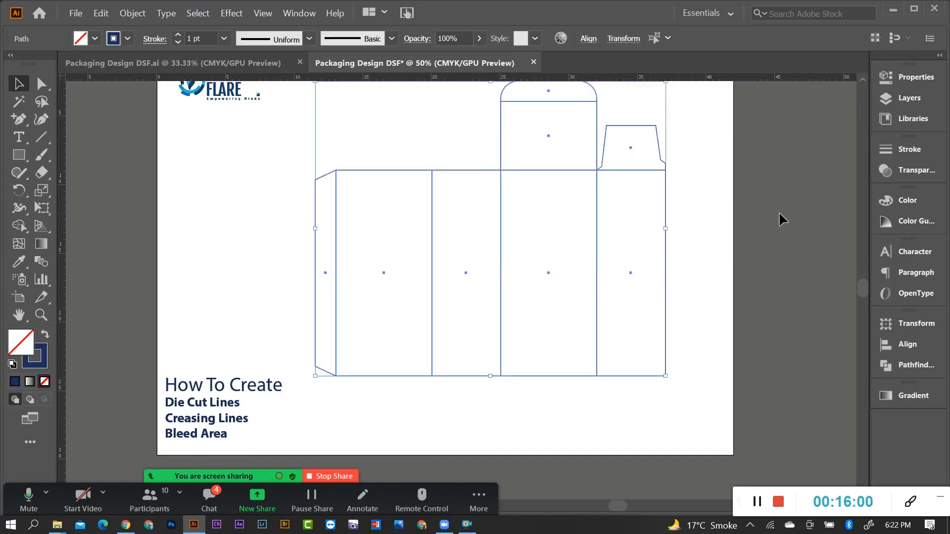
pyautogui.click(780, 225)
pyautogui.click(661, 144)
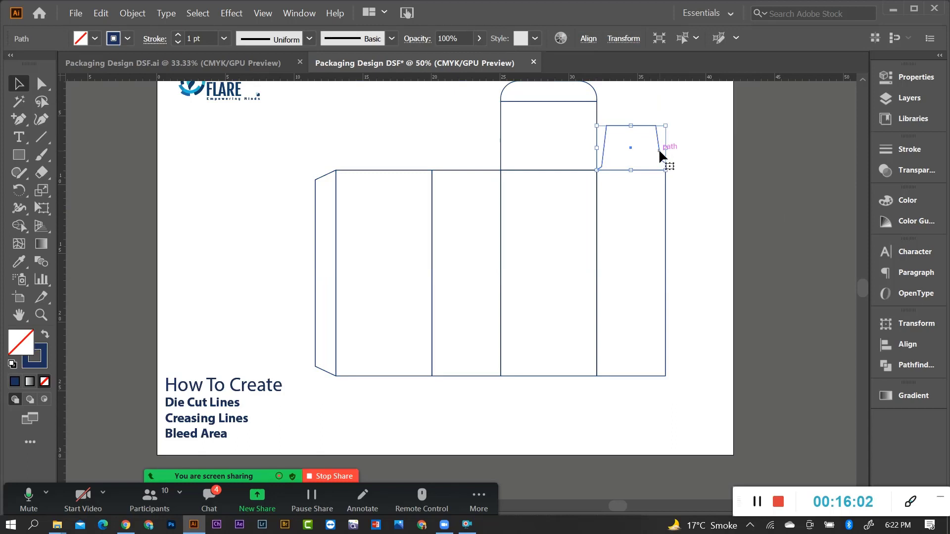
# Copy the top tab beneath the right panel and flip it upside down
pyautogui.moveTo(659, 152); pyautogui.dragTo(662, 360)
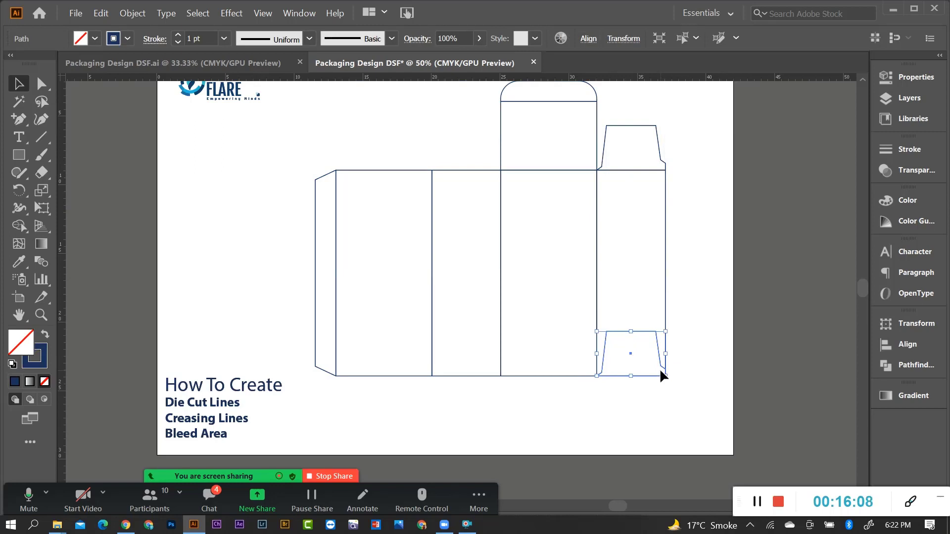
pyautogui.click(931, 324)
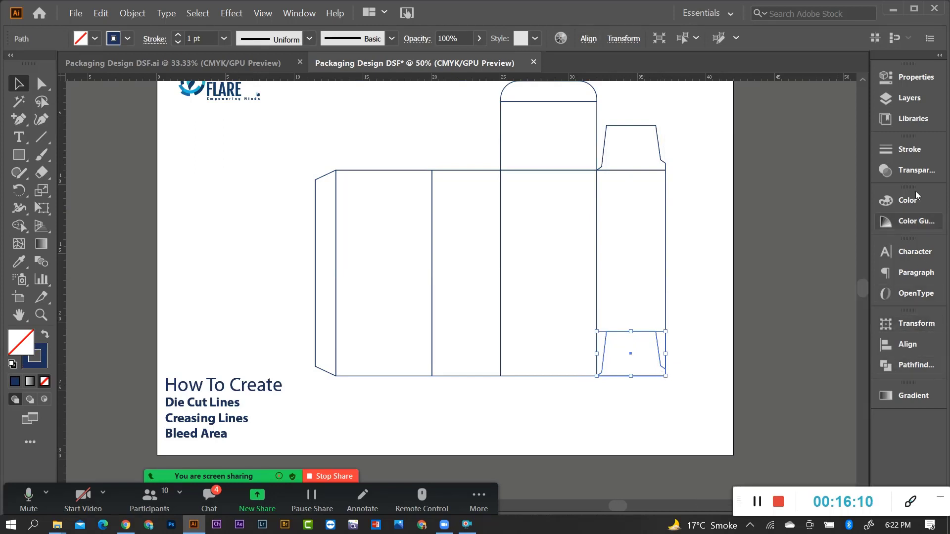
pyautogui.click(927, 81)
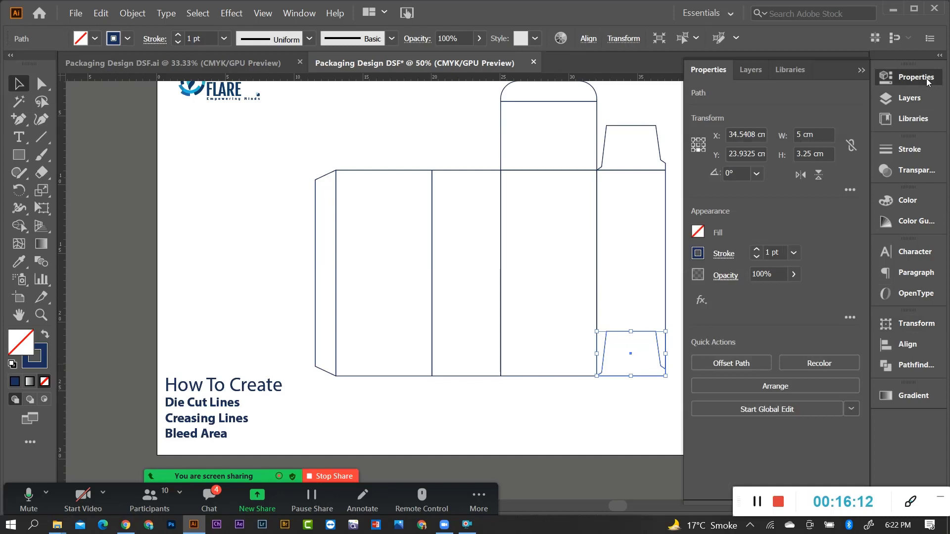
pyautogui.click(819, 175)
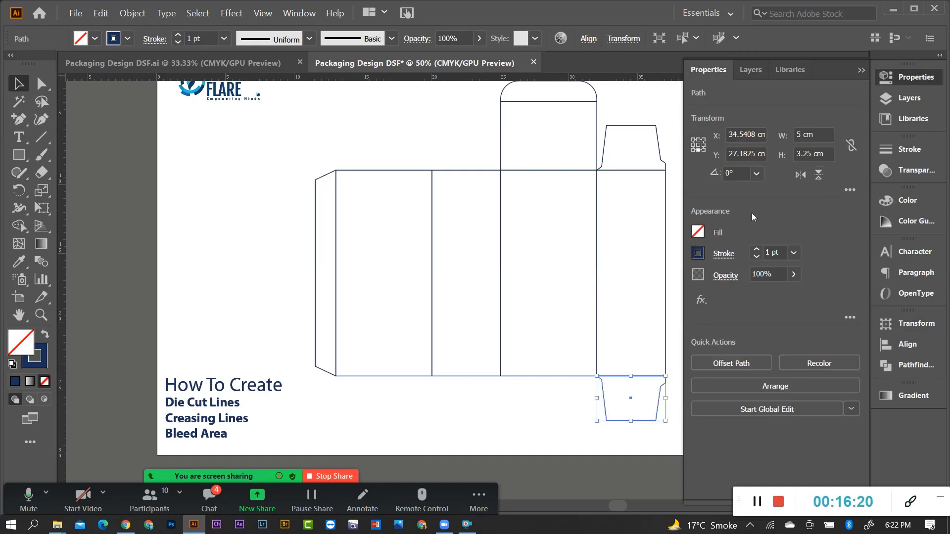
pyautogui.click(572, 390)
# Copy the right panel's top and bottom tabs onto the second panel and mirror them
pyautogui.scroll(-1, 505, 346)
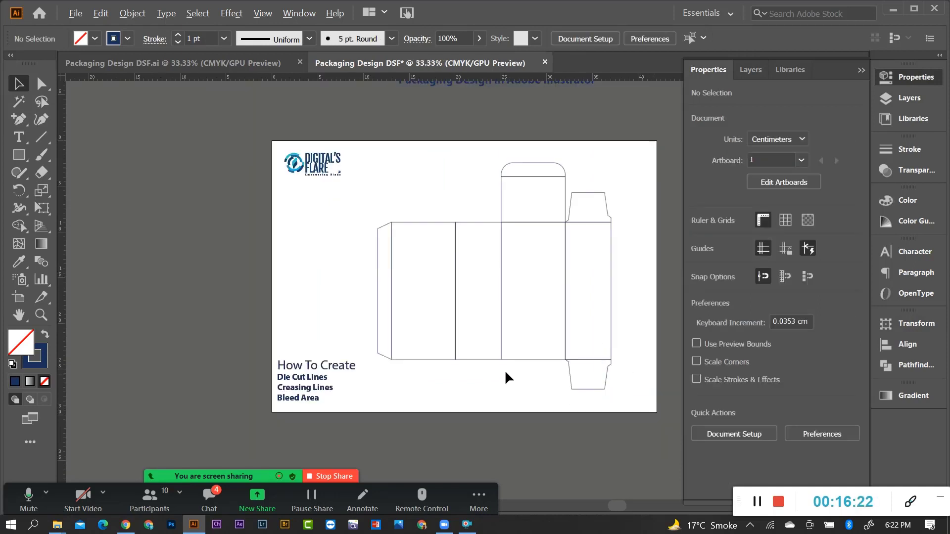
pyautogui.scroll(-1, 599, 188)
pyautogui.moveTo(593, 197); pyautogui.dragTo(591, 196)
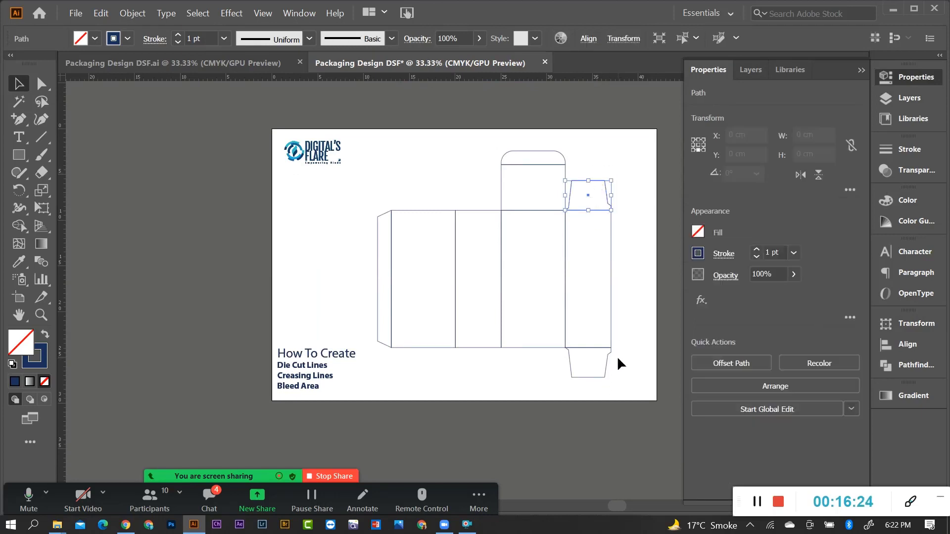
pyautogui.keyDown('shift'); pyautogui.click(590, 367); pyautogui.keyUp('shift')
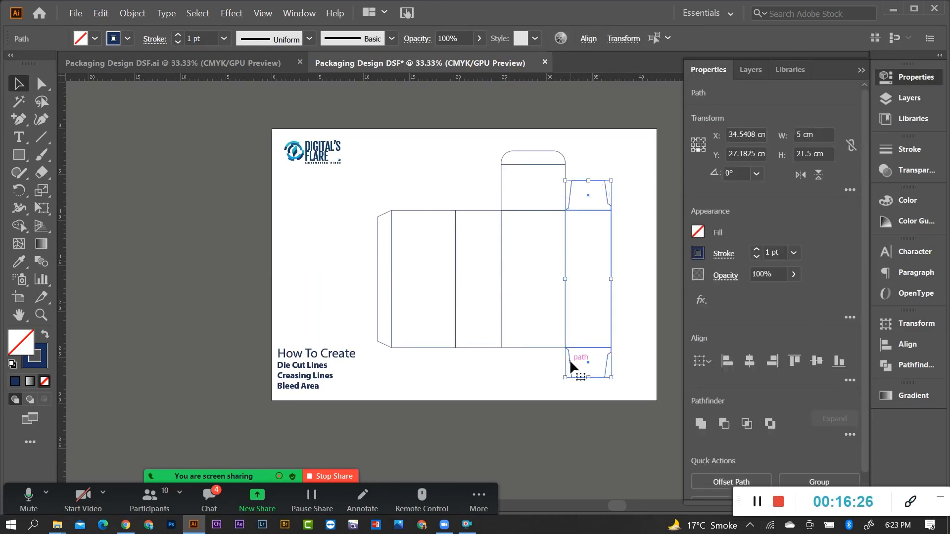
pyautogui.moveTo(570, 363); pyautogui.dragTo(459, 364)
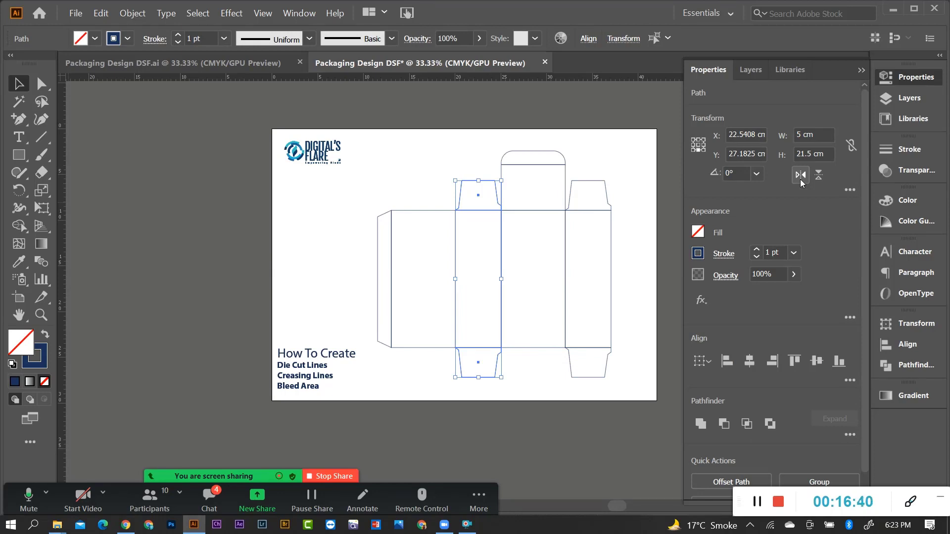
pyautogui.click(800, 176)
pyautogui.click(630, 223)
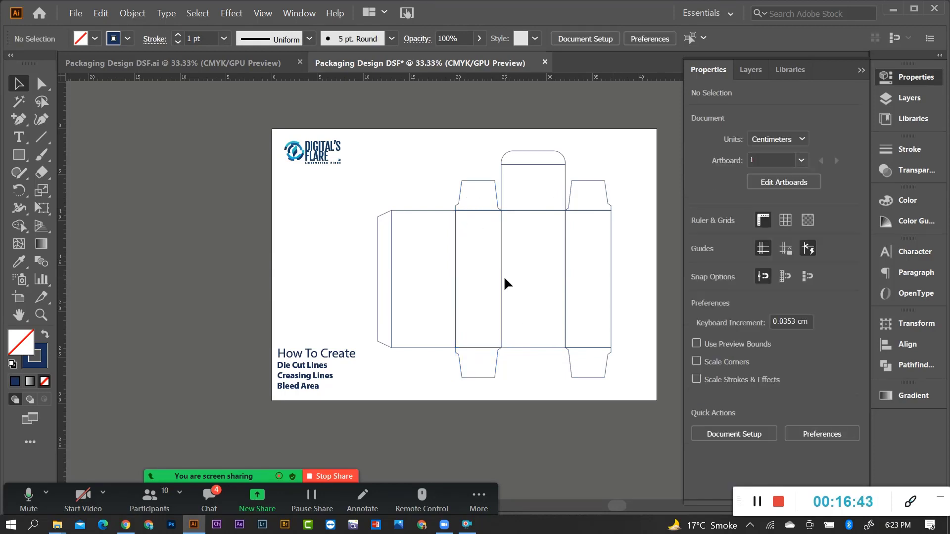
pyautogui.scroll(-1, 653, 287)
# Place a vertically flipped copy of the rounded lid flap beneath the first wide panel
pyautogui.scroll(1, 542, 163)
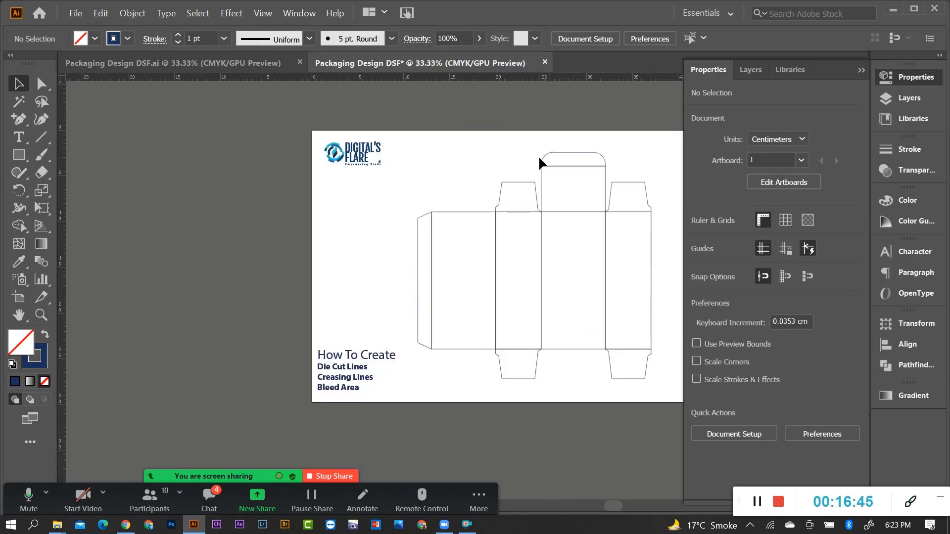
pyautogui.moveTo(576, 173)
pyautogui.mouseDown()
pyautogui.moveTo(469, 295)
pyautogui.moveTo(470, 309)
pyautogui.mouseUp()
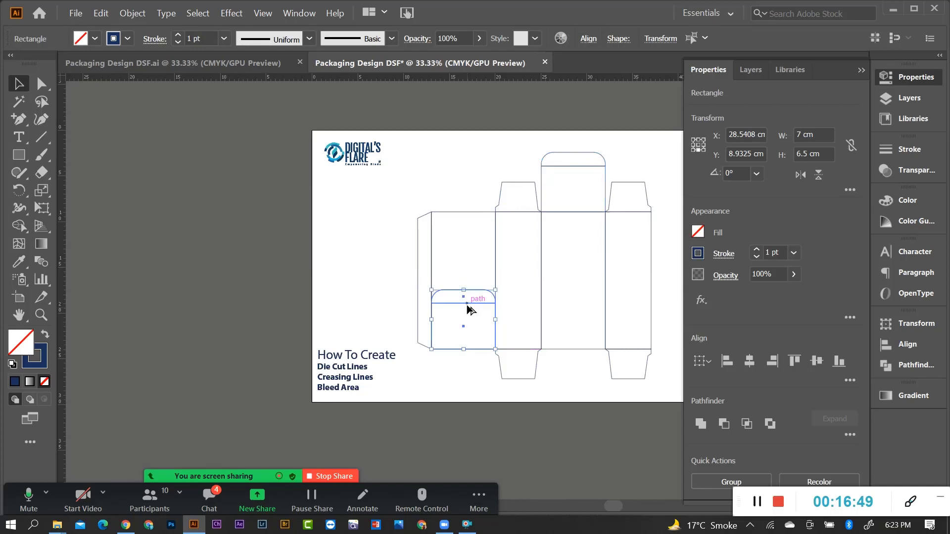
pyautogui.click(818, 175)
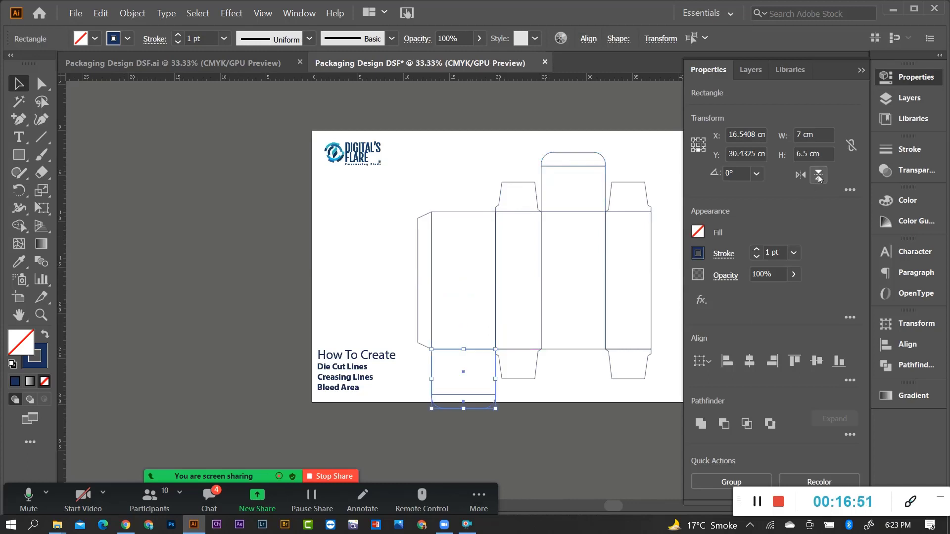
pyautogui.click(503, 368)
# Marquee-select the entire box dieline
pyautogui.scroll(3, 503, 368)
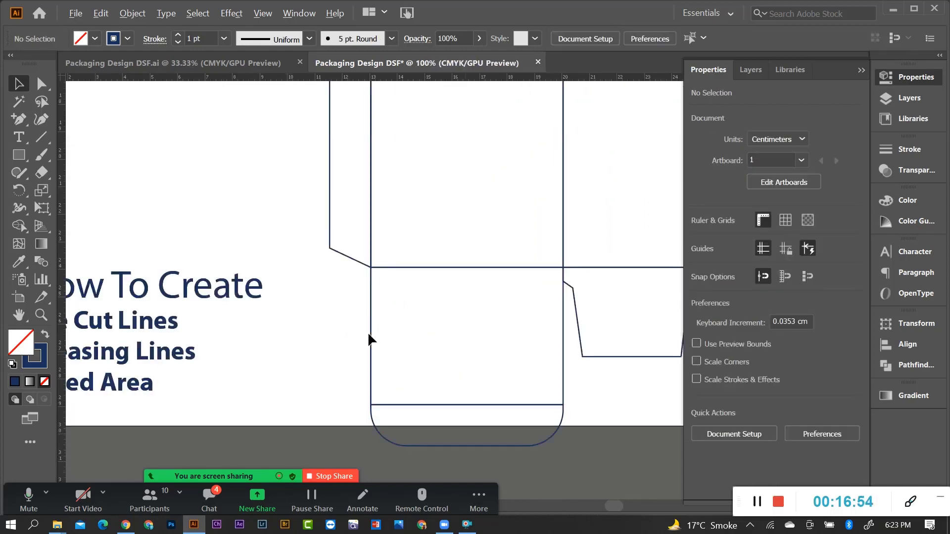
pyautogui.scroll(-2, 367, 331)
pyautogui.scroll(-1, 386, 314)
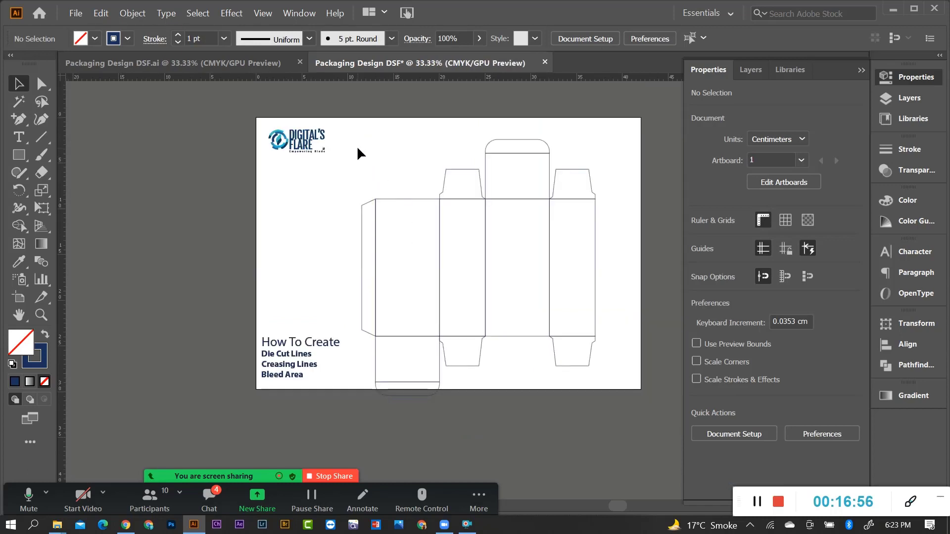
pyautogui.moveTo(357, 145); pyautogui.dragTo(626, 391)
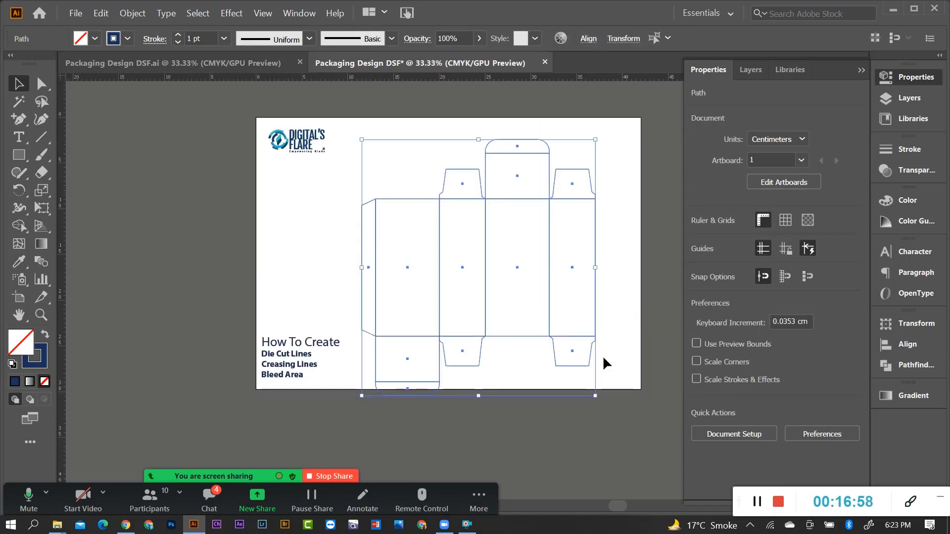
# Scale the whole dieline to about 16.8 × 18.5 cm and shift it up-left
pyautogui.moveTo(595, 395); pyautogui.dragTo(577, 361)
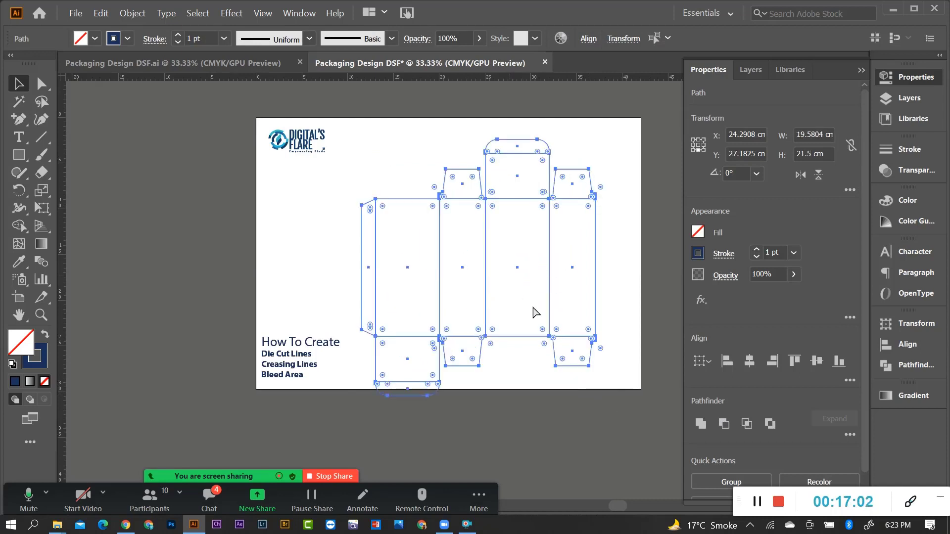
pyautogui.moveTo(598, 396)
pyautogui.mouseDown()
pyautogui.moveTo(573, 358)
pyautogui.moveTo(559, 356)
pyautogui.mouseUp()
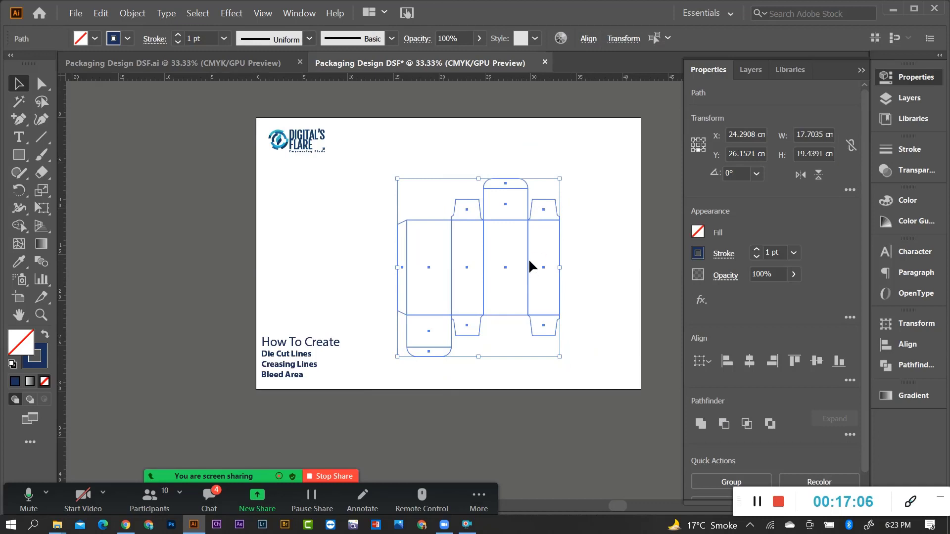
pyautogui.moveTo(529, 262); pyautogui.dragTo(508, 241)
pyautogui.scroll(1, 445, 286)
pyautogui.scroll(2, 405, 318)
pyautogui.scroll(-2, 378, 369)
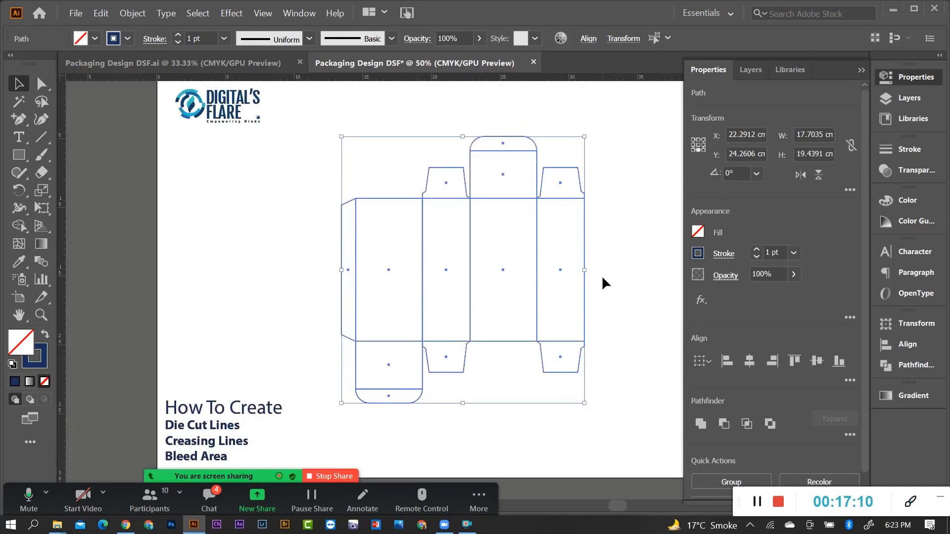
pyautogui.moveTo(584, 137); pyautogui.dragTo(579, 143)
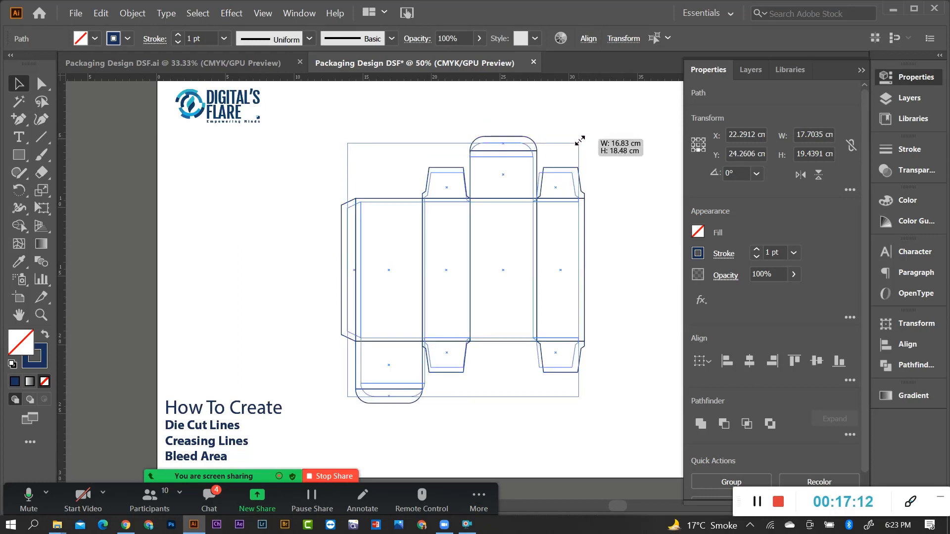
pyautogui.moveTo(578, 396); pyautogui.dragTo(585, 403)
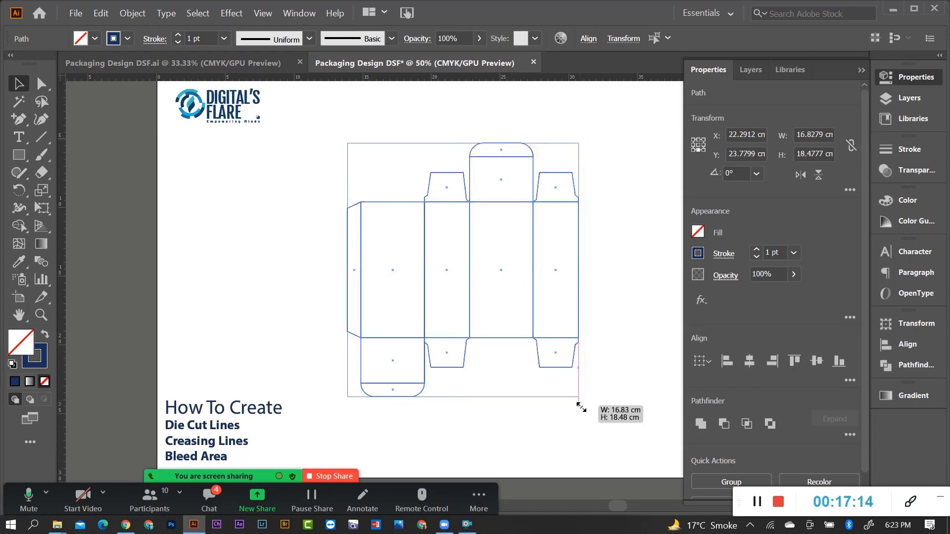
# Move the 'Packaging Design in Adobe Illustrator' title from the pasteboard onto the artboard
pyautogui.click(609, 359)
pyautogui.scroll(-1, 435, 327)
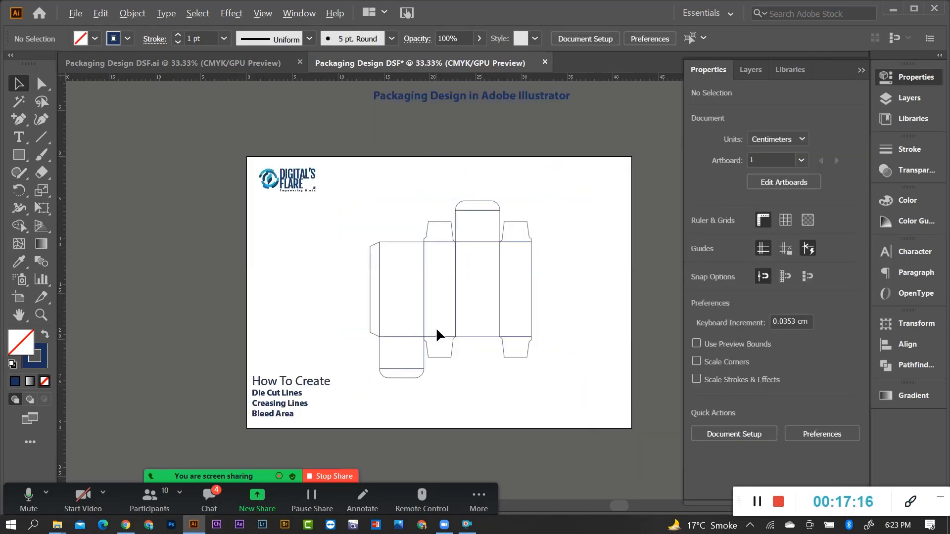
pyautogui.scroll(1, 443, 307)
pyautogui.scroll(2, 405, 247)
pyautogui.scroll(-1, 479, 200)
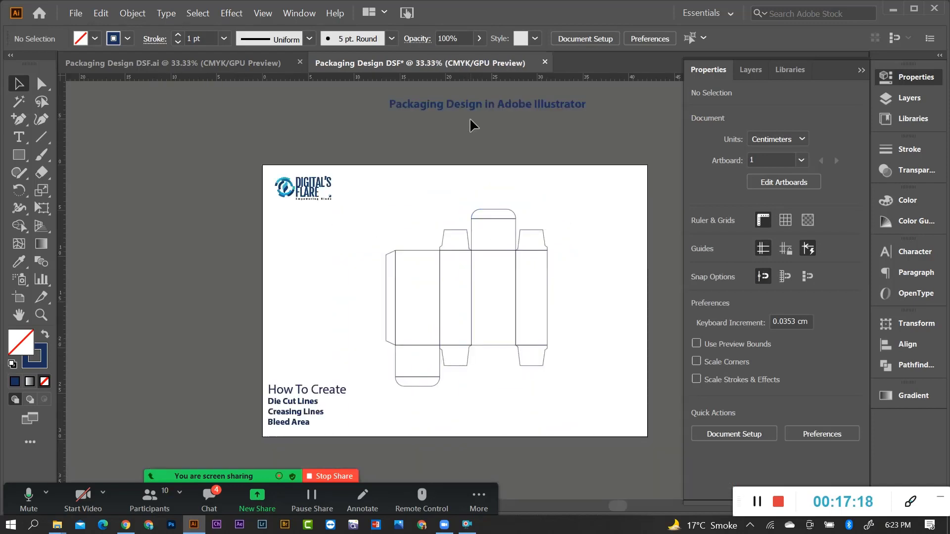
pyautogui.moveTo(470, 117); pyautogui.dragTo(464, 190)
# Collapse the Properties panel to free up workspace
pyautogui.scroll(2, 511, 264)
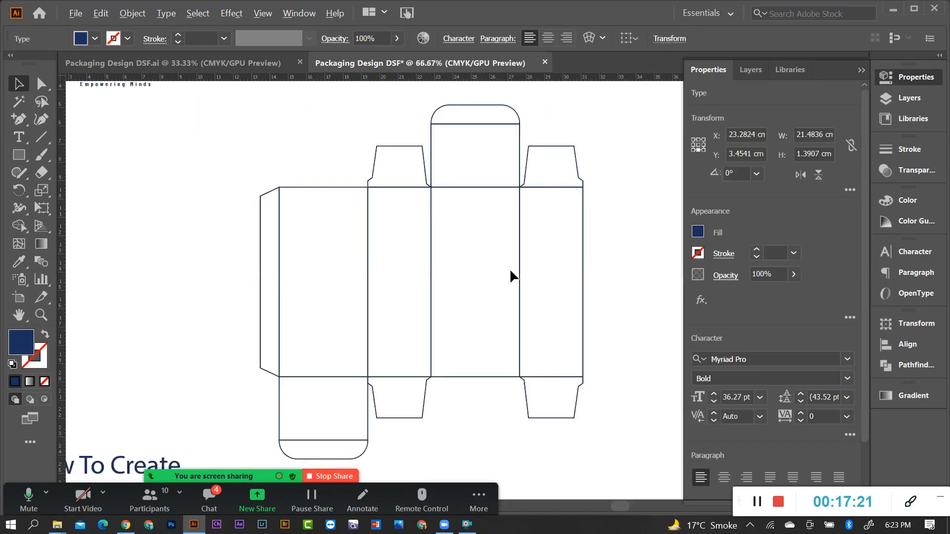
pyautogui.scroll(-1, 323, 260)
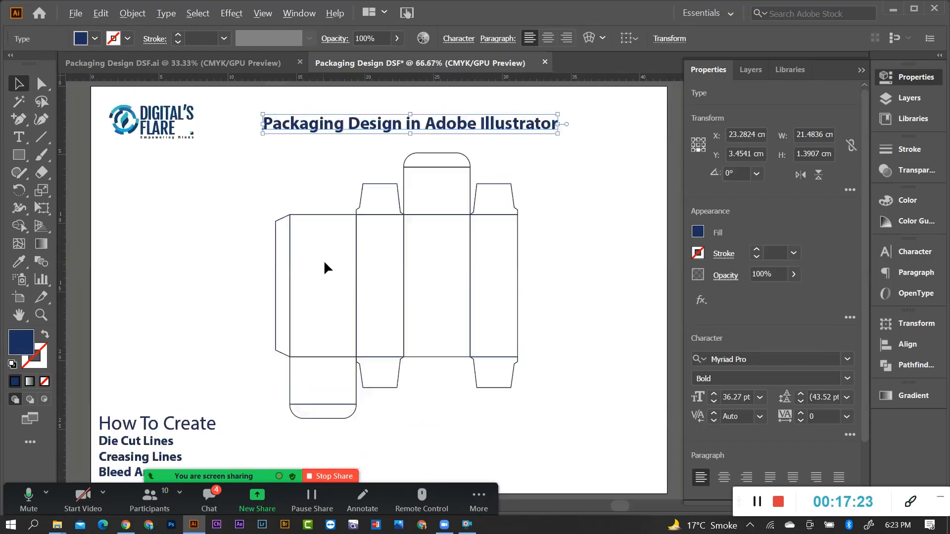
pyautogui.scroll(1, 495, 254)
pyautogui.scroll(-1, 510, 261)
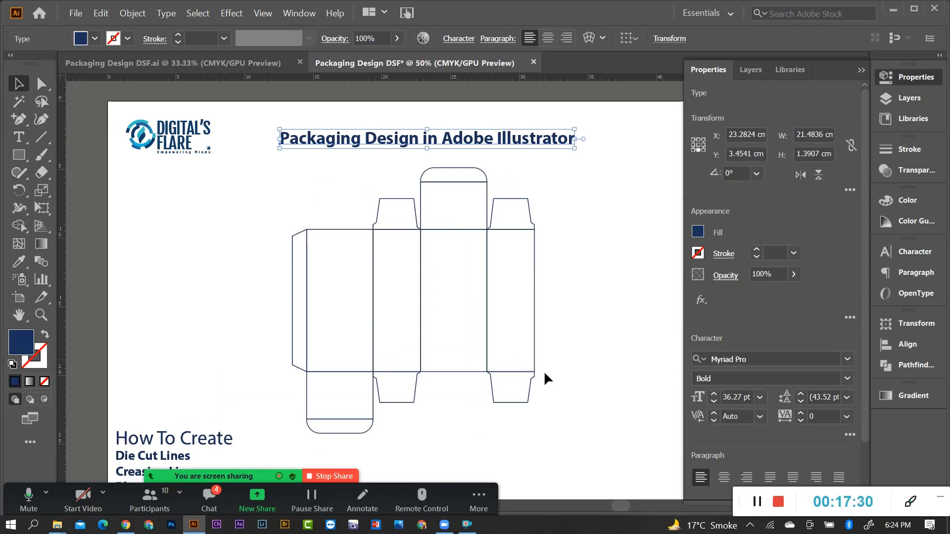
pyautogui.scroll(1, 394, 296)
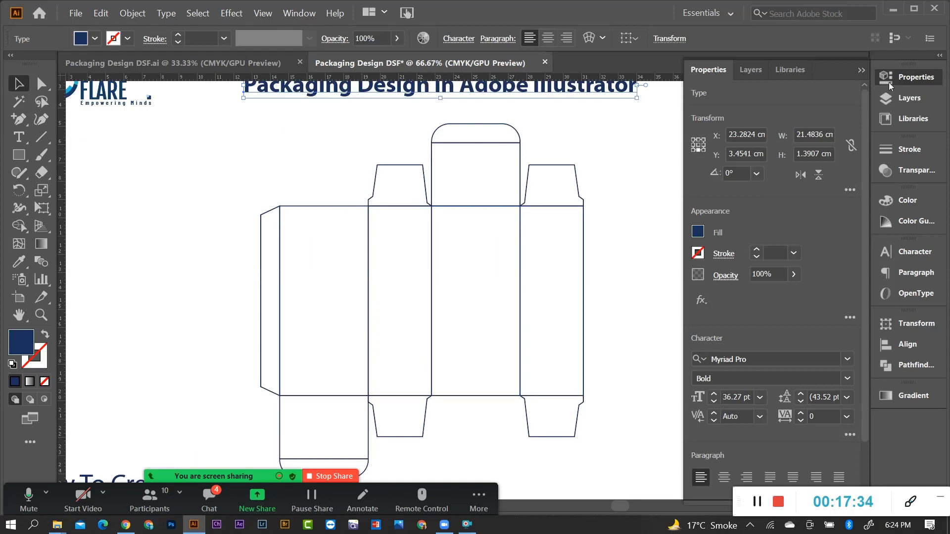
pyautogui.click(861, 72)
# Marquee-select the die-line paths and nudge them slightly right and down beneath the title
pyautogui.scroll(-1, 357, 274)
pyautogui.scroll(-2, 521, 281)
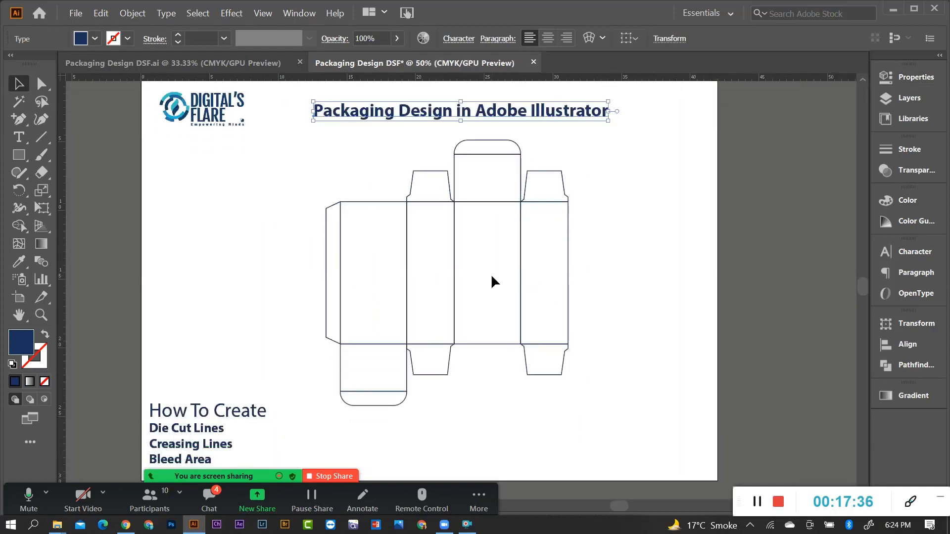
pyautogui.scroll(-1, 491, 274)
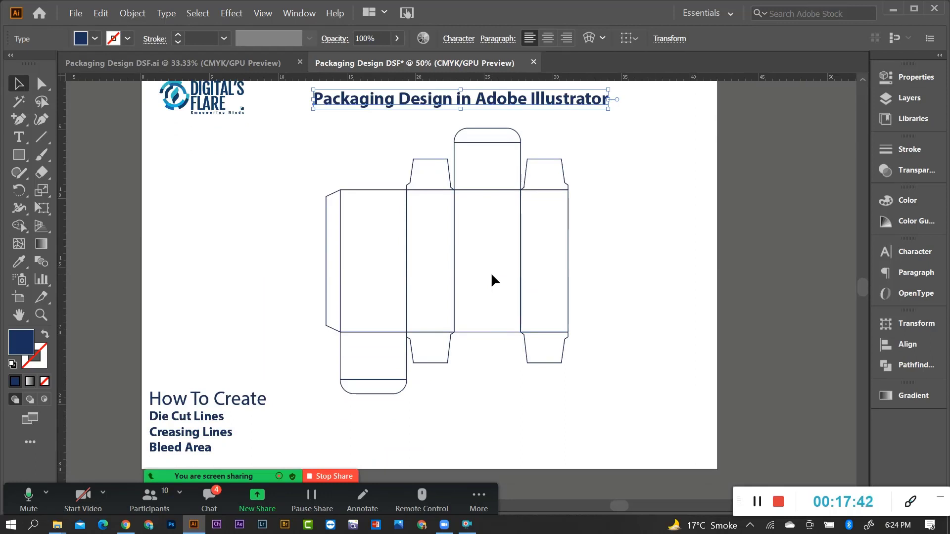
pyautogui.scroll(1, 376, 247)
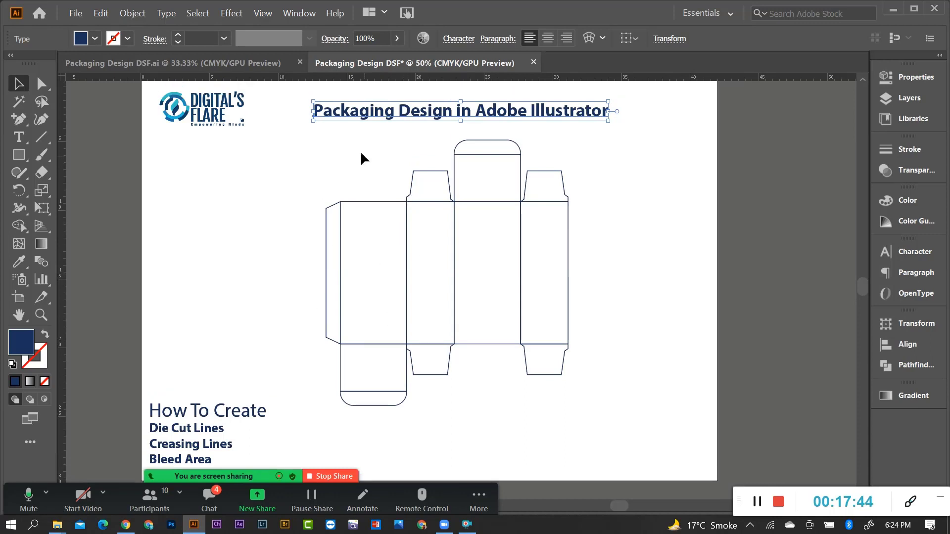
pyautogui.moveTo(302, 138); pyautogui.dragTo(588, 412)
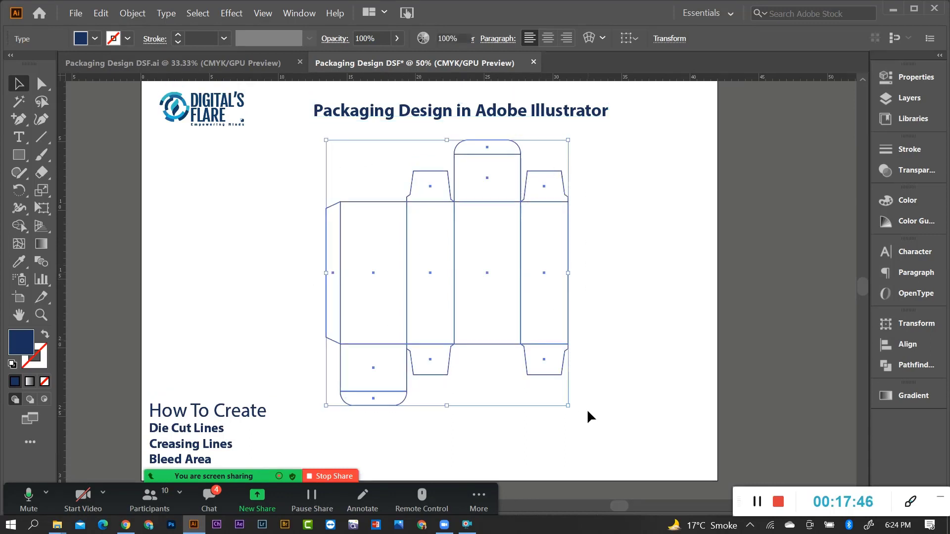
pyautogui.moveTo(536, 200); pyautogui.dragTo(546, 211)
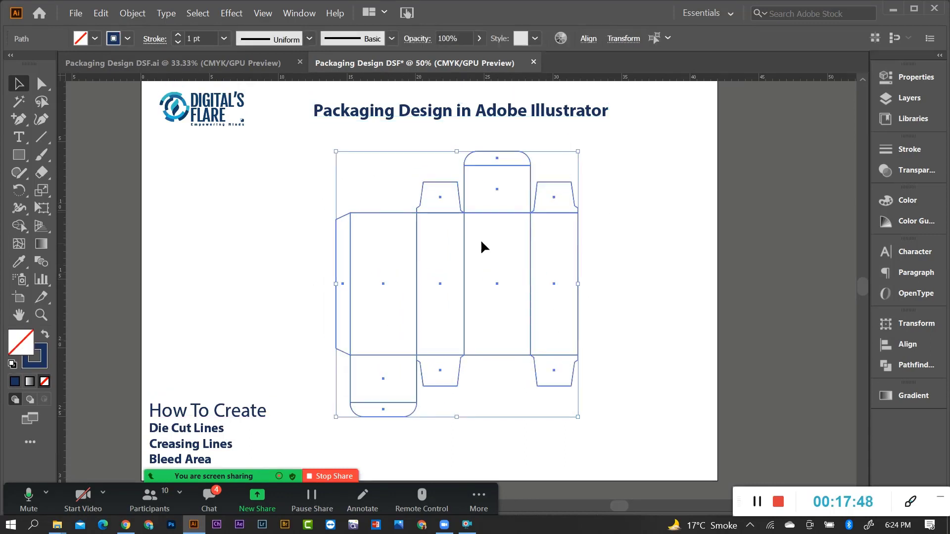
# Marquee-select all the box die-line paths
pyautogui.click(631, 240)
pyautogui.moveTo(613, 148); pyautogui.dragTo(332, 420)
pyautogui.click(369, 148)
pyautogui.moveTo(335, 149); pyautogui.dragTo(589, 428)
# Open the Layers panel from the Window menu and rename Layer 1 to 'Die Cutt'
pyautogui.click(299, 14)
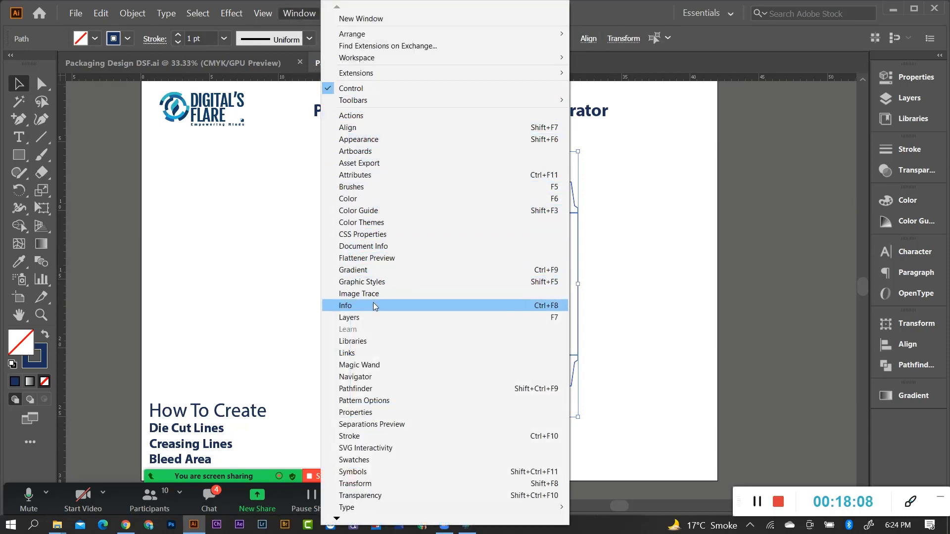
pyautogui.click(361, 318)
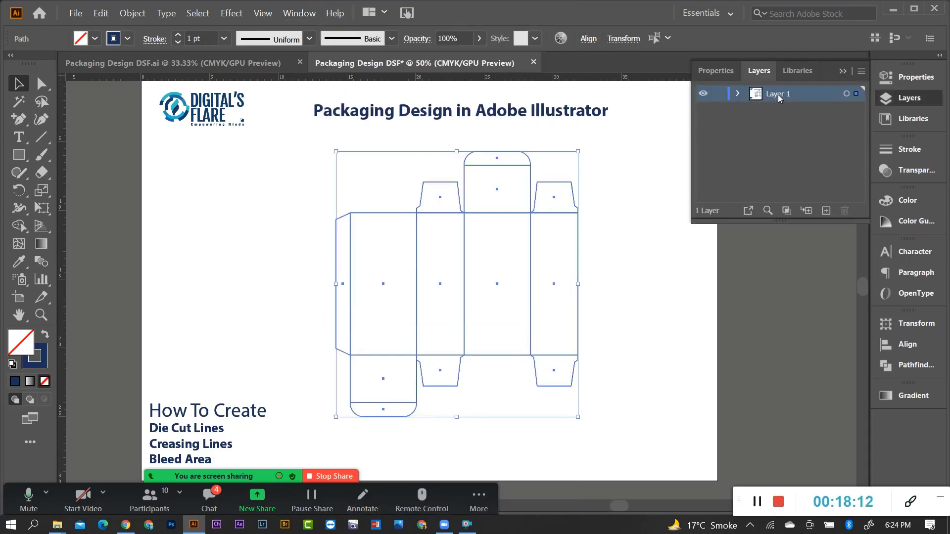
pyautogui.doubleClick(778, 97)
pyautogui.write('Die Cutt')
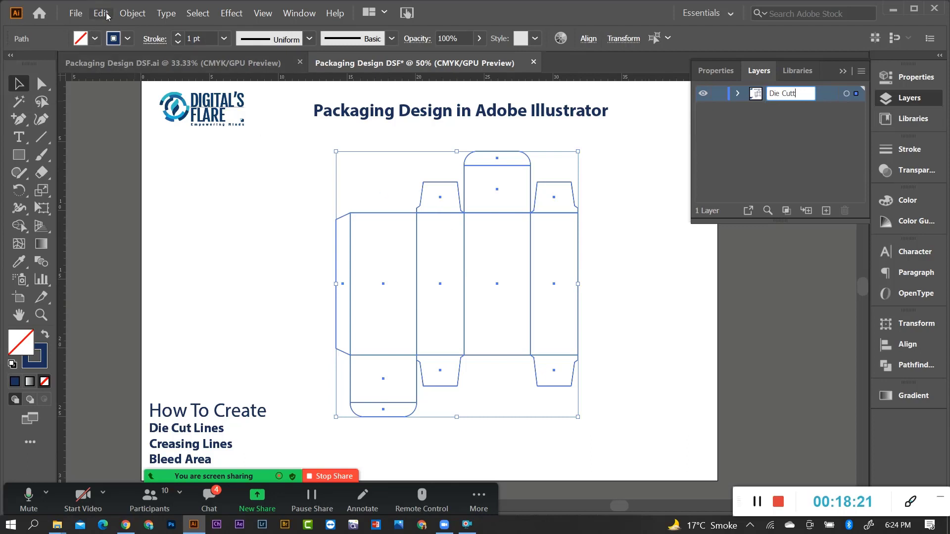
pyautogui.click(526, 237)
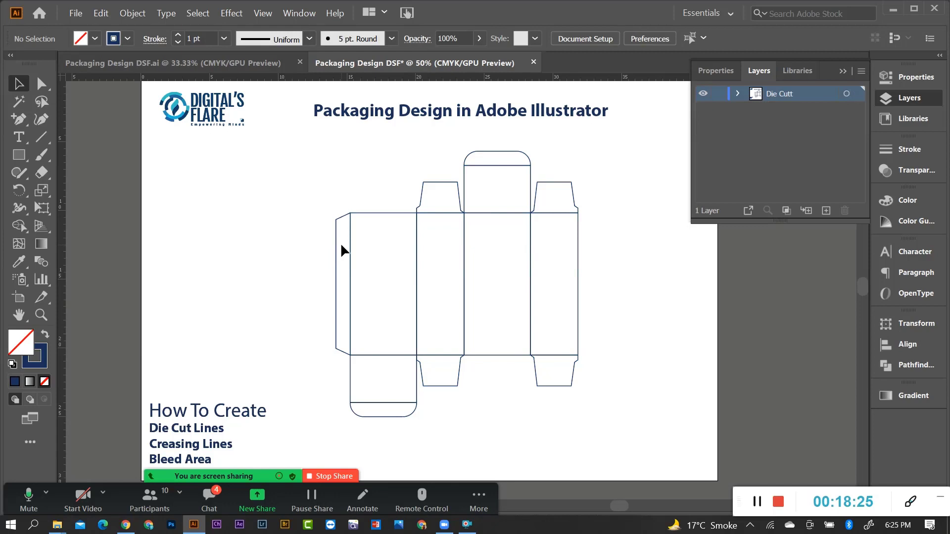
# With Direct Selection, select the middle panels, the tall top panel and both top flaps
pyautogui.press('a')
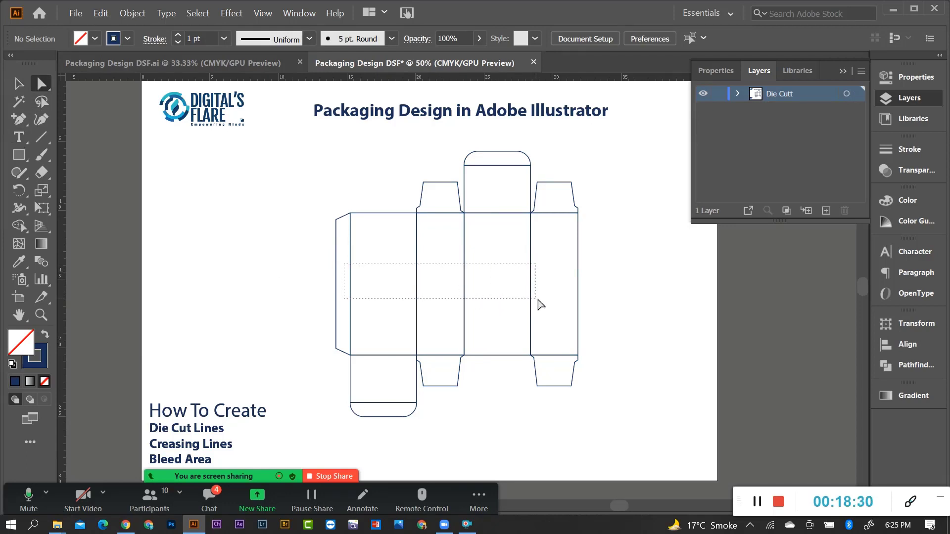
pyautogui.moveTo(381, 286); pyautogui.dragTo(547, 304)
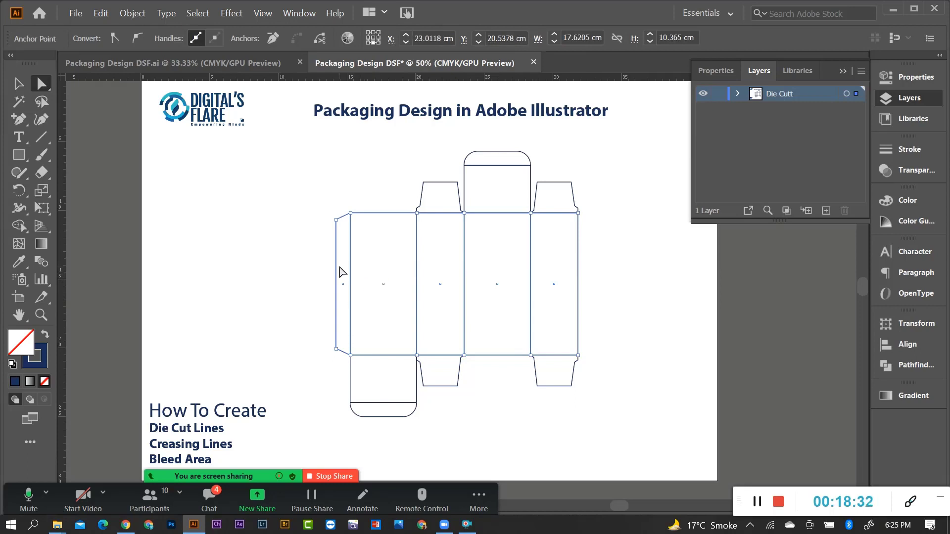
pyautogui.click(316, 268)
pyautogui.moveTo(348, 269); pyautogui.dragTo(544, 296)
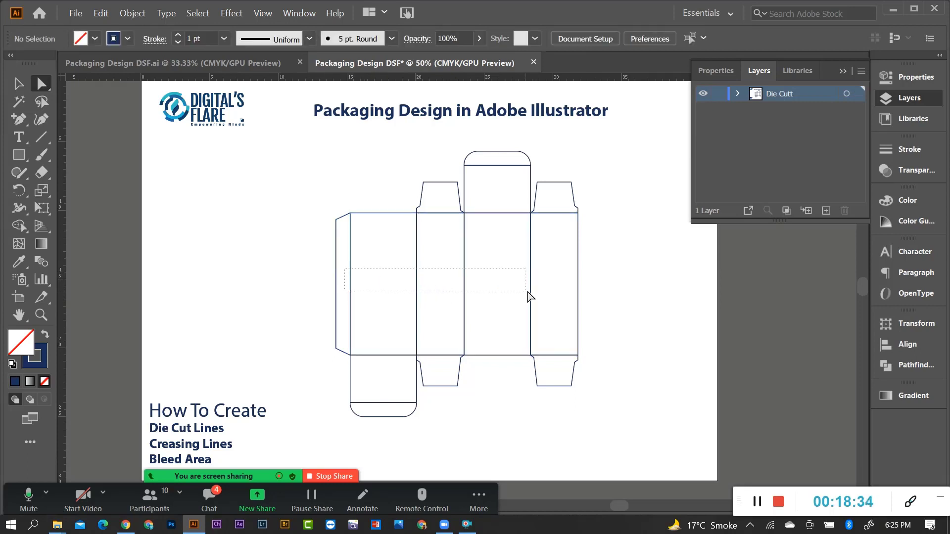
pyautogui.keyDown('shift'); pyautogui.click(440, 213); pyautogui.keyUp('shift')
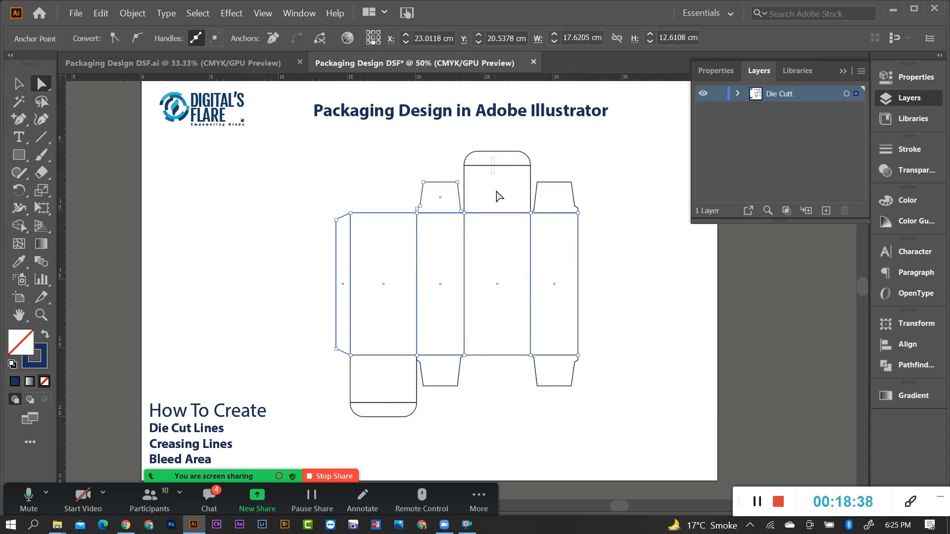
pyautogui.keyDown('shift'); pyautogui.click(497, 196); pyautogui.keyUp('shift')
pyautogui.keyDown('shift'); pyautogui.click(549, 203); pyautogui.keyUp('shift')
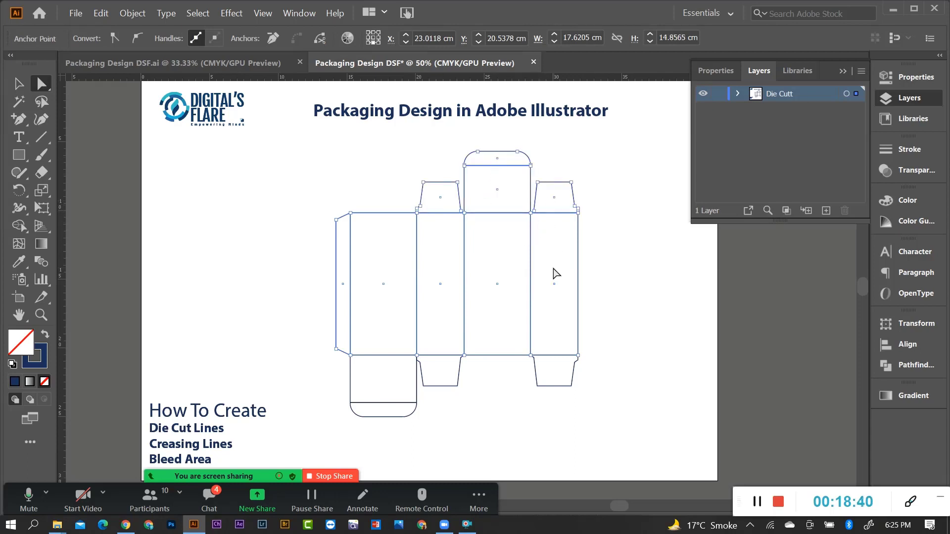
# Add the bottom flaps and rounded tab, then unite all pieces into one outer outline
pyautogui.keyDown('shift'); pyautogui.click(536, 376); pyautogui.keyUp('shift')
pyautogui.keyDown('shift'); pyautogui.click(440, 386); pyautogui.keyUp('shift')
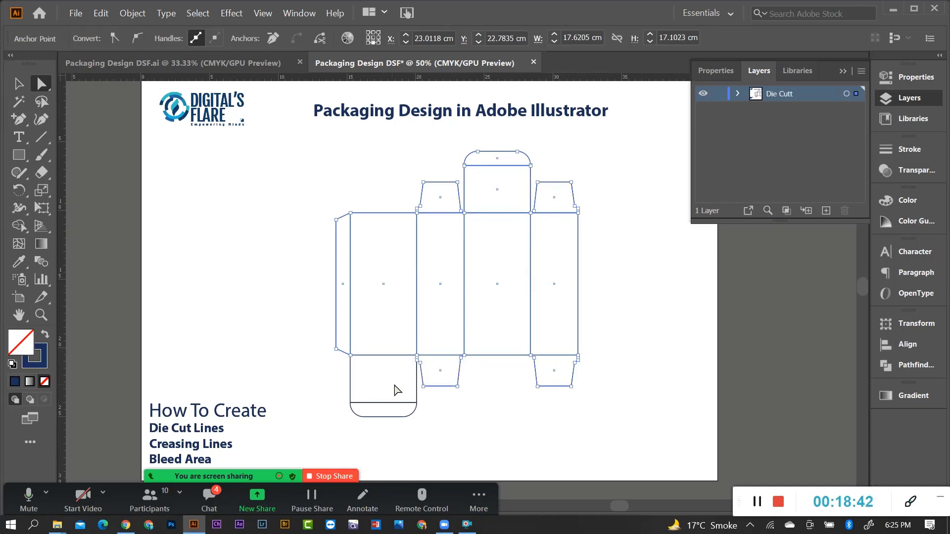
pyautogui.keyDown('shift'); pyautogui.click(369, 365); pyautogui.keyUp('shift')
pyautogui.keyDown('shift'); pyautogui.click(388, 413); pyautogui.keyUp('shift')
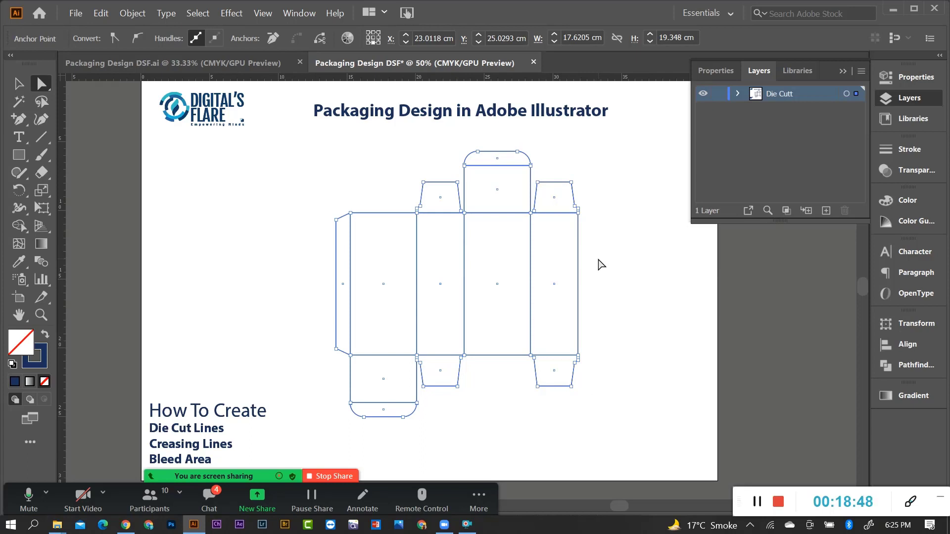
pyautogui.click(99, 14)
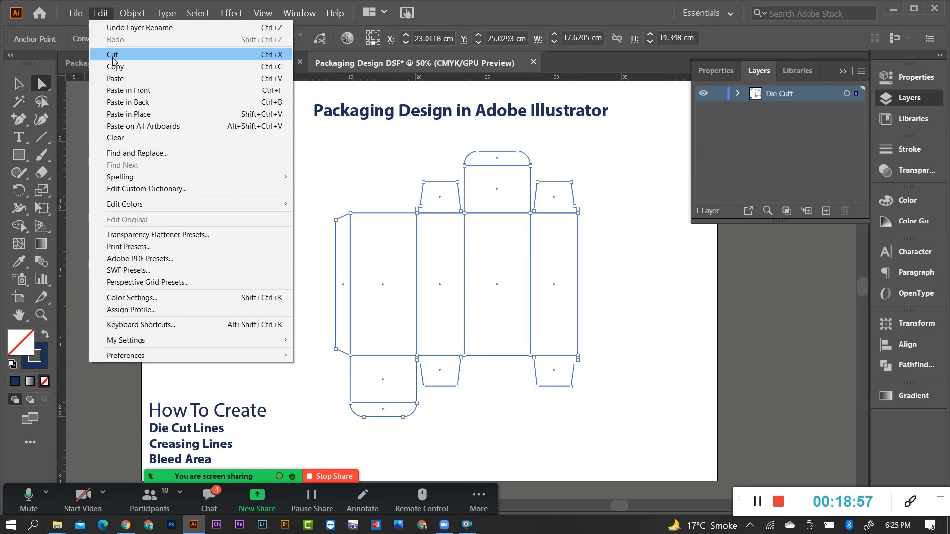
pyautogui.press('Escape')
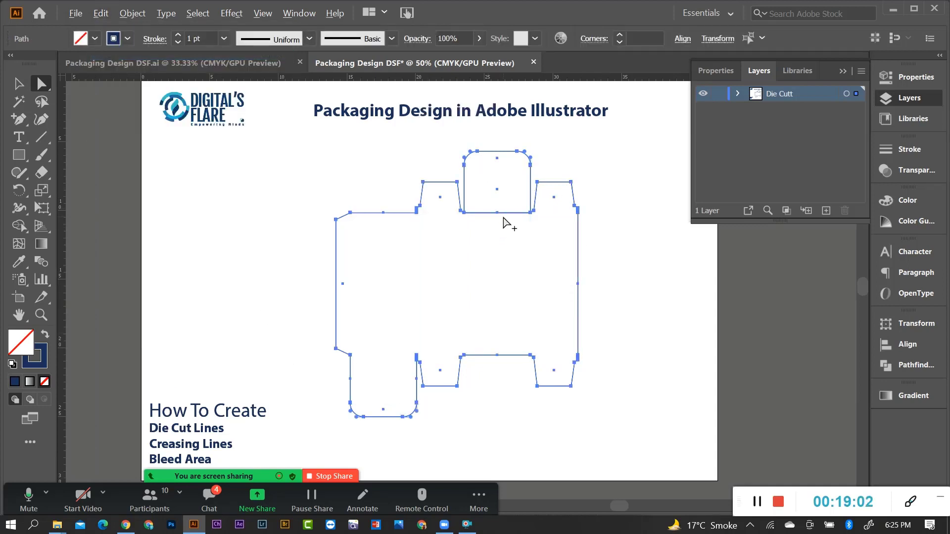
pyautogui.scroll(-2, 487, 233)
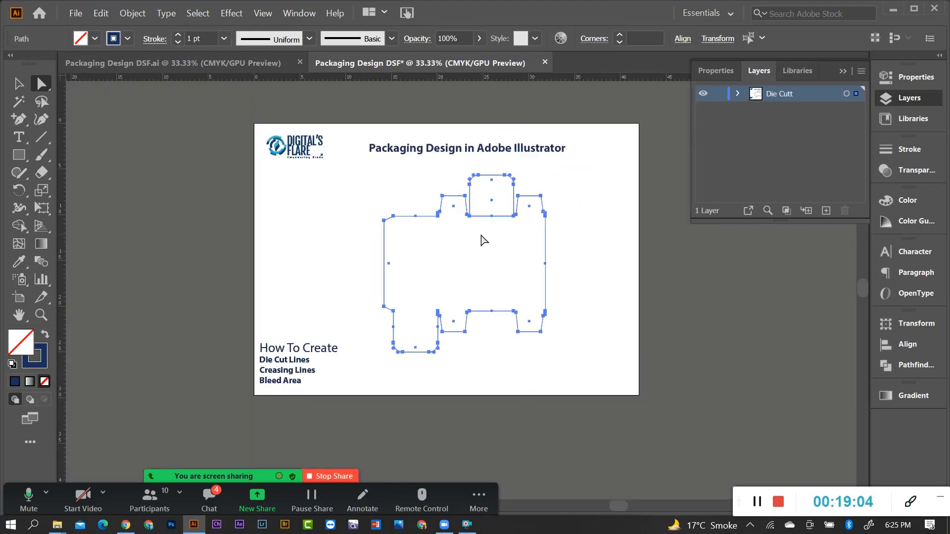
pyautogui.hotkey('ctrl', 'a')
pyautogui.scroll(1, 492, 237)
pyautogui.scroll(2, 494, 233)
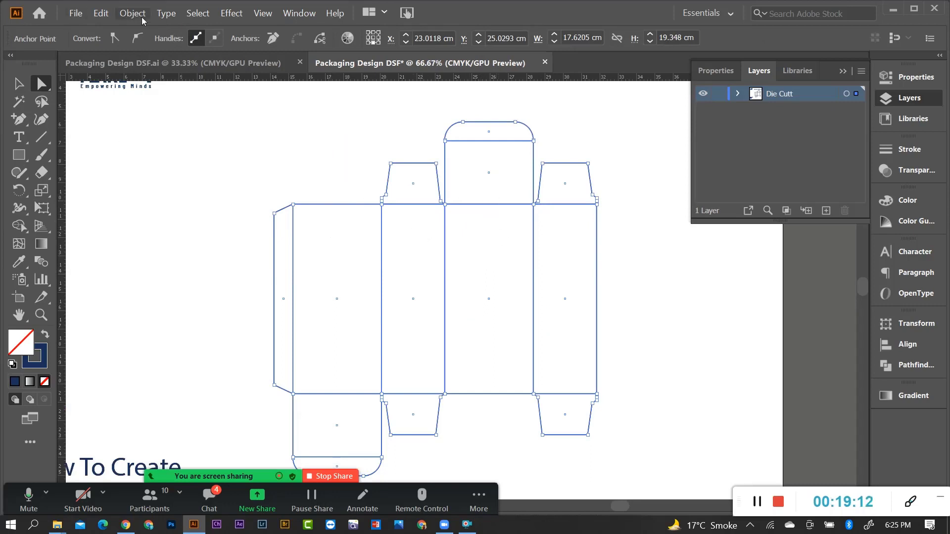
pyautogui.click(101, 13)
pyautogui.press('Escape')
pyautogui.hotkey('ctrl', 'shift', 'u')
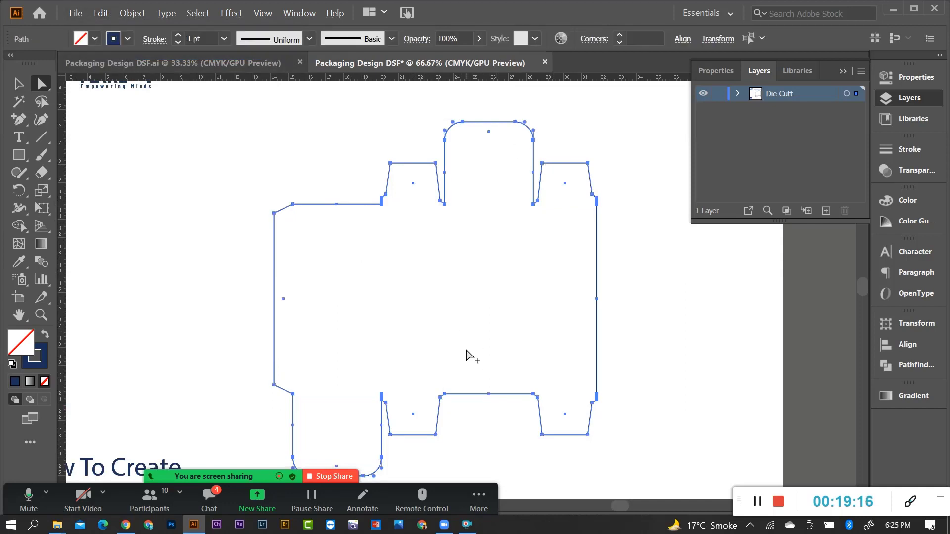
pyautogui.keyDown('alt'); pyautogui.scroll(-1, 469, 356); pyautogui.keyUp('alt')
pyautogui.scroll(-1, 461, 320)
pyautogui.keyDown('alt'); pyautogui.scroll(1, 502, 330); pyautogui.keyUp('alt')
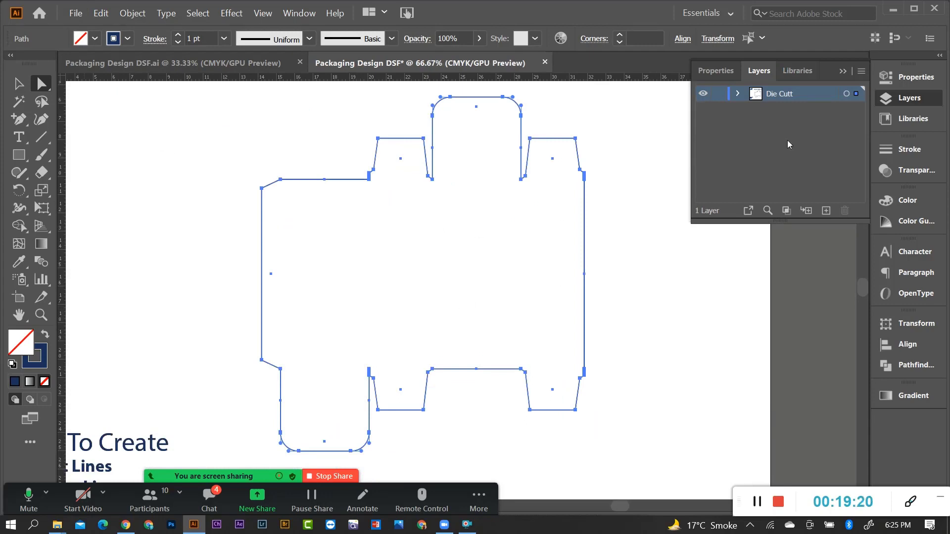
# Create Layer 2, lock Die Cutt, and paste the crease lines in front on Layer 2
pyautogui.click(825, 210)
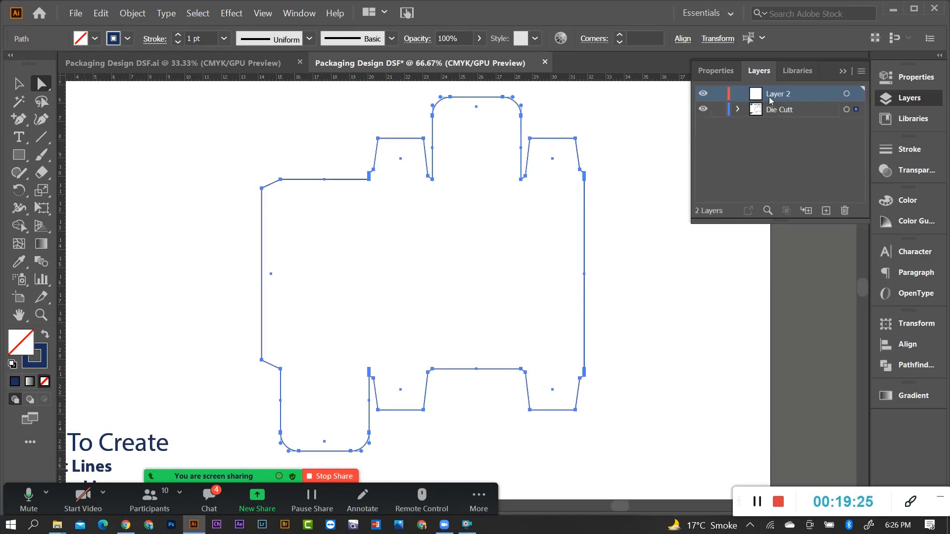
pyautogui.click(717, 110)
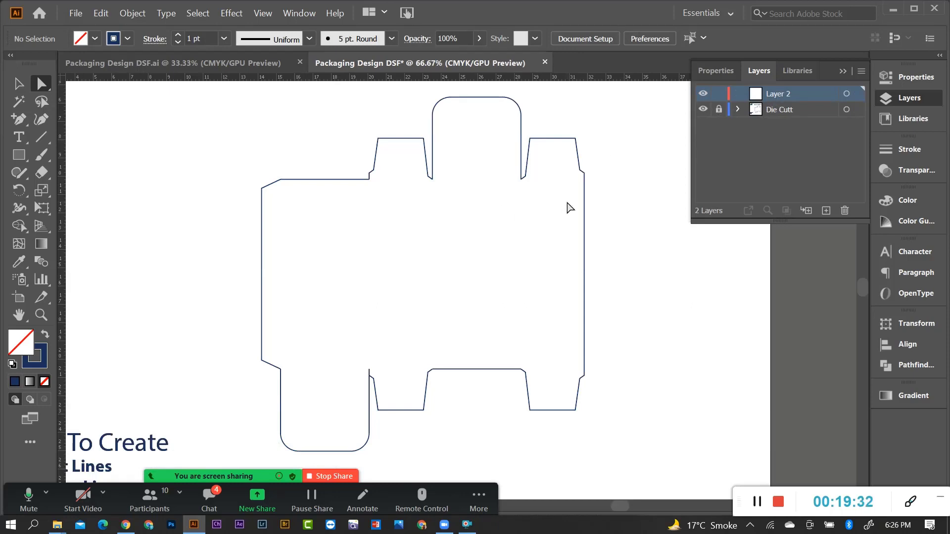
pyautogui.click(100, 13)
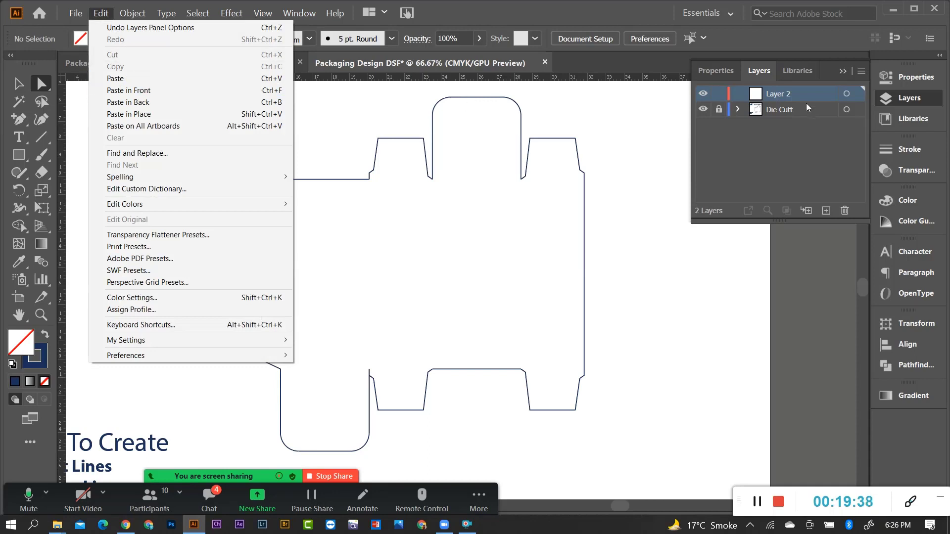
pyautogui.click(141, 91)
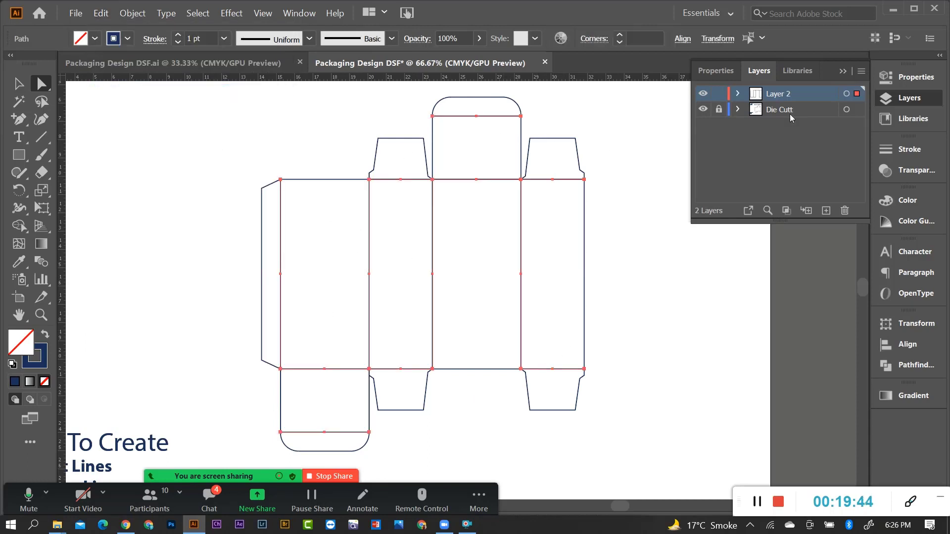
pyautogui.click(839, 72)
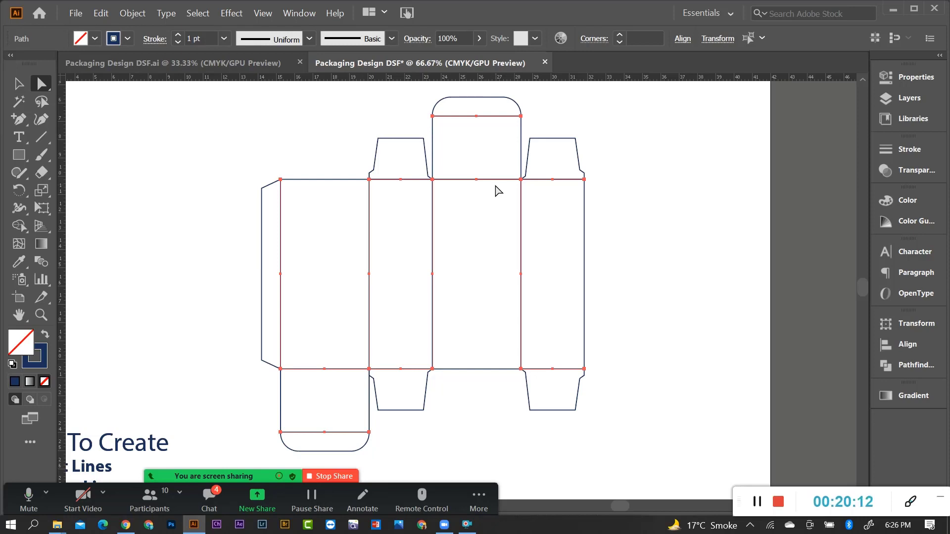
# Turn the selected fold lines into dashed lines and show the full Stroke options
pyautogui.click(883, 151)
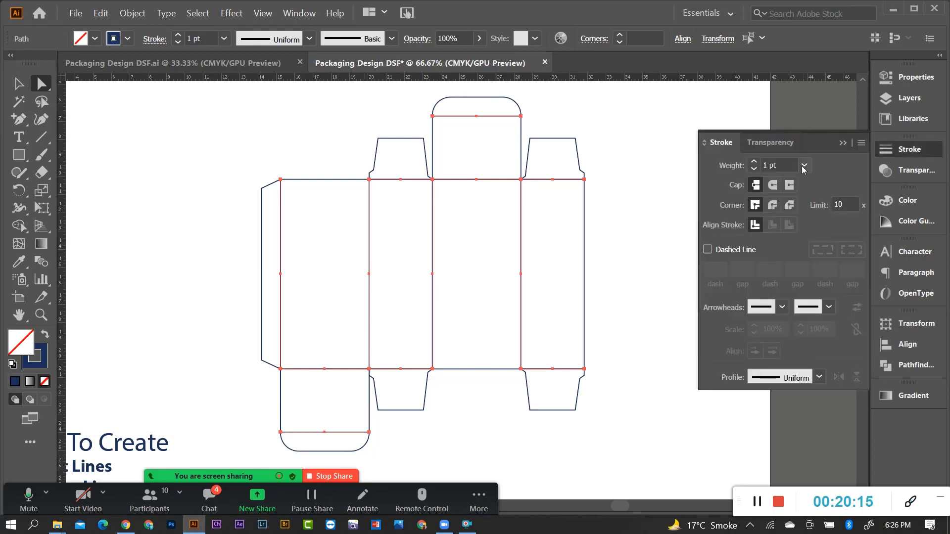
pyautogui.click(708, 250)
pyautogui.scroll(2, 454, 217)
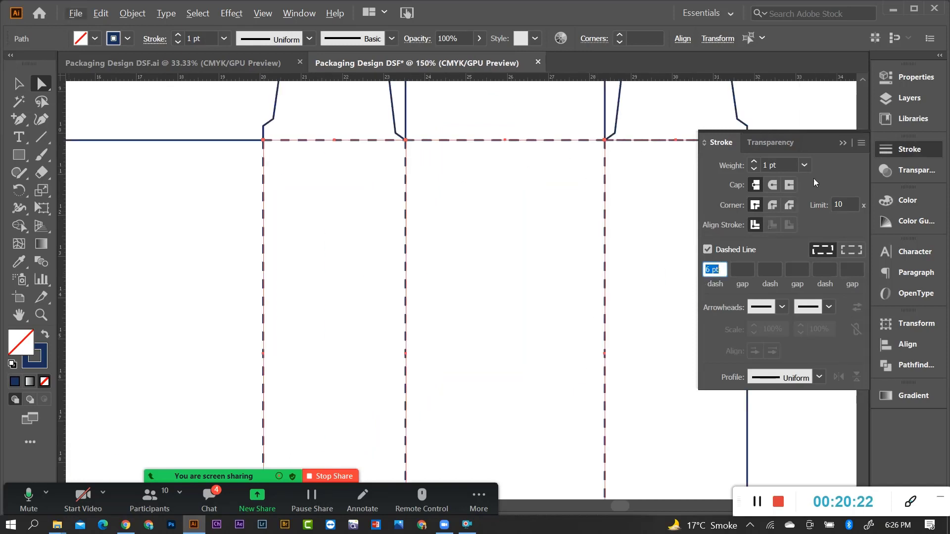
pyautogui.click(861, 143)
pyautogui.click(825, 148)
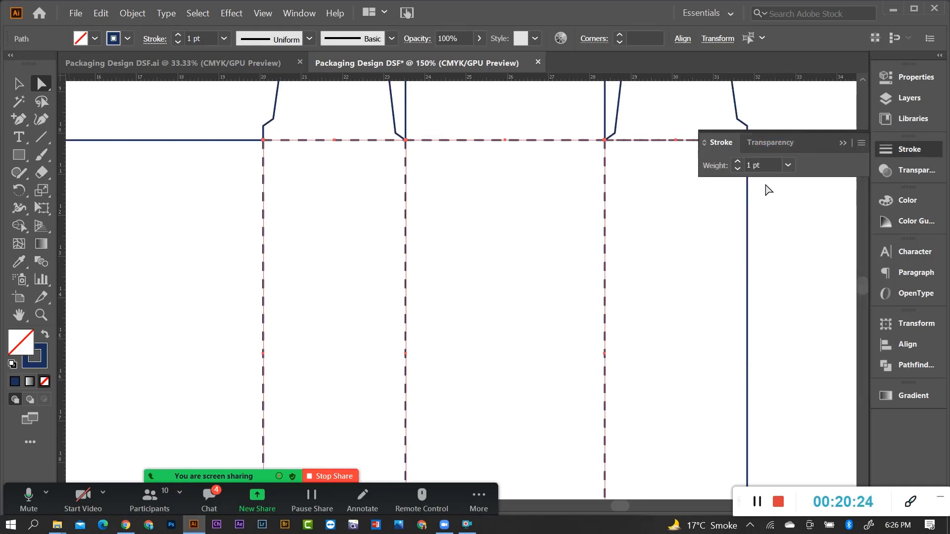
pyautogui.click(863, 144)
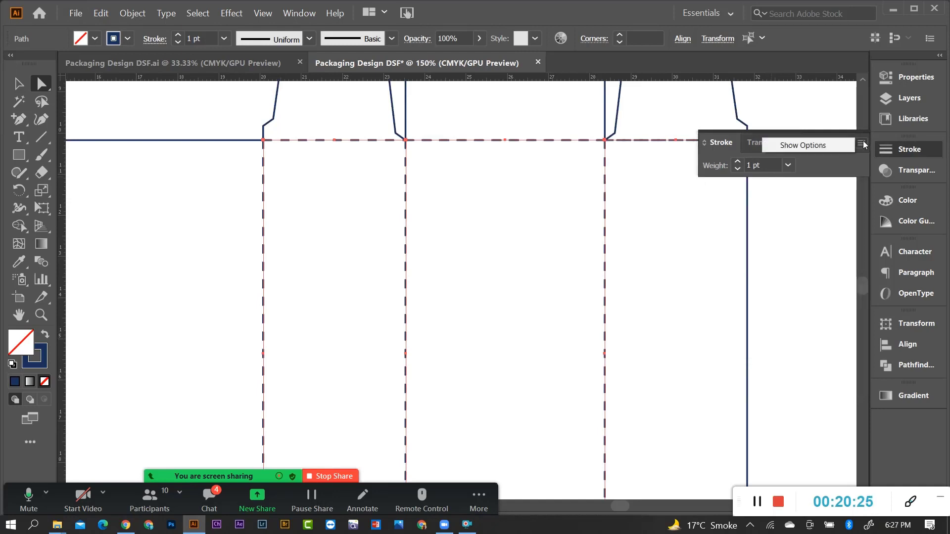
pyautogui.click(821, 145)
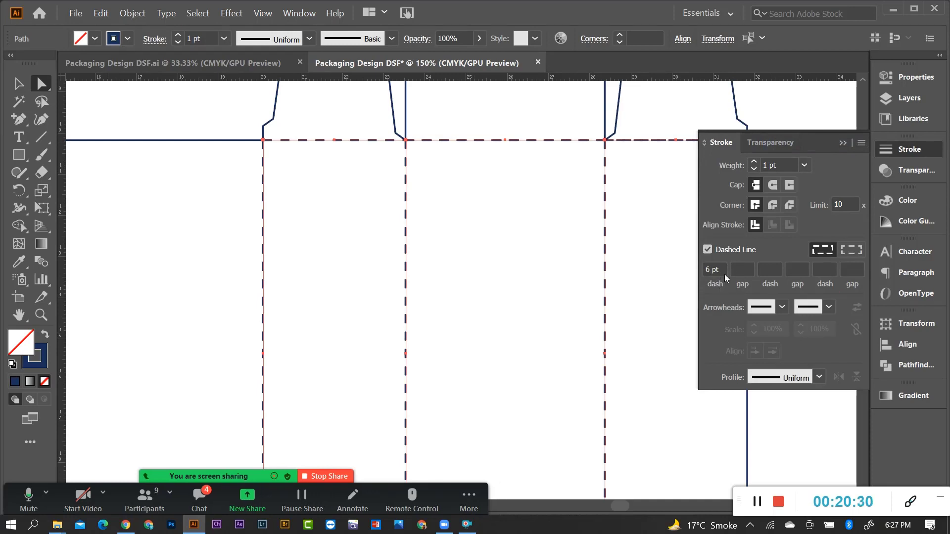
# Set the dash length to 5 pt and give the dashes Round Caps
pyautogui.click(712, 270)
pyautogui.press('Down')
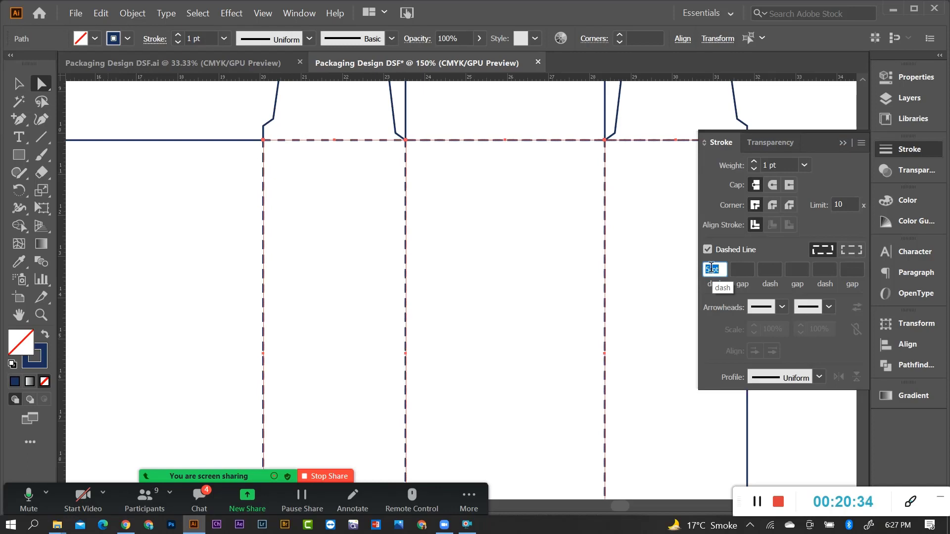
pyautogui.press('alt')
pyautogui.keyDown('alt'); pyautogui.scroll(2, 601, 149); pyautogui.keyUp('alt')
pyautogui.keyDown('alt'); pyautogui.scroll(1, 622, 173); pyautogui.keyUp('alt')
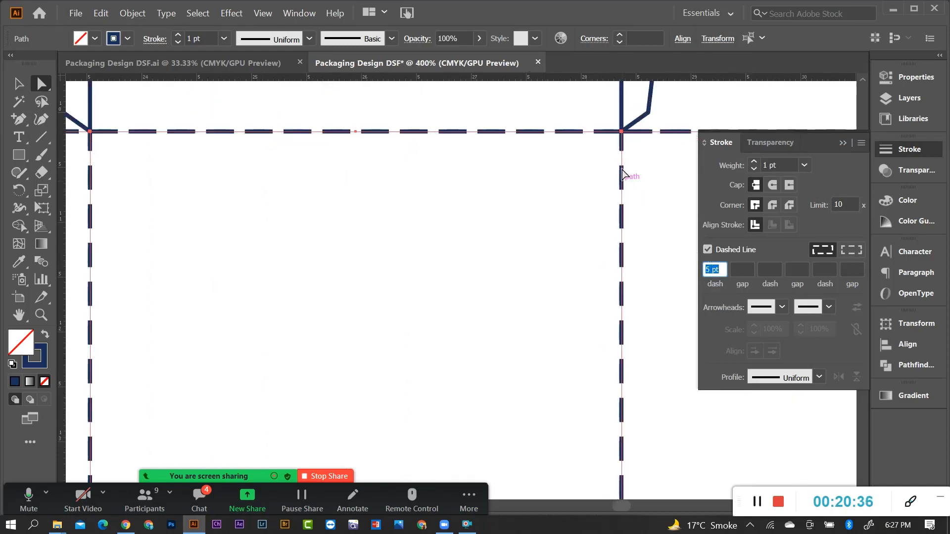
pyautogui.click(772, 185)
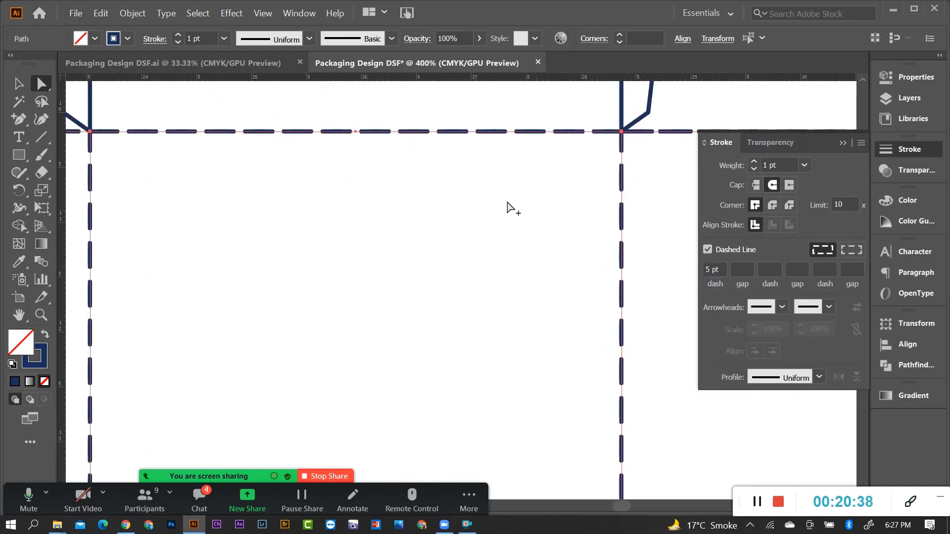
pyautogui.keyDown('alt'); pyautogui.scroll(-3, 515, 212); pyautogui.keyUp('alt')
pyautogui.keyDown('alt'); pyautogui.scroll(-1, 556, 223); pyautogui.keyUp('alt')
pyautogui.keyDown('alt'); pyautogui.scroll(-1, 536, 218); pyautogui.keyUp('alt')
pyautogui.keyDown('alt'); pyautogui.scroll(-2, 621, 303); pyautogui.keyUp('alt')
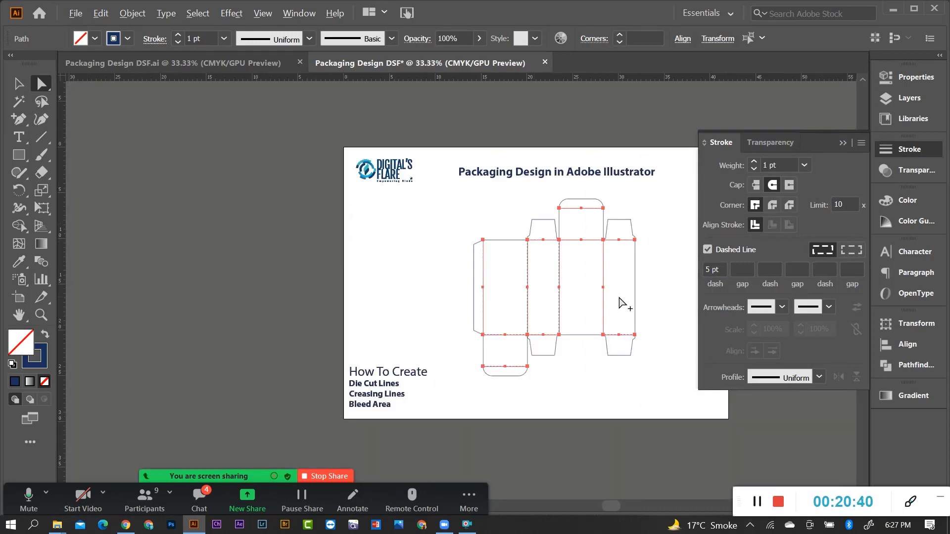
pyautogui.keyDown('alt'); pyautogui.scroll(1, 598, 310); pyautogui.keyUp('alt')
pyautogui.keyDown('alt'); pyautogui.scroll(-1, 368, 276); pyautogui.keyUp('alt')
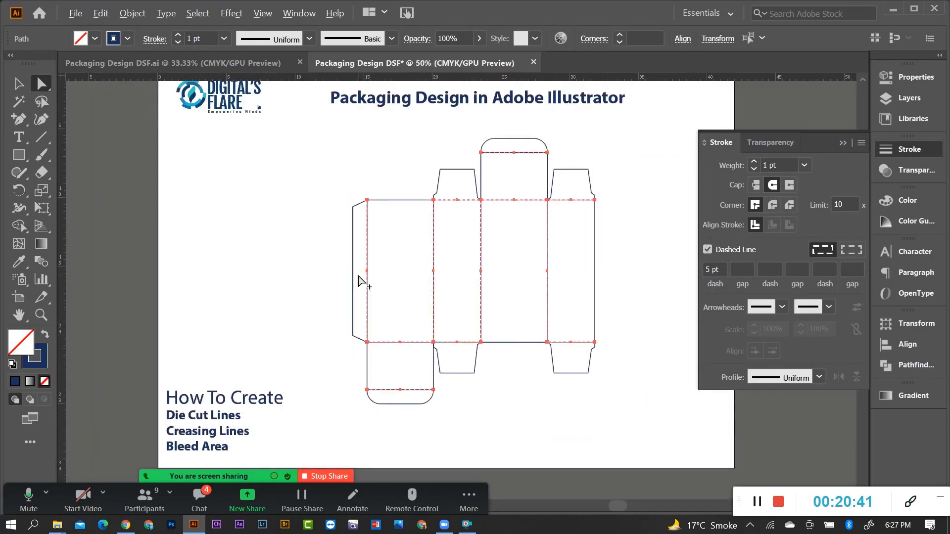
pyautogui.scroll(-1, 465, 296)
pyautogui.keyDown('alt'); pyautogui.scroll(1, 530, 299); pyautogui.keyUp('alt')
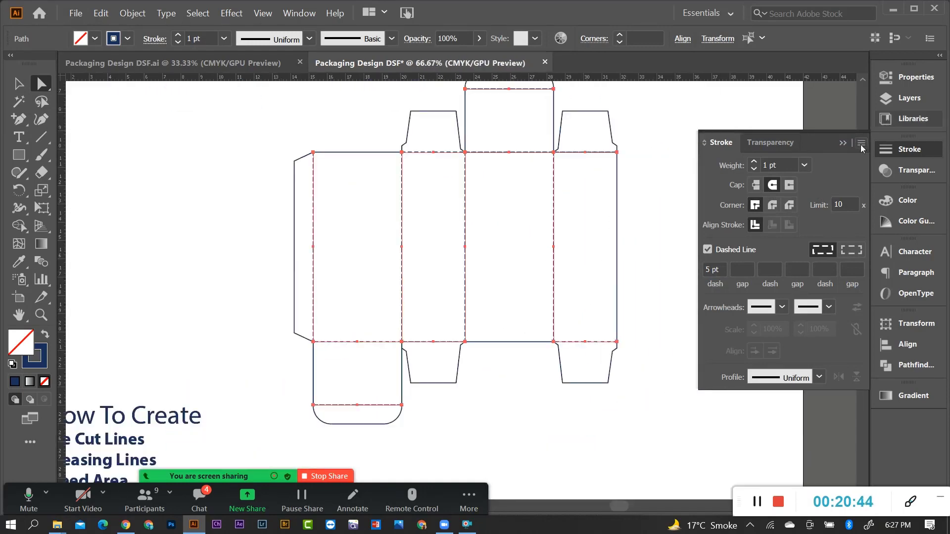
# Collapse the Stroke panel and select individual dashed fold segments to inspect them
pyautogui.click(843, 143)
pyautogui.scroll(1, 505, 233)
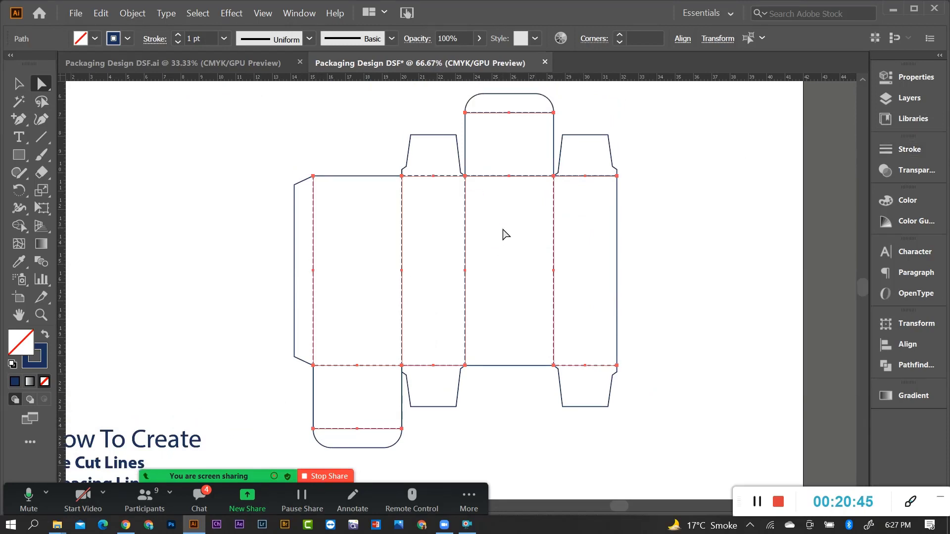
pyautogui.click(572, 220)
pyautogui.click(537, 113)
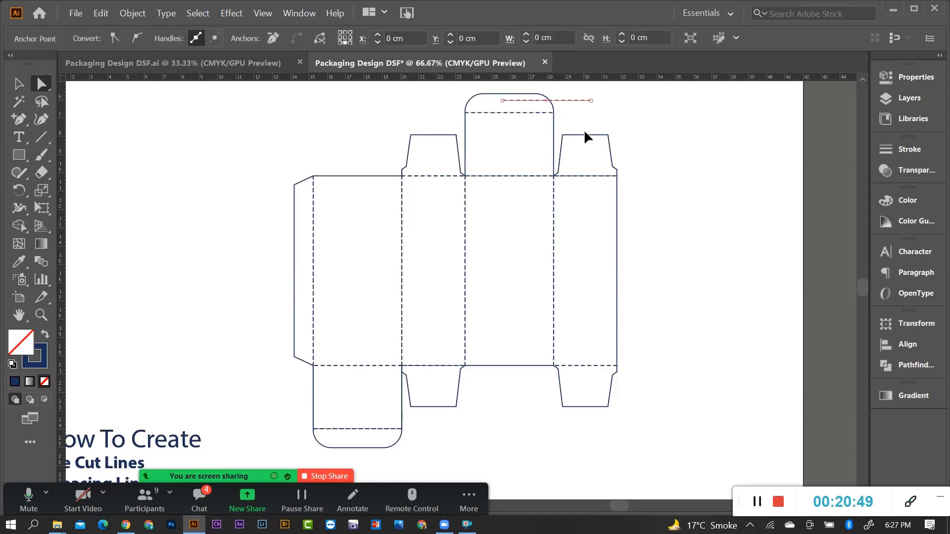
pyautogui.click(567, 176)
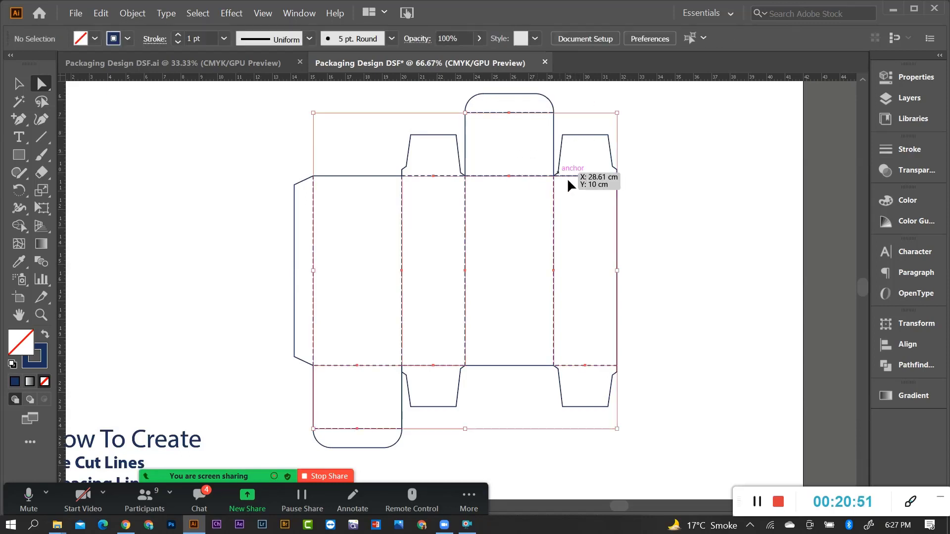
pyautogui.click(636, 192)
pyautogui.click(509, 176)
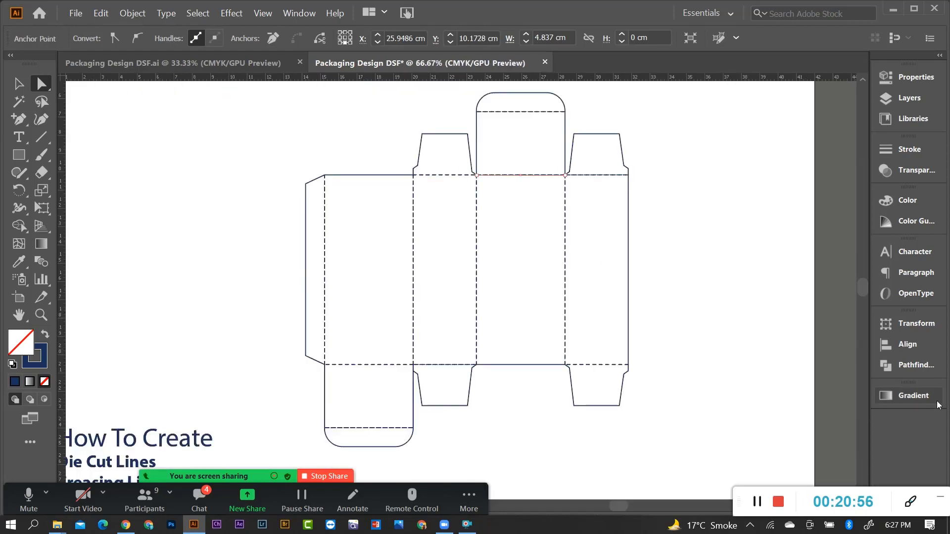
# Make the Die Cutt layer active and clear the current selection
pyautogui.click(909, 99)
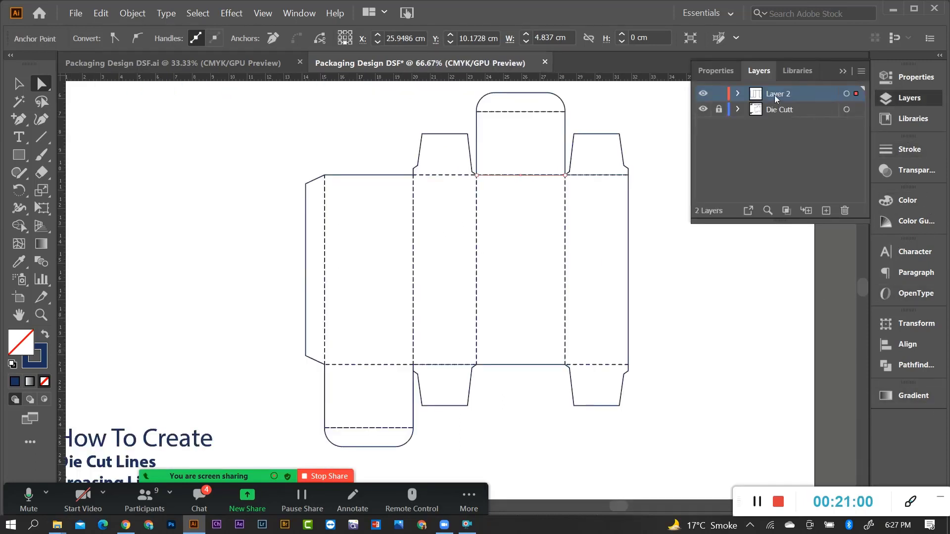
pyautogui.click(771, 110)
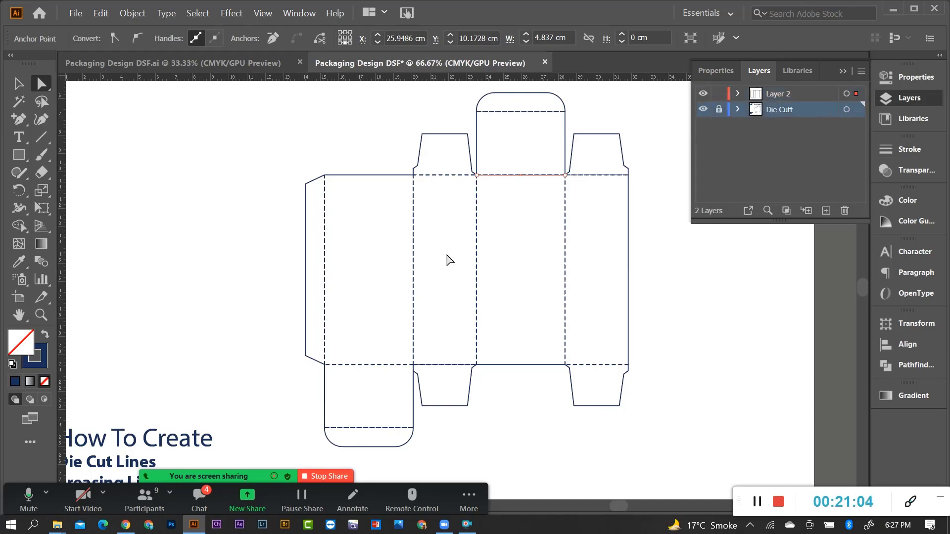
pyautogui.scroll(-1, 447, 260)
pyautogui.scroll(1, 447, 269)
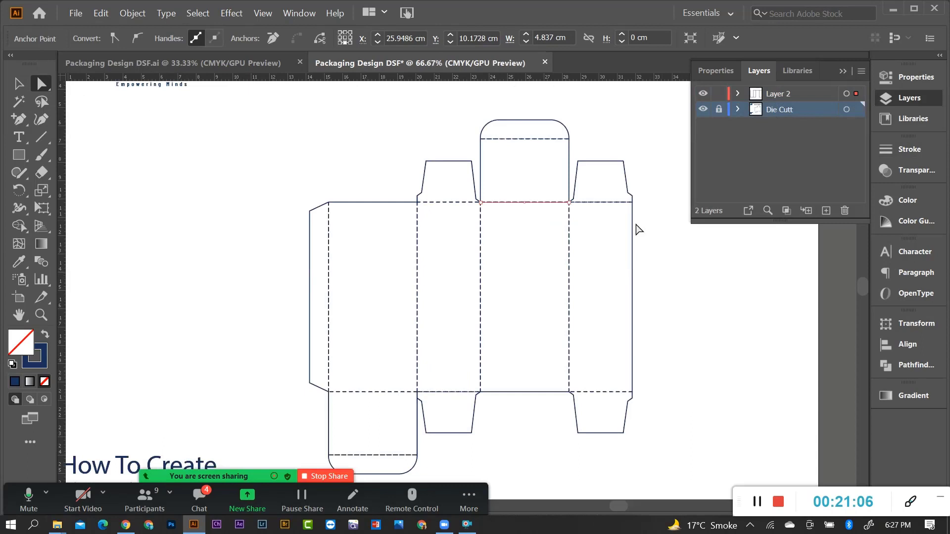
pyautogui.click(407, 181)
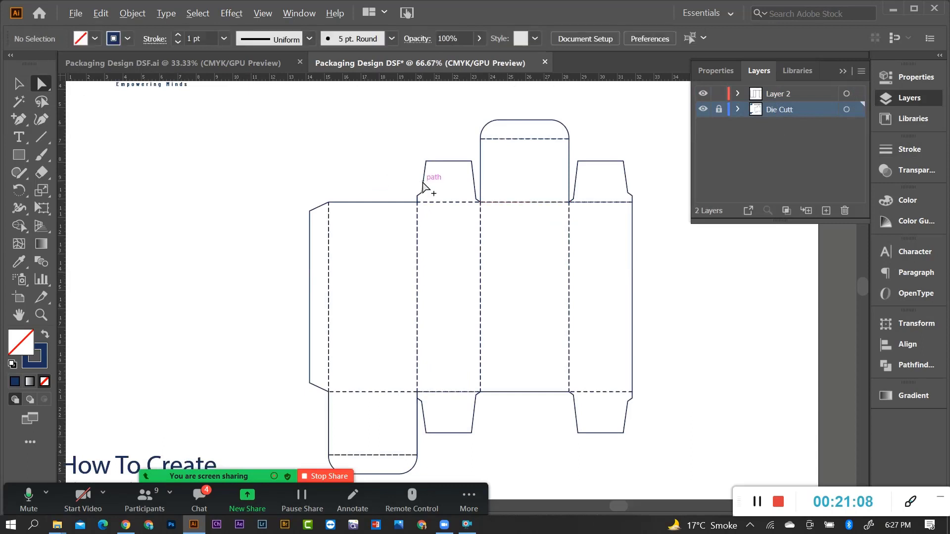
pyautogui.scroll(-1, 411, 183)
pyautogui.moveTo(329, 141)
pyautogui.mouseDown()
pyautogui.moveTo(416, 246)
pyautogui.moveTo(612, 420)
pyautogui.mouseUp()
pyautogui.click(636, 233)
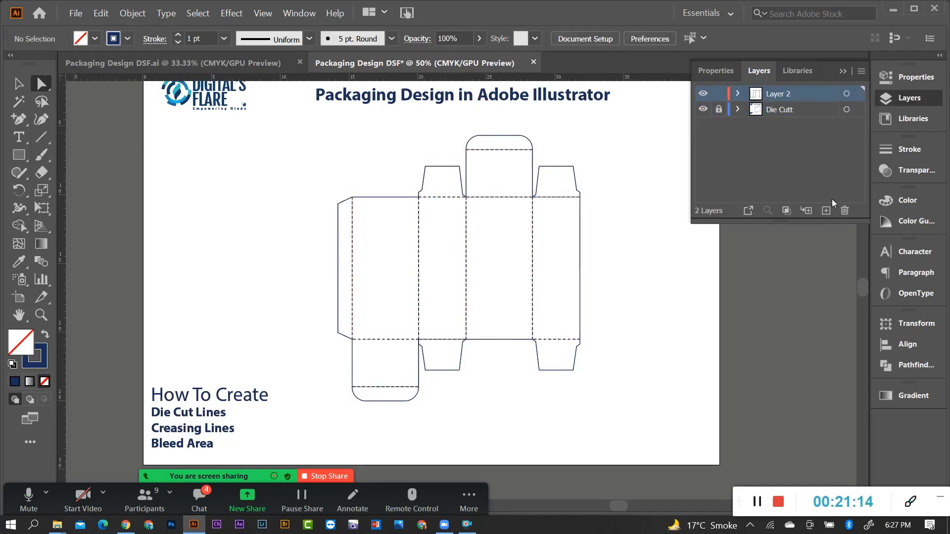
# Duplicate Die Cutt, move the copy below it, unlock it and rename it 'Bleed Area'
pyautogui.click(789, 111)
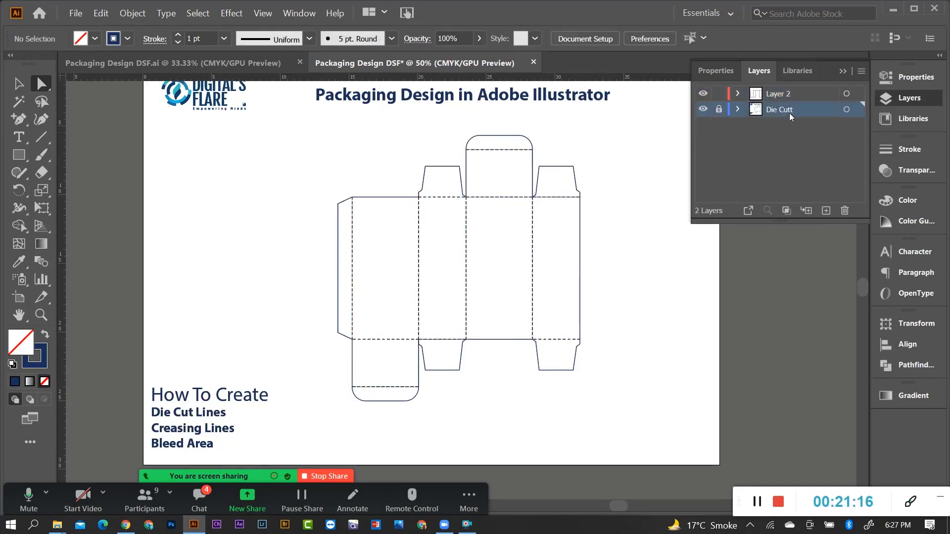
pyautogui.moveTo(780, 109); pyautogui.dragTo(801, 188)
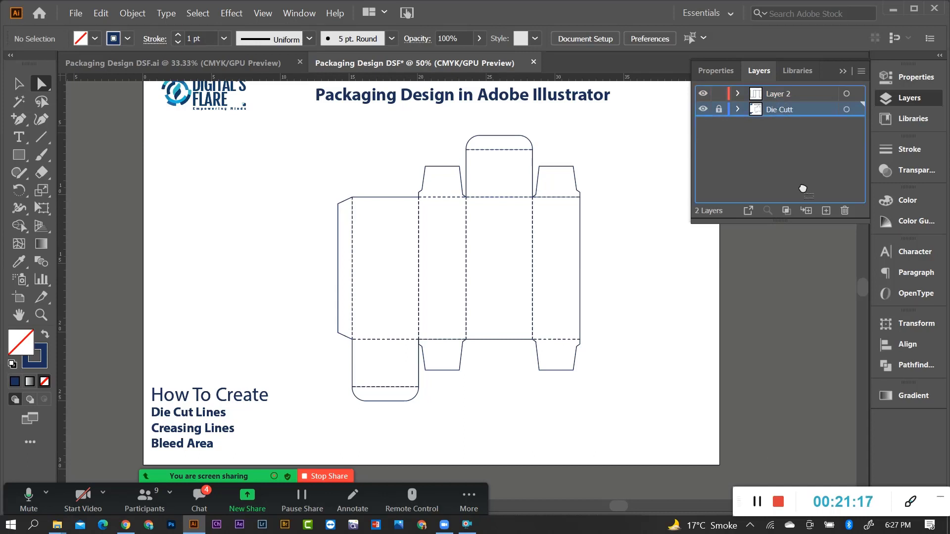
pyautogui.moveTo(802, 189)
pyautogui.mouseDown()
pyautogui.moveTo(829, 221)
pyautogui.moveTo(826, 211)
pyautogui.mouseUp()
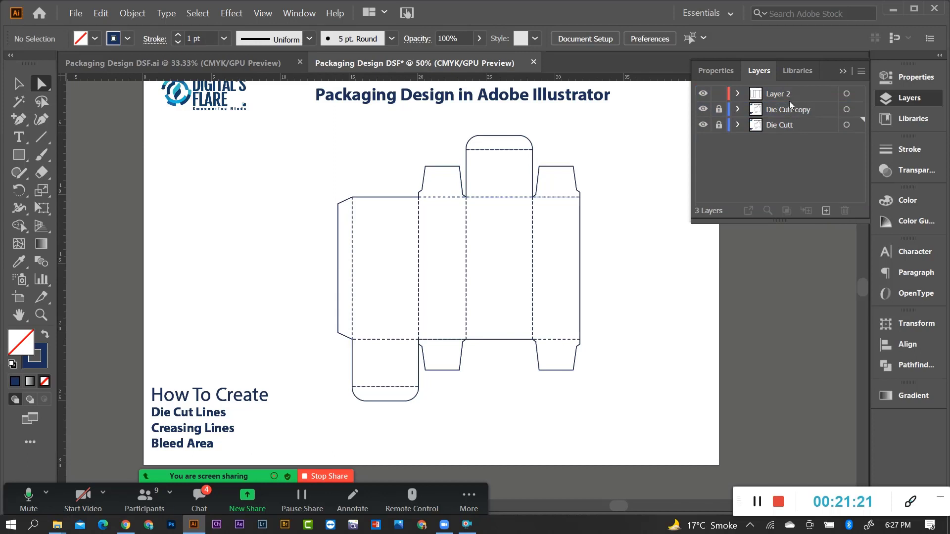
pyautogui.moveTo(795, 109); pyautogui.dragTo(792, 134)
pyautogui.click(718, 109)
pyautogui.click(719, 125)
pyautogui.doubleClick(774, 125)
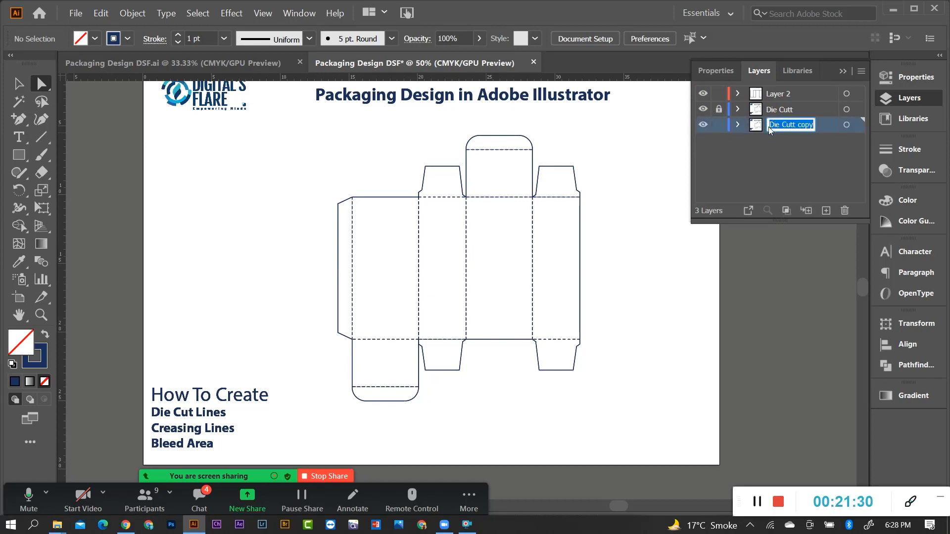
pyautogui.write('Bl')
pyautogui.write('eed')
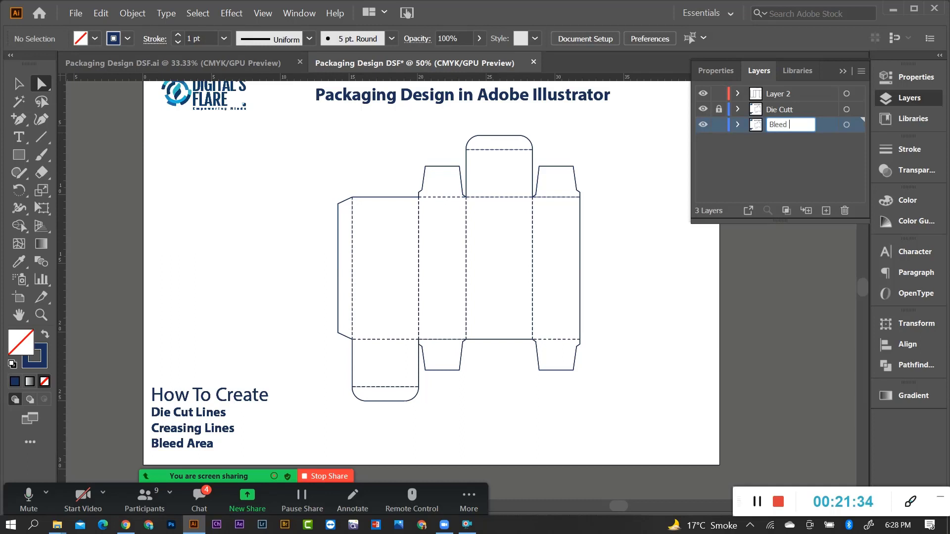
pyautogui.press('BackSpace')
pyautogui.press('BackSpace')
# Hide Layer 2 and Die Cutt, then marquee-select the whole Bleed Area box outline
pyautogui.click(719, 95)
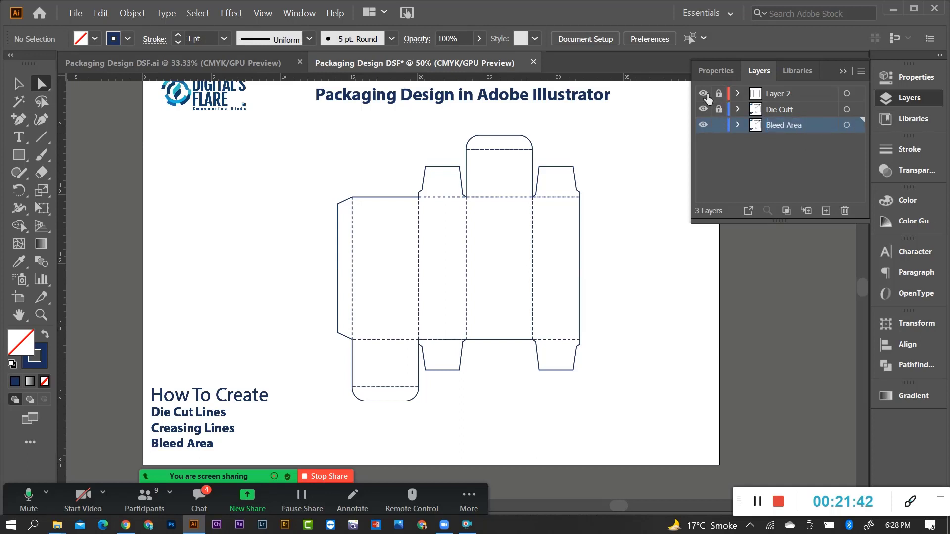
pyautogui.moveTo(703, 94); pyautogui.dragTo(702, 109)
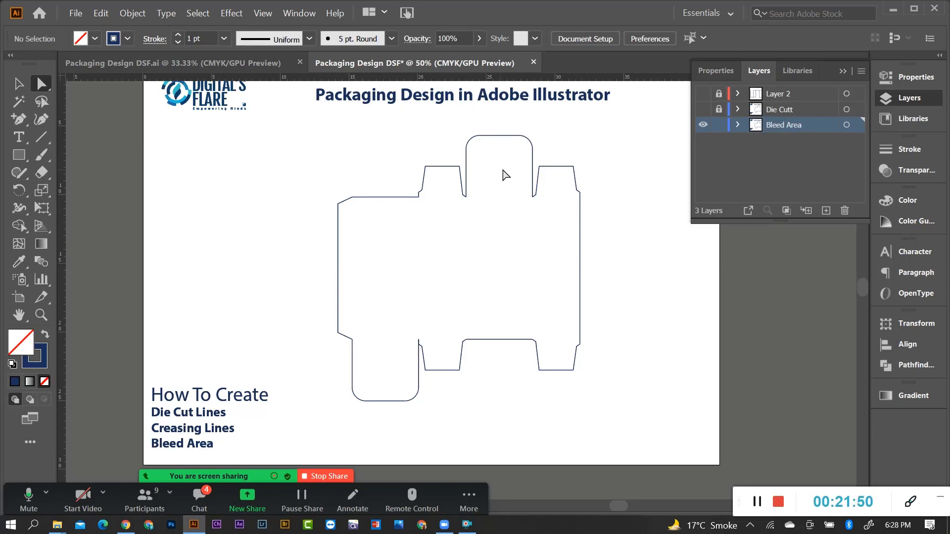
pyautogui.moveTo(549, 131); pyautogui.dragTo(515, 176)
pyautogui.press('v')
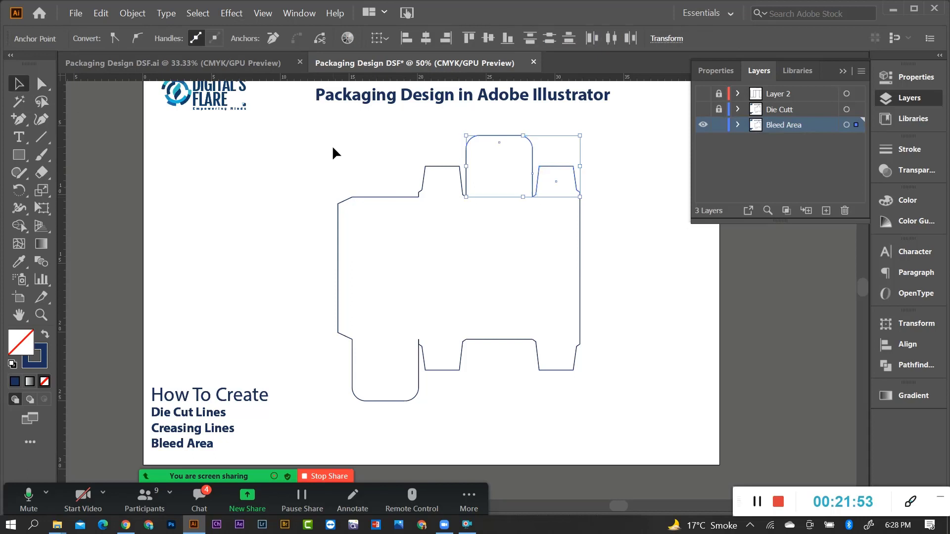
pyautogui.moveTo(316, 135)
pyautogui.mouseDown()
pyautogui.moveTo(657, 443)
pyautogui.moveTo(617, 423)
pyautogui.mouseUp()
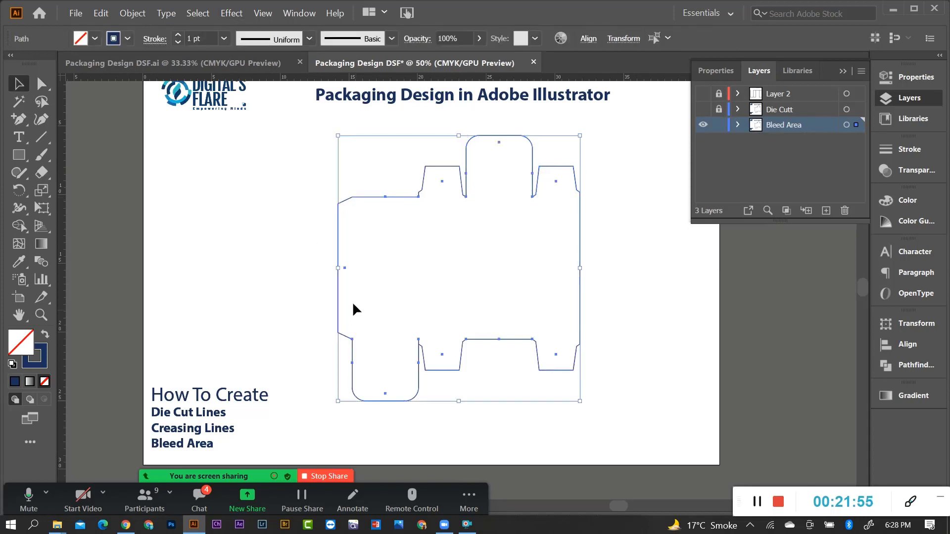
pyautogui.click(234, 15)
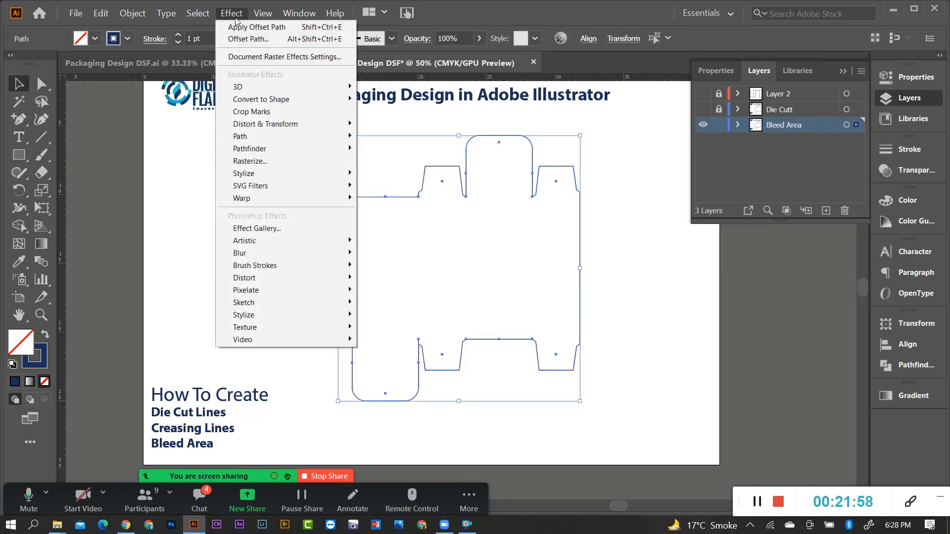
pyautogui.moveTo(240, 136)
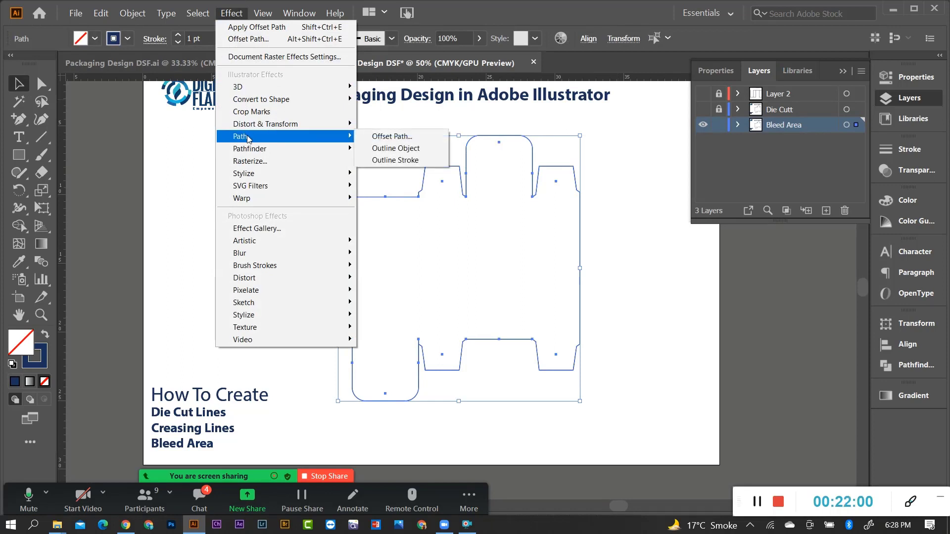
# Apply a 0.25 cm Offset Path with Round joins around the box outline
pyautogui.click(404, 138)
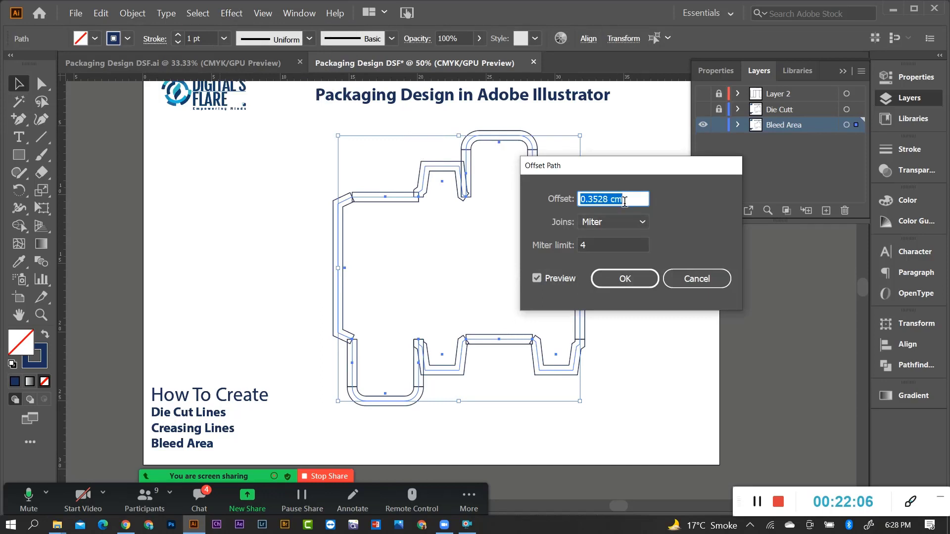
pyautogui.moveTo(629, 199); pyautogui.dragTo(532, 200)
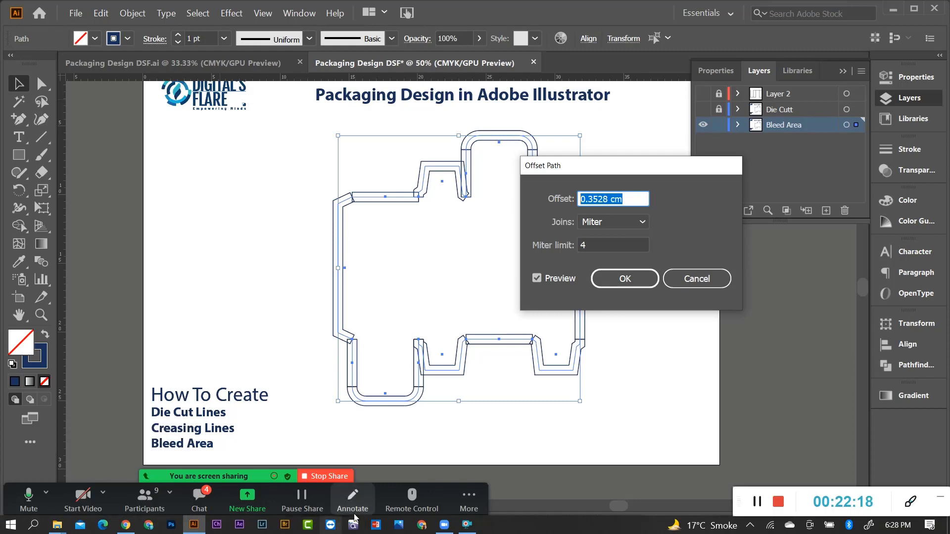
pyautogui.write('0.25')
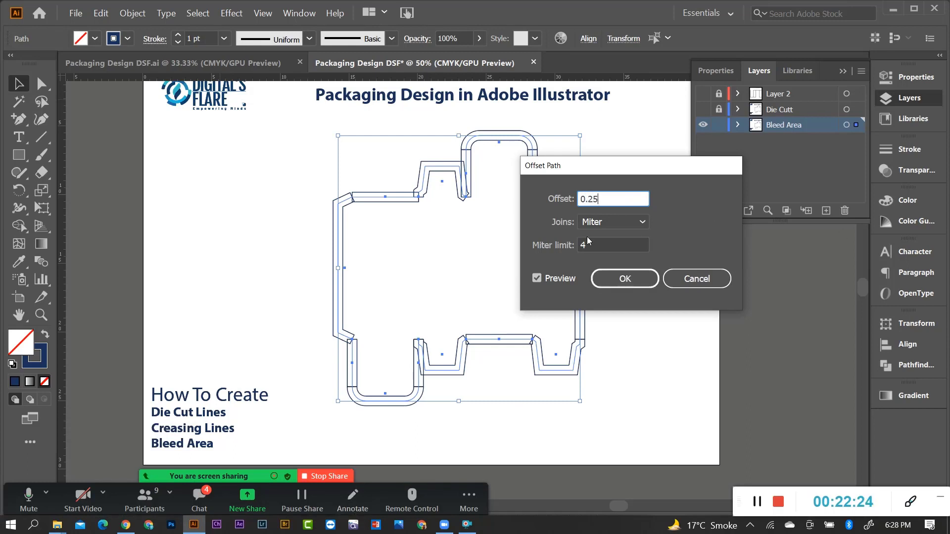
pyautogui.click(613, 221)
pyautogui.click(612, 254)
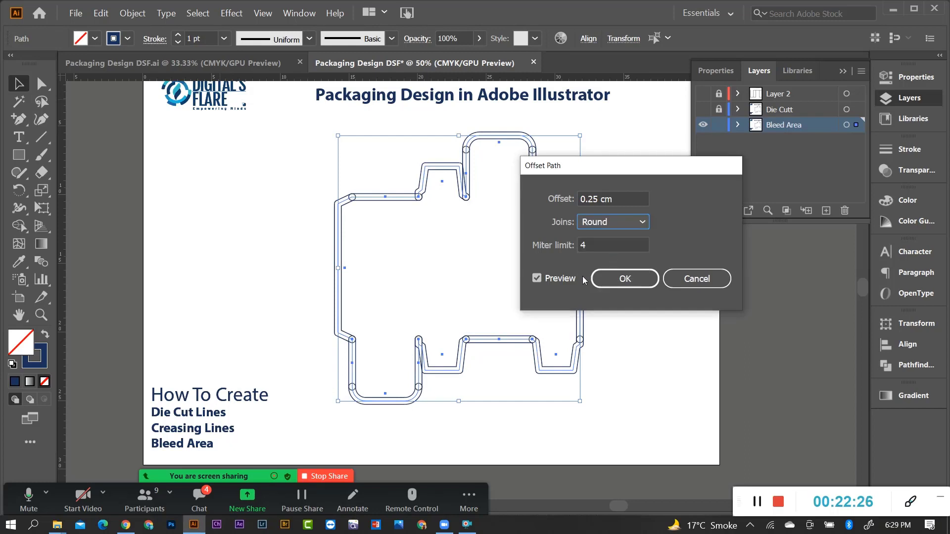
pyautogui.click(538, 280)
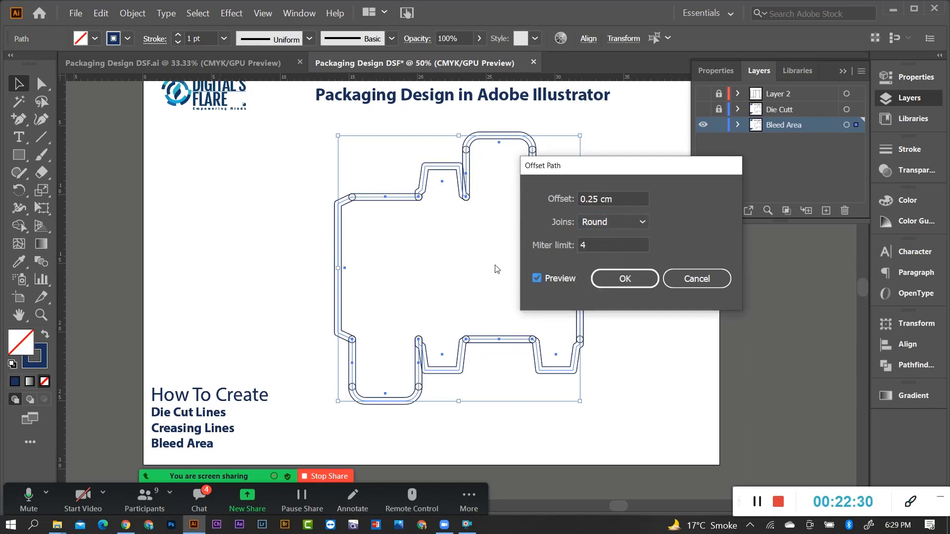
pyautogui.click(624, 280)
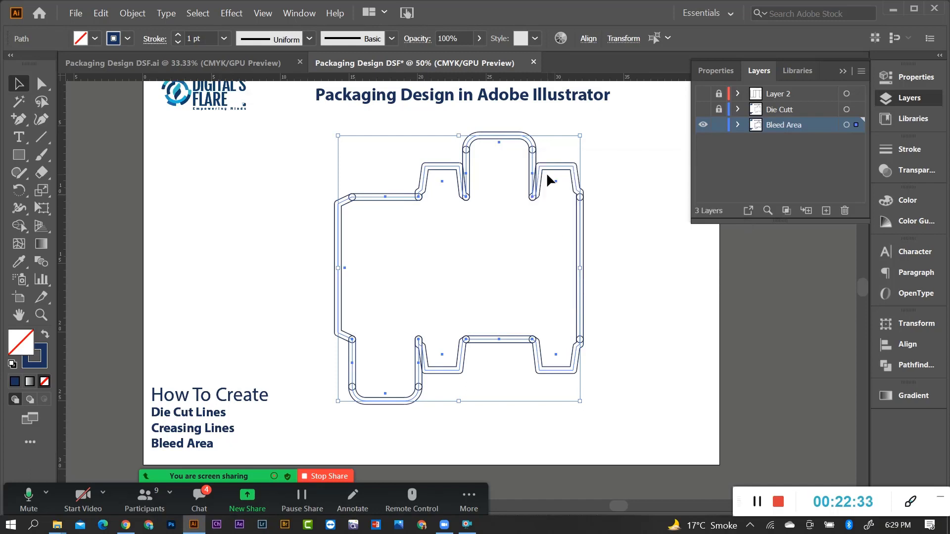
pyautogui.scroll(2, 533, 184)
pyautogui.scroll(-1, 537, 186)
pyautogui.scroll(-1, 482, 205)
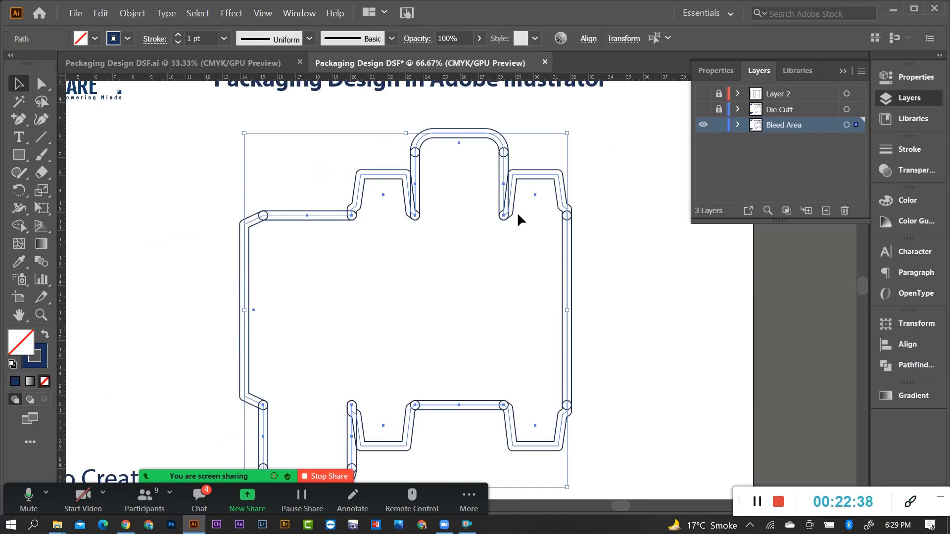
# Expand the offset appearance, Unite the shapes in Pathfinder, and reselect the merged outline
pyautogui.click(127, 13)
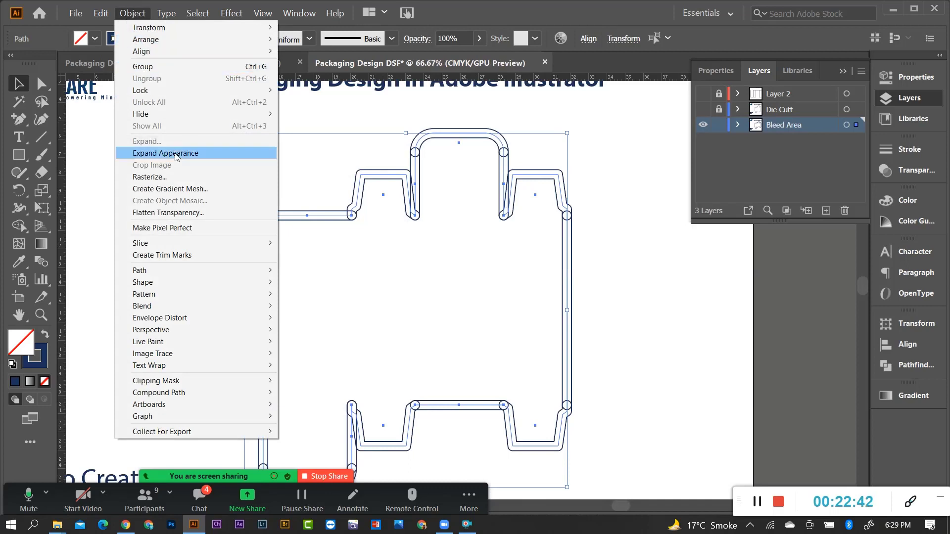
pyautogui.click(173, 158)
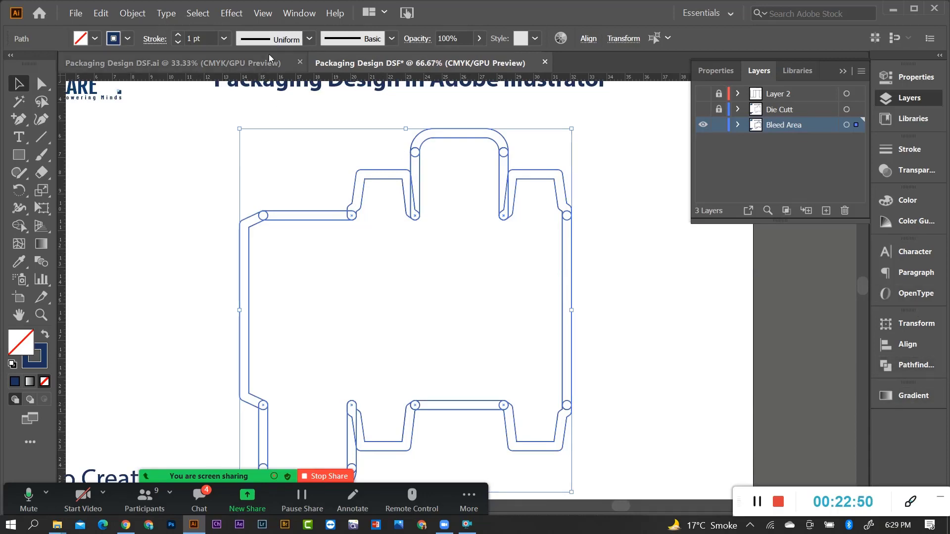
pyautogui.click(299, 13)
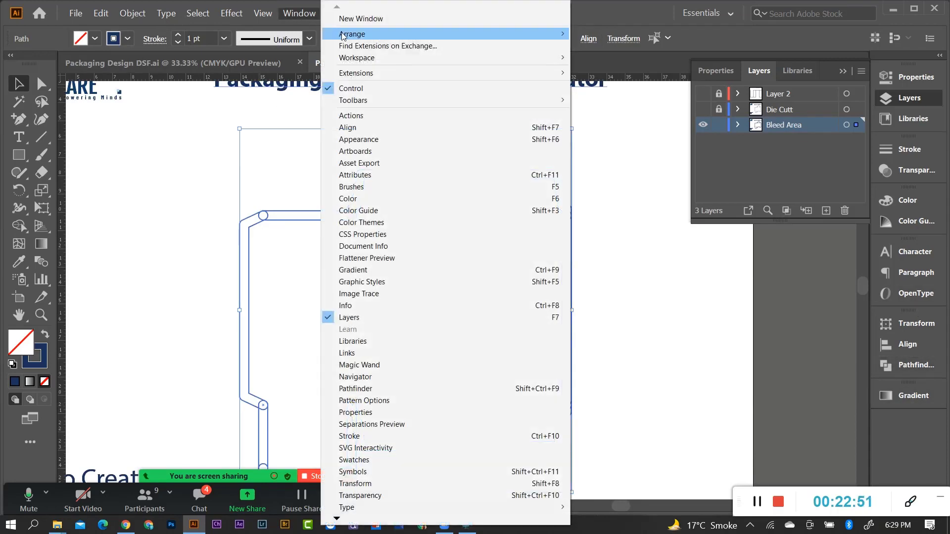
pyautogui.click(388, 389)
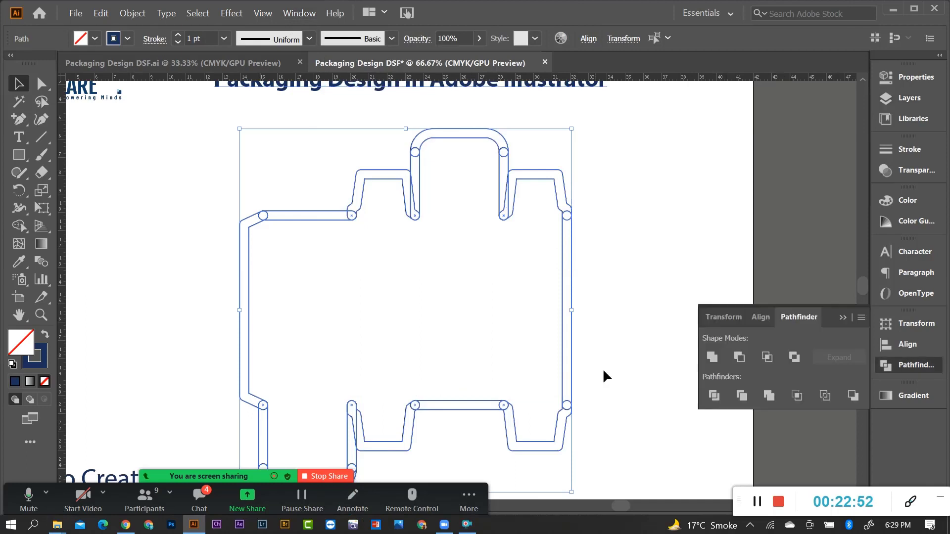
pyautogui.click(711, 358)
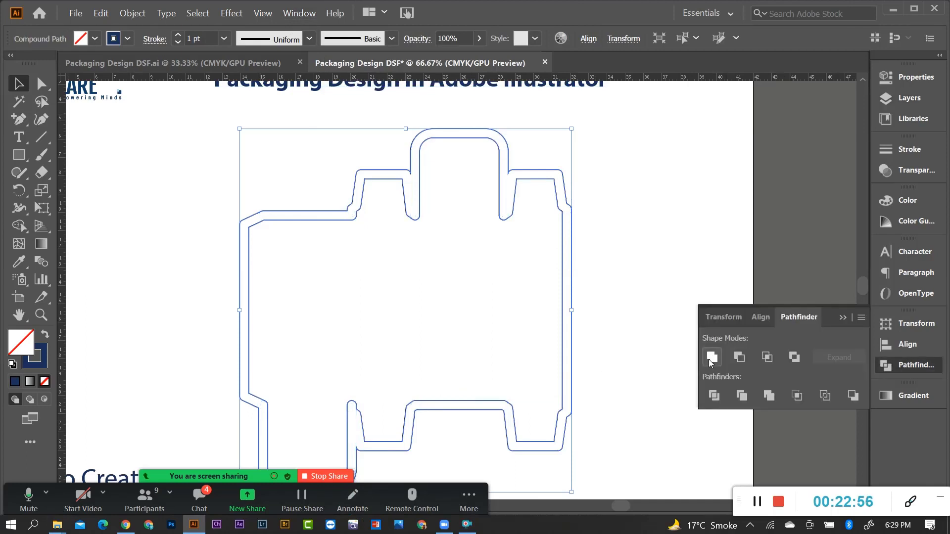
pyautogui.click(616, 209)
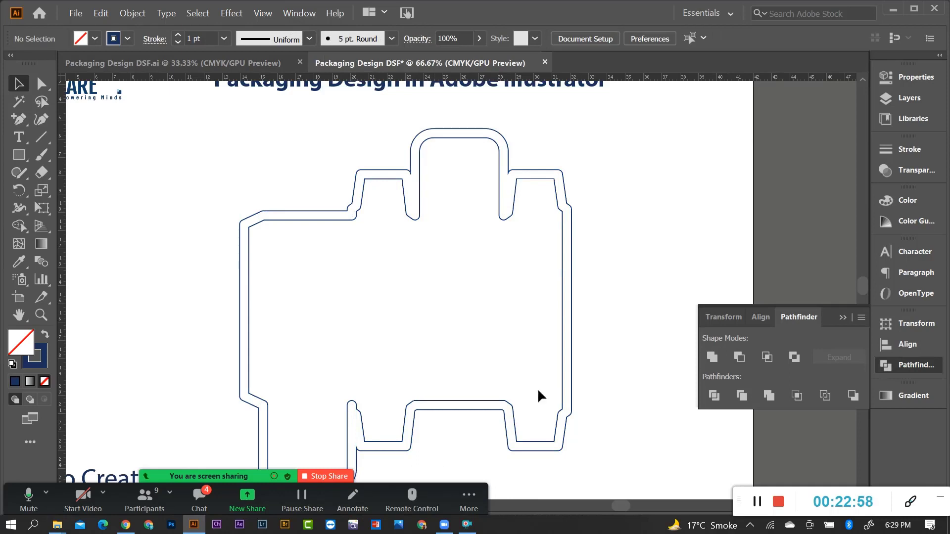
pyautogui.scroll(-2, 395, 235)
pyautogui.scroll(2, 426, 248)
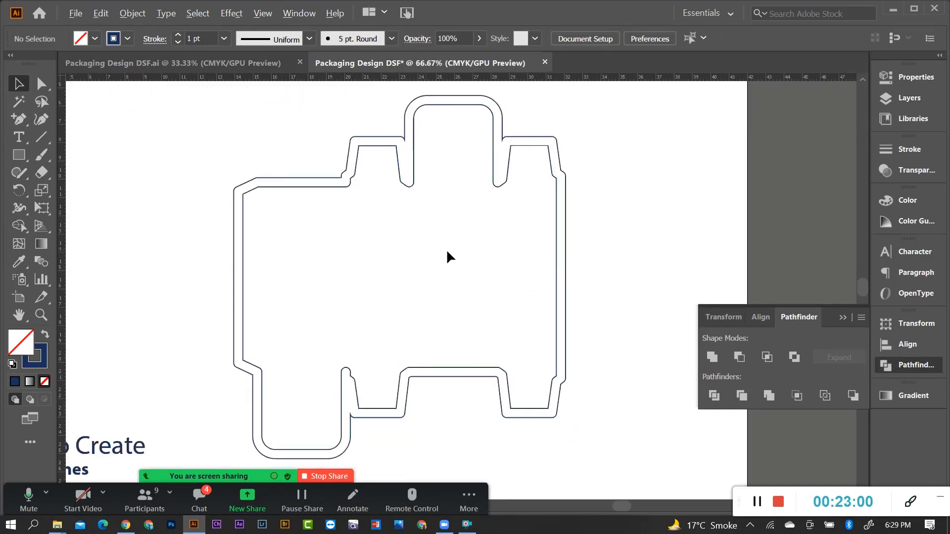
pyautogui.moveTo(549, 158); pyautogui.dragTo(559, 160)
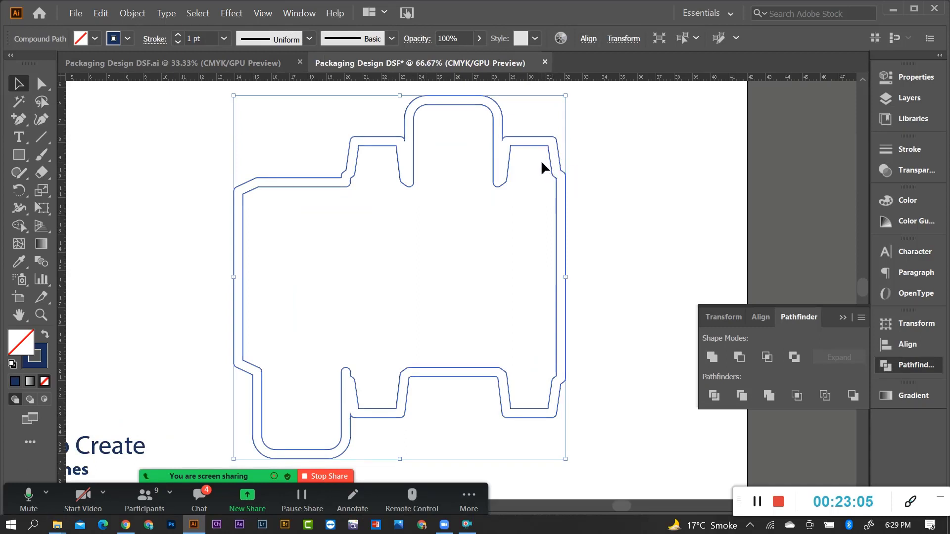
# Release the compound outline into paths, then Unite them into one single outline
pyautogui.rightClick(542, 165)
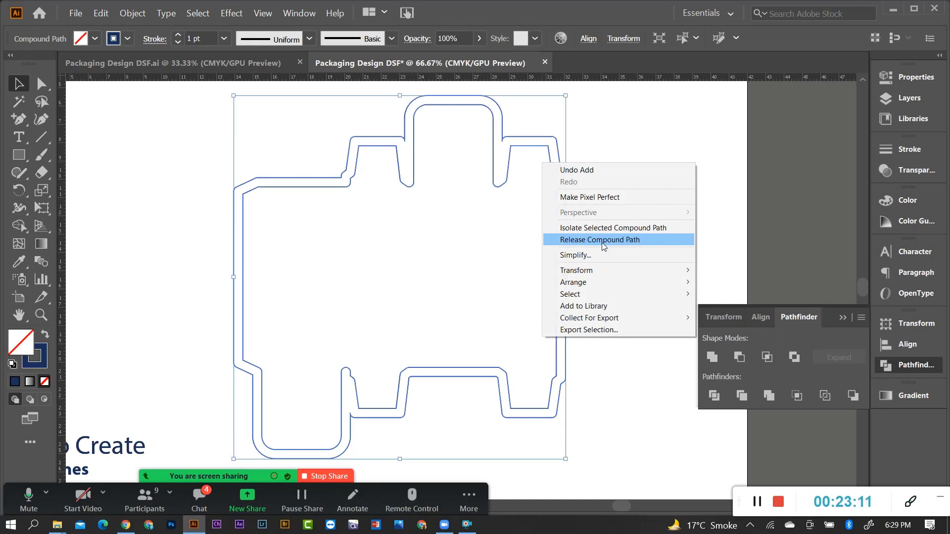
pyautogui.click(525, 177)
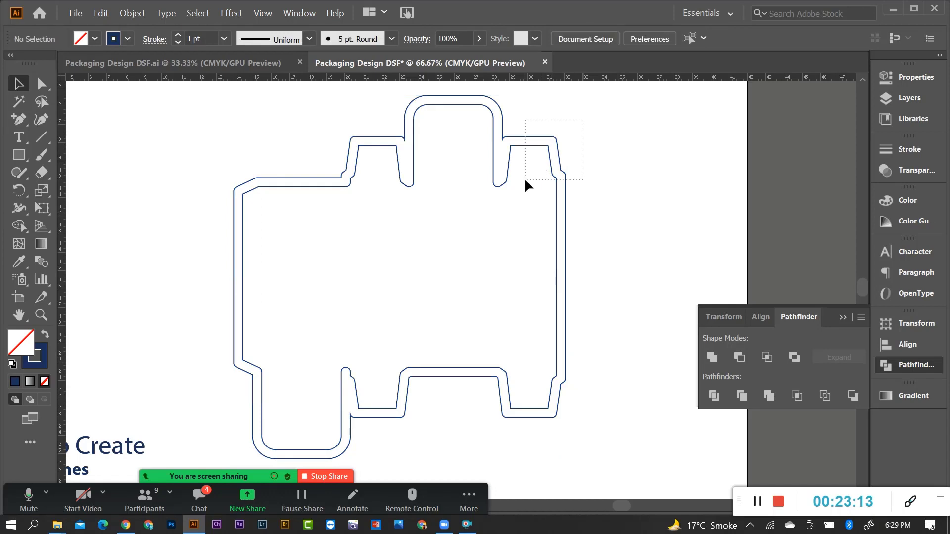
pyautogui.click(547, 150)
pyautogui.rightClick(548, 154)
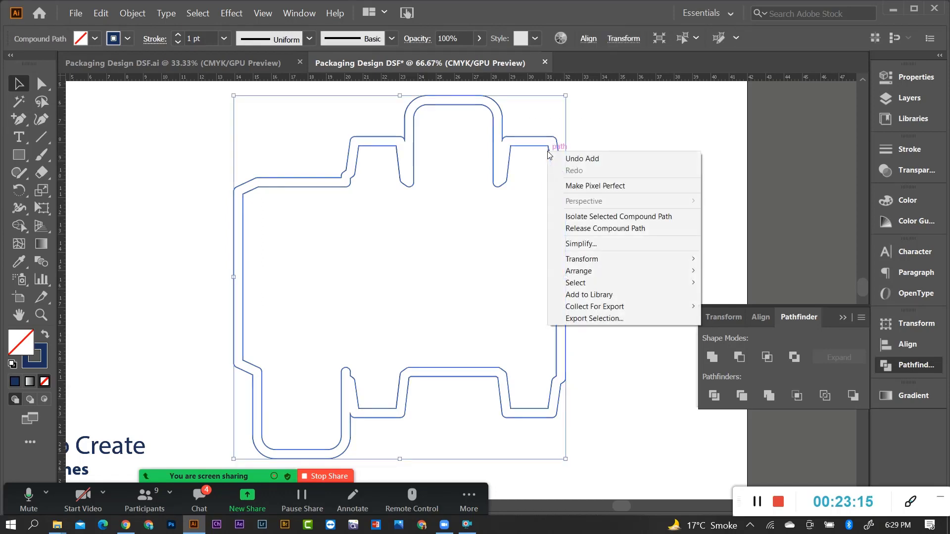
pyautogui.click(627, 229)
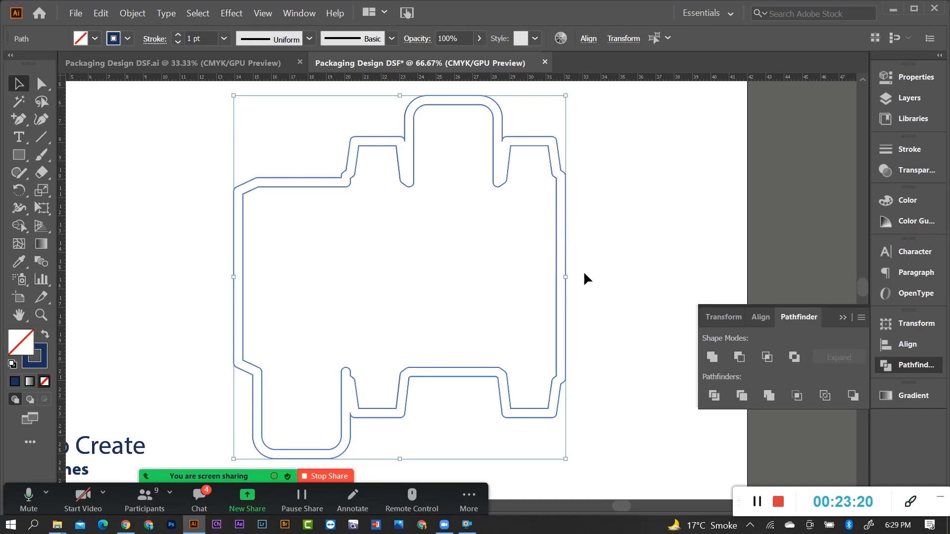
pyautogui.rightClick(558, 179)
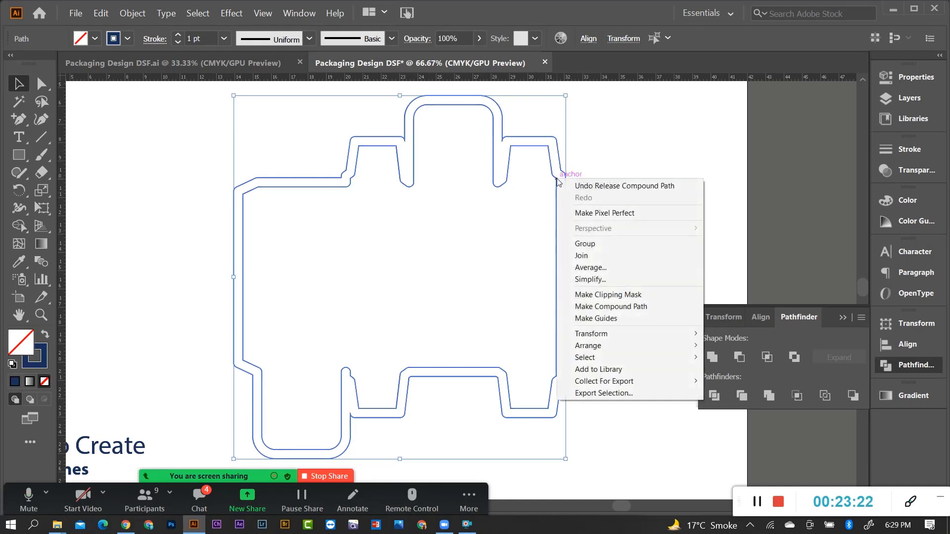
pyautogui.click(581, 254)
pyautogui.click(562, 165)
pyautogui.hotkey('ctrl', 'a')
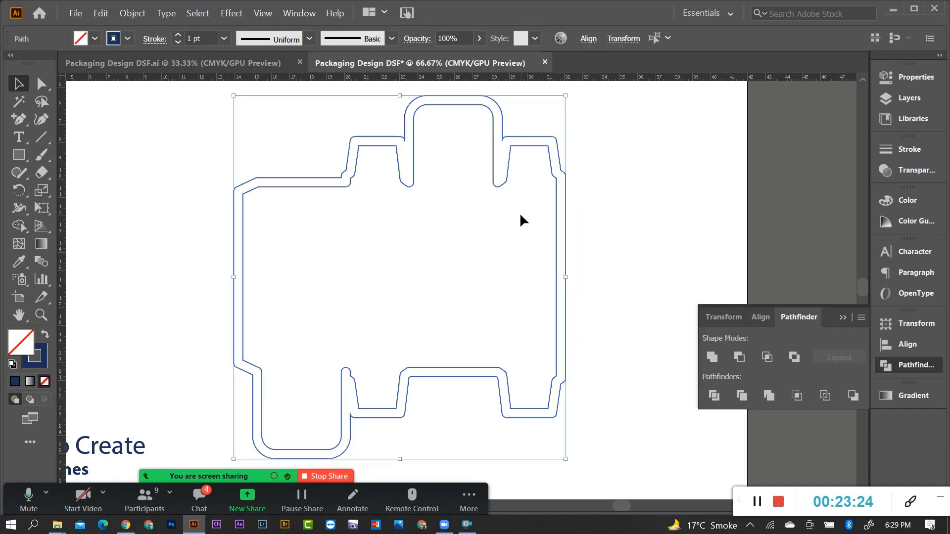
pyautogui.click(711, 356)
pyautogui.click(647, 233)
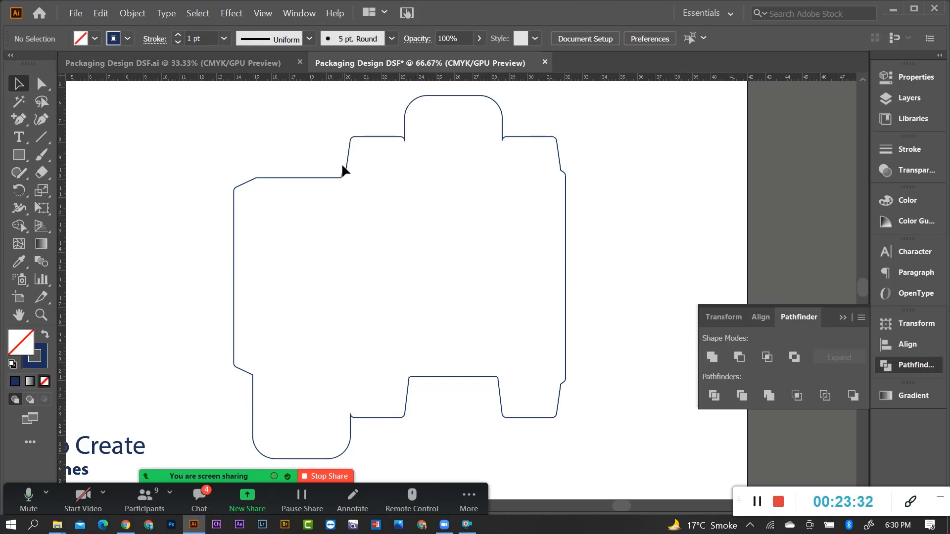
# Select the bleed outline and swap it to a solid fill with no stroke
pyautogui.scroll(-2, 527, 302)
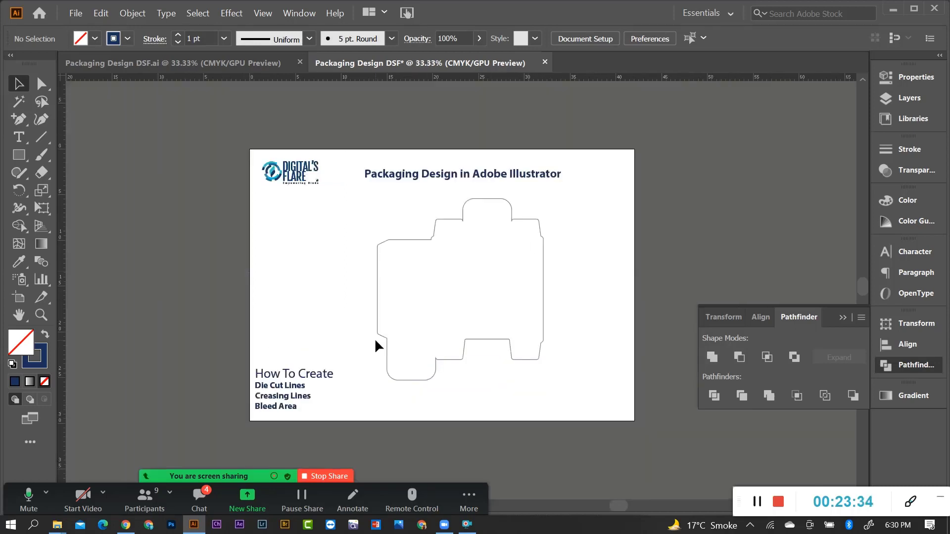
pyautogui.scroll(1, 468, 278)
pyautogui.scroll(1, 510, 311)
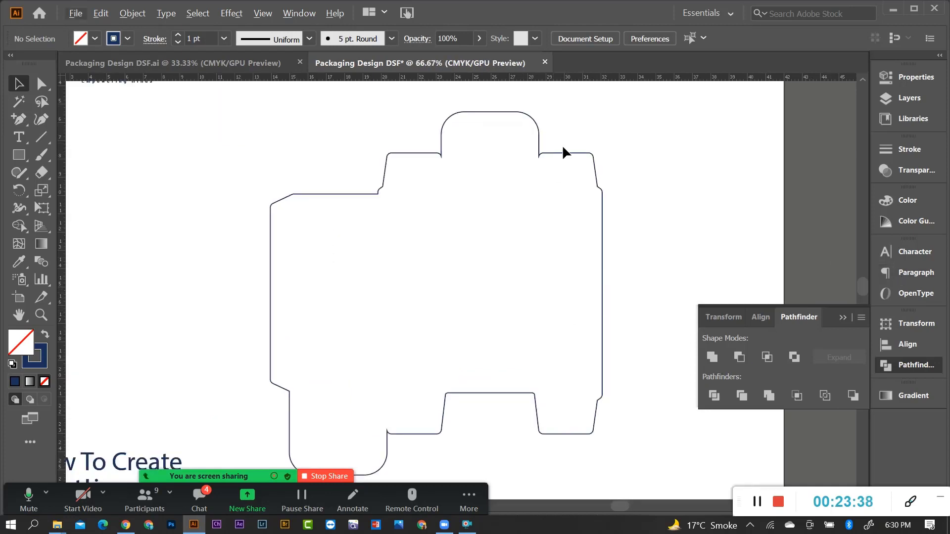
pyautogui.moveTo(566, 177); pyautogui.dragTo(567, 179)
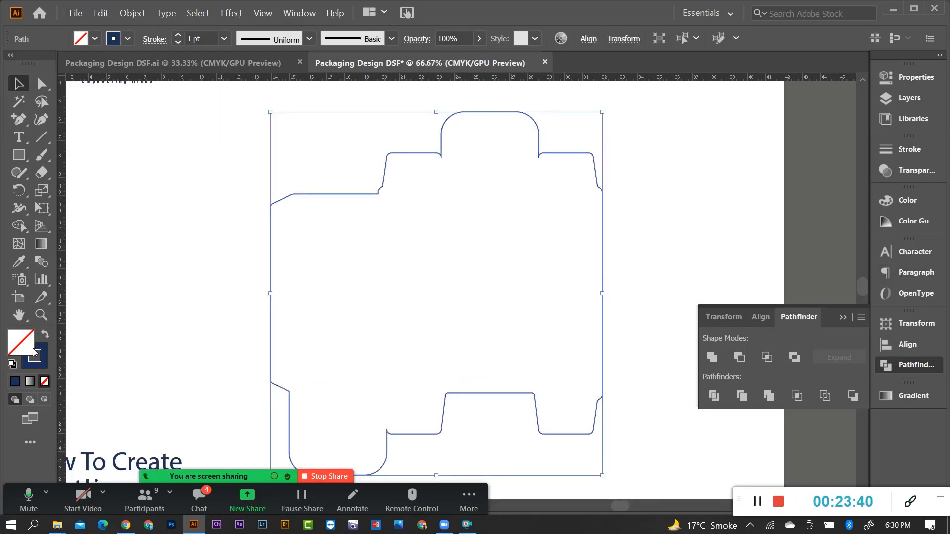
pyautogui.click(46, 338)
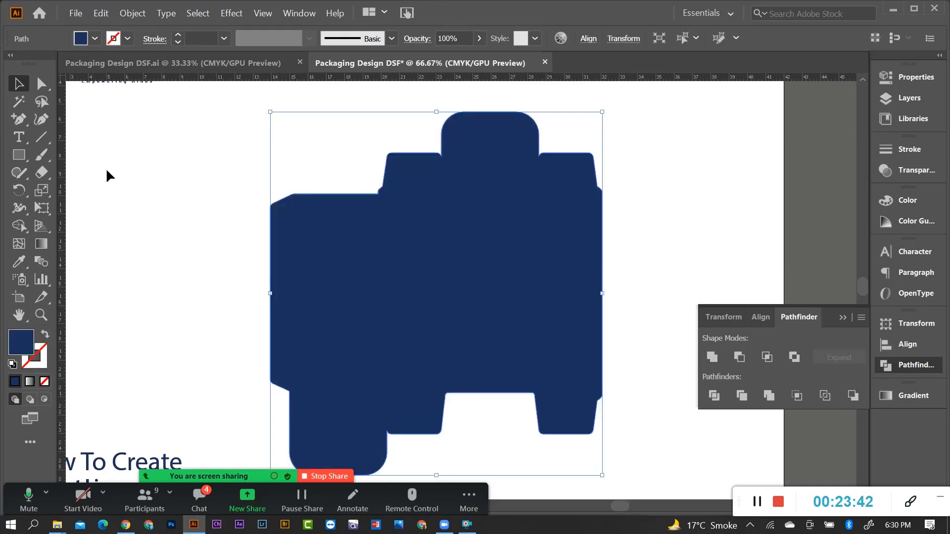
# Set the fill colour to a pale light cyan-blue in the Color Picker
pyautogui.doubleClick(20, 342)
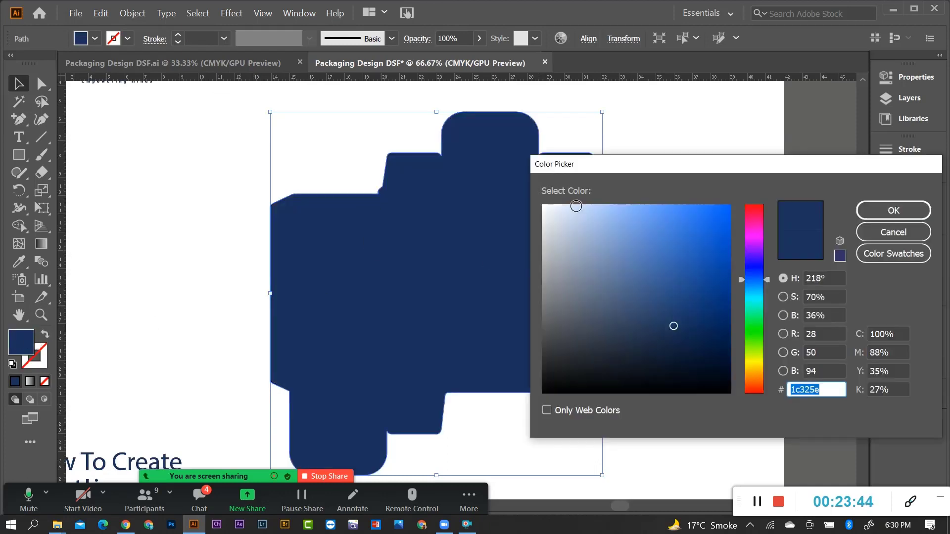
pyautogui.click(575, 207)
pyautogui.moveTo(574, 206); pyautogui.dragTo(571, 250)
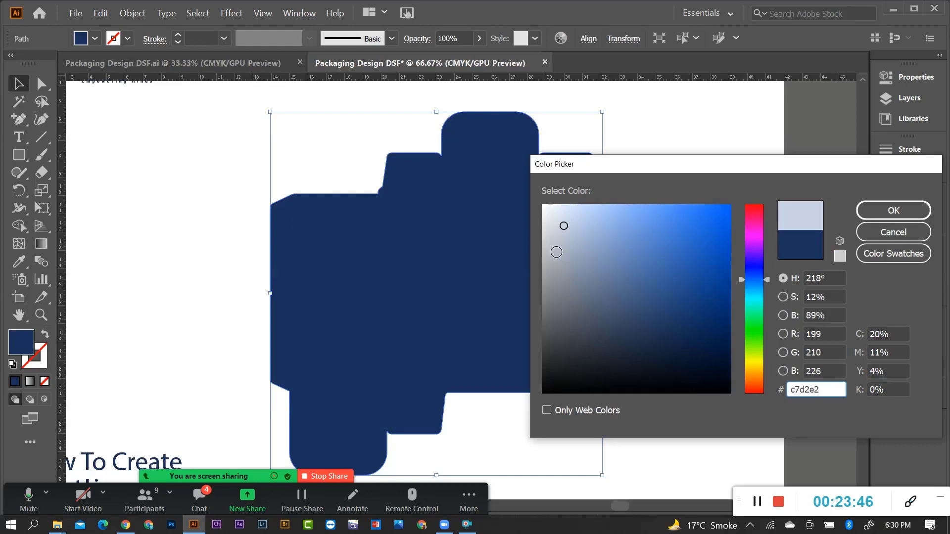
pyautogui.moveTo(755, 294); pyautogui.dragTo(754, 297)
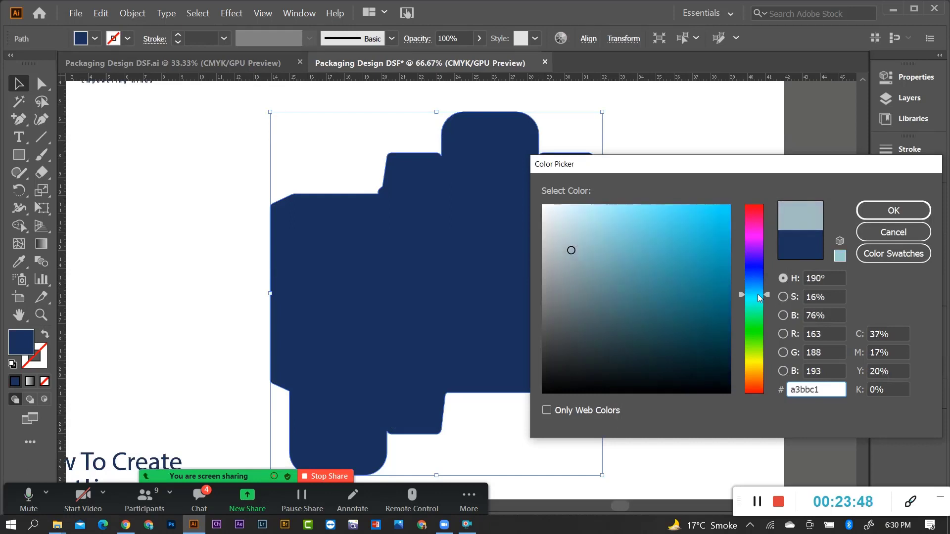
pyautogui.click(582, 214)
pyautogui.moveTo(581, 213); pyautogui.dragTo(581, 206)
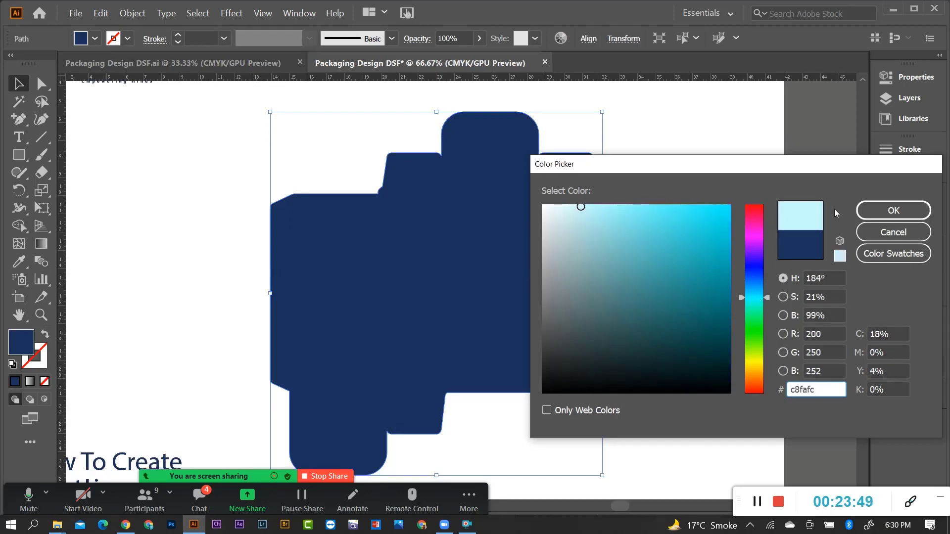
pyautogui.press('Return')
pyautogui.click(675, 205)
pyautogui.scroll(-1, 482, 286)
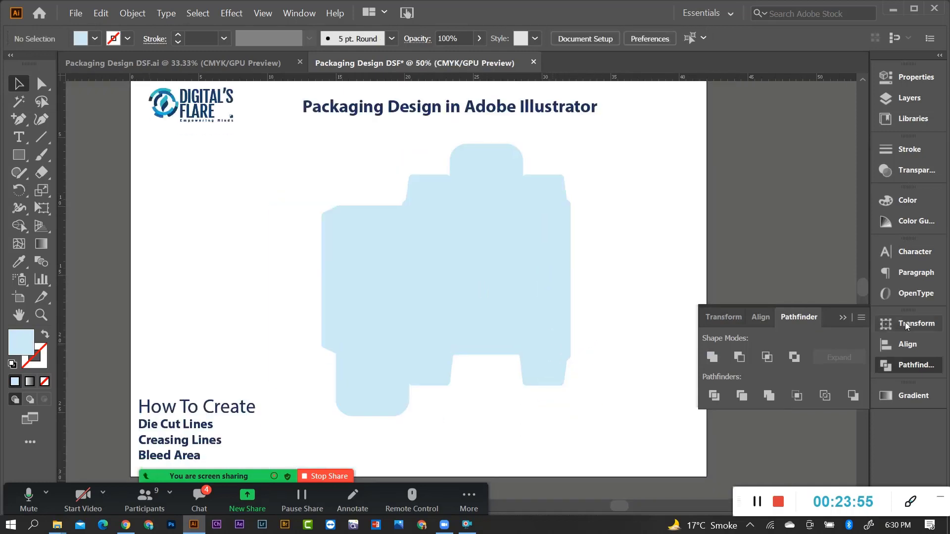
# Make Layer 2 and Die Cutt visible again over the bleed, then open the Zoom chat
pyautogui.click(925, 105)
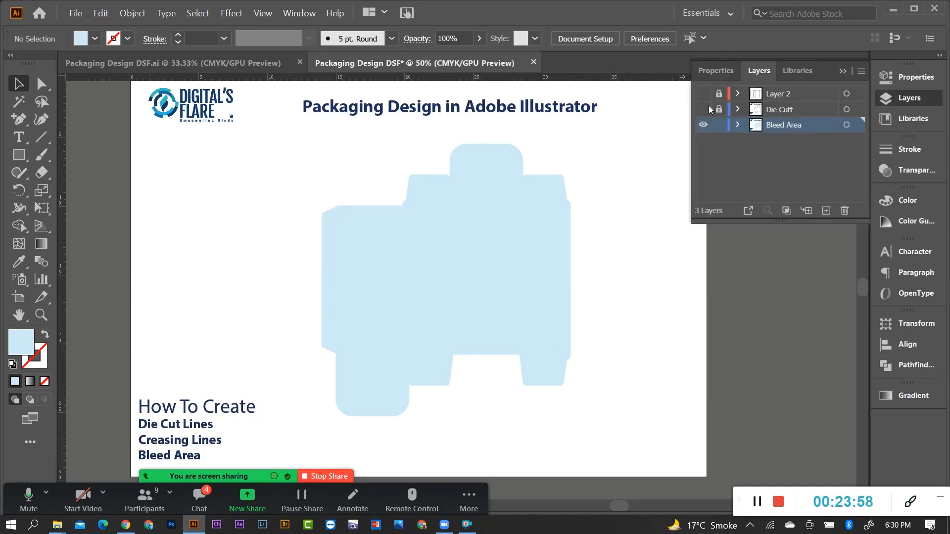
pyautogui.click(703, 93)
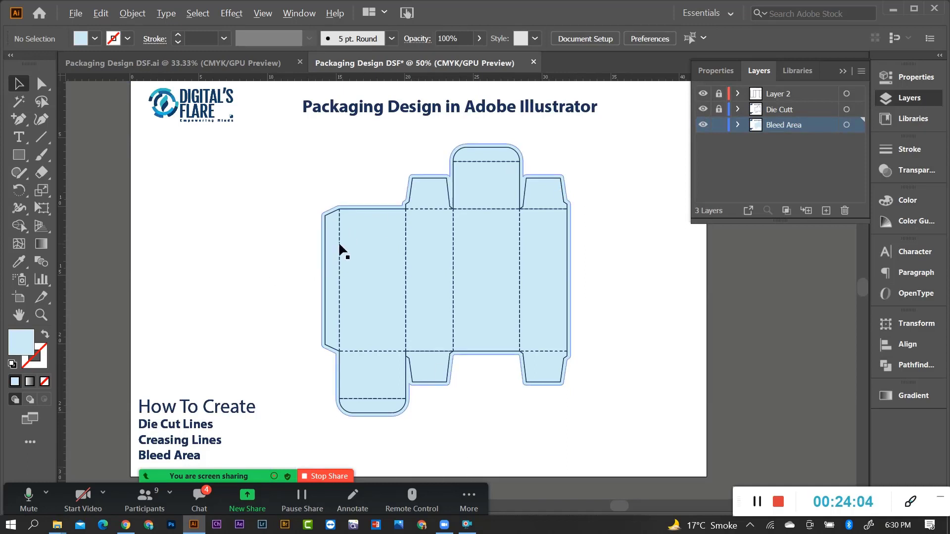
pyautogui.scroll(1, 338, 241)
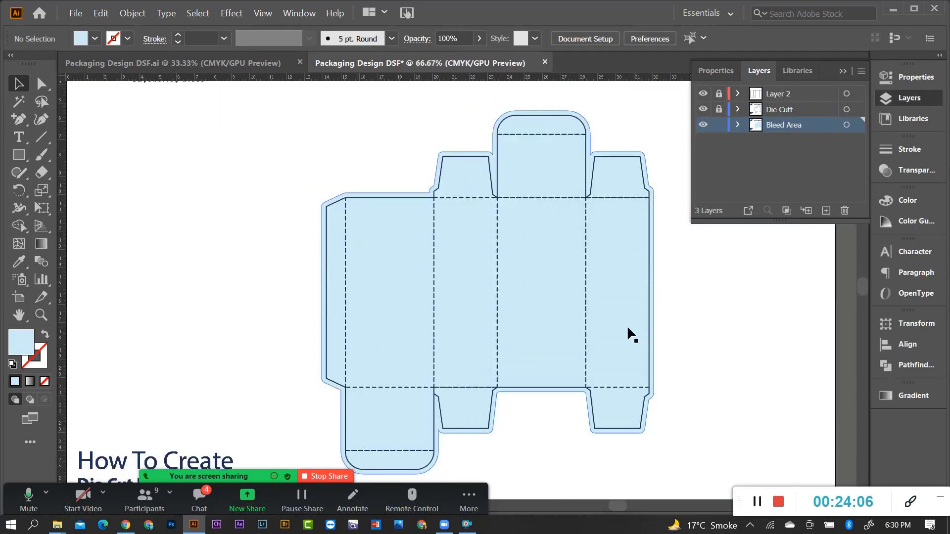
pyautogui.click(842, 70)
pyautogui.scroll(-1, 467, 243)
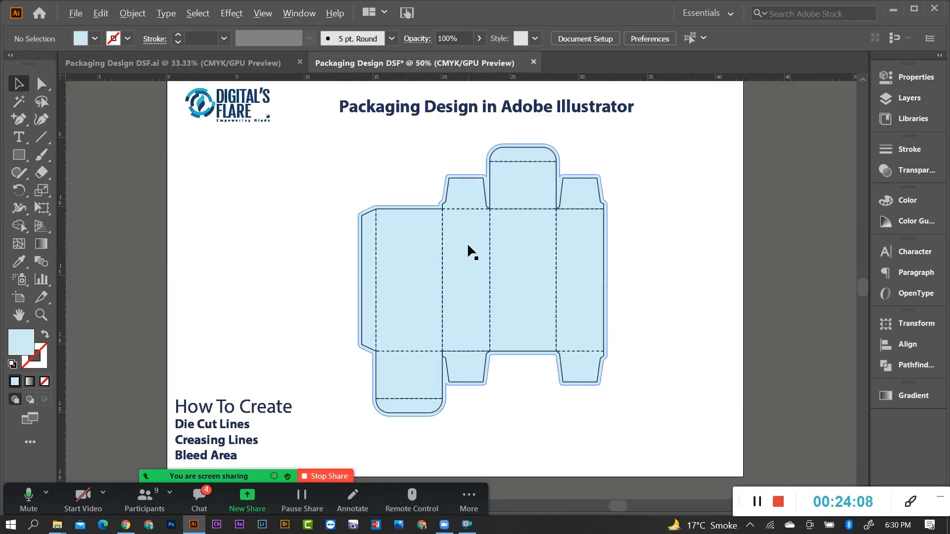
pyautogui.scroll(1, 485, 258)
pyautogui.scroll(-1, 529, 276)
pyautogui.scroll(1, 506, 275)
pyautogui.scroll(1, 507, 275)
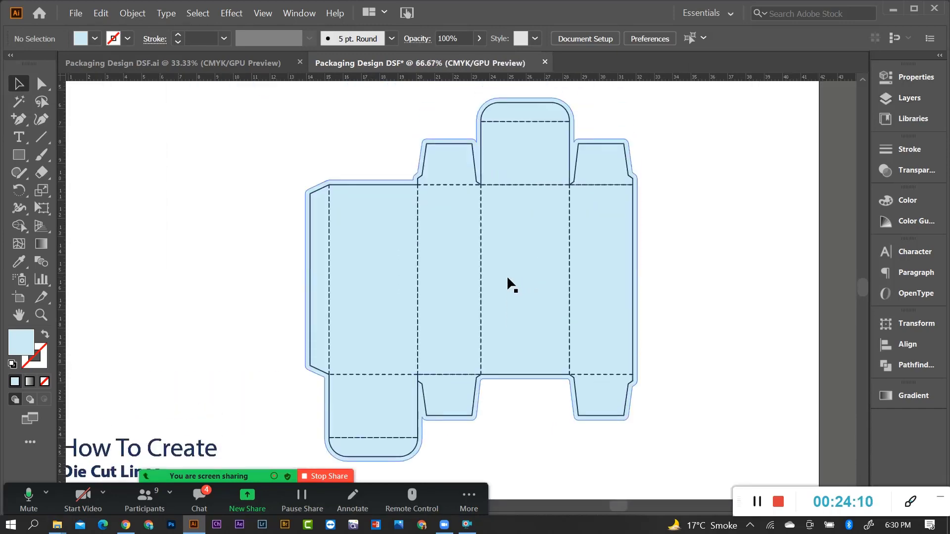
pyautogui.scroll(-1, 503, 278)
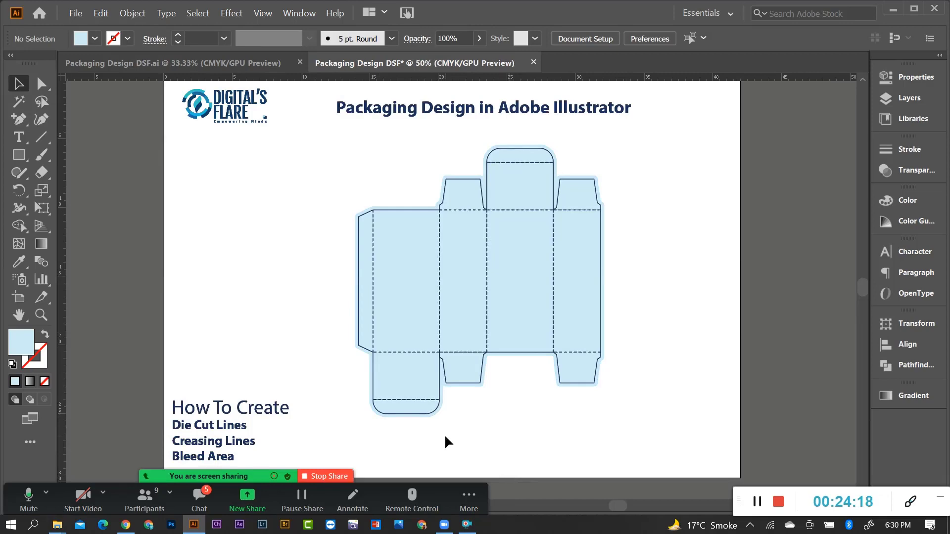
pyautogui.click(199, 496)
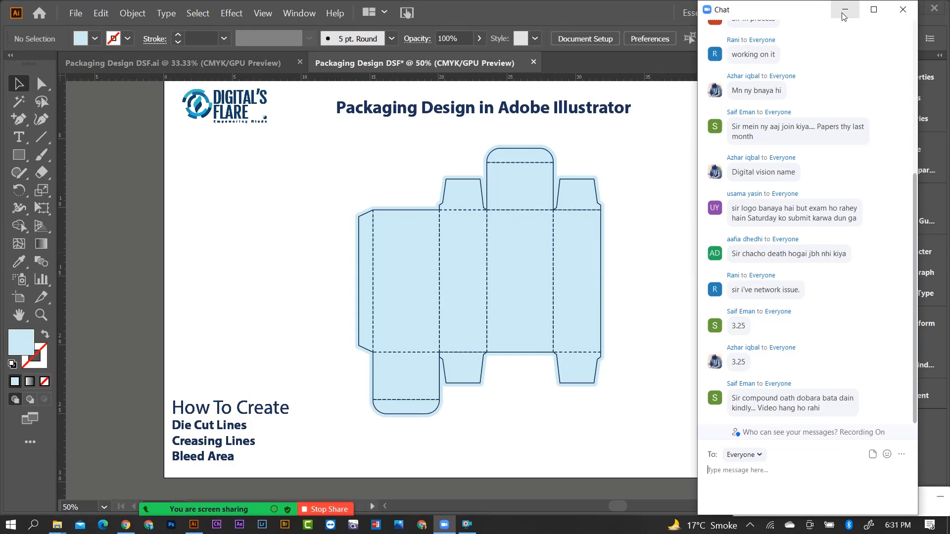
# Minimize the Zoom chat window and then Illustrator to reveal the desktop
pyautogui.click(846, 10)
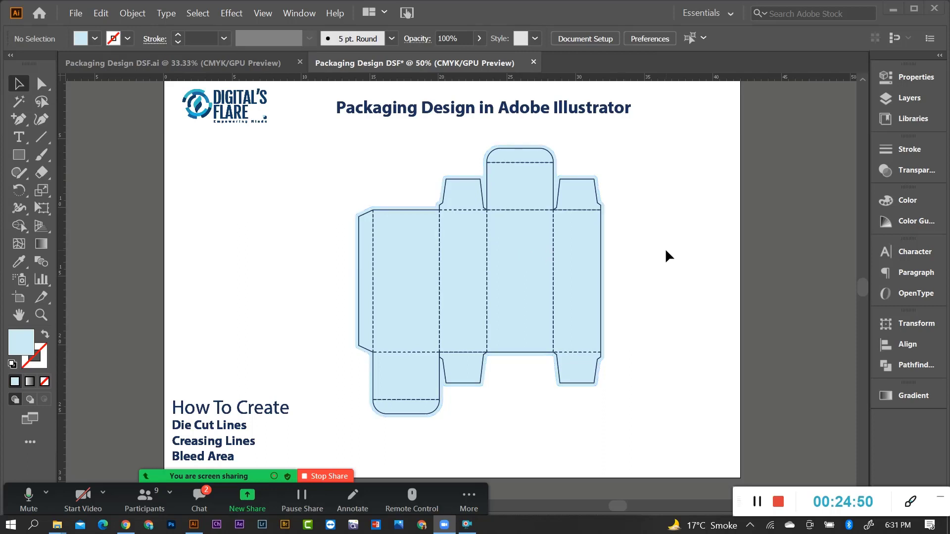
pyautogui.keyDown('alt'); pyautogui.scroll(-1, 619, 273); pyautogui.keyUp('alt')
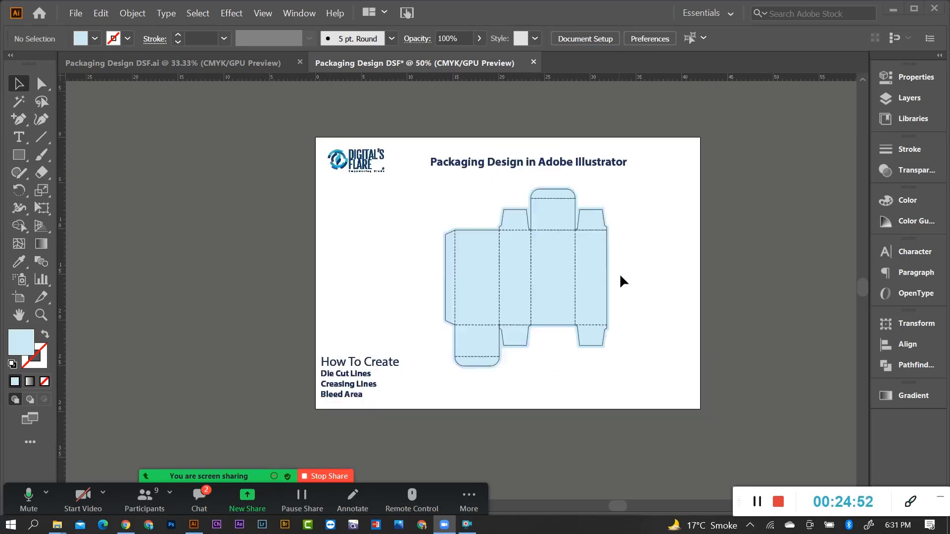
pyautogui.keyDown('alt'); pyautogui.scroll(1, 535, 295); pyautogui.keyUp('alt')
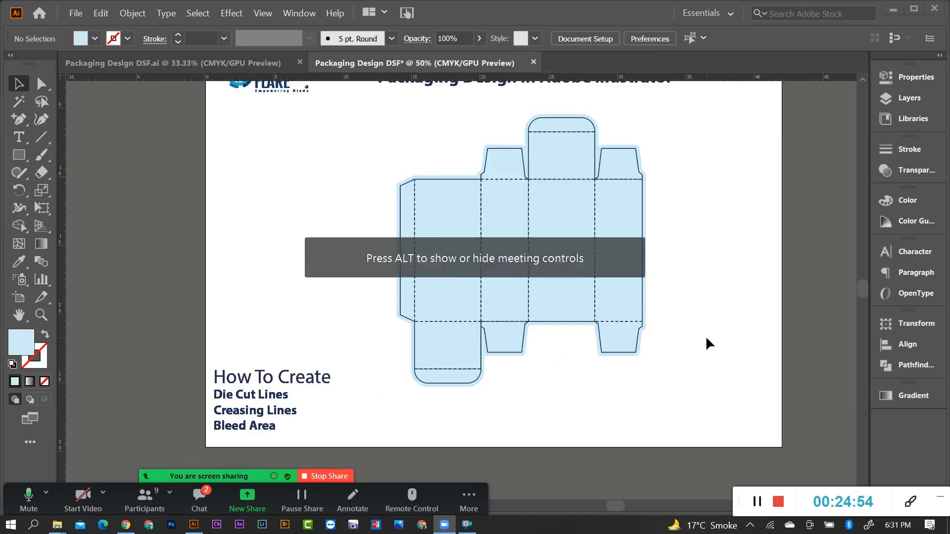
pyautogui.click(891, 9)
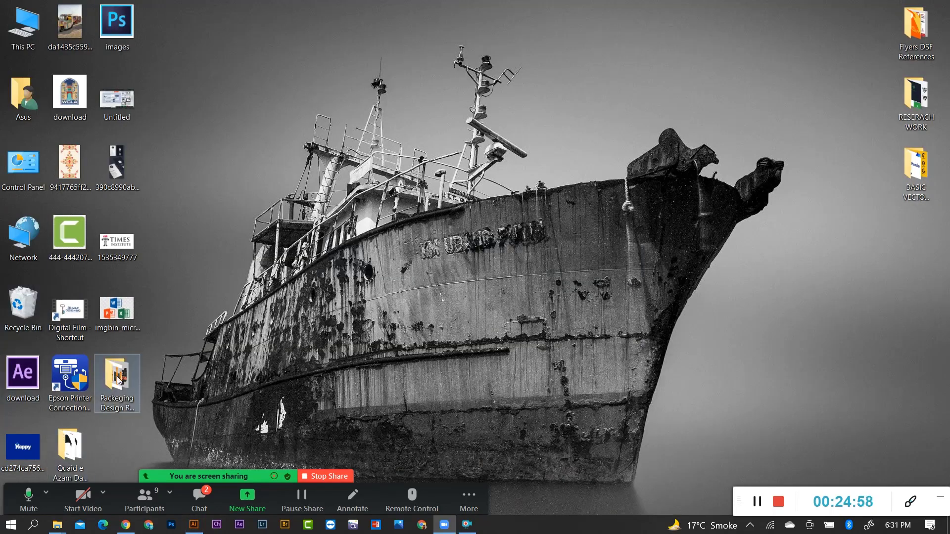
# View the dark MYRRH essential-oil box image in Packeging Design References DSF, then switch back to Illustrator
pyautogui.doubleClick(117, 379)
pyautogui.click(776, 41)
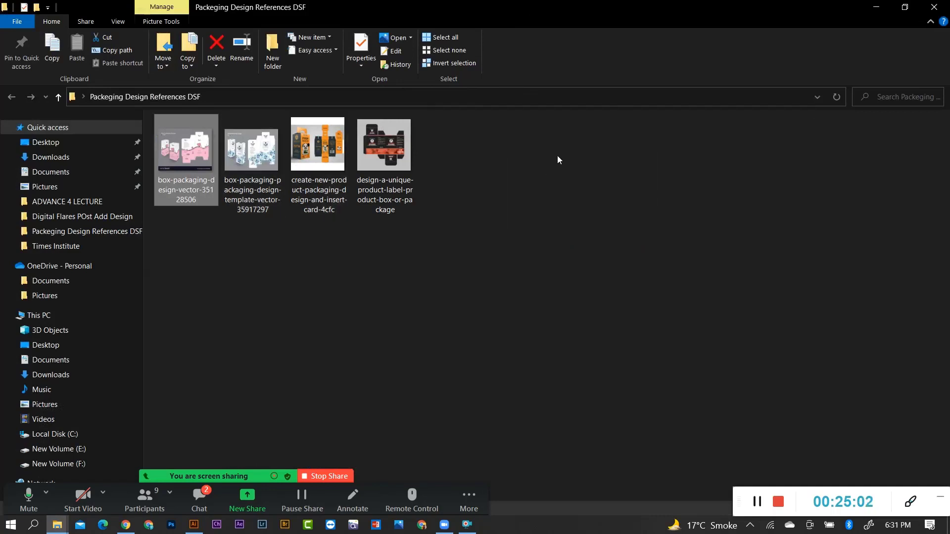
pyautogui.doubleClick(383, 155)
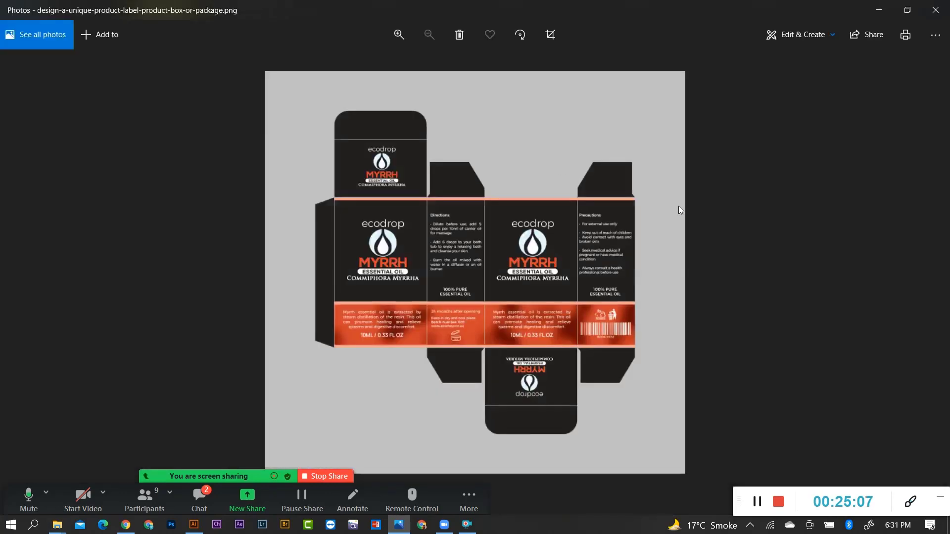
pyautogui.click(878, 11)
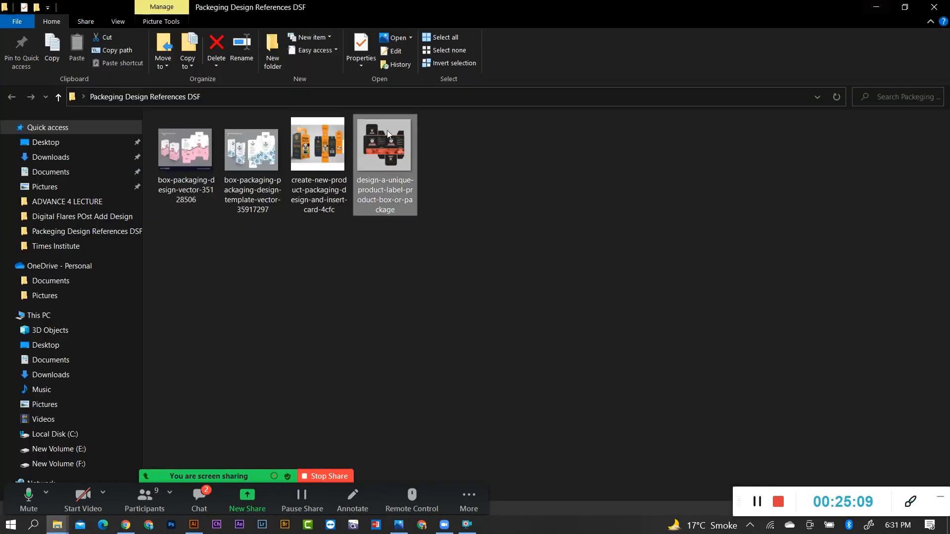
pyautogui.click(876, 8)
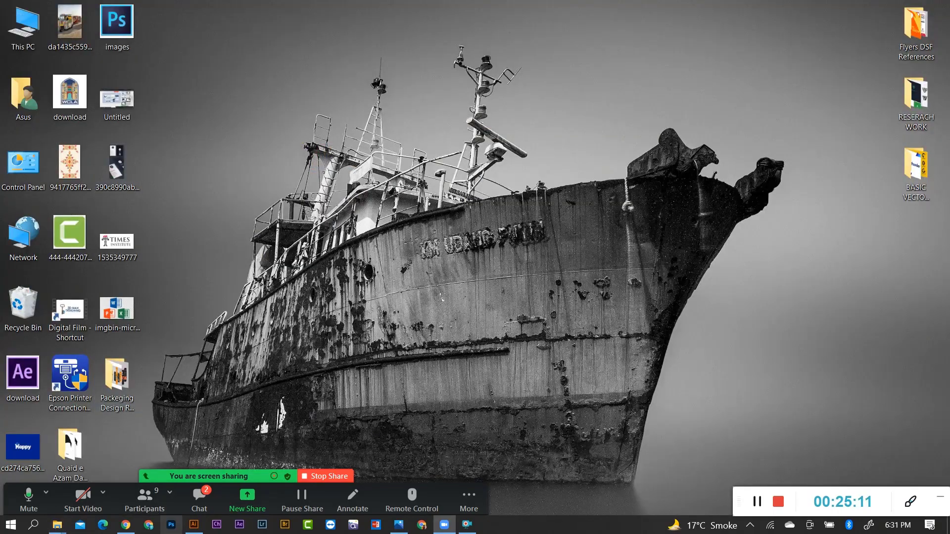
pyautogui.click(194, 525)
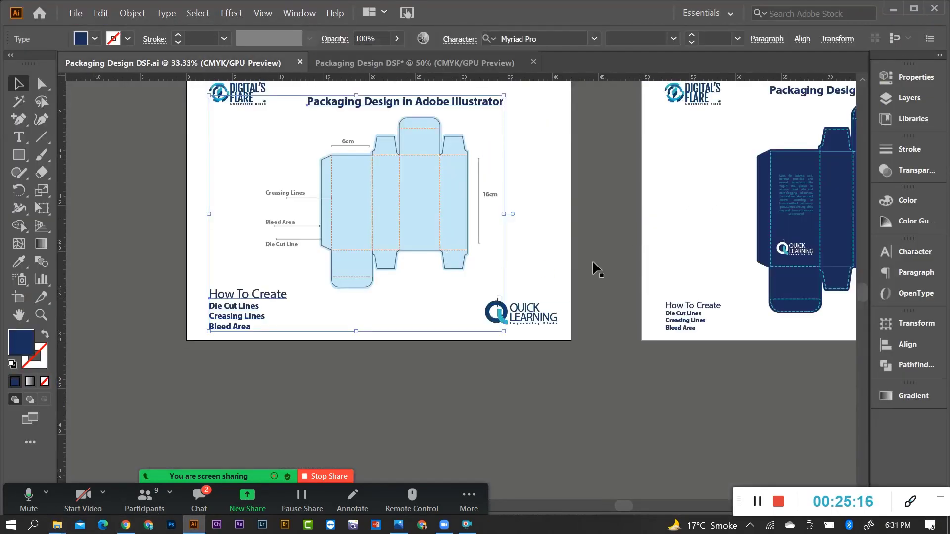
pyautogui.scroll(-2, 779, 234)
pyautogui.scroll(1, 647, 254)
pyautogui.scroll(2, 647, 255)
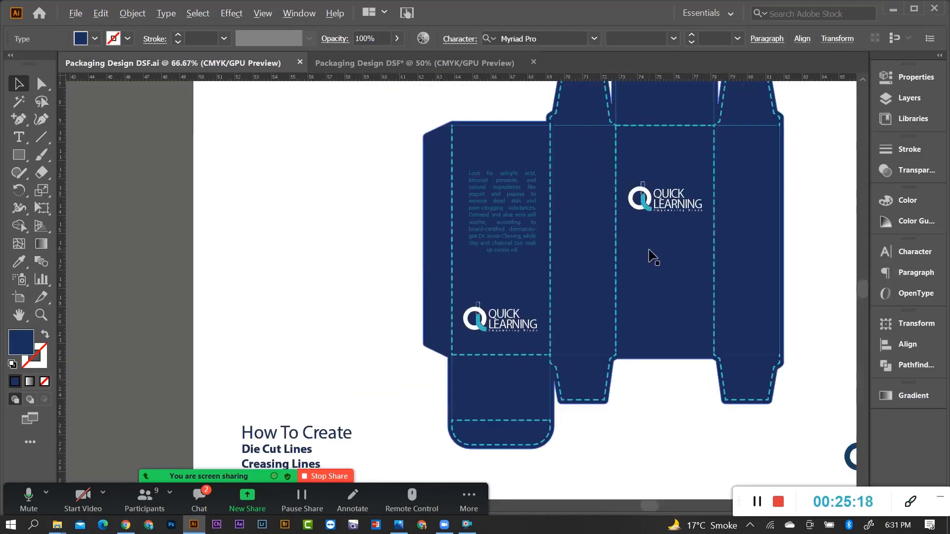
pyautogui.scroll(1, 662, 223)
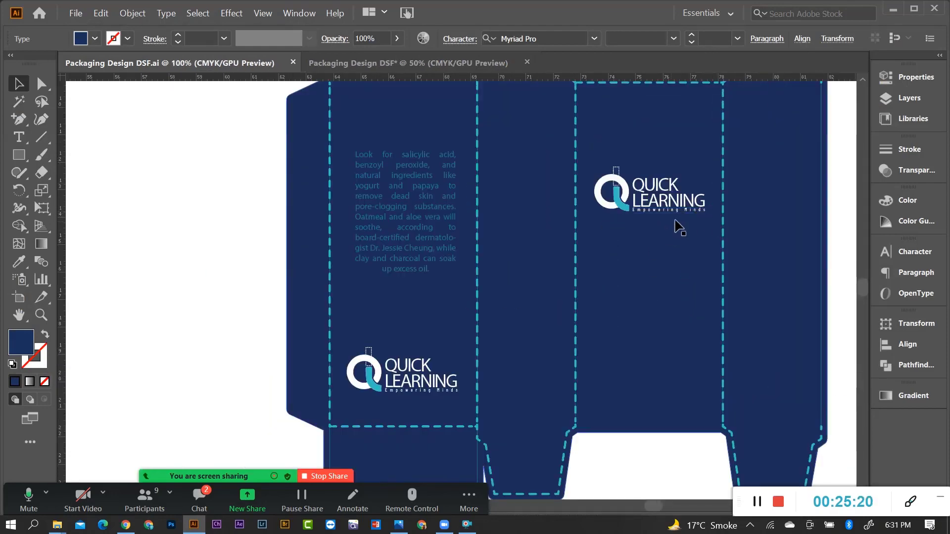
pyautogui.scroll(-1, 563, 239)
pyautogui.scroll(-1, 600, 240)
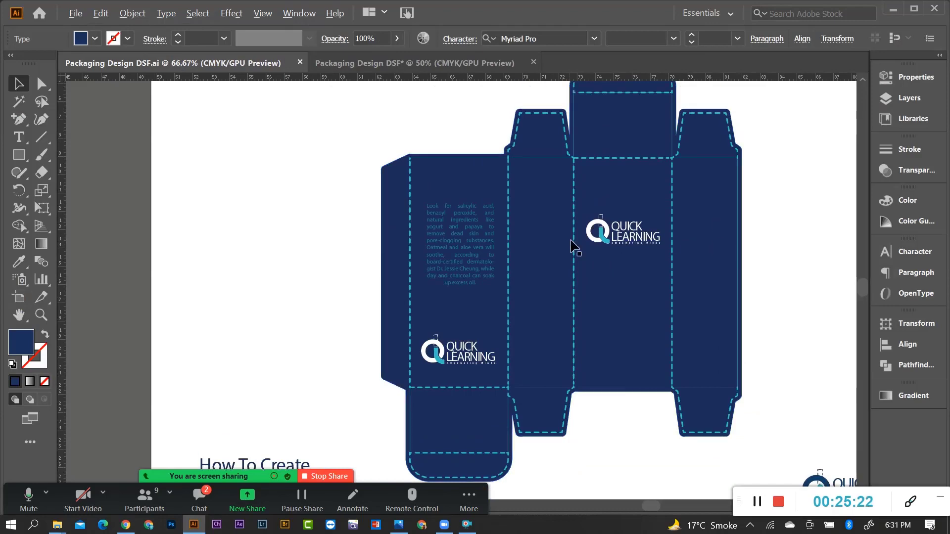
pyautogui.scroll(-1, 572, 246)
pyautogui.scroll(2, 589, 258)
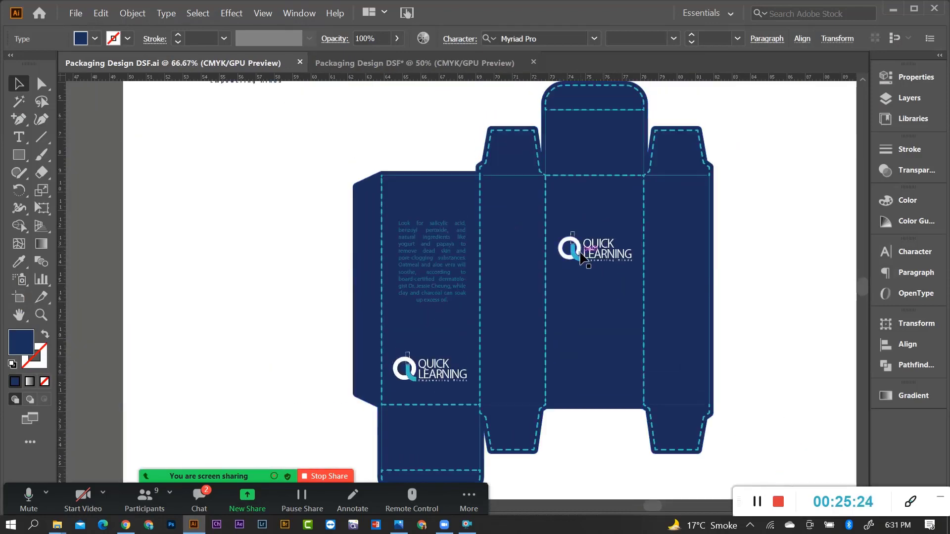
pyautogui.scroll(-1, 514, 275)
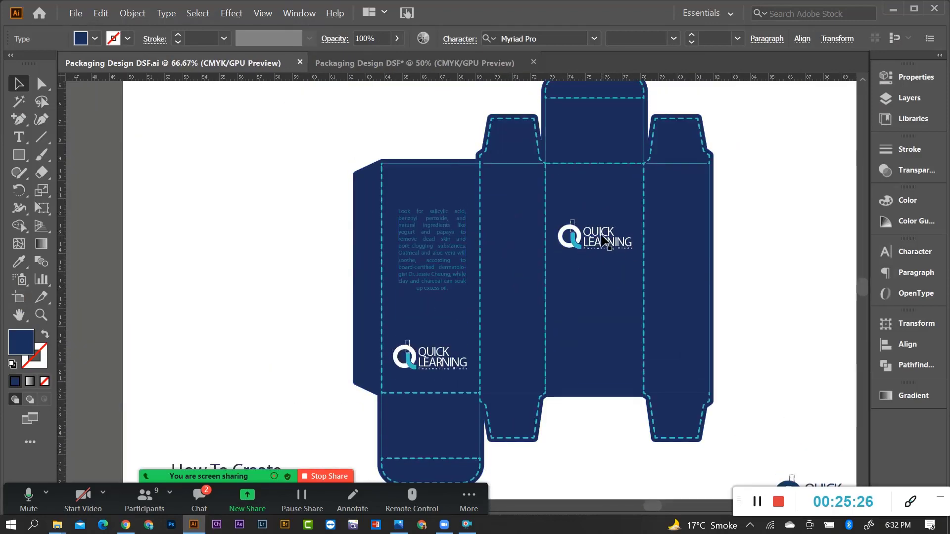
pyautogui.scroll(2, 584, 245)
pyautogui.scroll(-2, 584, 245)
pyautogui.scroll(-1, 513, 293)
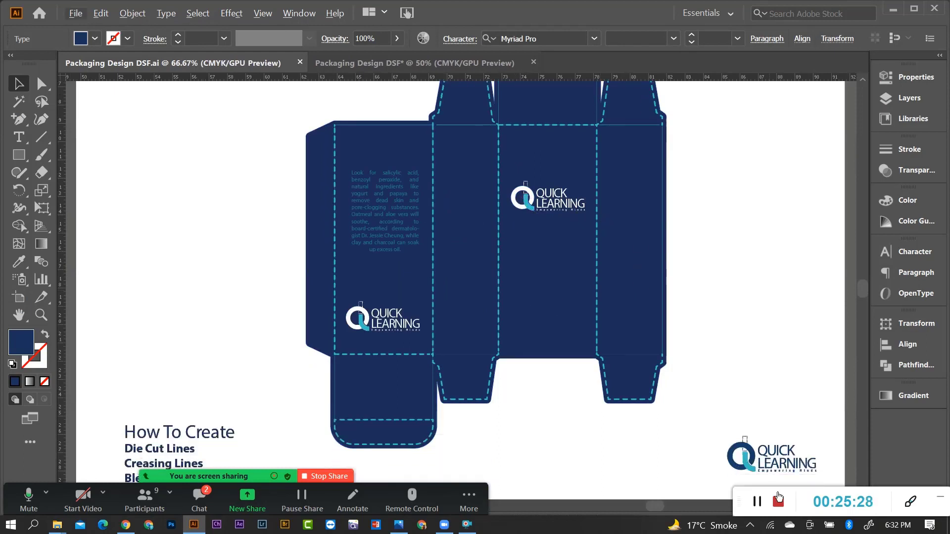
pyautogui.scroll(1, 539, 195)
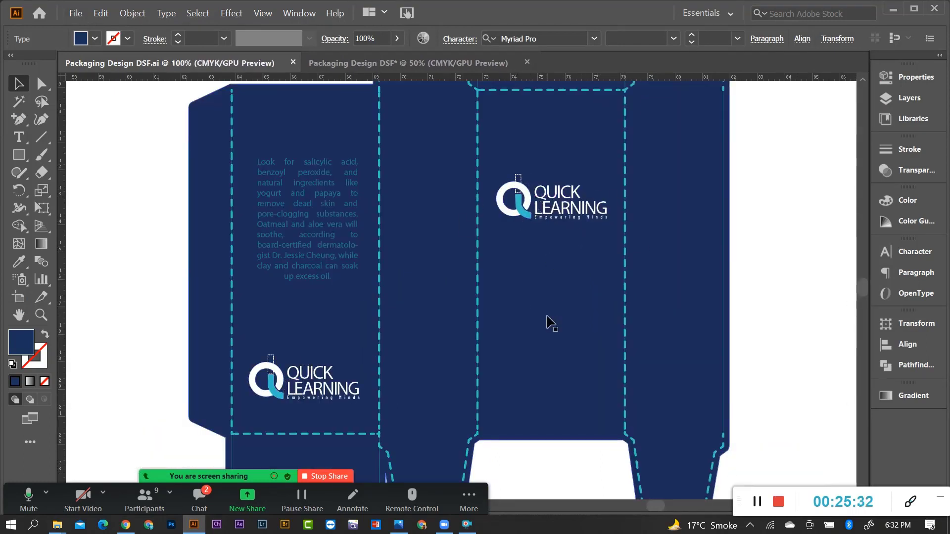
pyautogui.scroll(-1, 547, 319)
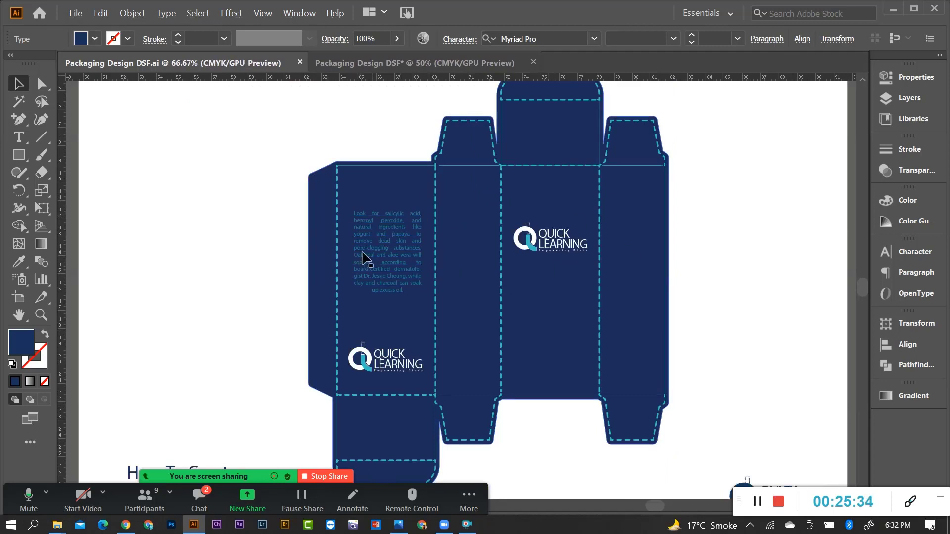
pyautogui.scroll(1, 378, 253)
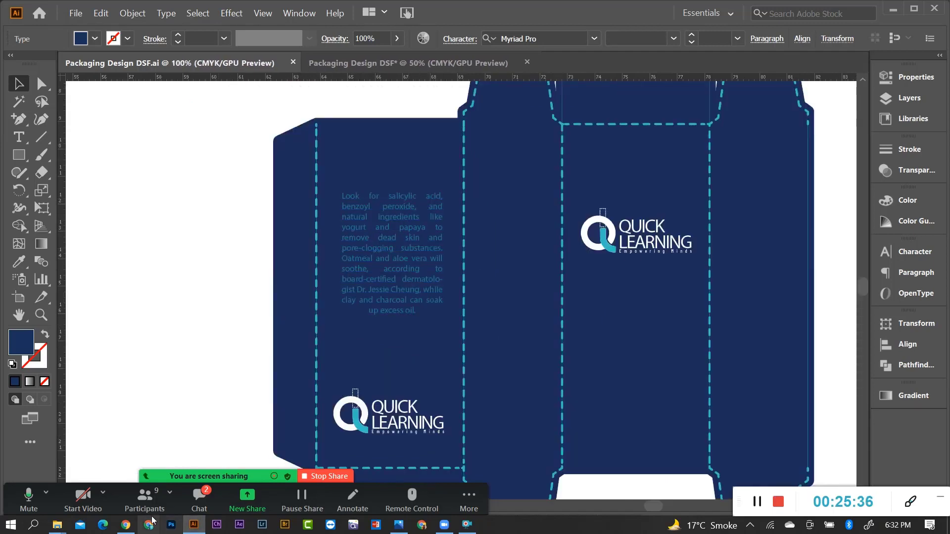
pyautogui.click(134, 526)
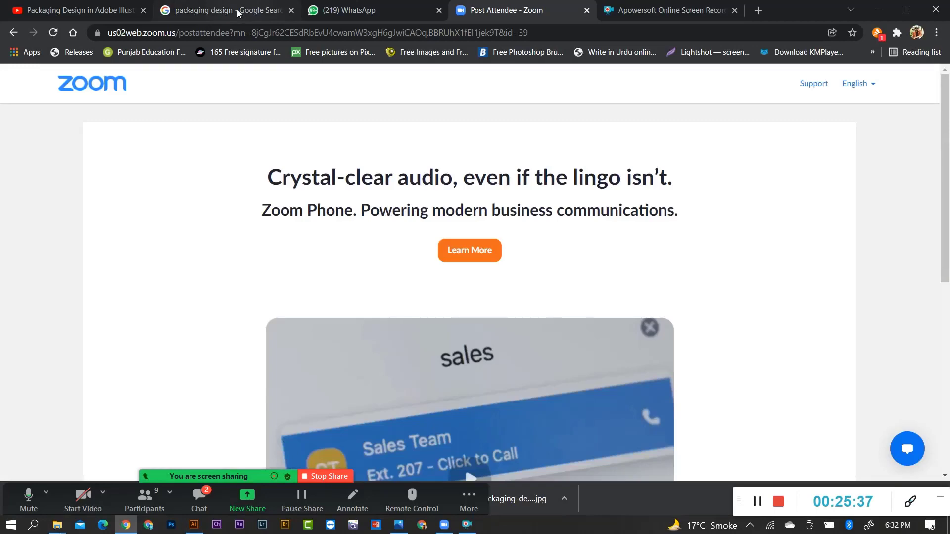
pyautogui.click(236, 10)
pyautogui.click(81, 11)
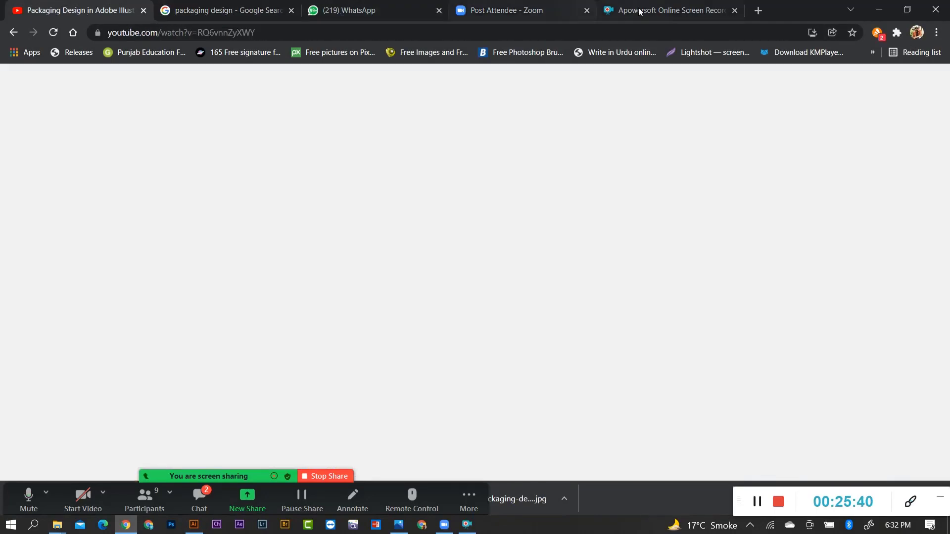
pyautogui.click(878, 9)
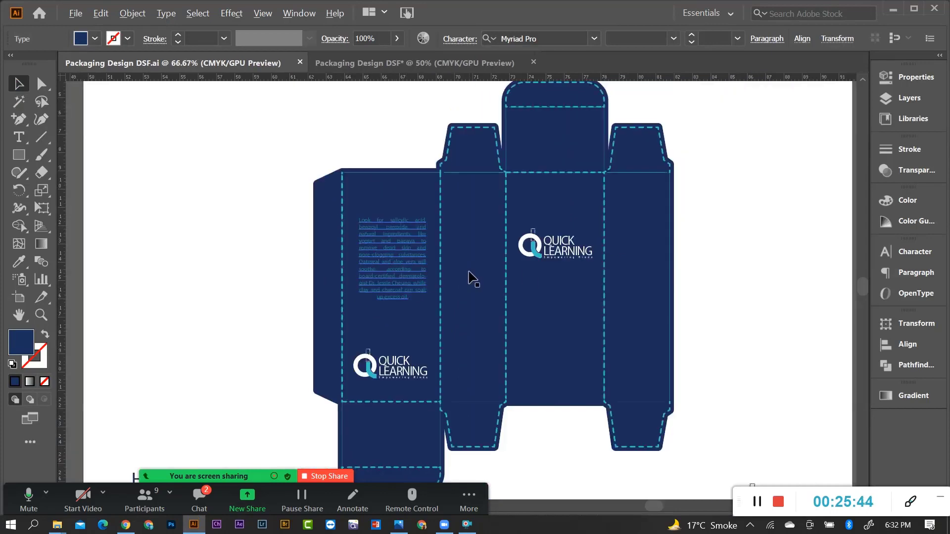
pyautogui.scroll(-1, 393, 277)
pyautogui.scroll(-2, 596, 292)
pyautogui.scroll(-1, 261, 296)
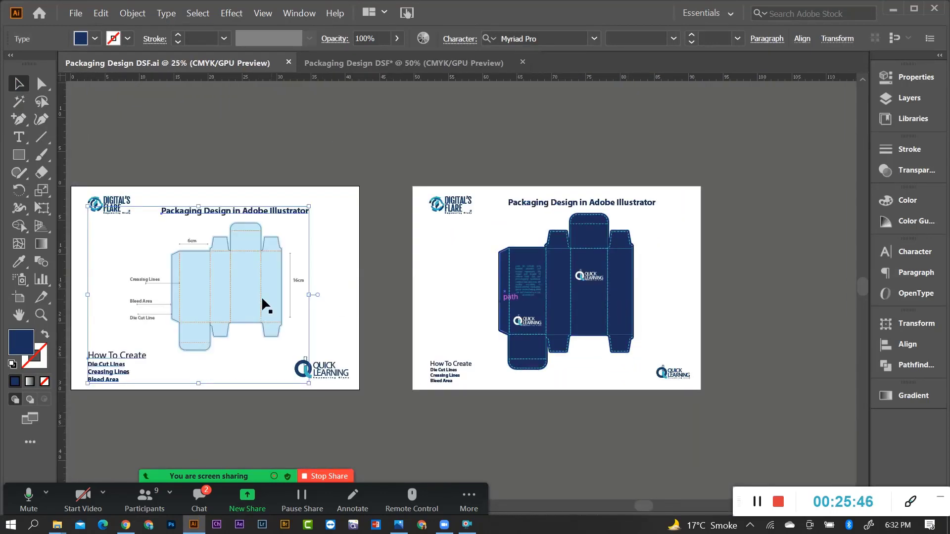
pyautogui.scroll(1, 182, 287)
pyautogui.scroll(1, 188, 296)
pyautogui.scroll(1, 161, 289)
pyautogui.scroll(2, 161, 289)
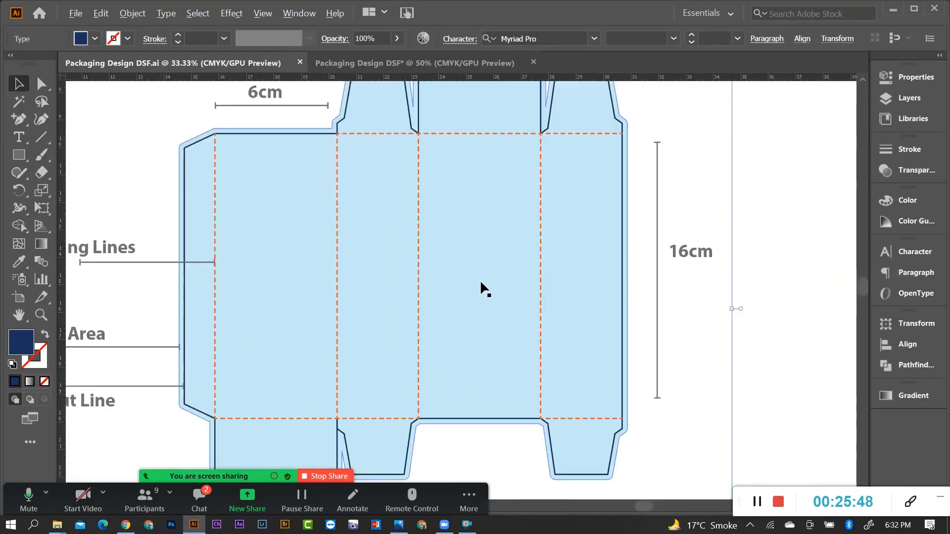
pyautogui.scroll(-2, 546, 277)
pyautogui.scroll(1, 547, 277)
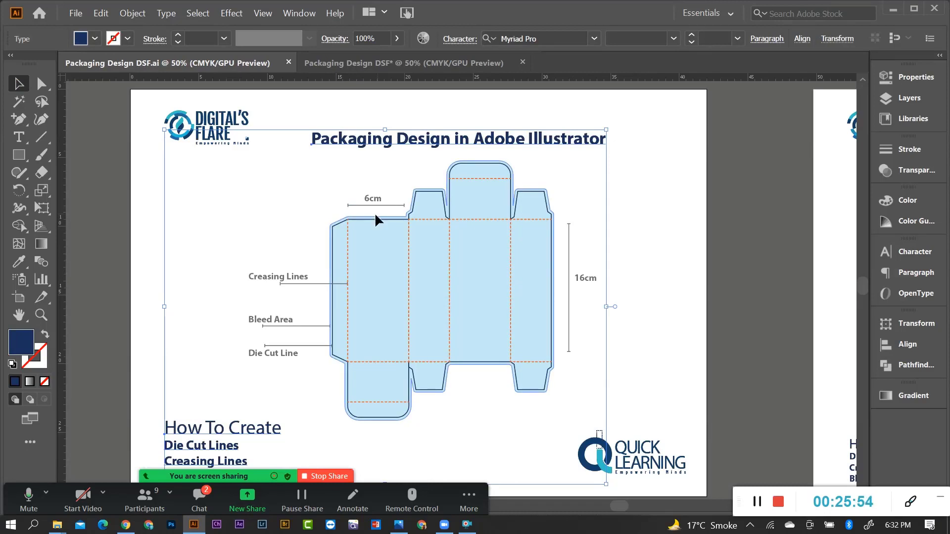
pyautogui.scroll(-1, 581, 290)
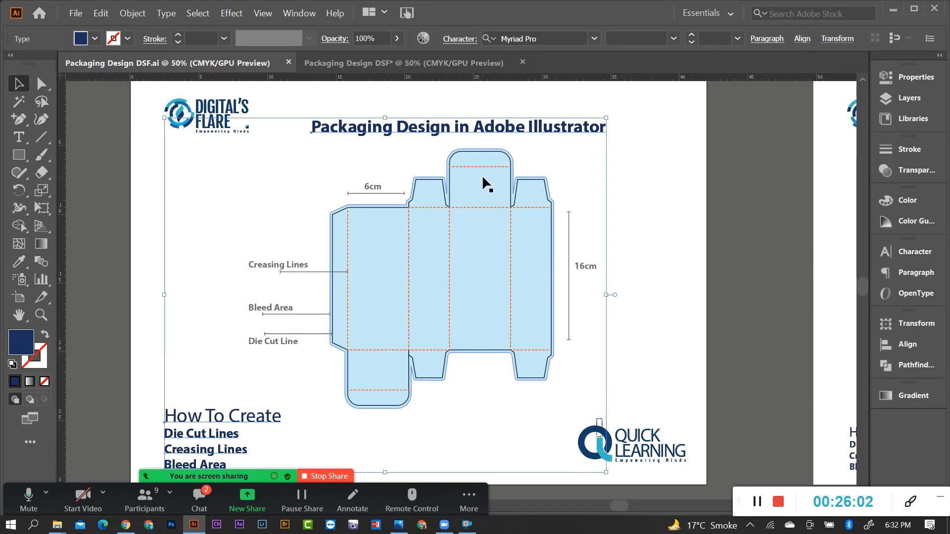
pyautogui.scroll(-1, 482, 174)
pyautogui.scroll(1, 456, 191)
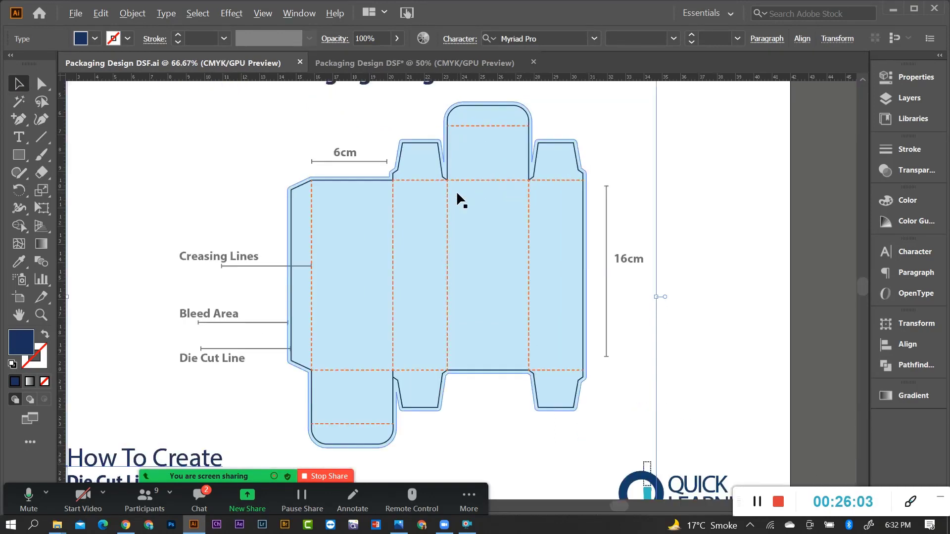
pyautogui.scroll(1, 450, 198)
pyautogui.scroll(-1, 441, 212)
pyautogui.click(423, 227)
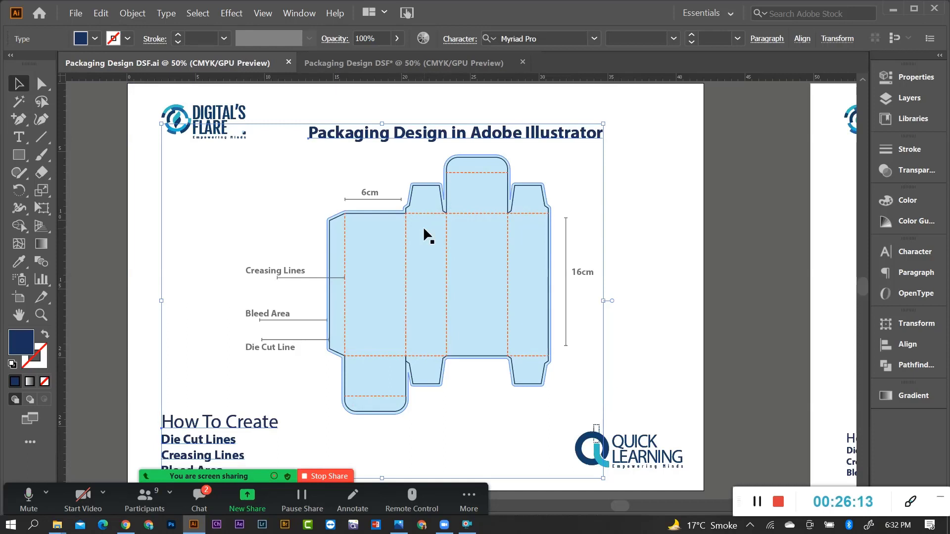
pyautogui.scroll(-2, 290, 266)
pyautogui.scroll(3, 398, 282)
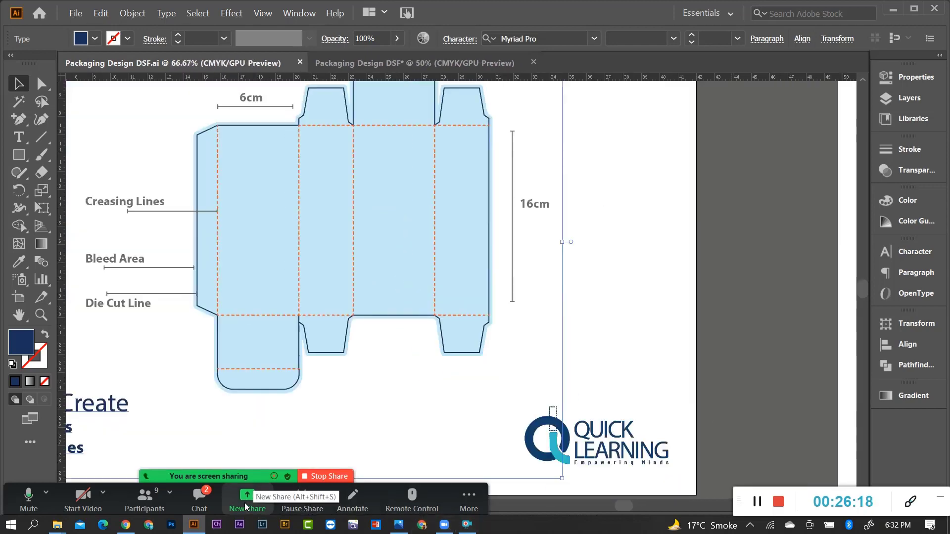
pyautogui.click(199, 497)
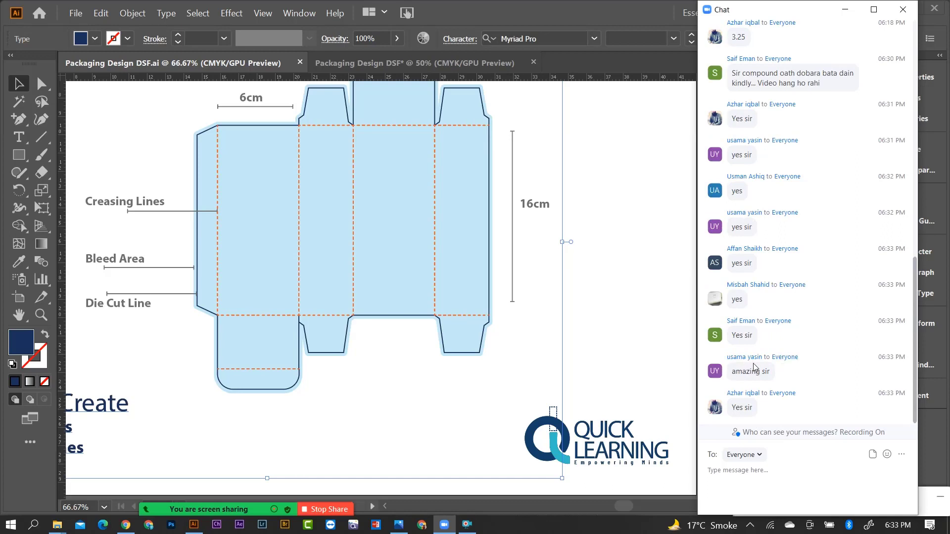
pyautogui.click(846, 11)
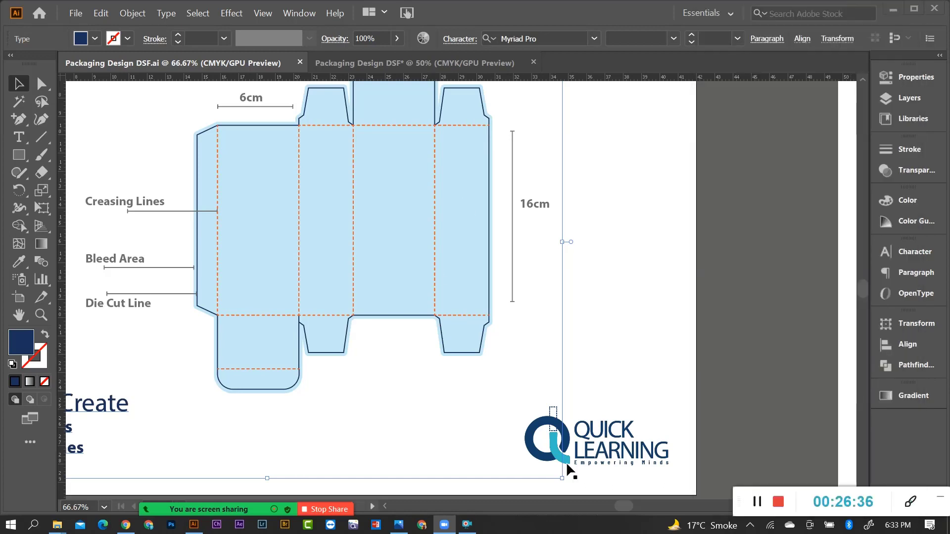
pyautogui.hotkey('ctrl', '-')
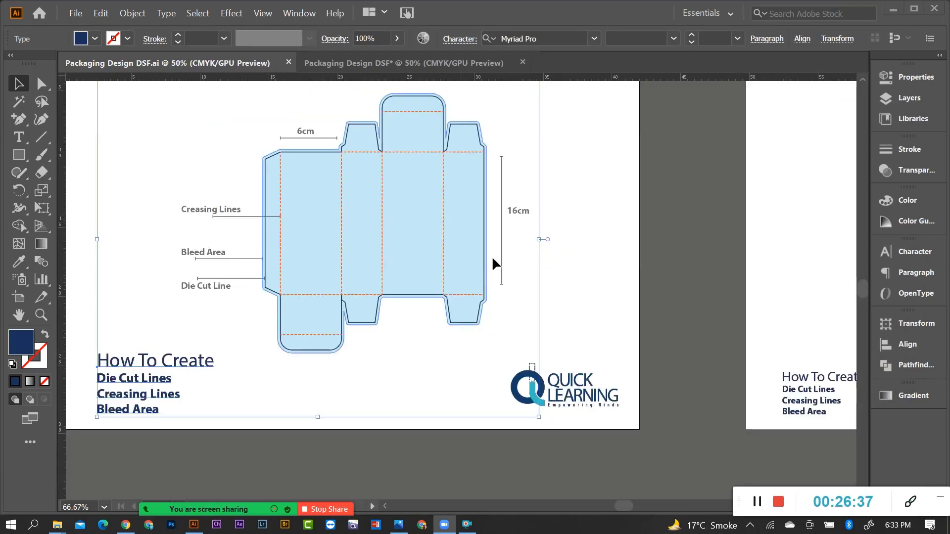
pyautogui.hotkey('ctrl', '-')
pyautogui.scroll(1, 378, 270)
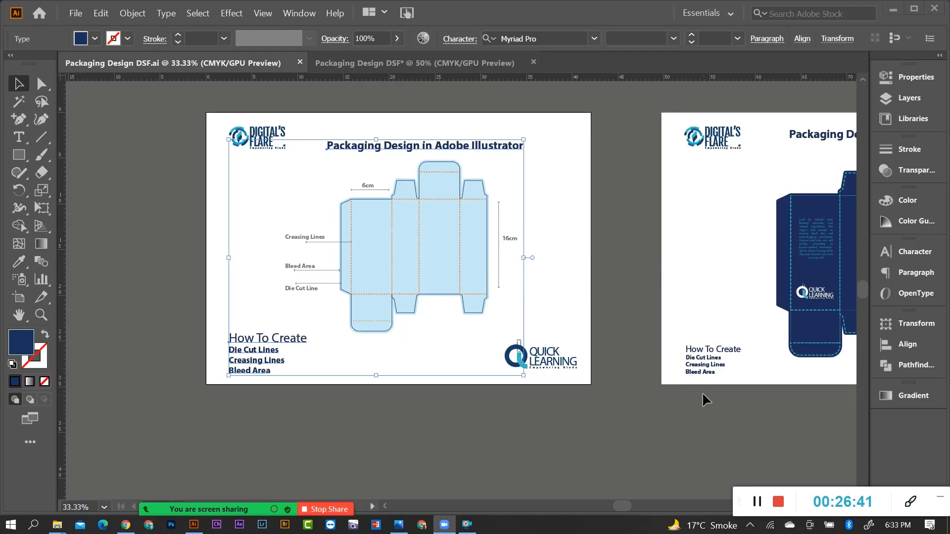
pyautogui.scroll(1, 502, 265)
pyautogui.scroll(-1, 401, 307)
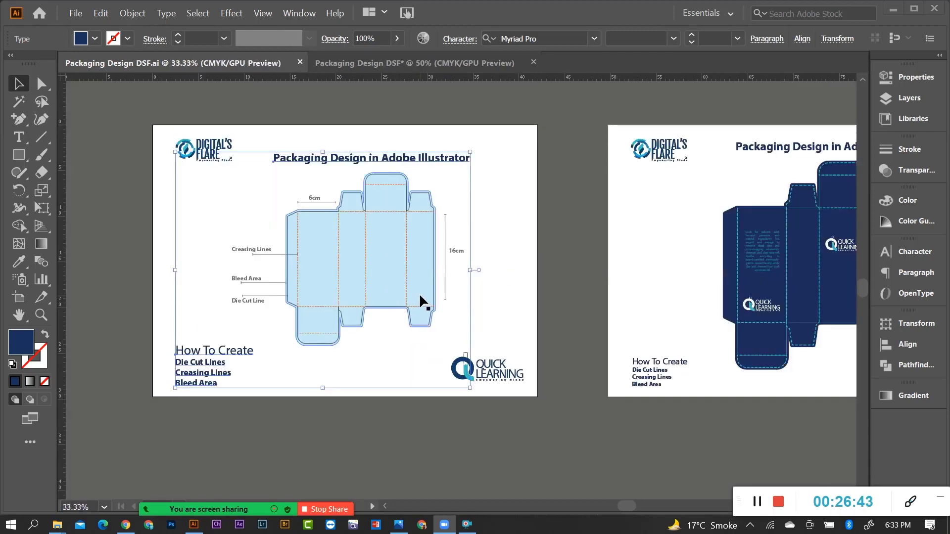